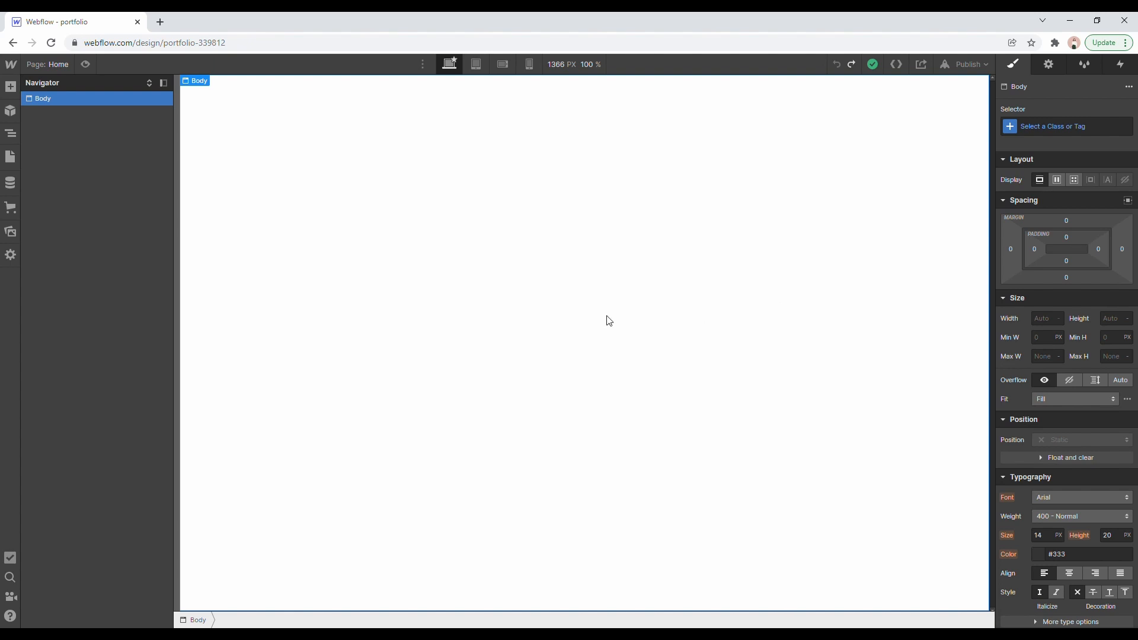
Add a div block to the empty page body and give it the new class "Page Load Section".
{"action": "left_click", "coordinate": [11, 86]}
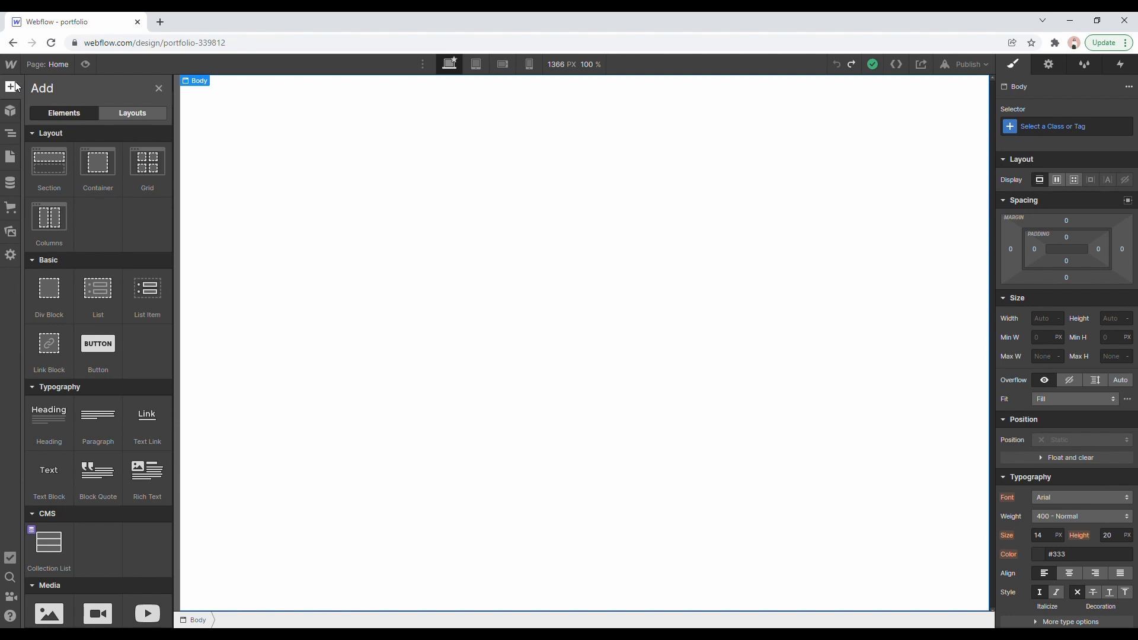
{"action": "left_click_drag", "start_coordinate": [52, 292], "coordinate": [304, 221]}
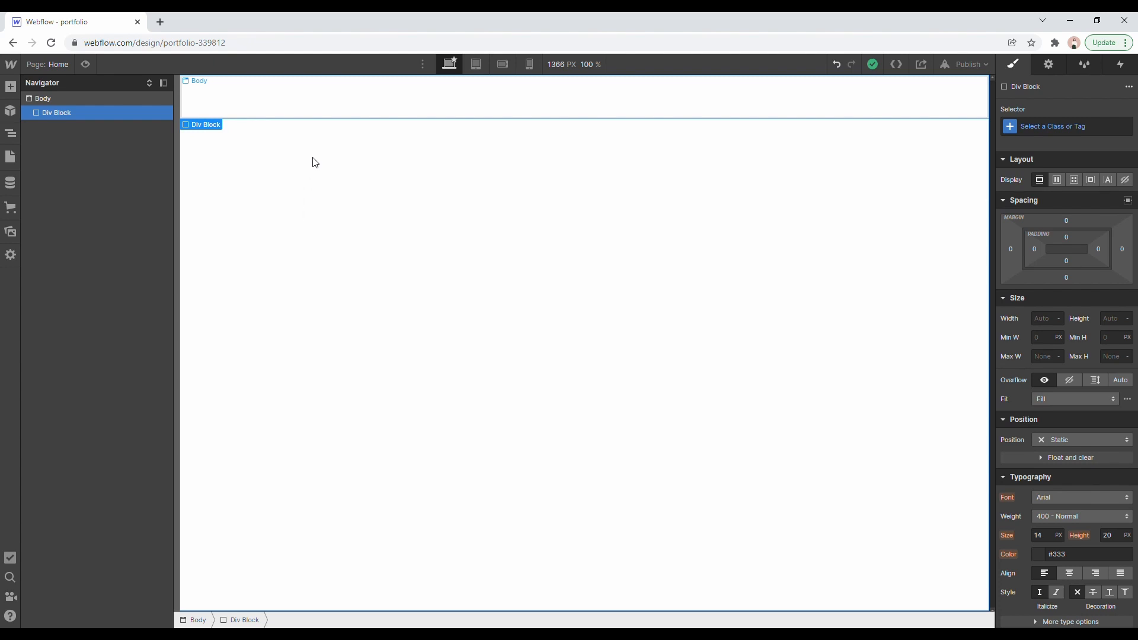
{"action": "left_click", "coordinate": [1043, 136]}
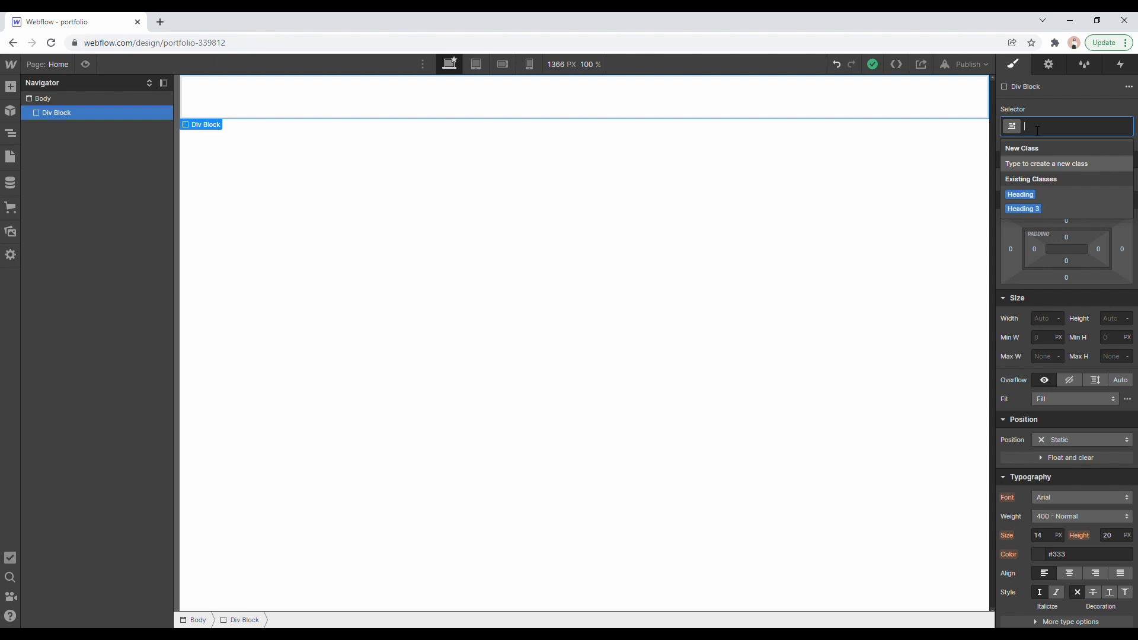
{"action": "type", "text": "Page Load"}
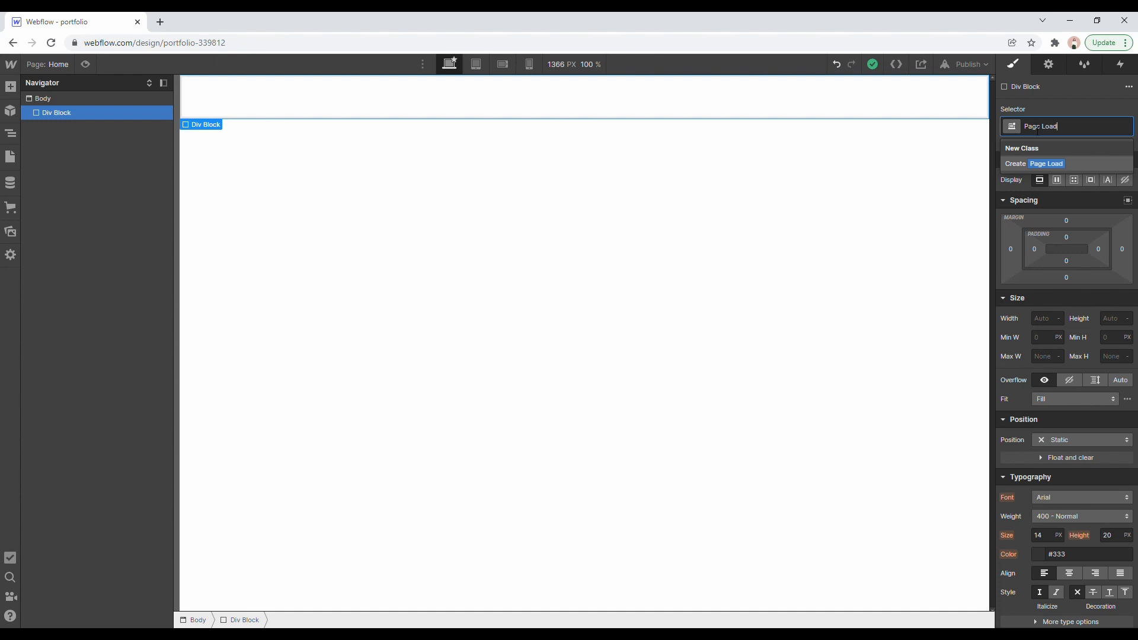
{"action": "type", "text": " Section"}
{"action": "key", "text": "Return"}
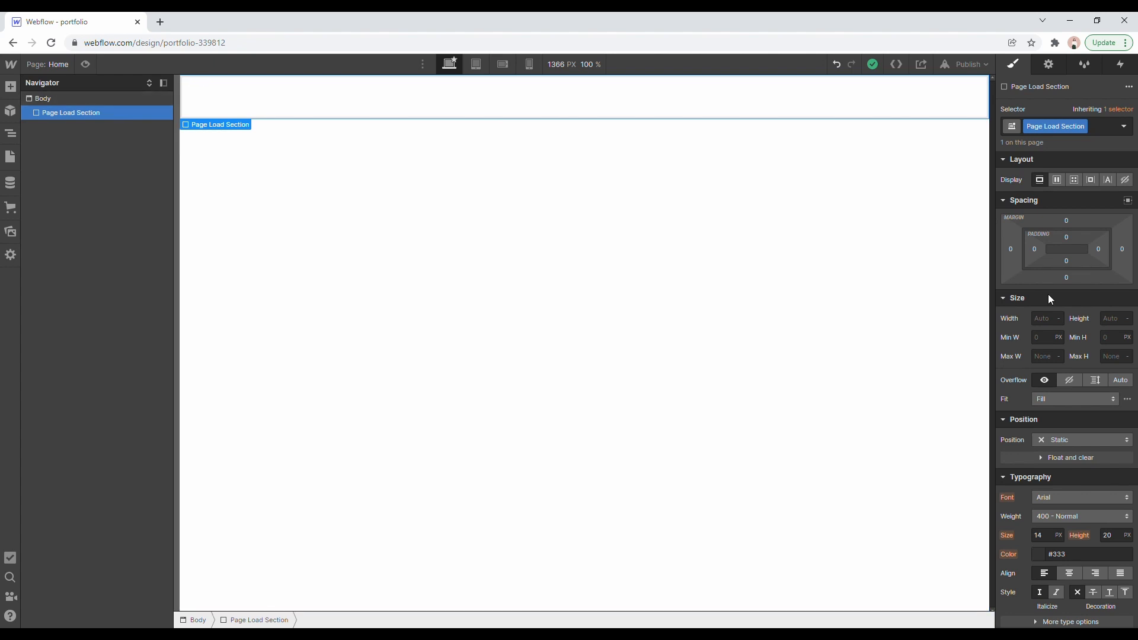
Set the width and height of the Page Load Section to 500 px each.
{"action": "left_click", "coordinate": [1046, 318]}
{"action": "left_click", "coordinate": [1011, 321]}
{"action": "left_click", "coordinate": [1047, 325]}
{"action": "key", "text": "Return"}
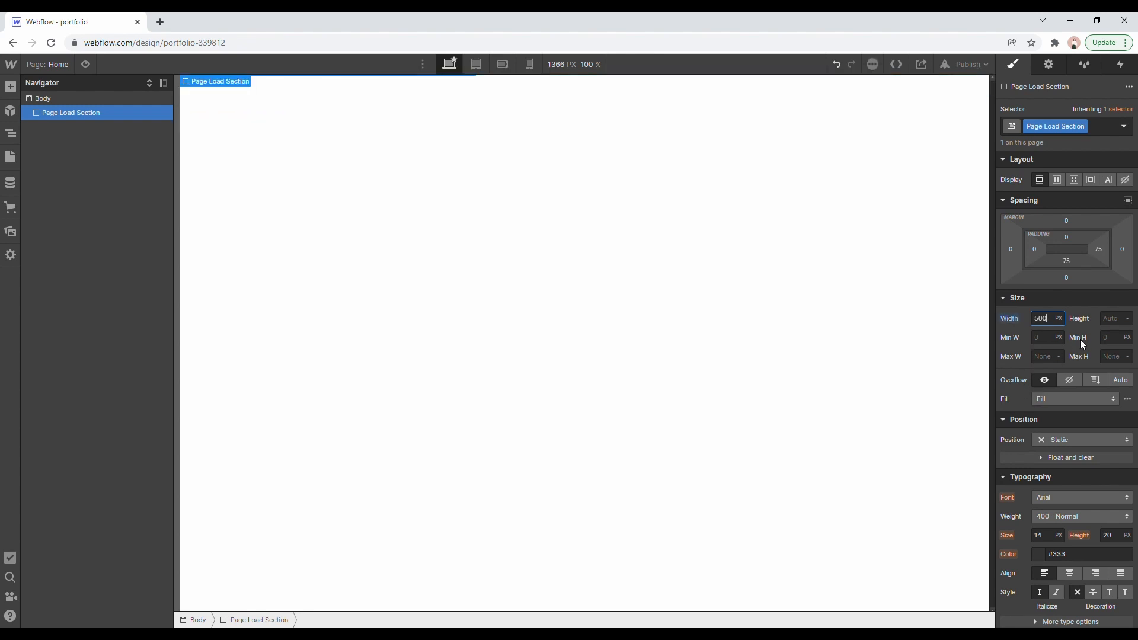
{"action": "left_click", "coordinate": [1107, 320]}
{"action": "type", "text": "500"}
{"action": "key", "text": "Return"}
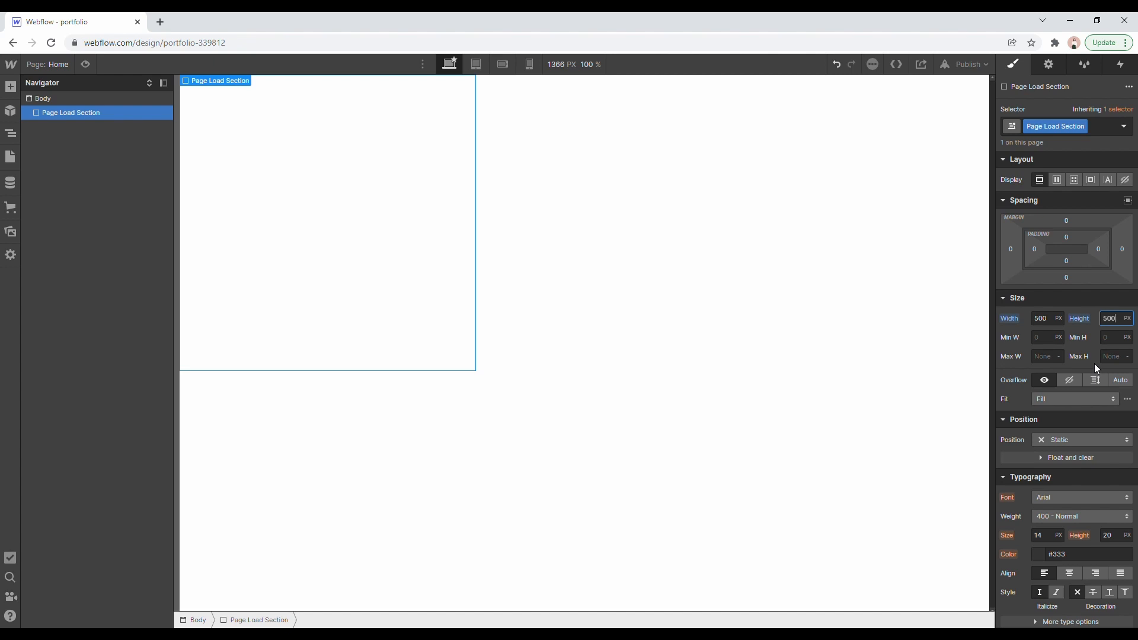
Give the Page Load Section a pure red background color.
{"action": "scroll", "coordinate": [1094, 364], "scroll_direction": "down", "scroll_amount": 7}
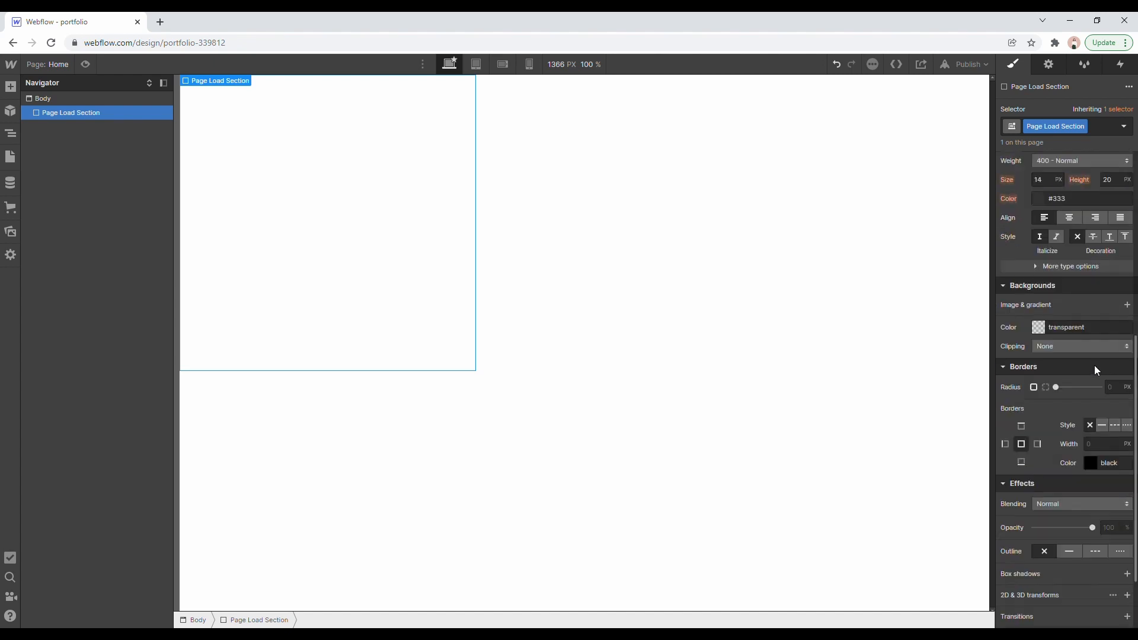
{"action": "left_click", "coordinate": [1043, 237]}
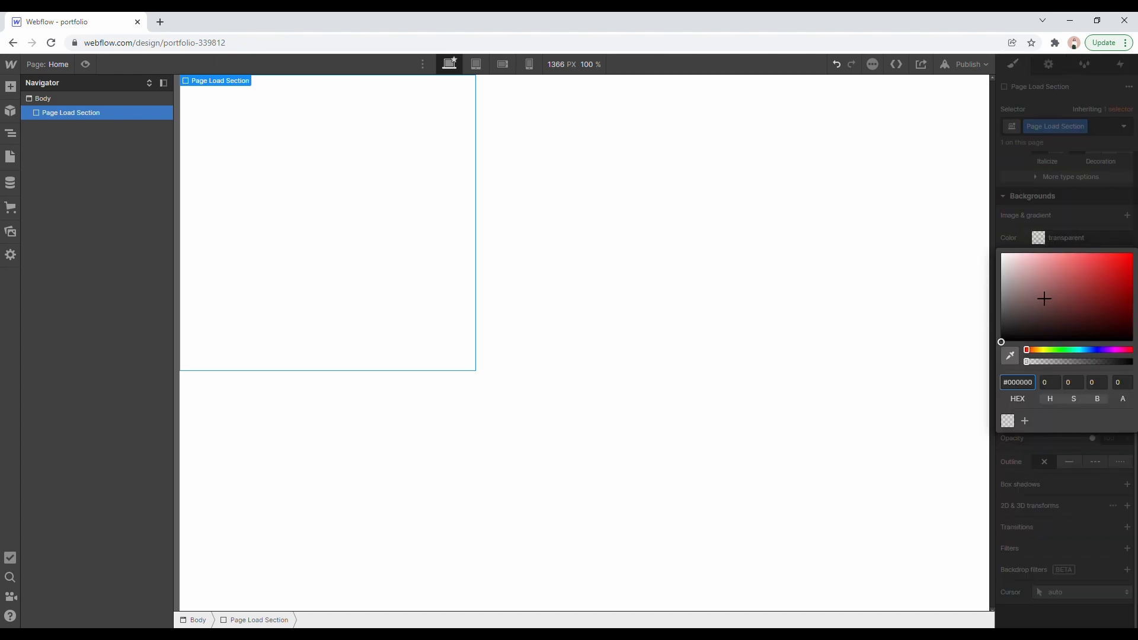
{"action": "left_click_drag", "start_coordinate": [1048, 351], "coordinate": [1025, 356]}
{"action": "left_click_drag", "start_coordinate": [1082, 308], "coordinate": [1134, 252]}
{"action": "left_click", "coordinate": [1054, 244]}
Set the Page Load Section's width to 1366 px.
{"action": "scroll", "coordinate": [1052, 225], "scroll_direction": "up", "scroll_amount": 7}
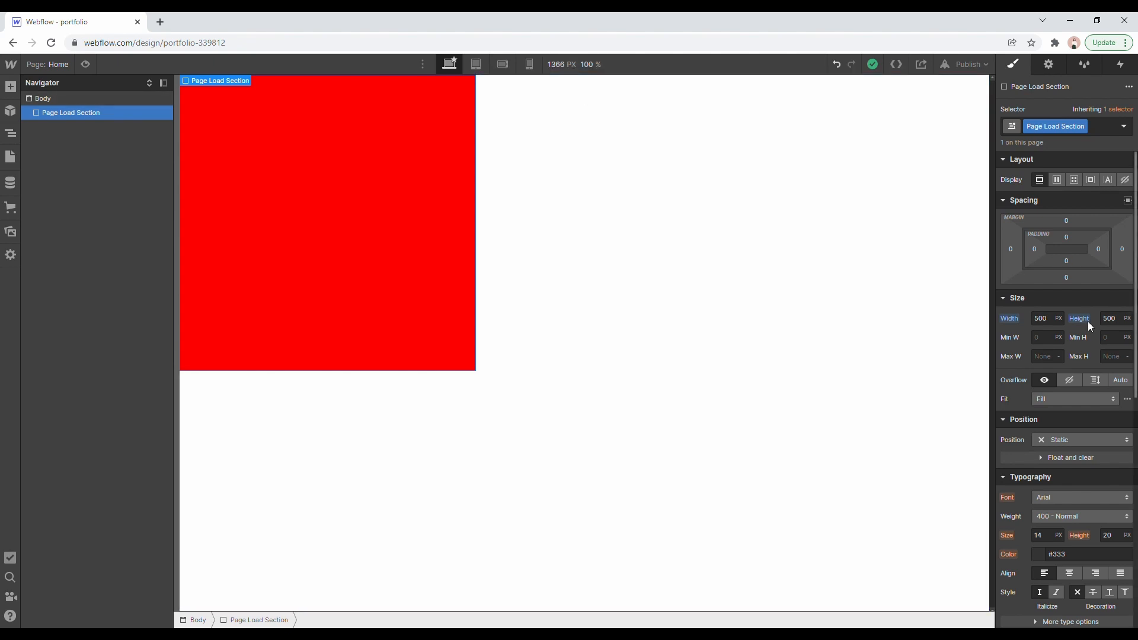
{"action": "left_click", "coordinate": [1044, 319]}
{"action": "type", "text": "1366"}
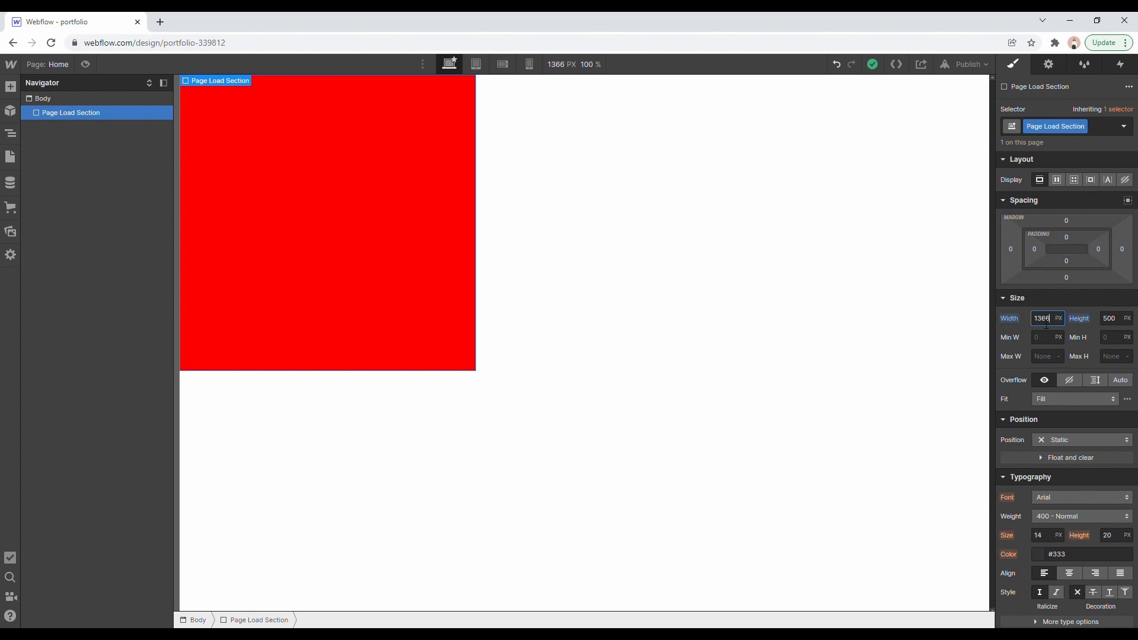
{"action": "key", "text": "Return"}
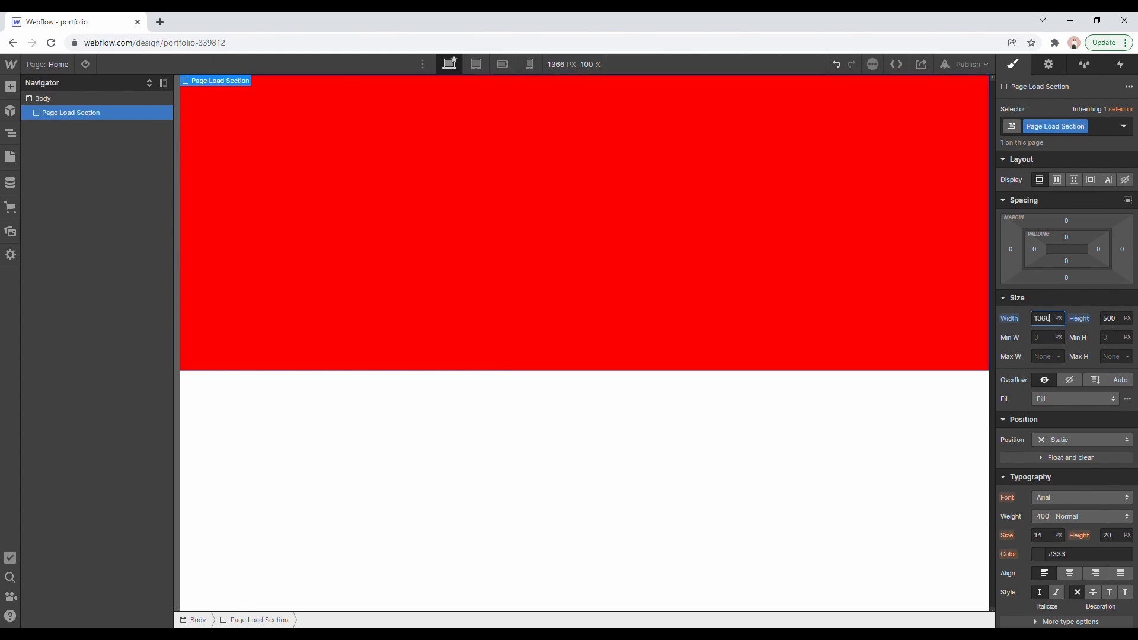
Widen the canvas preview to 1452 px to test the fixed width, and undo the section's last width change.
{"action": "left_click", "coordinate": [1111, 319]}
{"action": "left_click", "coordinate": [926, 318]}
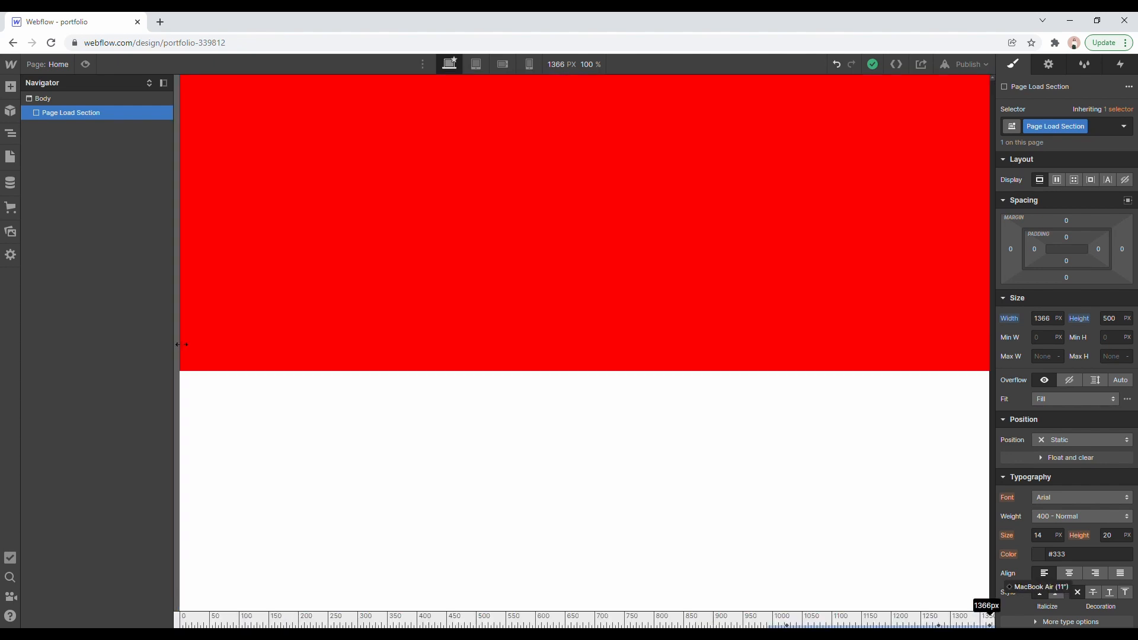
{"action": "left_click_drag", "start_coordinate": [172, 349], "coordinate": [113, 345]}
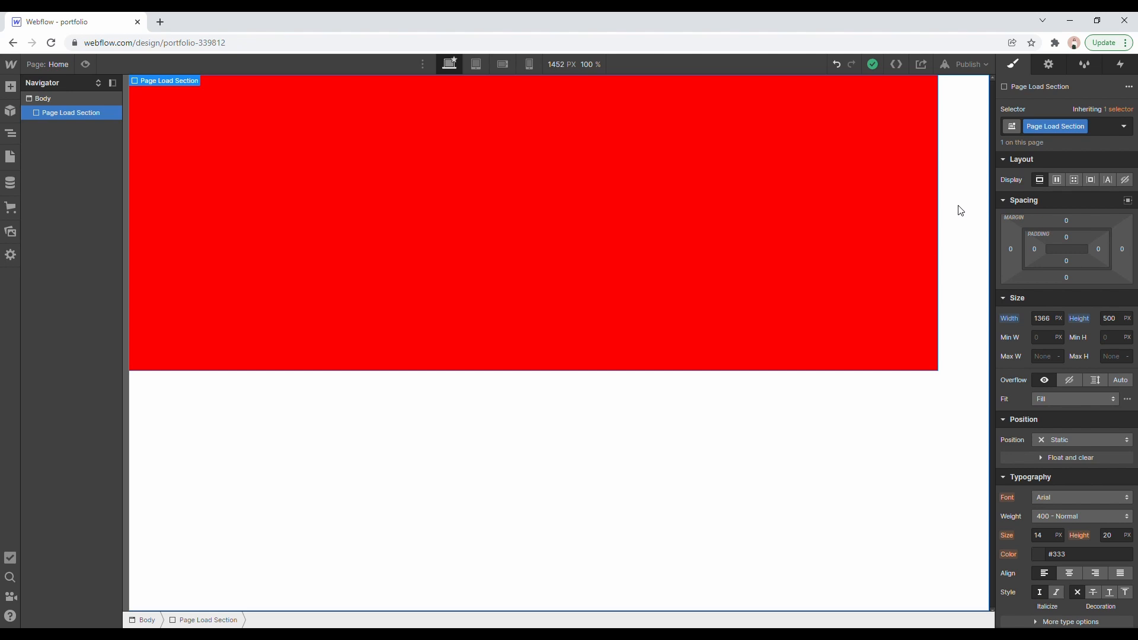
{"action": "key", "text": "ctrl+z"}
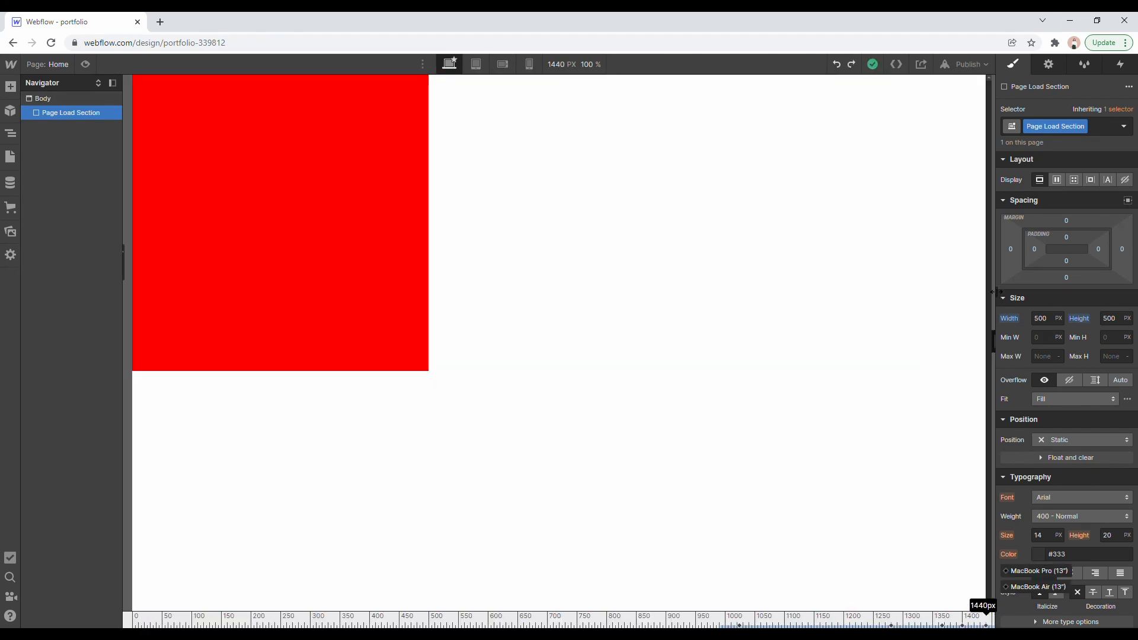
Set the Page Load Section's width to 100%.
{"action": "left_click", "coordinate": [1041, 319]}
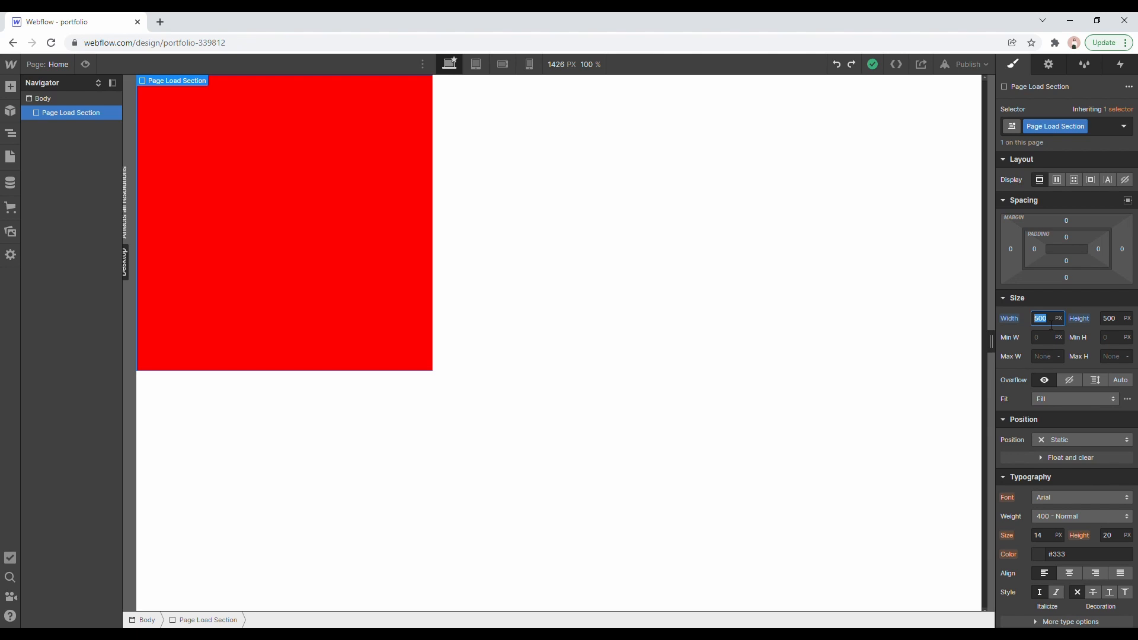
{"action": "type", "text": "100%"}
{"action": "key", "text": "Return"}
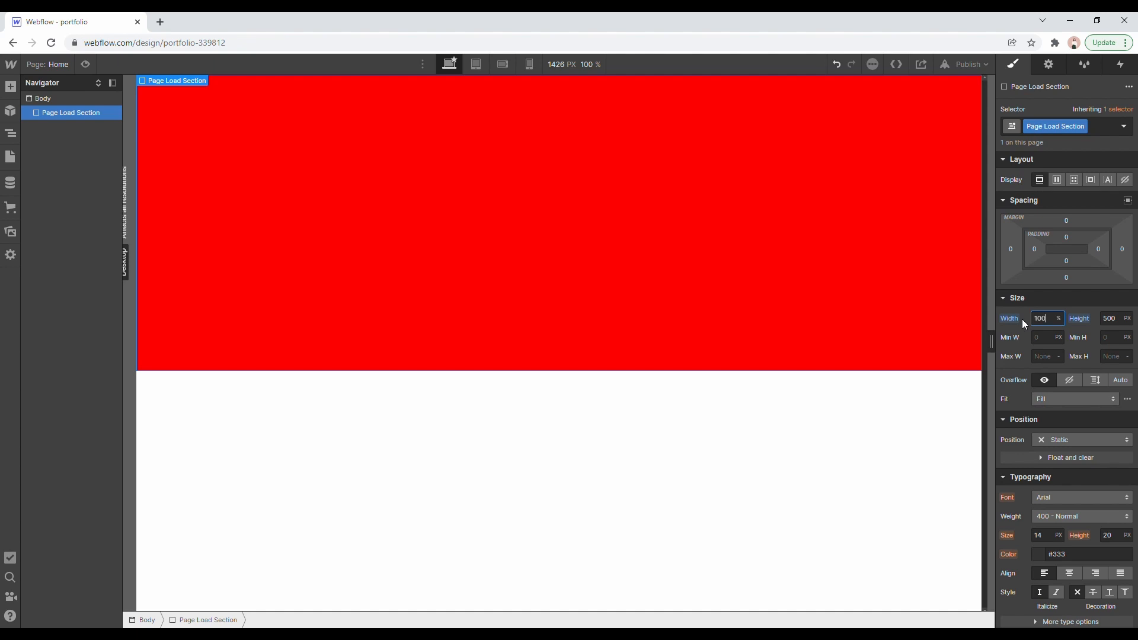
Resize the canvas preview to 1452 px and 1440 px to check how the section's width follows the body.
{"action": "left_click", "coordinate": [73, 97]}
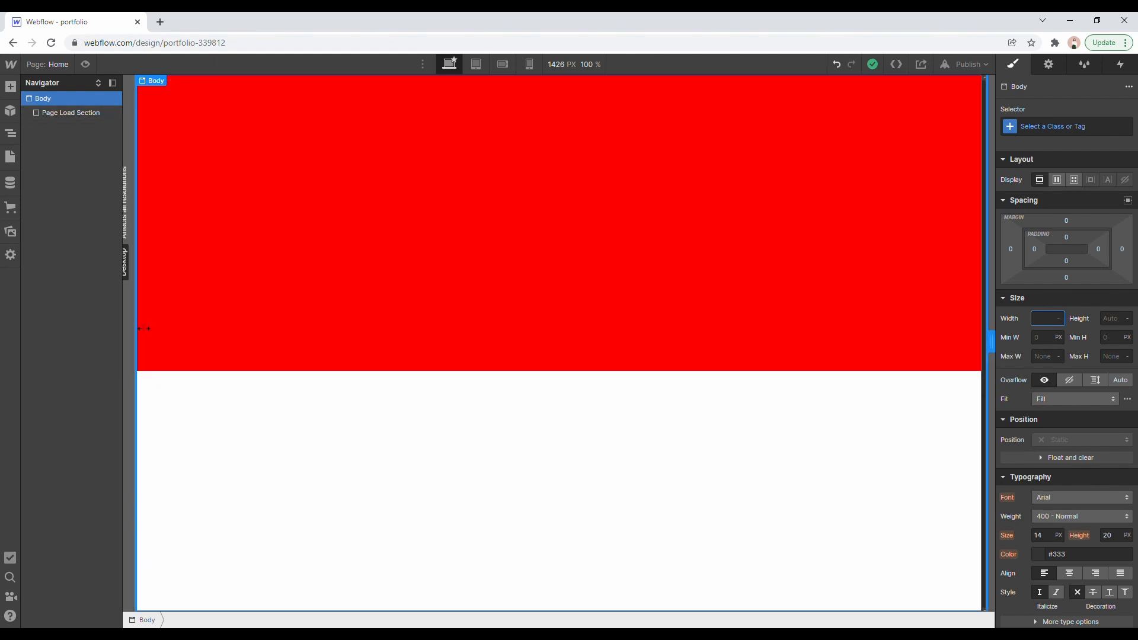
{"action": "left_click_drag", "start_coordinate": [144, 328], "coordinate": [126, 321]}
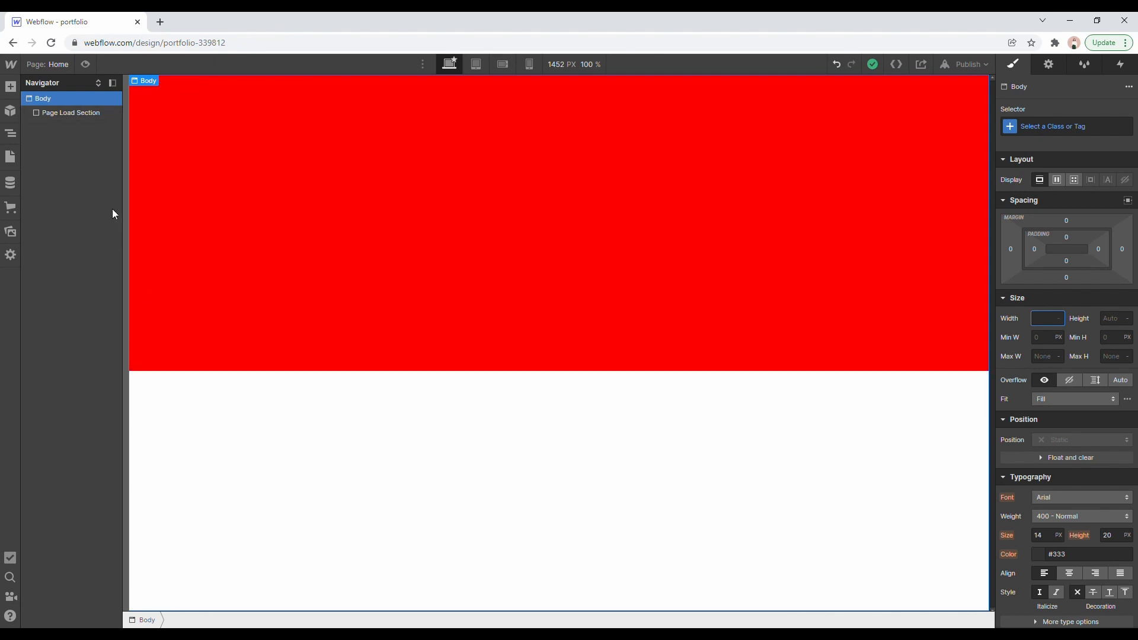
{"action": "left_click", "coordinate": [83, 117]}
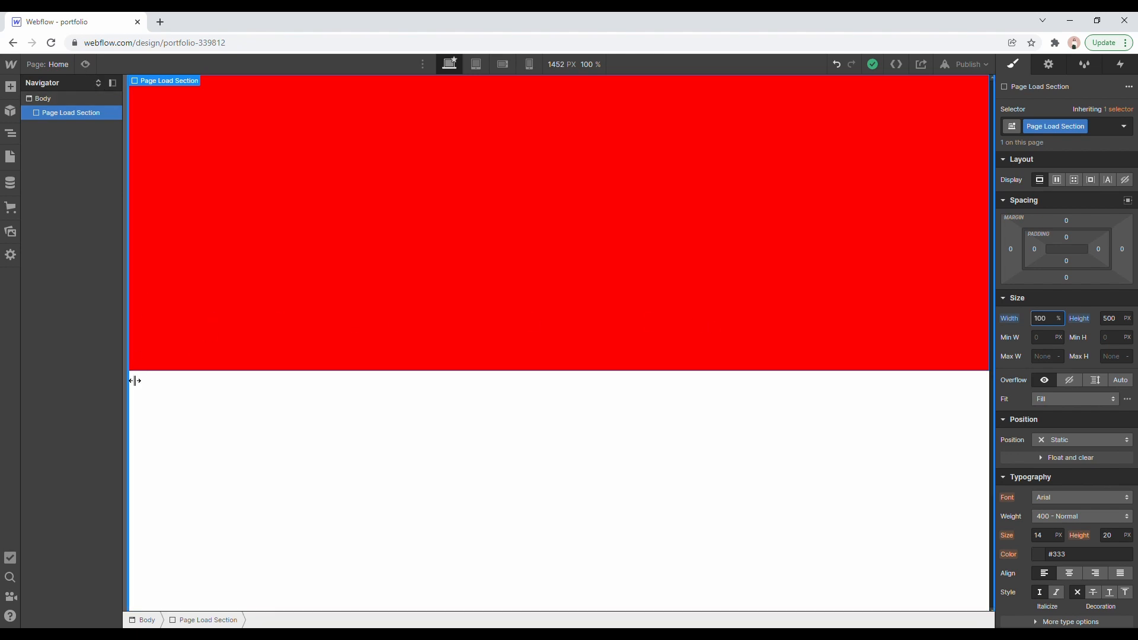
{"action": "mouse_move", "coordinate": [132, 376]}
{"action": "left_mouse_down"}
{"action": "mouse_move", "coordinate": [309, 375]}
{"action": "mouse_move", "coordinate": [162, 377]}
{"action": "mouse_move", "coordinate": [134, 388]}
{"action": "left_mouse_up"}
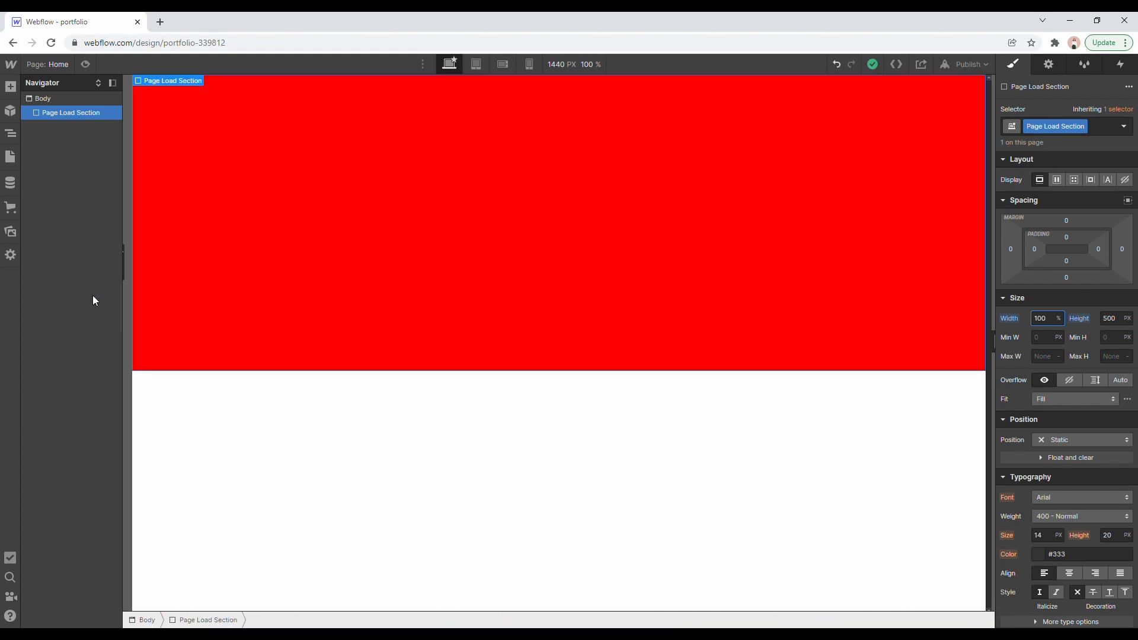
{"action": "left_click", "coordinate": [64, 98]}
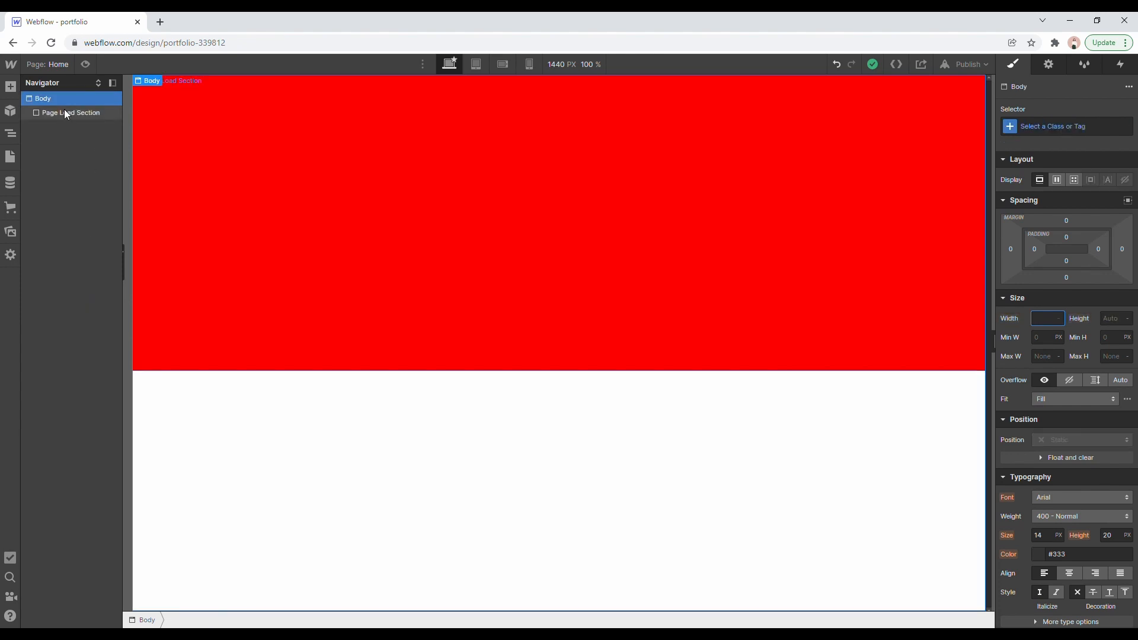
Set the Page Load Section's height to 100 VH.
{"action": "left_click", "coordinate": [67, 114]}
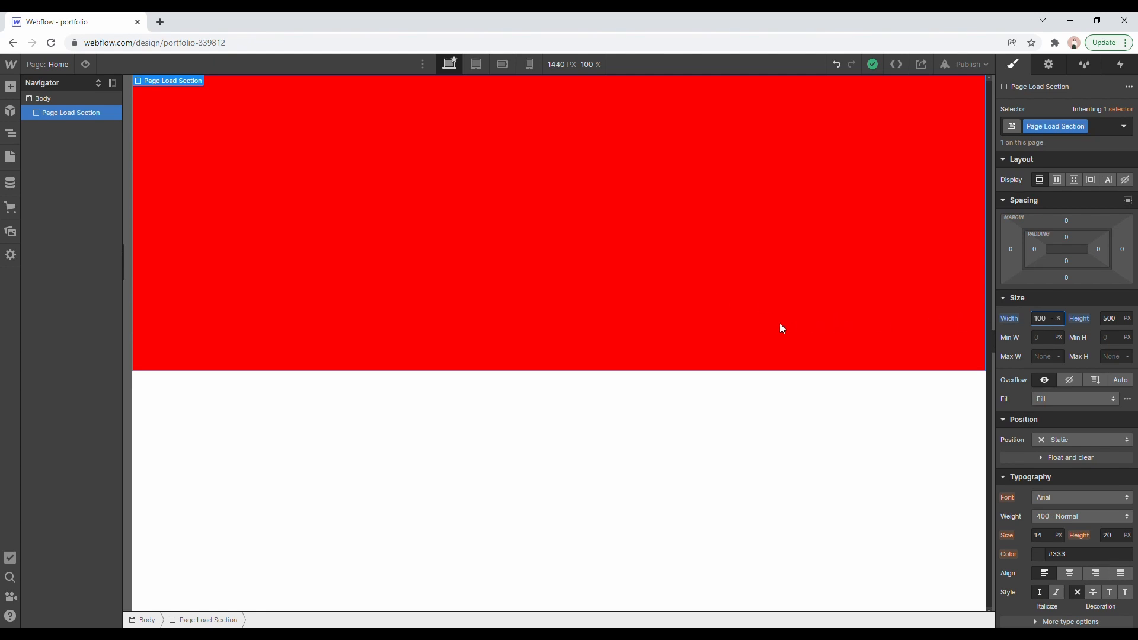
{"action": "left_click", "coordinate": [1109, 320]}
{"action": "type", "text": "h"}
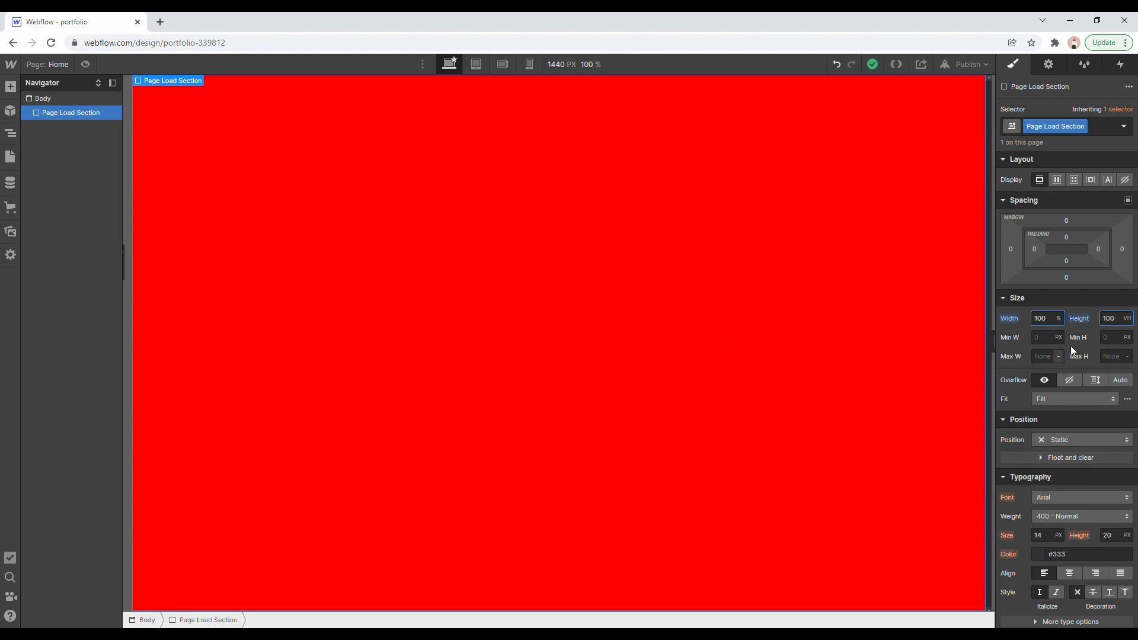
Try a height of 50 VH on the Page Load Section and restore it to 100 VH.
{"action": "double_click", "coordinate": [1114, 326]}
{"action": "type", "text": "50"}
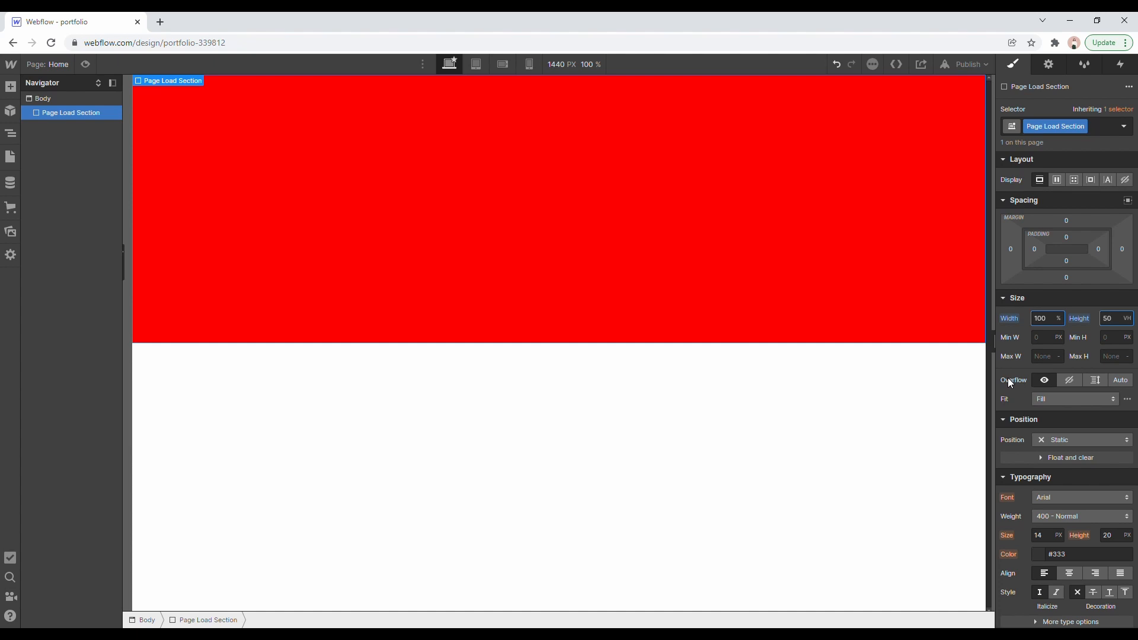
{"action": "double_click", "coordinate": [1112, 323]}
{"action": "type", "text": "100"}
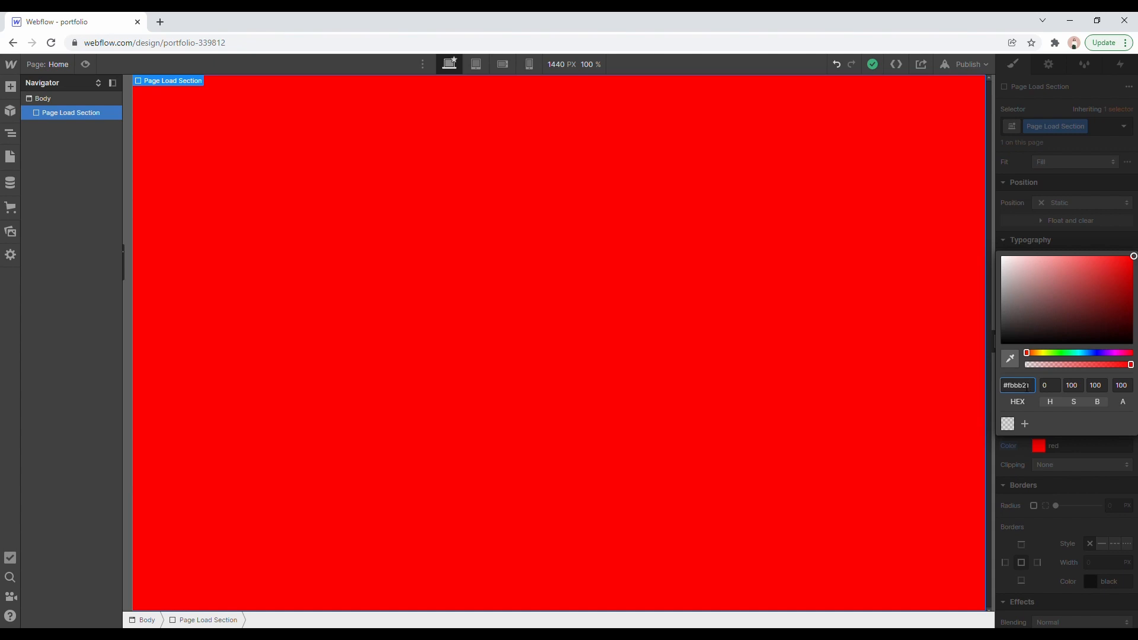
Set the section's background color to #fbbb21 and save that color as a swatch under the suggested name.
{"action": "key", "text": "Return"}
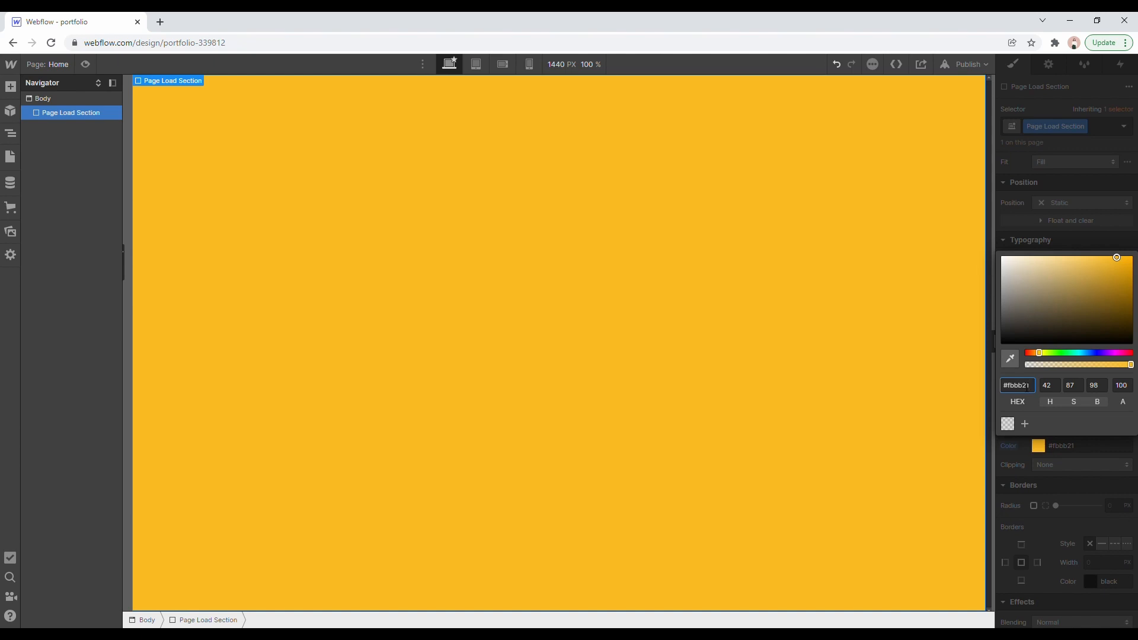
{"action": "left_click", "coordinate": [1025, 425]}
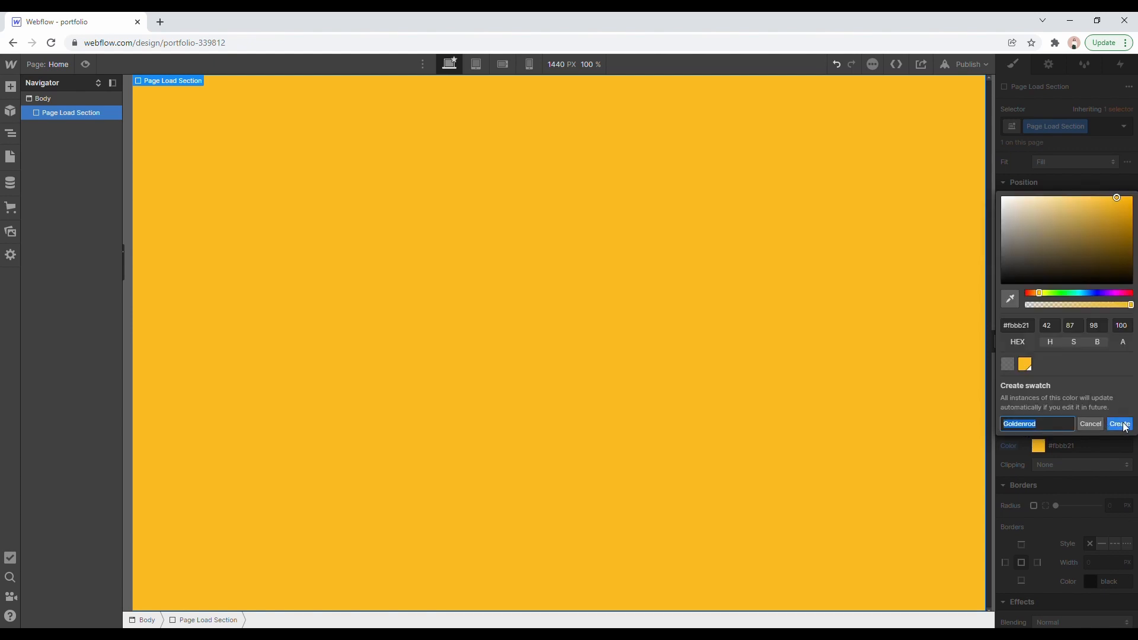
{"action": "left_click", "coordinate": [1120, 424]}
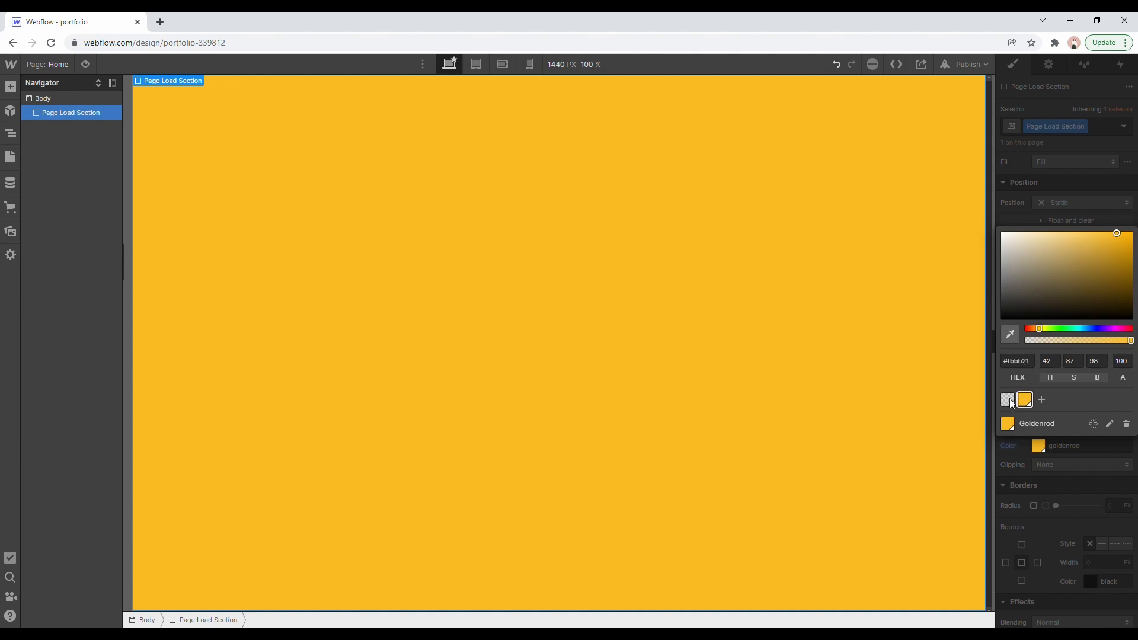
{"action": "left_click", "coordinate": [1036, 495]}
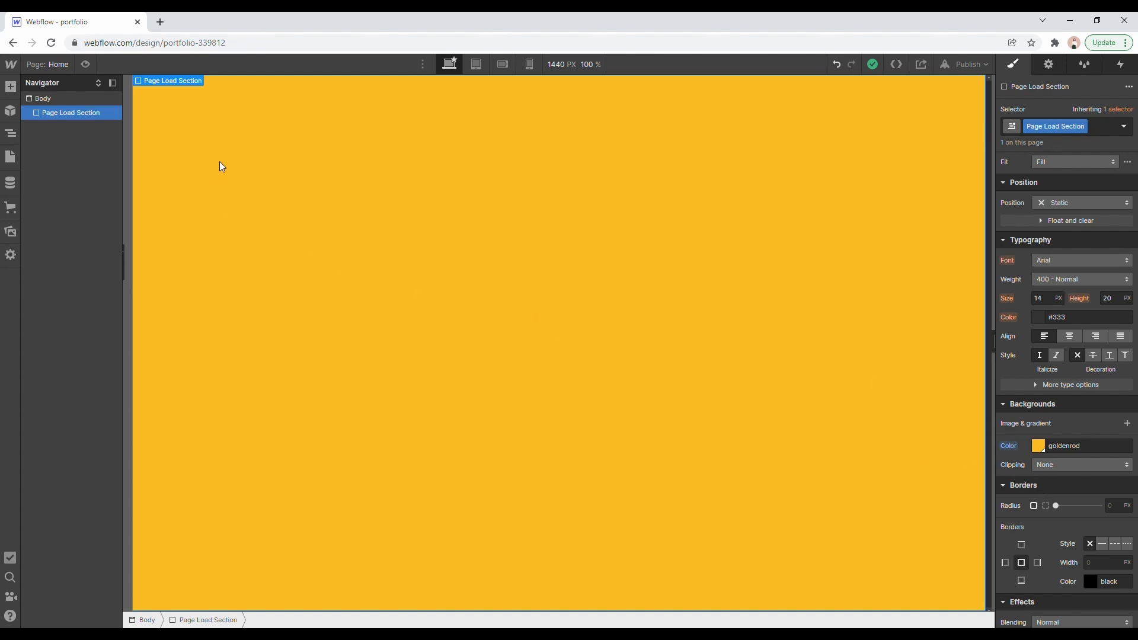
Add a div block inside the Page Load Section and give it the new class Page Load Text.
{"action": "left_click", "coordinate": [10, 89]}
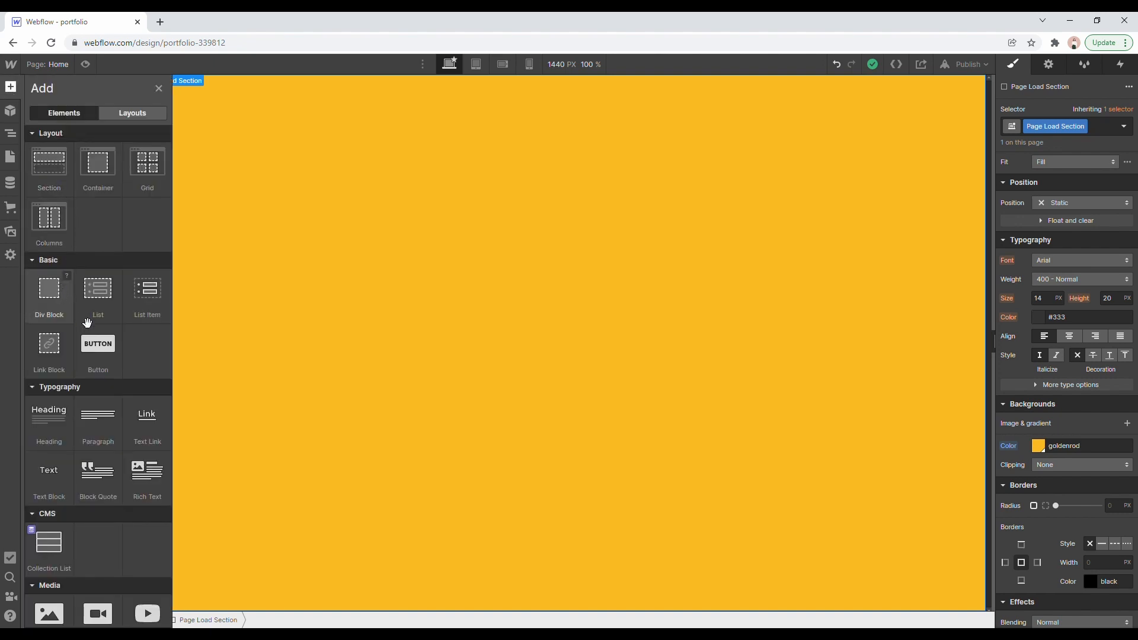
{"action": "left_click_drag", "start_coordinate": [56, 300], "coordinate": [83, 122]}
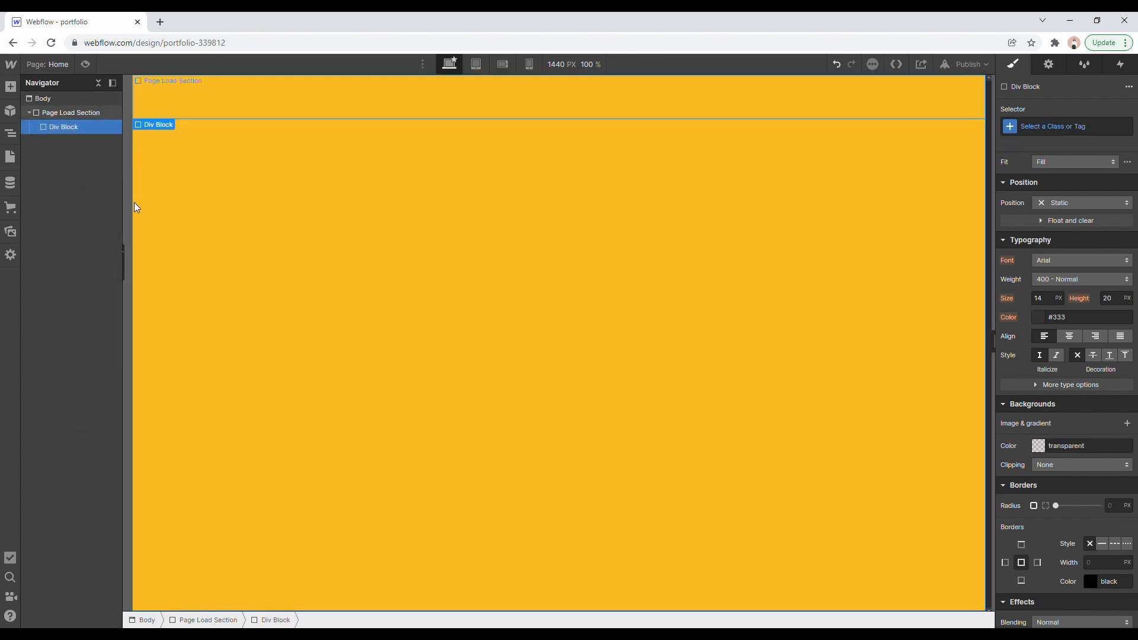
{"action": "left_click", "coordinate": [1061, 126]}
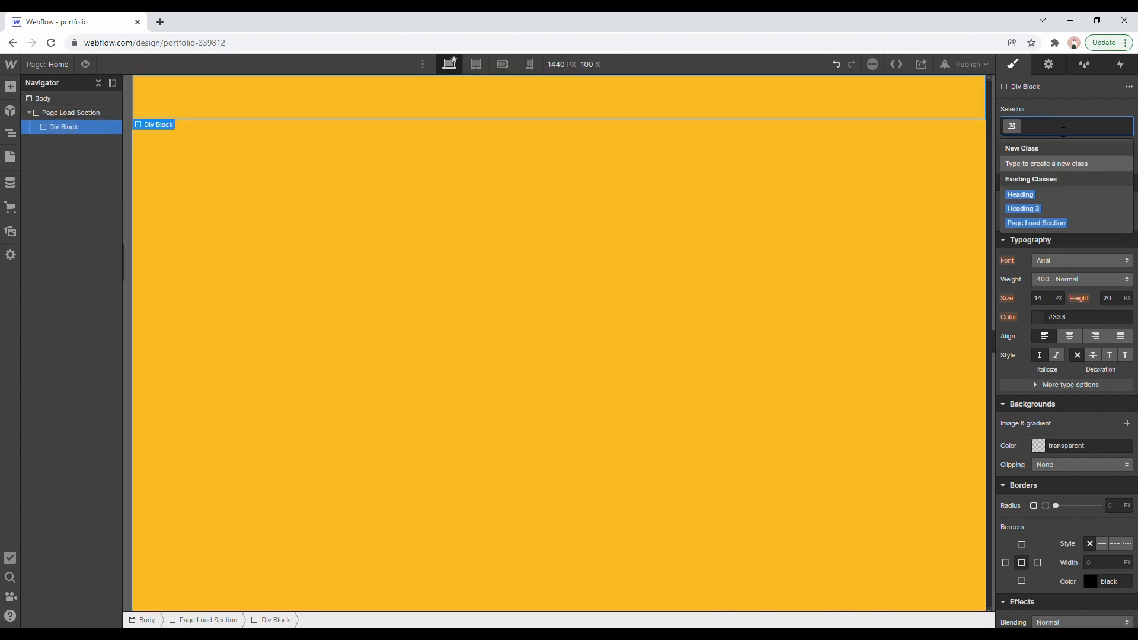
{"action": "type", "text": "Pag"}
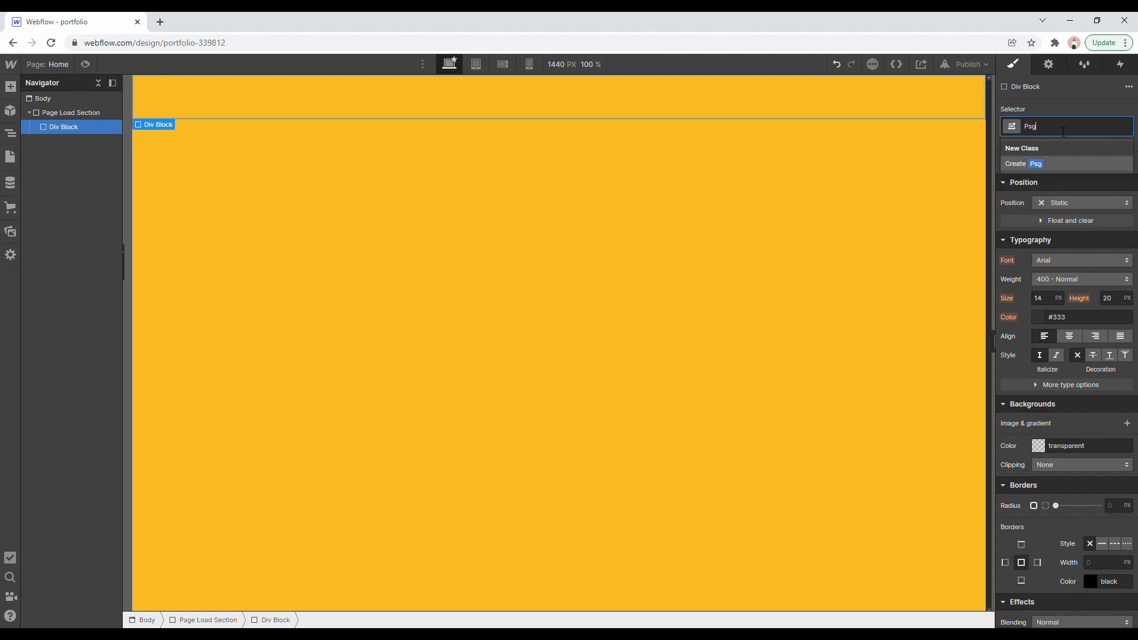
{"action": "type", "text": "e Load Text"}
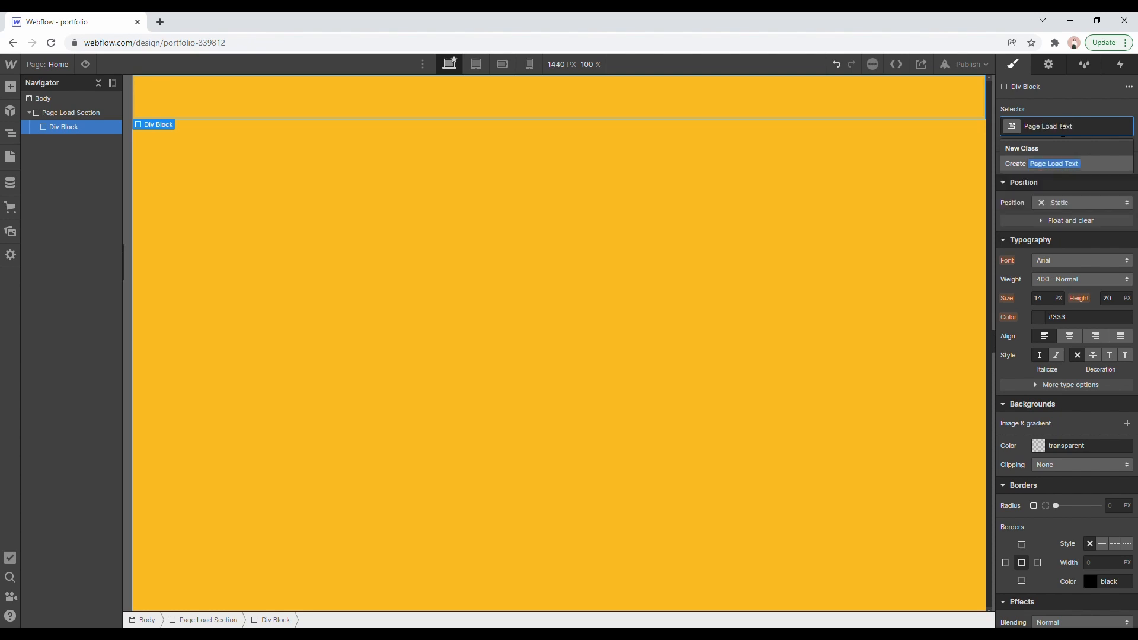
{"action": "key", "text": "Return"}
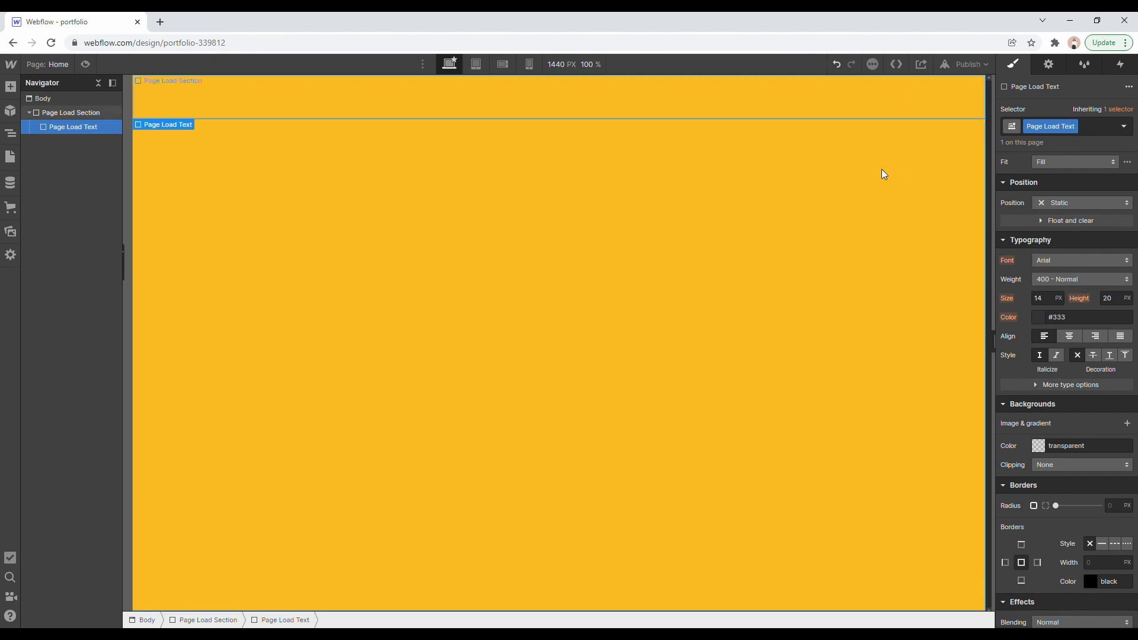
Set the Page Load Text block's width to 100% and its height to 200 px.
{"action": "scroll", "coordinate": [1080, 325], "scroll_direction": "up", "scroll_amount": 4}
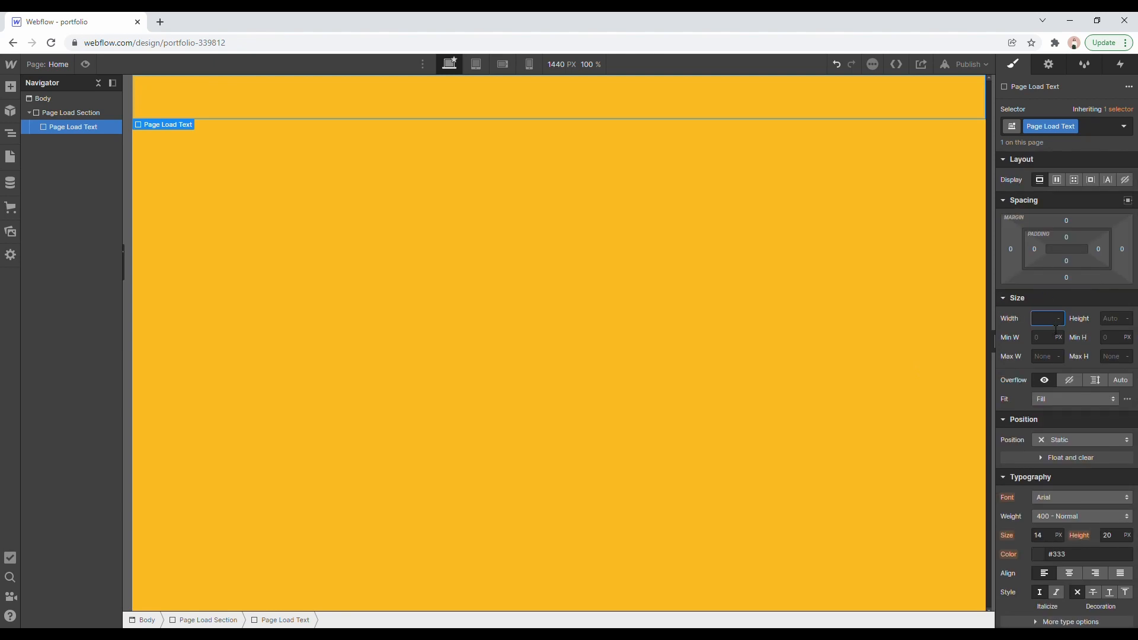
{"action": "type", "text": "100%"}
{"action": "key", "text": "Return"}
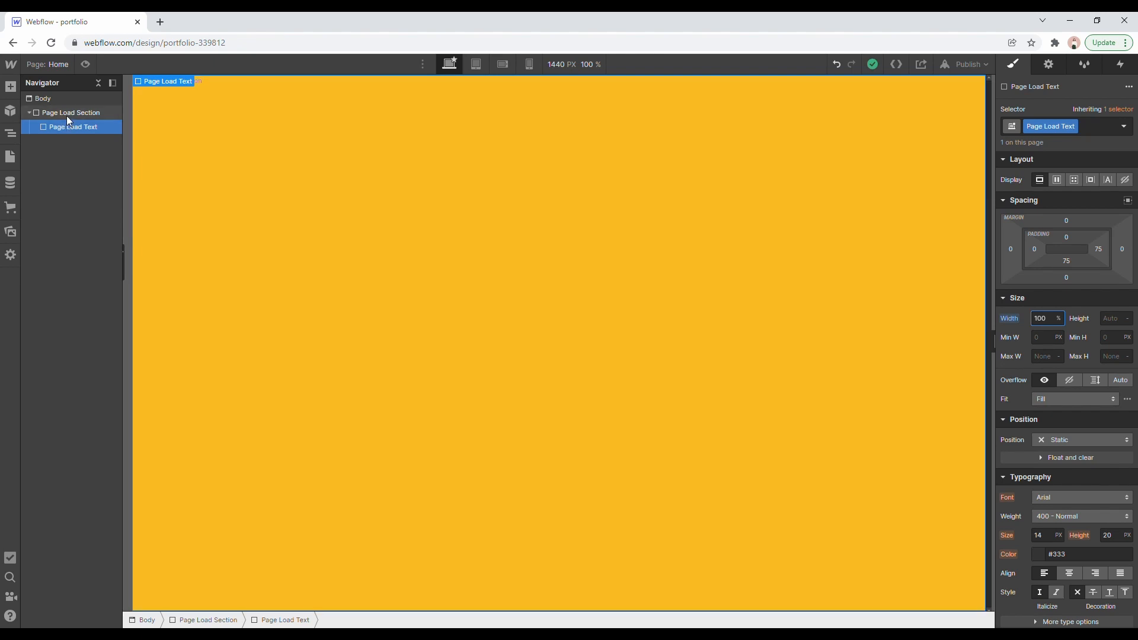
{"action": "left_click", "coordinate": [1110, 320]}
{"action": "type", "text": "200"}
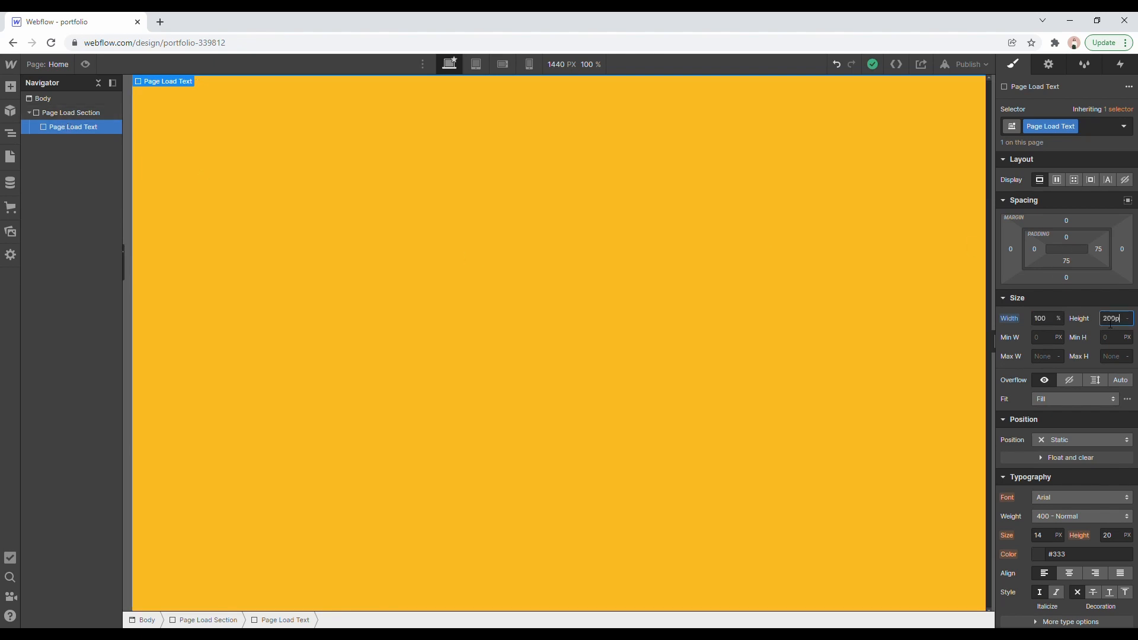
Set the Page Load Text block's background color to red.
{"action": "scroll", "coordinate": [1087, 365], "scroll_direction": "down", "scroll_amount": 7}
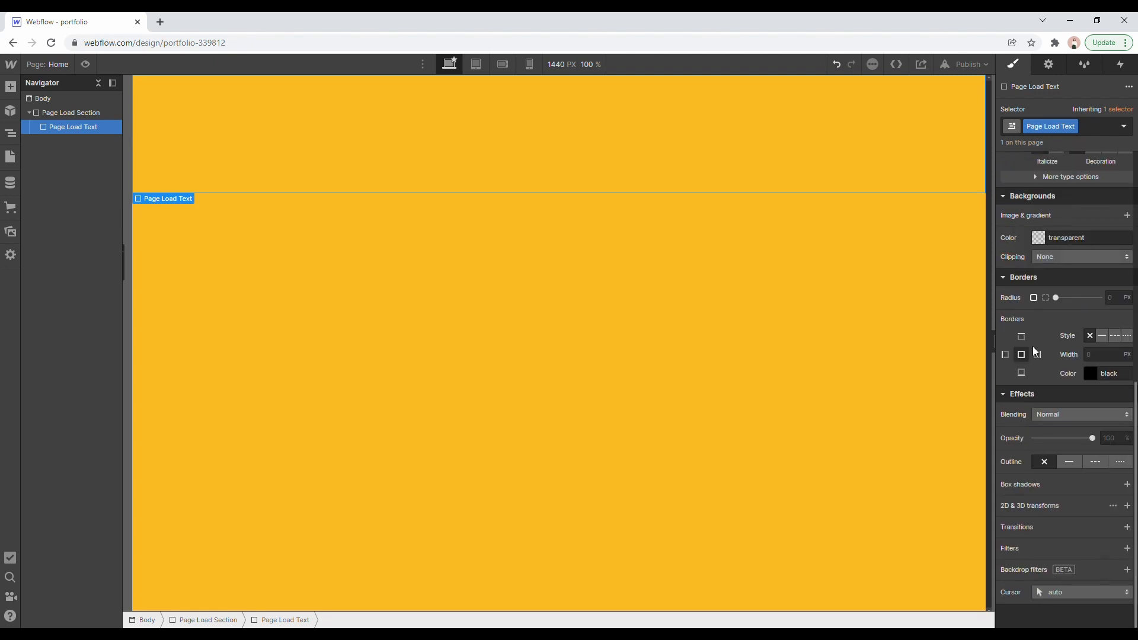
{"action": "left_click", "coordinate": [1039, 237]}
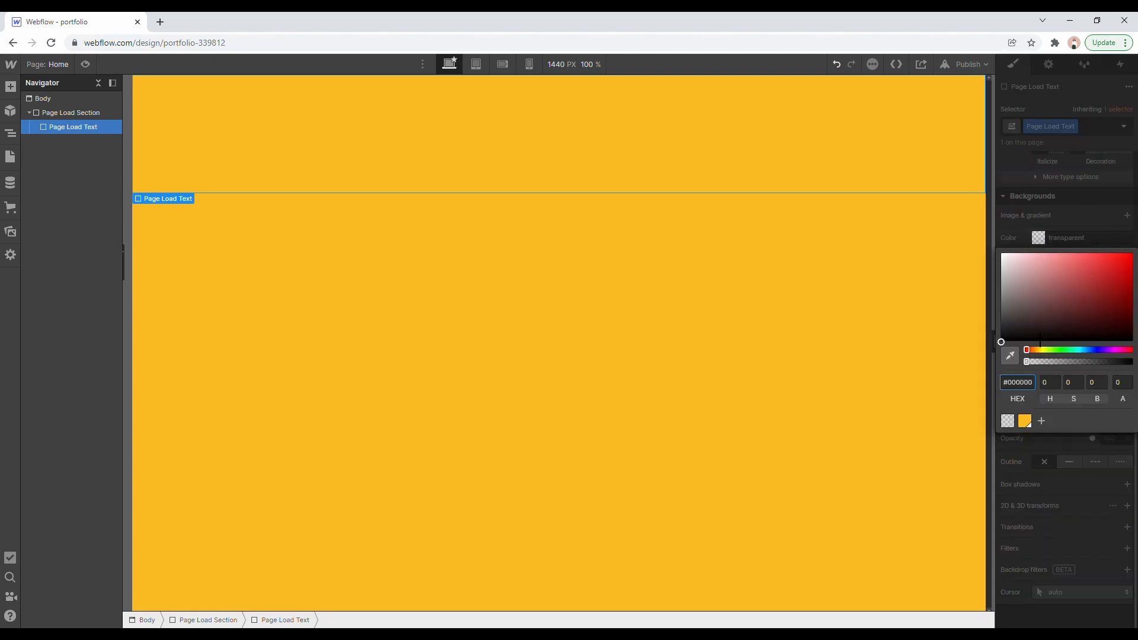
{"action": "left_click_drag", "start_coordinate": [1038, 335], "coordinate": [1134, 252]}
{"action": "left_click", "coordinate": [1068, 216]}
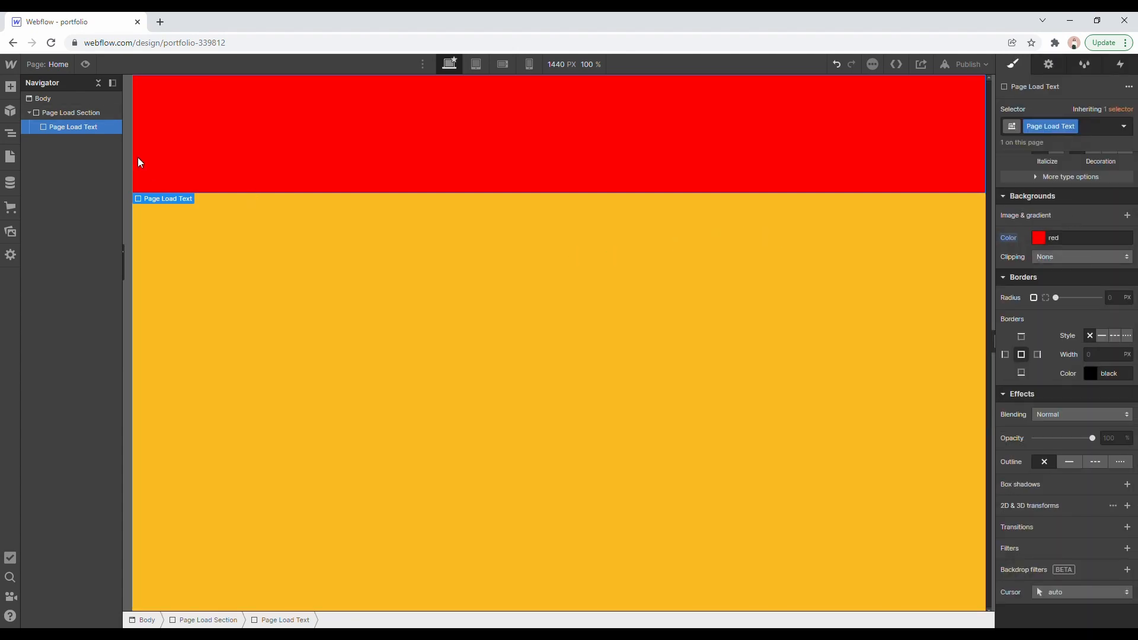
Try a width of 80% on the Page Load Section to check how the nested Page Load Text block follows it.
{"action": "left_click", "coordinate": [83, 113]}
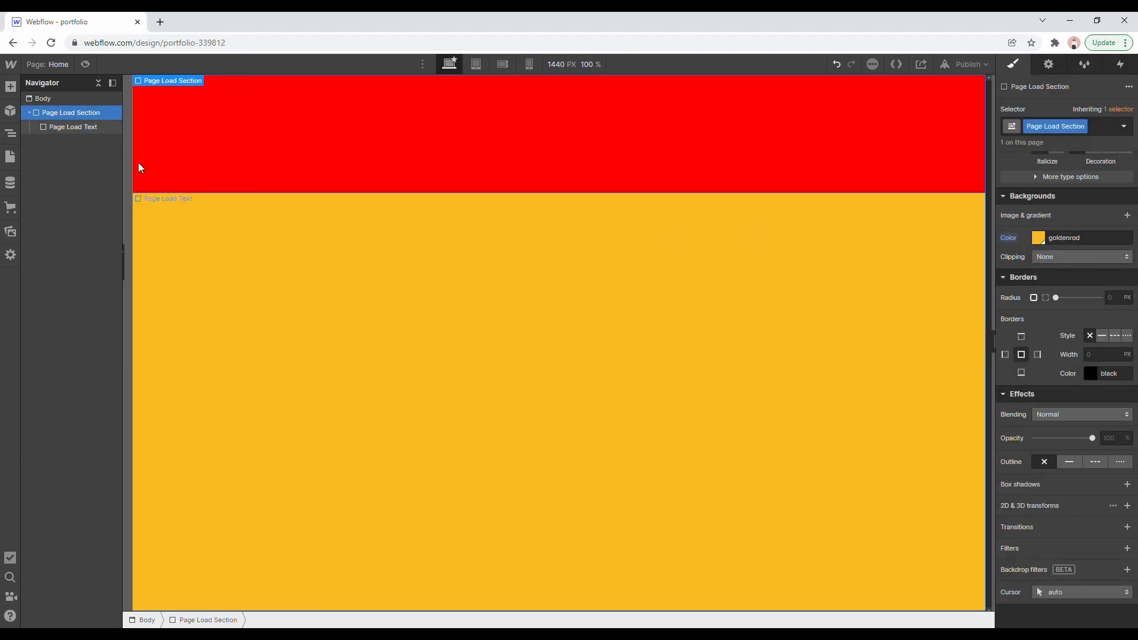
{"action": "left_click", "coordinate": [91, 129]}
{"action": "scroll", "coordinate": [1080, 270], "scroll_direction": "up", "scroll_amount": 3}
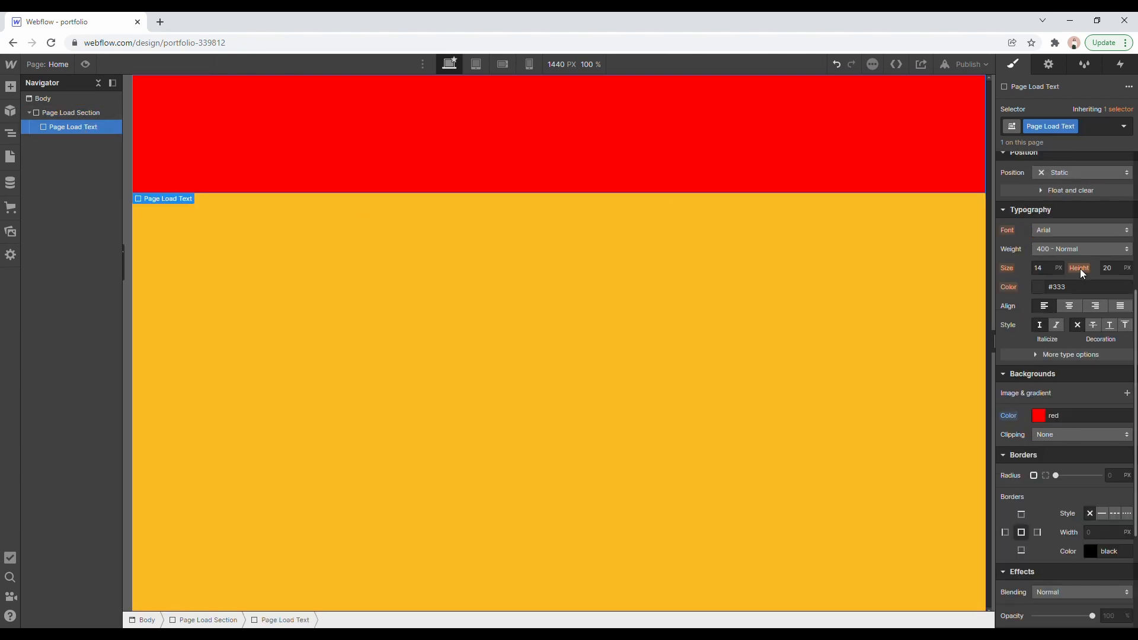
{"action": "scroll", "coordinate": [1080, 269], "scroll_direction": "up", "scroll_amount": 4}
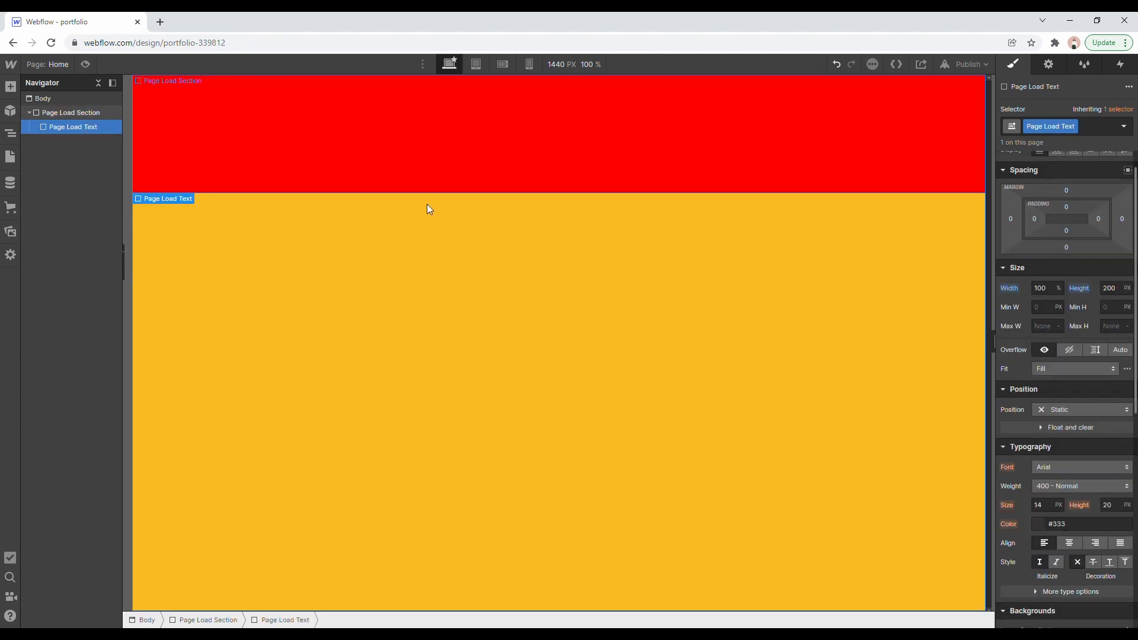
{"action": "left_click", "coordinate": [88, 115]}
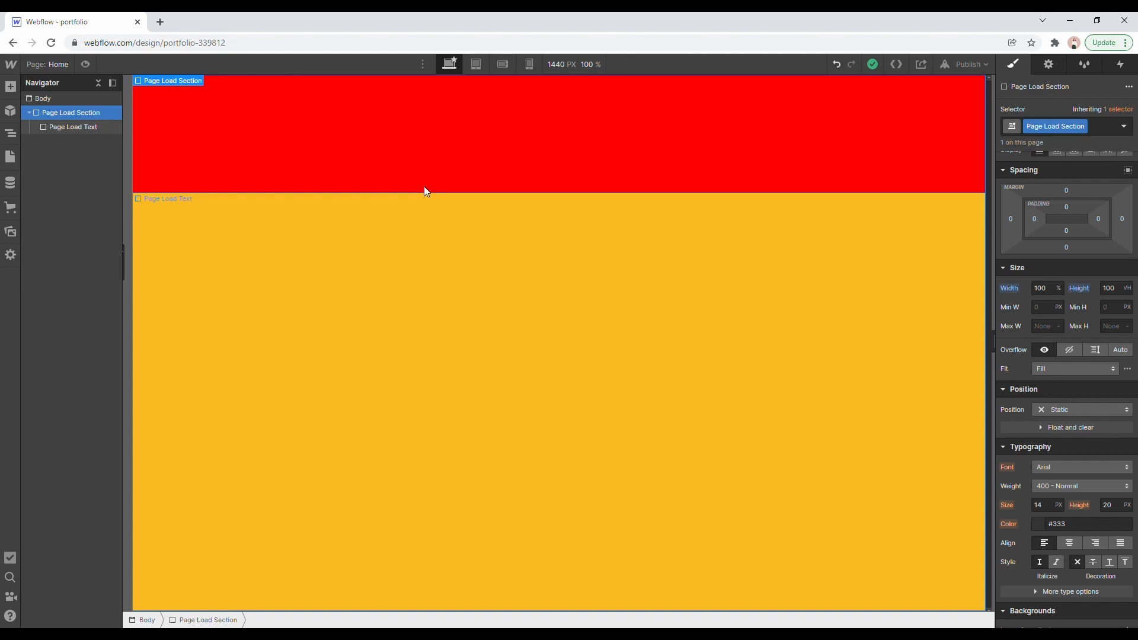
{"action": "left_click", "coordinate": [1046, 293]}
{"action": "type", "text": "80"}
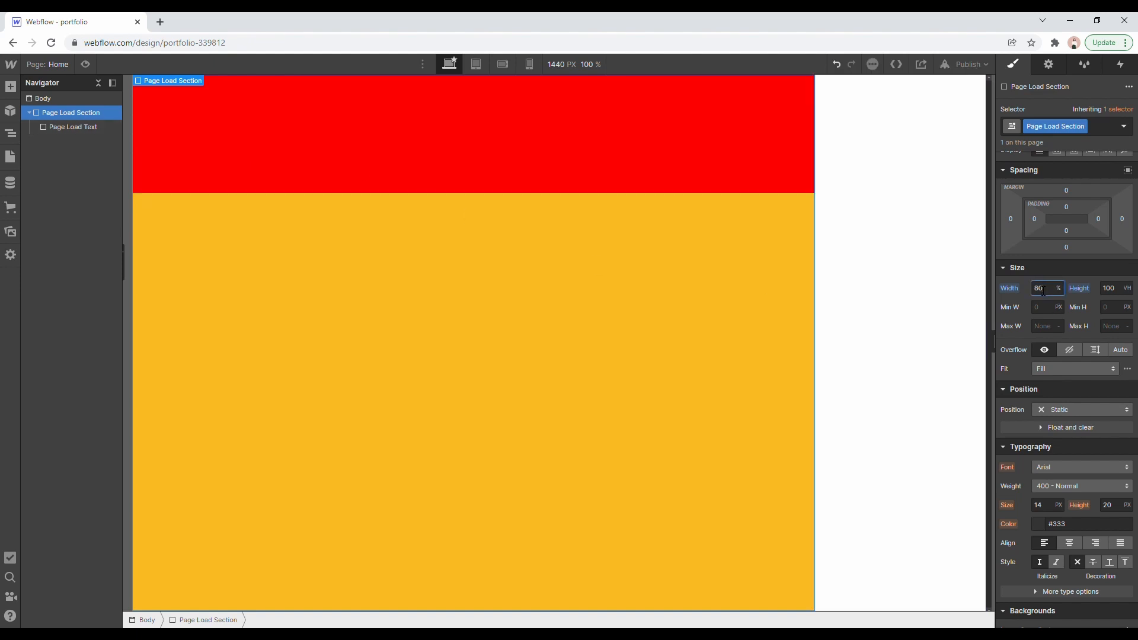
{"action": "left_click", "coordinate": [97, 129]}
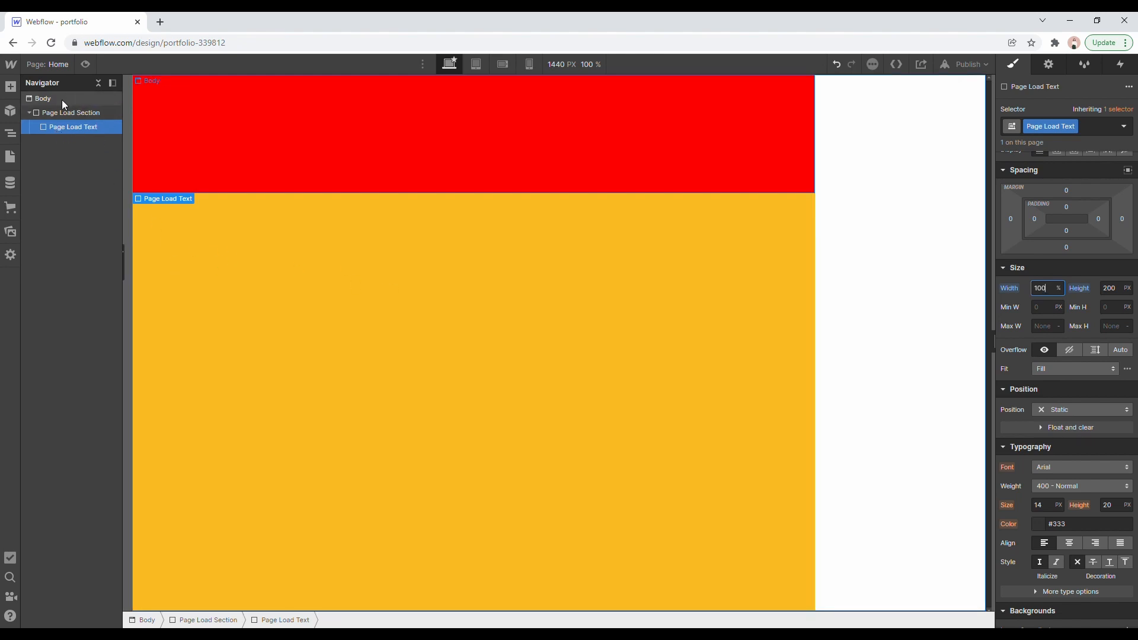
Restore the Page Load Section's width to 100%.
{"action": "left_click", "coordinate": [62, 115]}
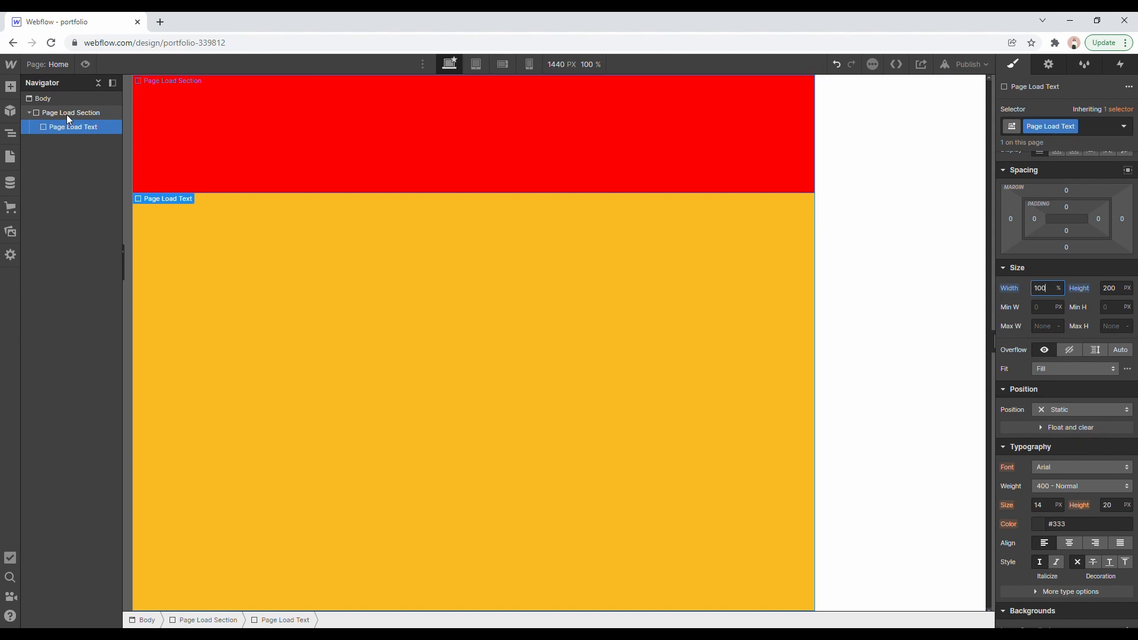
{"action": "left_click", "coordinate": [1015, 288]}
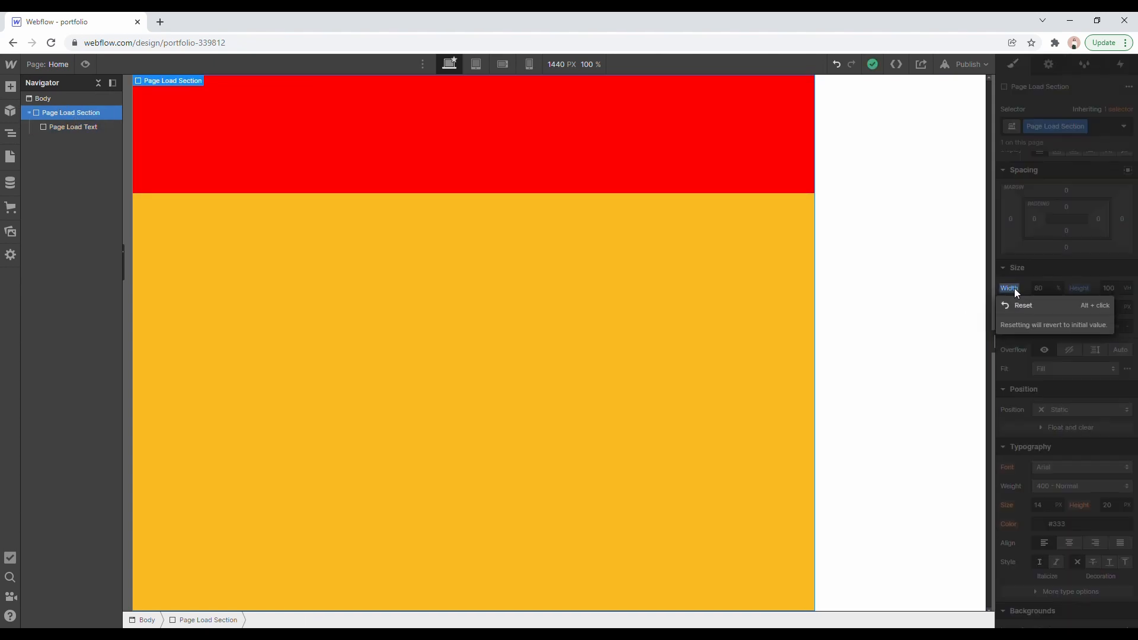
{"action": "left_click", "coordinate": [1039, 288]}
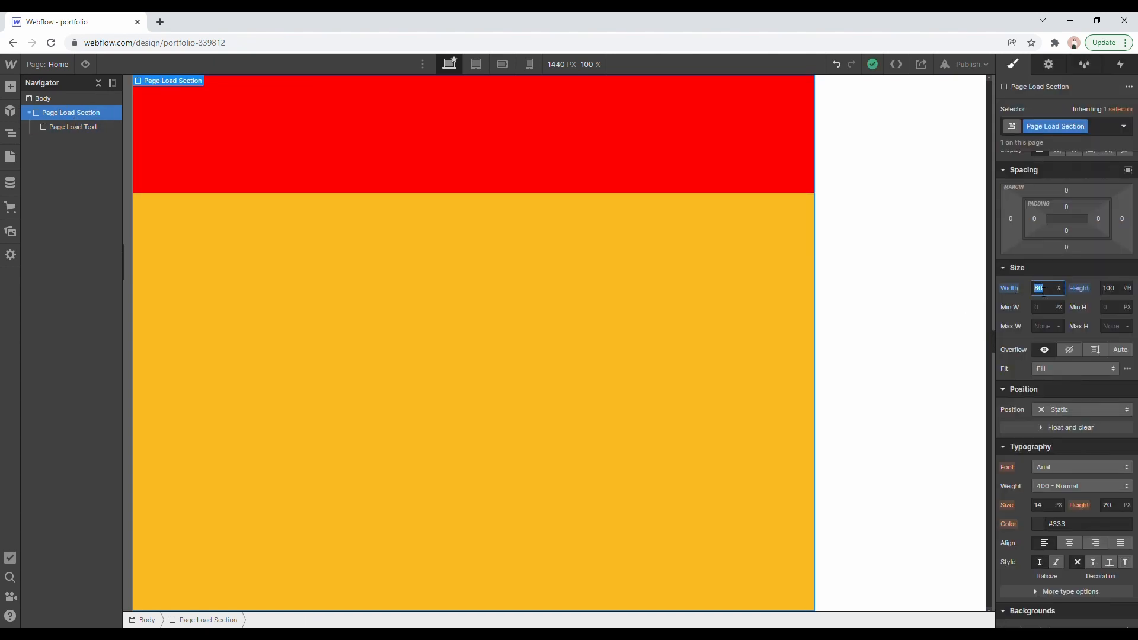
{"action": "type", "text": "100"}
Set the Page Load Text block's height to 100%.
{"action": "left_click", "coordinate": [272, 193]}
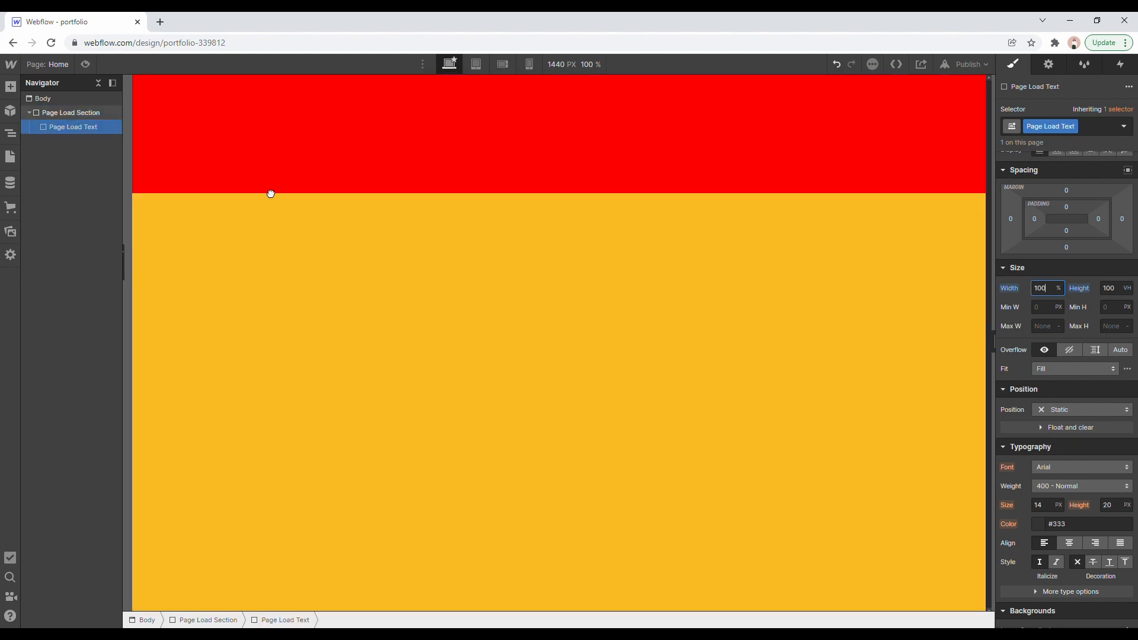
{"action": "scroll", "coordinate": [1044, 486], "scroll_direction": "down", "scroll_amount": 5}
{"action": "scroll", "coordinate": [1059, 489], "scroll_direction": "up", "scroll_amount": 5}
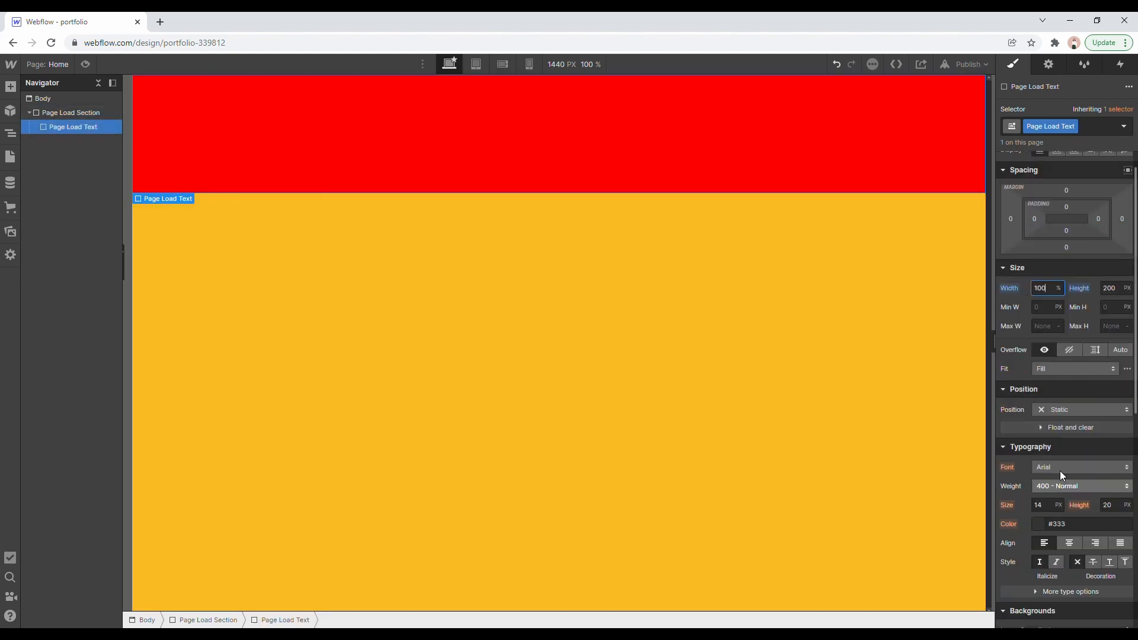
{"action": "left_click", "coordinate": [1108, 288]}
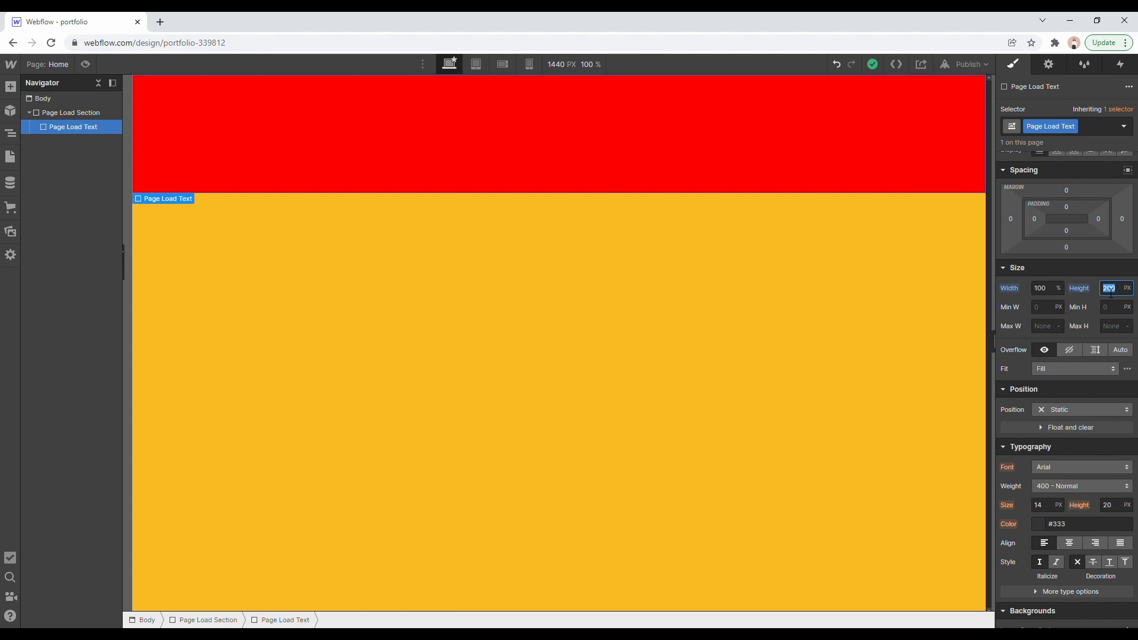
{"action": "type", "text": "100%"}
{"action": "key", "text": "Return"}
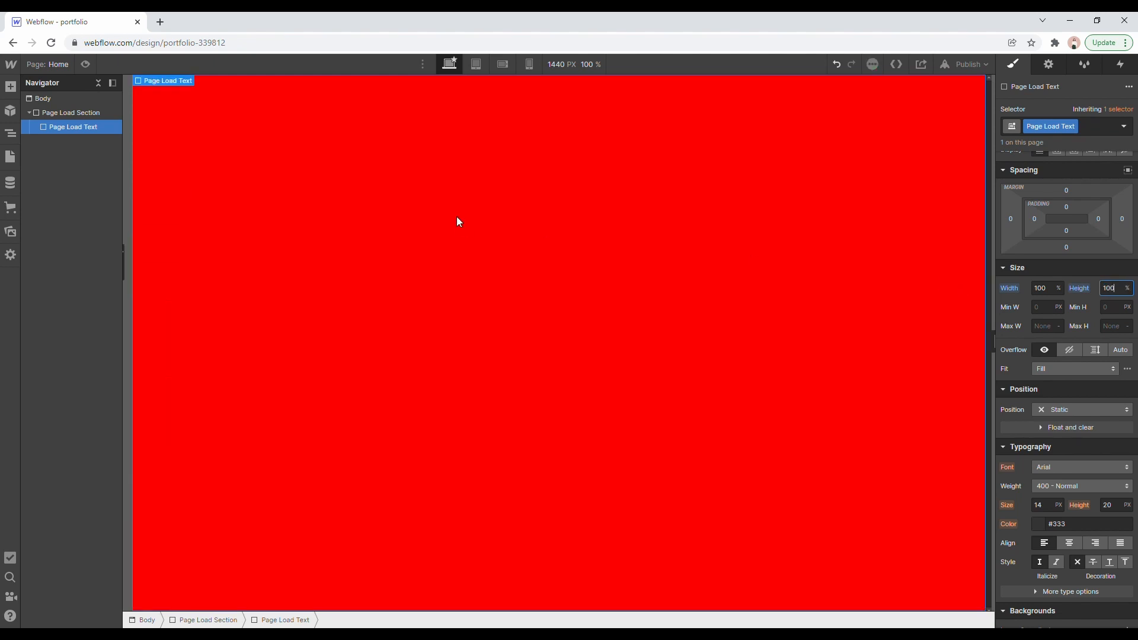
Reset the Page Load Text block's background color.
{"action": "scroll", "coordinate": [1076, 434], "scroll_direction": "down", "scroll_amount": 5}
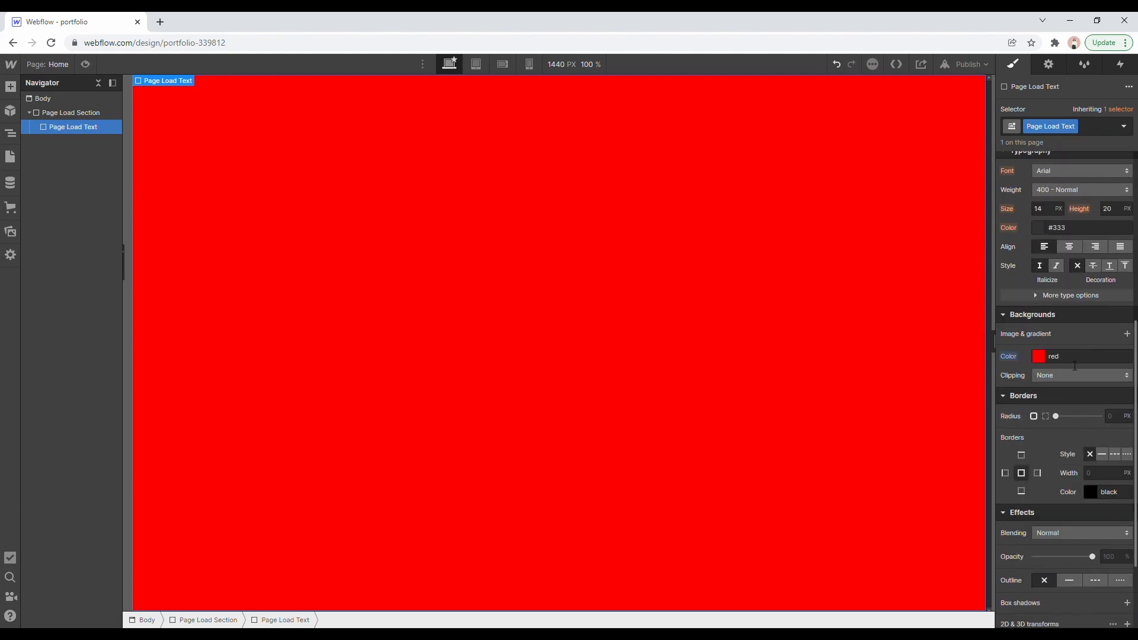
{"action": "left_click", "coordinate": [1006, 358]}
{"action": "left_click", "coordinate": [1013, 376]}
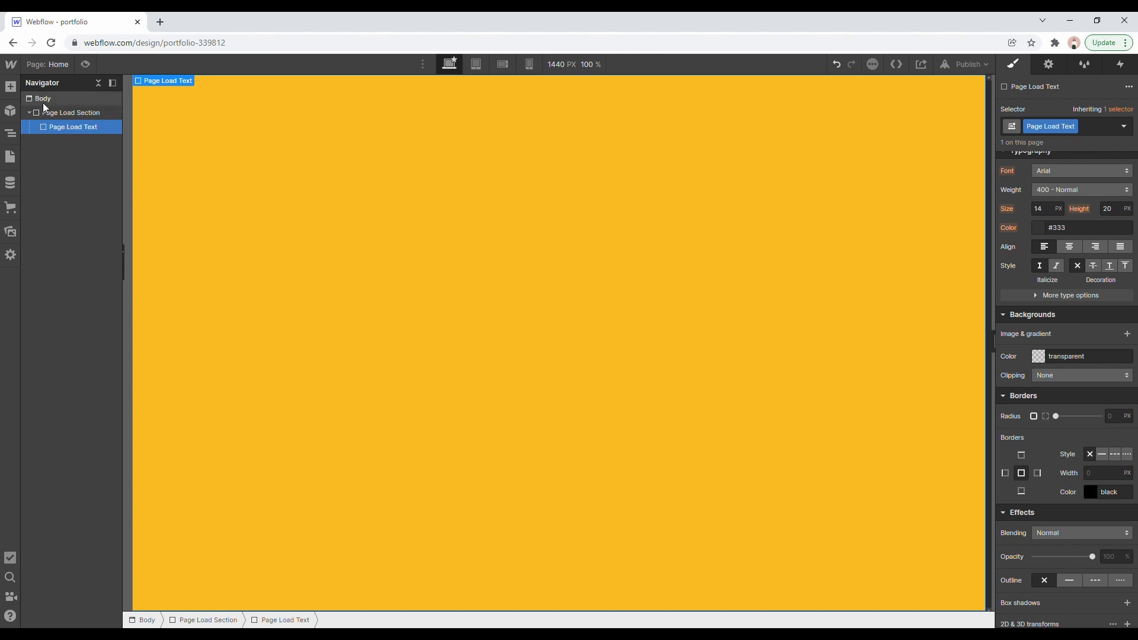
{"action": "left_click", "coordinate": [17, 87]}
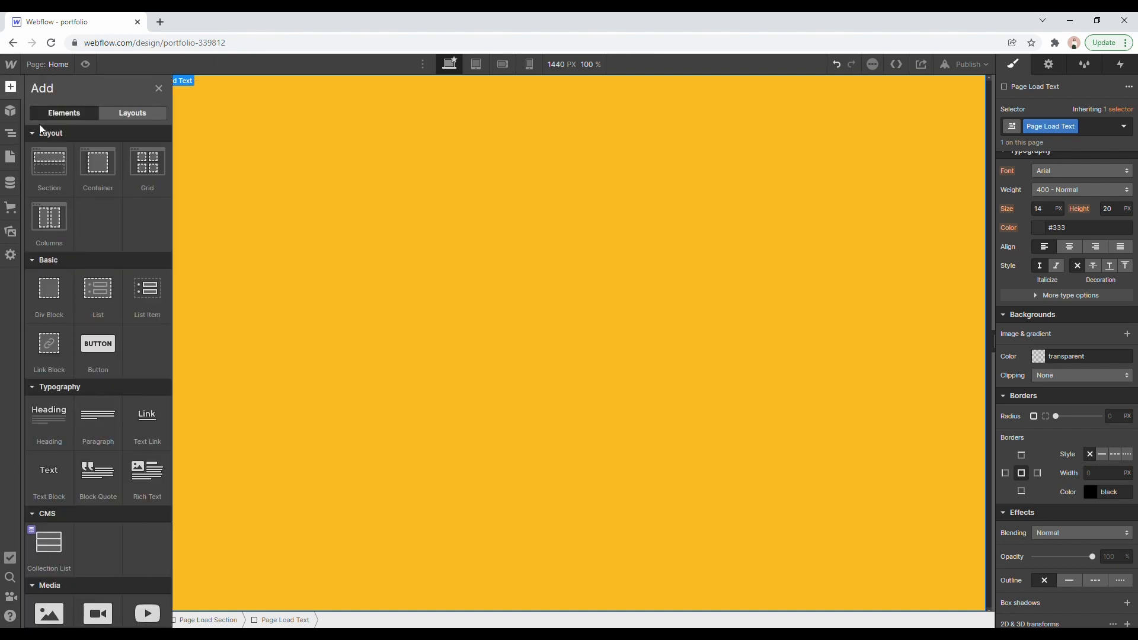
{"action": "left_click_drag", "start_coordinate": [77, 425], "coordinate": [93, 147]}
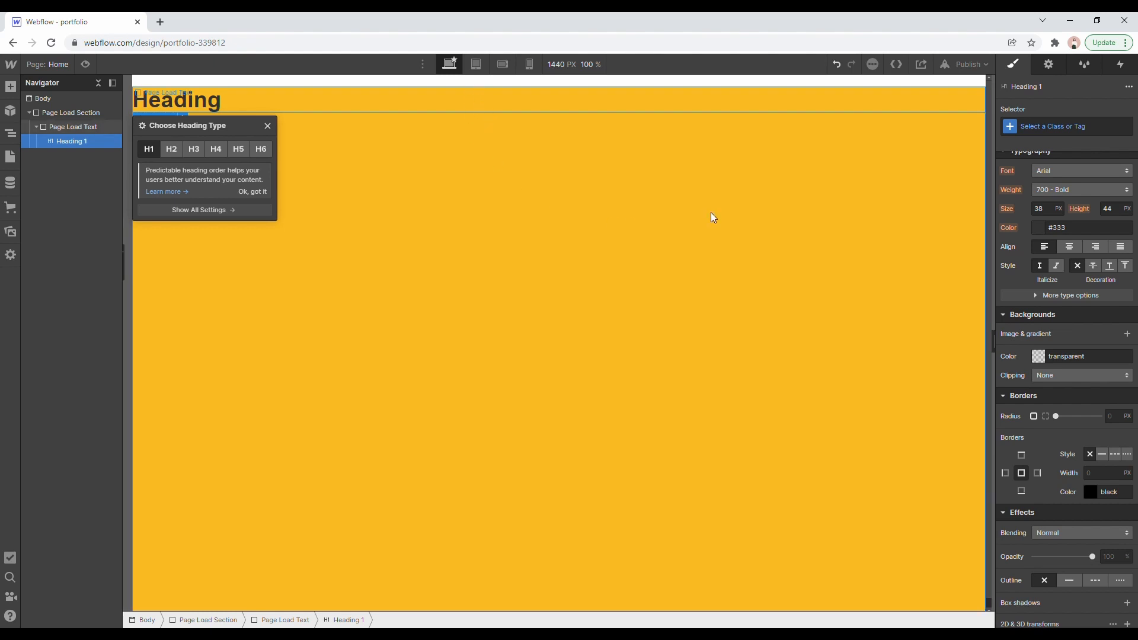
{"action": "scroll", "coordinate": [1079, 275], "scroll_direction": "up", "scroll_amount": 5}
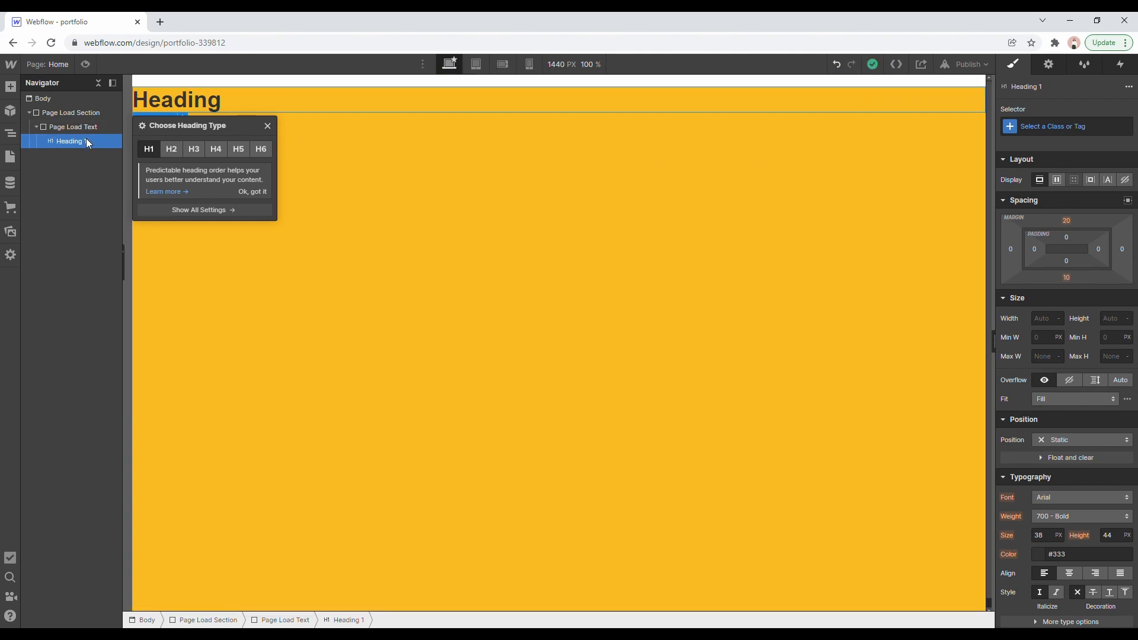
{"action": "key", "text": "Delete"}
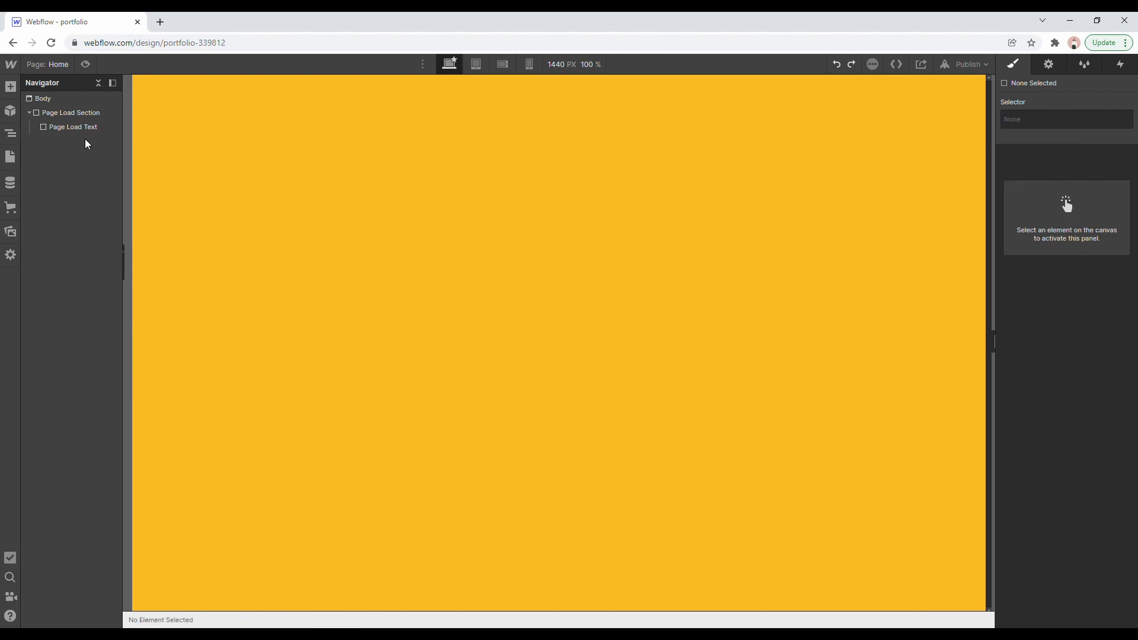
Add an H1 heading inside the Page Load Text block and set its top margin to 0.
{"action": "key", "text": "a"}
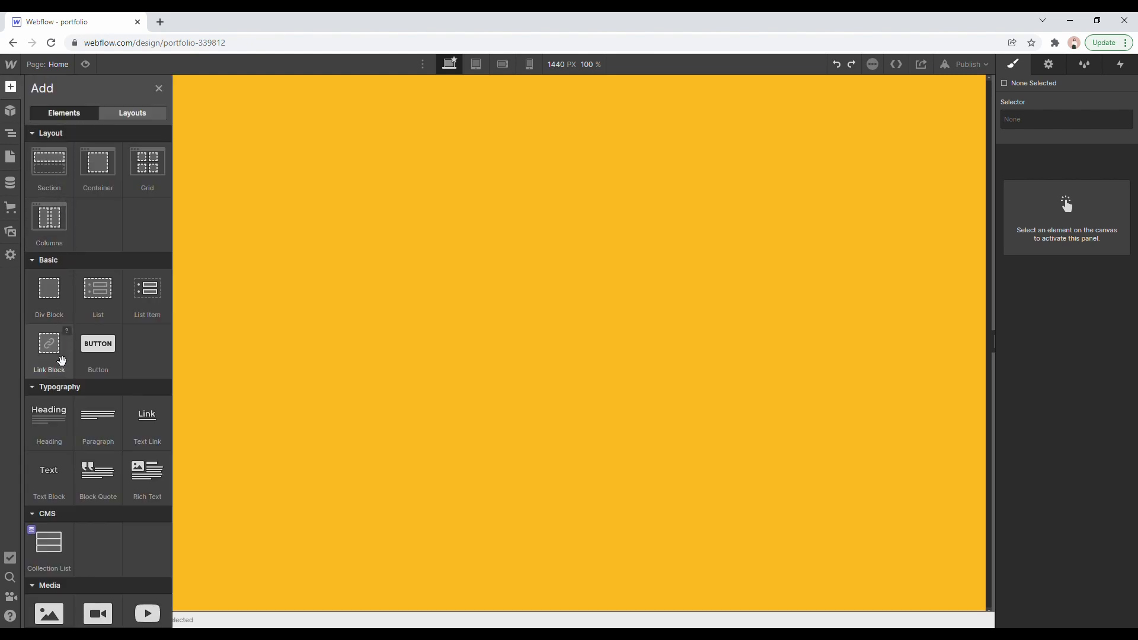
{"action": "left_click_drag", "start_coordinate": [48, 415], "coordinate": [83, 142]}
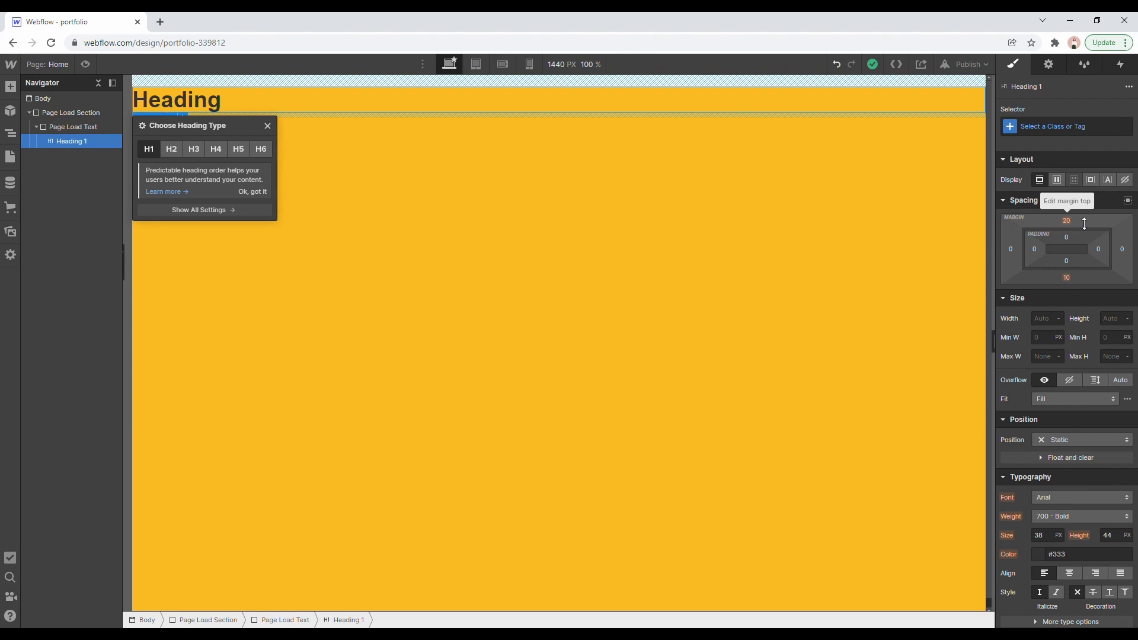
{"action": "left_click", "coordinate": [1066, 222]}
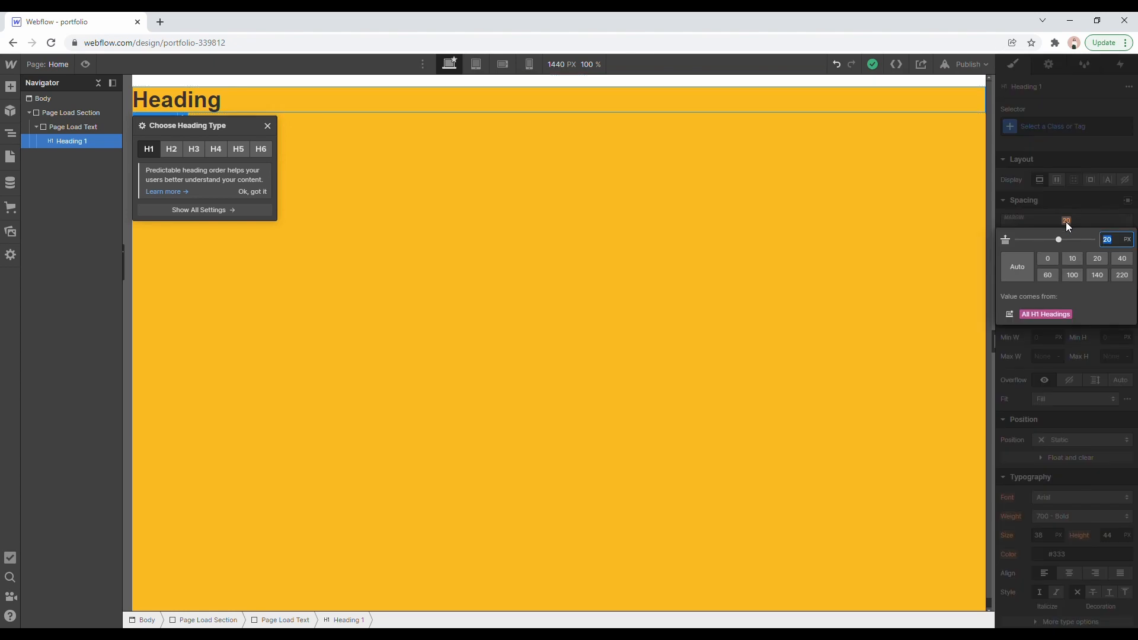
{"action": "left_click", "coordinate": [1048, 258]}
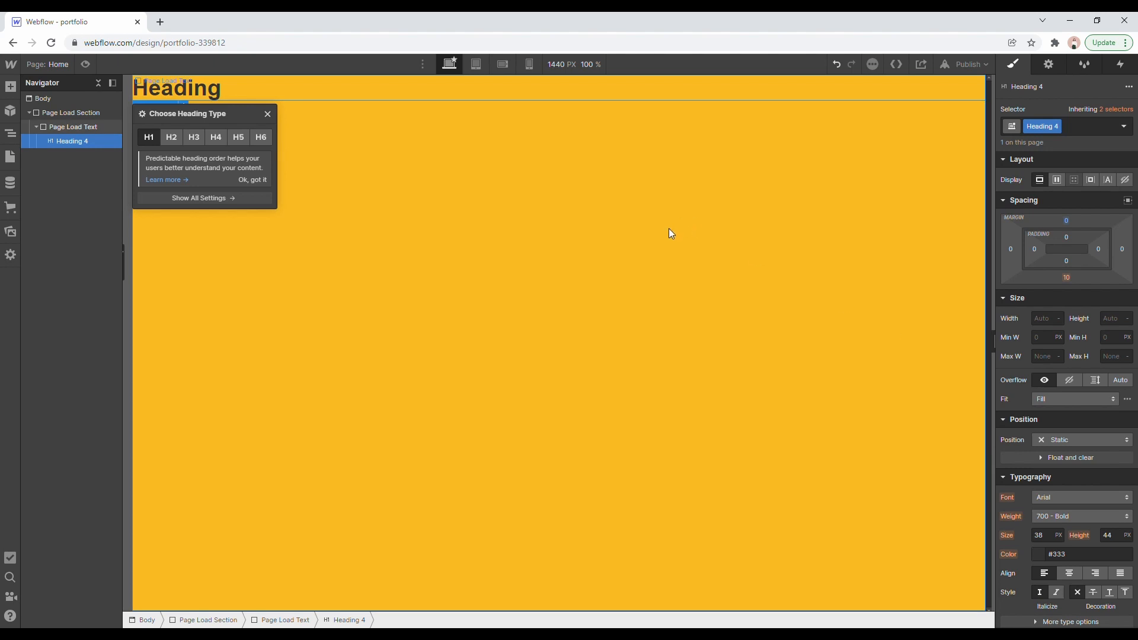
Undo the heading's top margin change and try a left padding of 91 px on it.
{"action": "key", "text": "ctrl+z"}
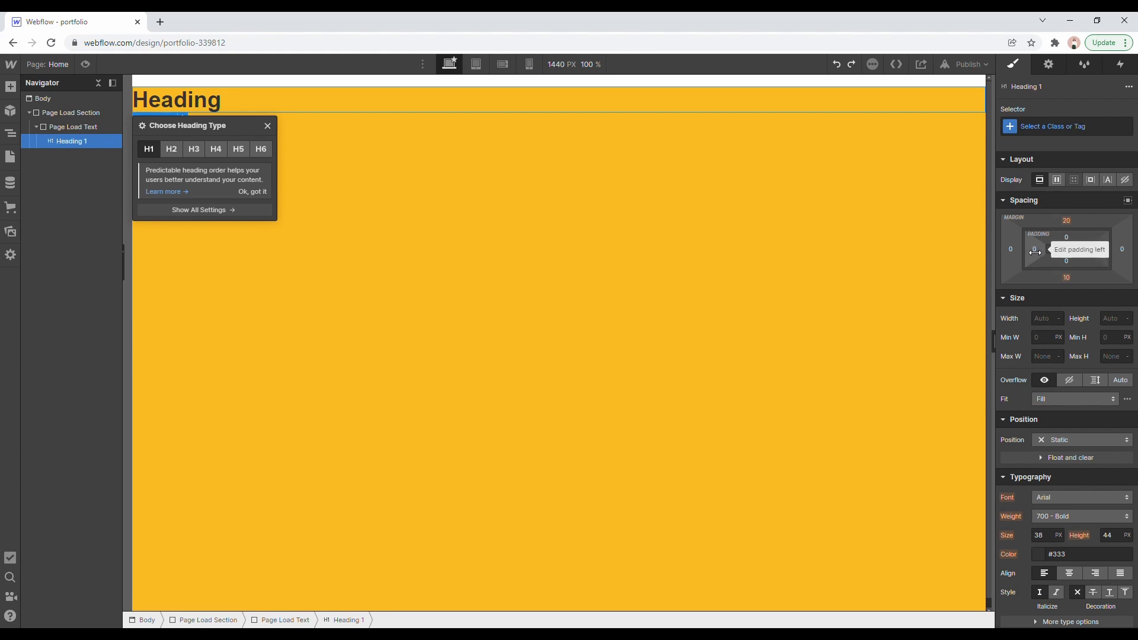
{"action": "left_click_drag", "start_coordinate": [1071, 252], "coordinate": [1089, 252]}
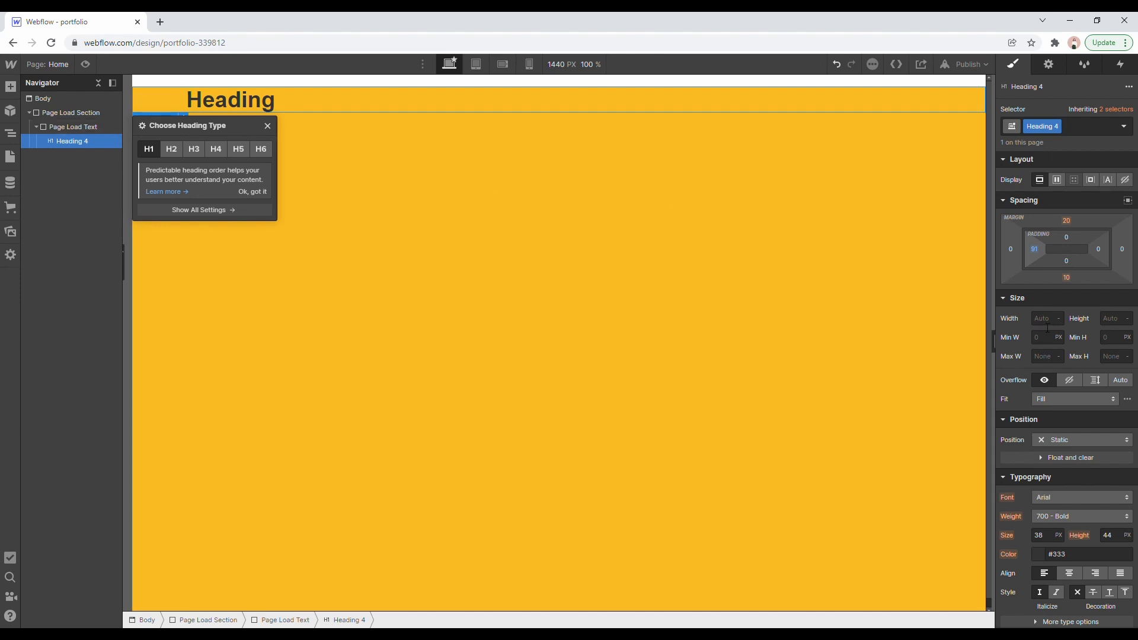
{"action": "key", "text": "ctrl+z"}
Try a left margin of 158 px on the heading, and undo it.
{"action": "left_click_drag", "start_coordinate": [1012, 254], "coordinate": [910, 250]}
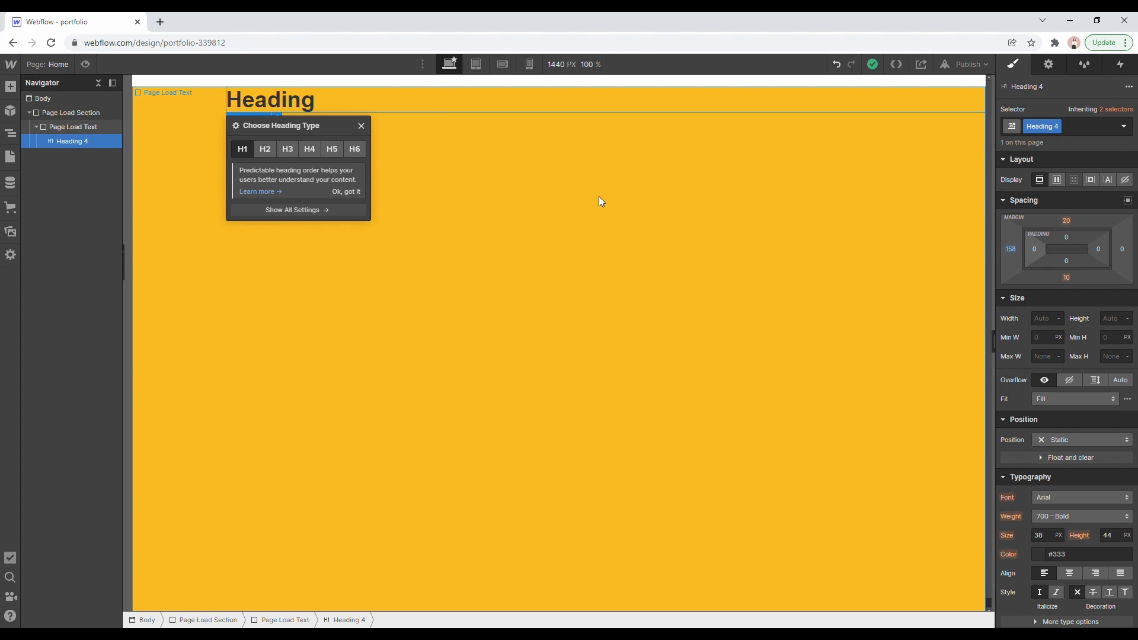
{"action": "key", "text": "ctrl+z"}
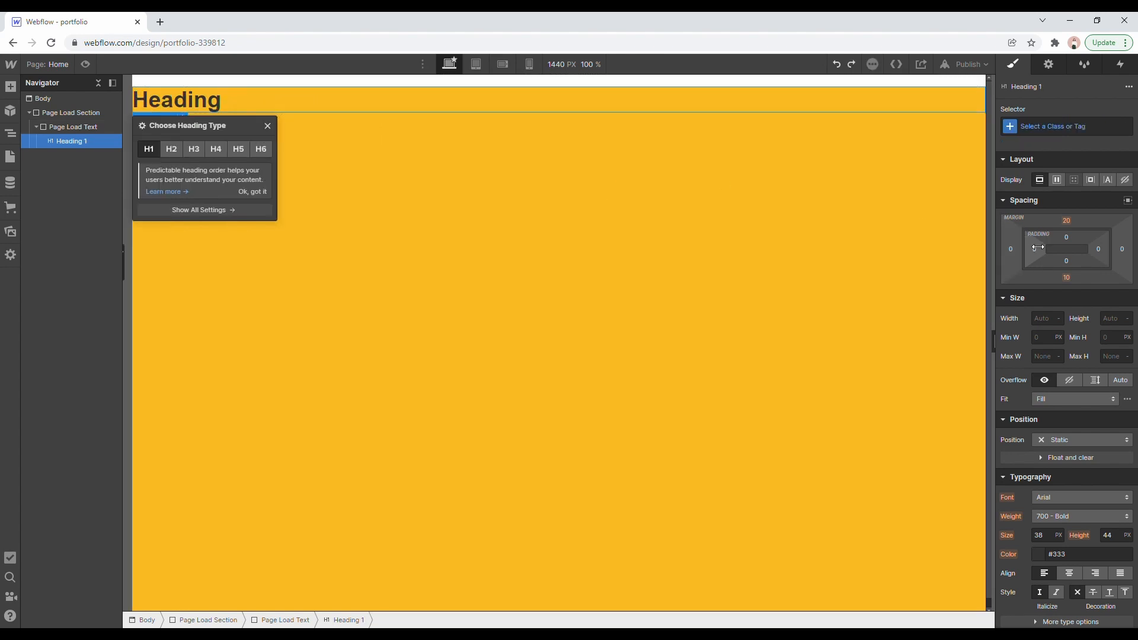
Try a left padding of 120 px on the heading, and reset the padding.
{"action": "left_click_drag", "start_coordinate": [1034, 249], "coordinate": [1107, 248]}
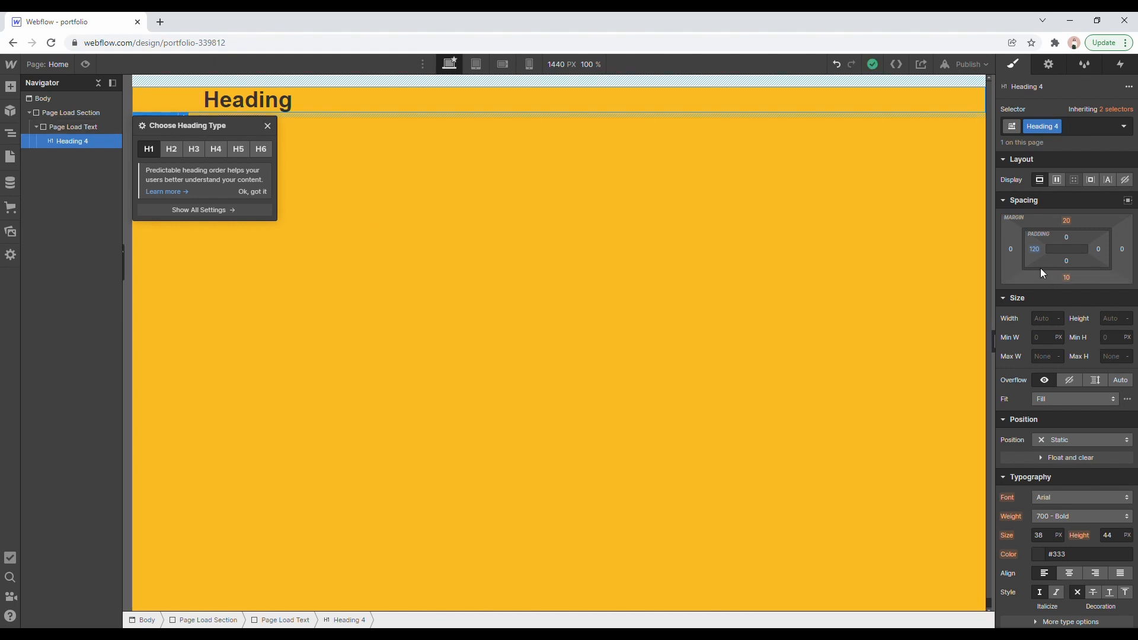
{"action": "left_click", "coordinate": [1035, 249]}
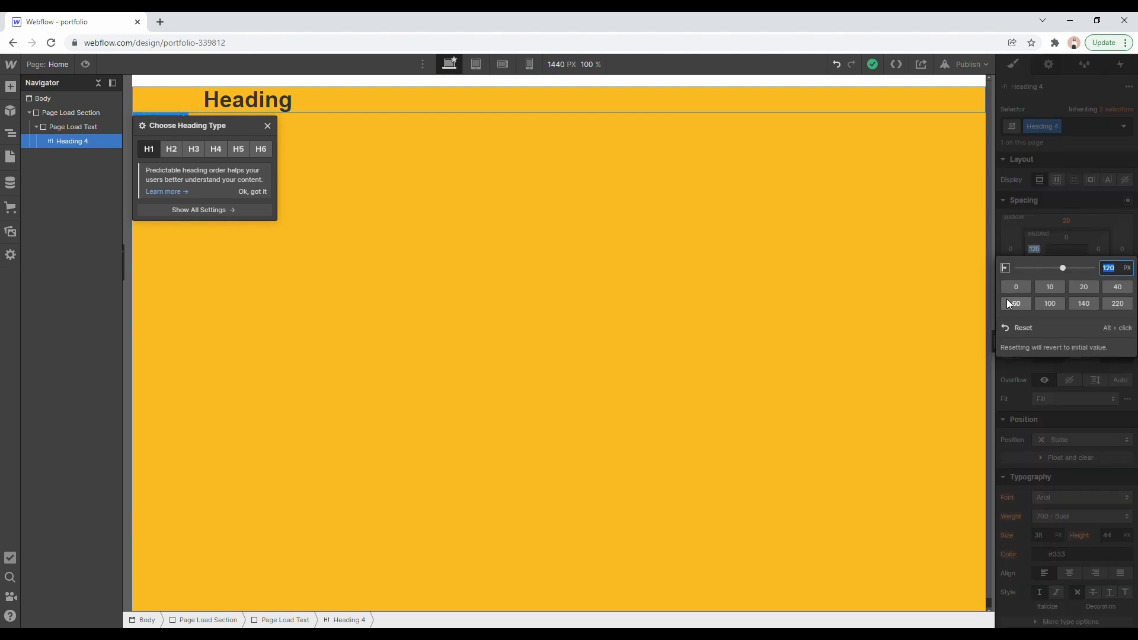
{"action": "left_click", "coordinate": [1014, 328]}
Set the heading's background color to pure red.
{"action": "scroll", "coordinate": [1024, 373], "scroll_direction": "down", "scroll_amount": 3}
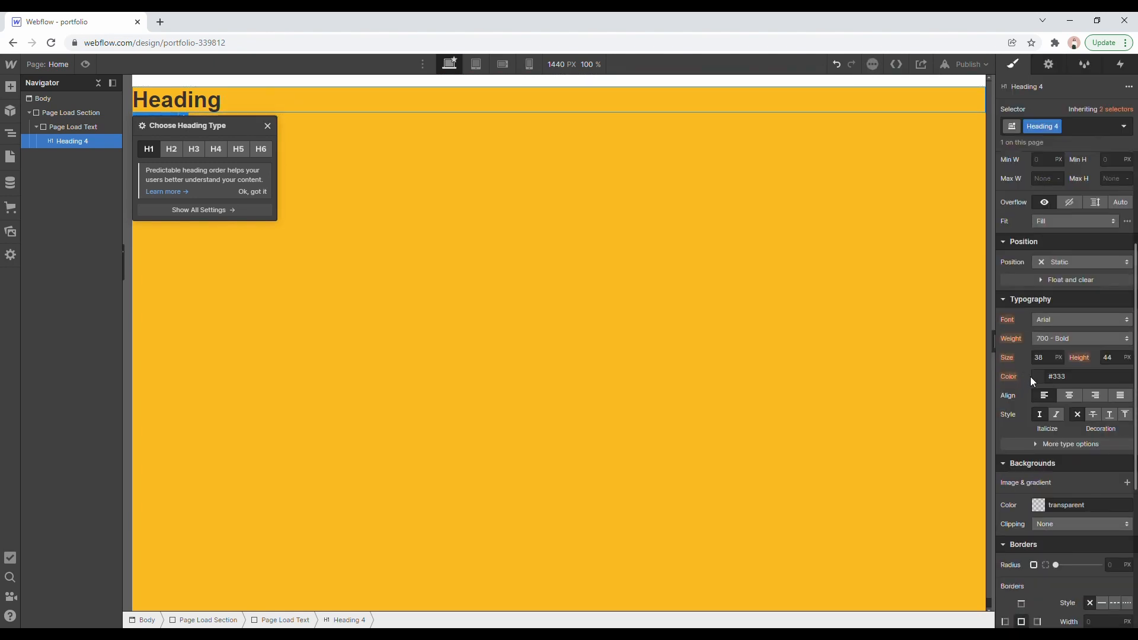
{"action": "scroll", "coordinate": [1032, 380], "scroll_direction": "down", "scroll_amount": 3}
{"action": "left_click", "coordinate": [1038, 327]}
{"action": "left_click", "coordinate": [1063, 363]}
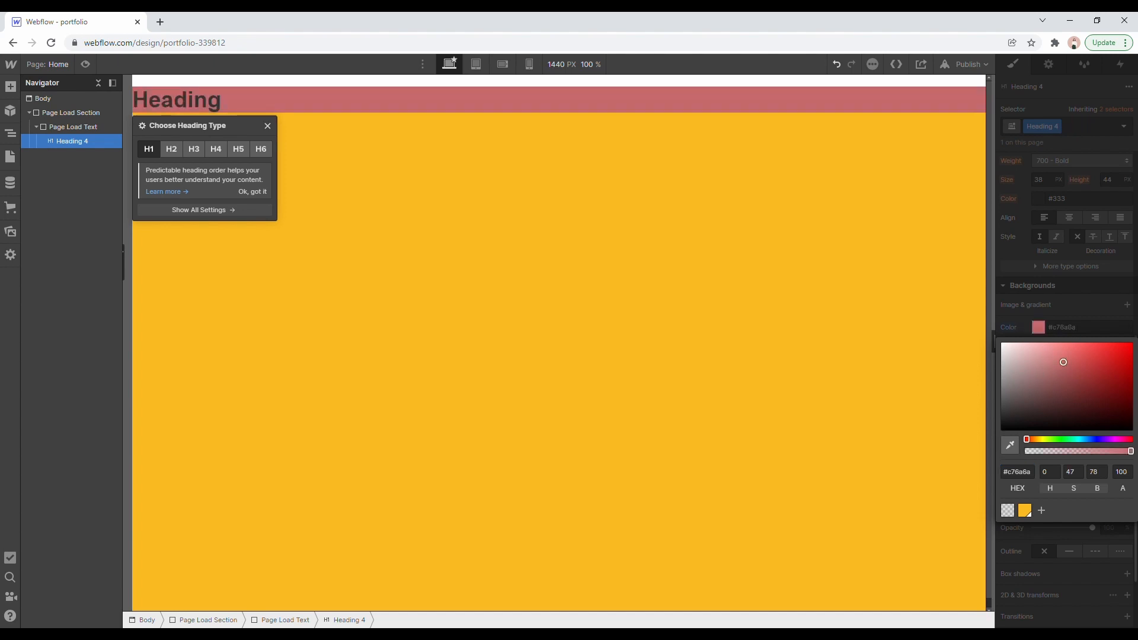
{"action": "left_click_drag", "start_coordinate": [1063, 362], "coordinate": [1133, 343]}
Set the Page Load Text block's width to 30%, then try 30 px and undo that unit change.
{"action": "left_click", "coordinate": [972, 243]}
{"action": "scroll", "coordinate": [1105, 329], "scroll_direction": "up", "scroll_amount": 5}
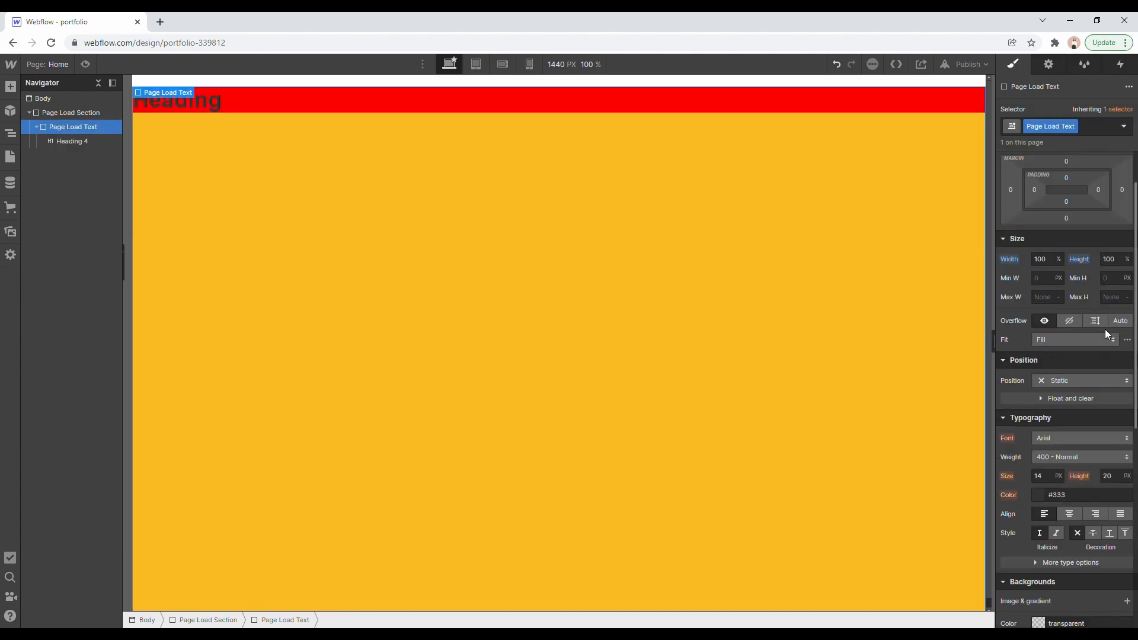
{"action": "scroll", "coordinate": [1105, 329], "scroll_direction": "up", "scroll_amount": 1}
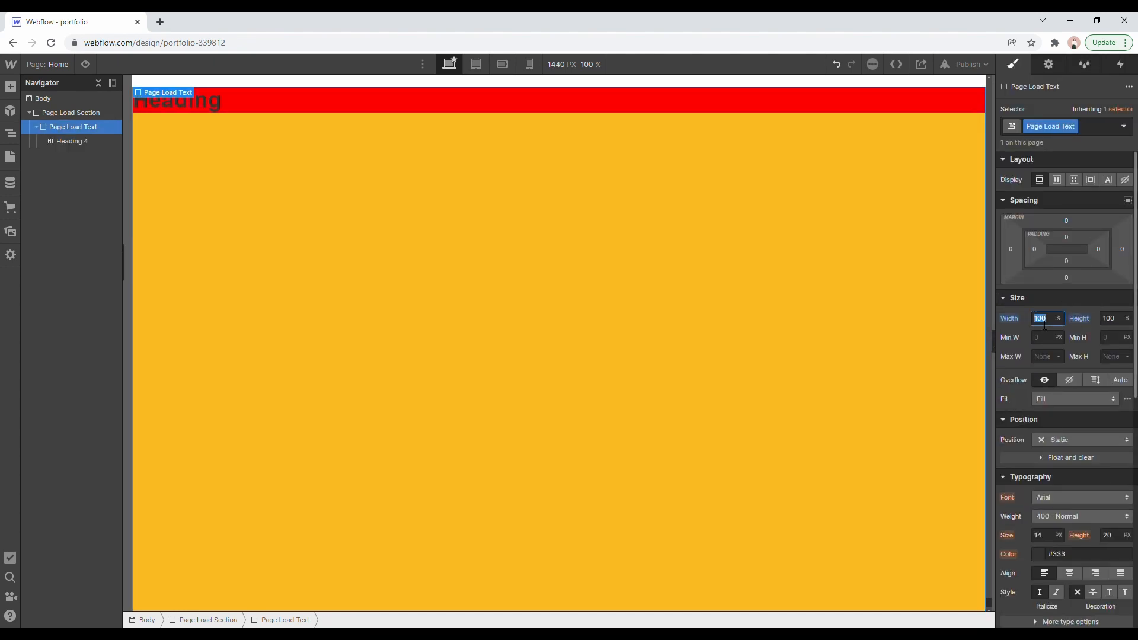
{"action": "type", "text": "30"}
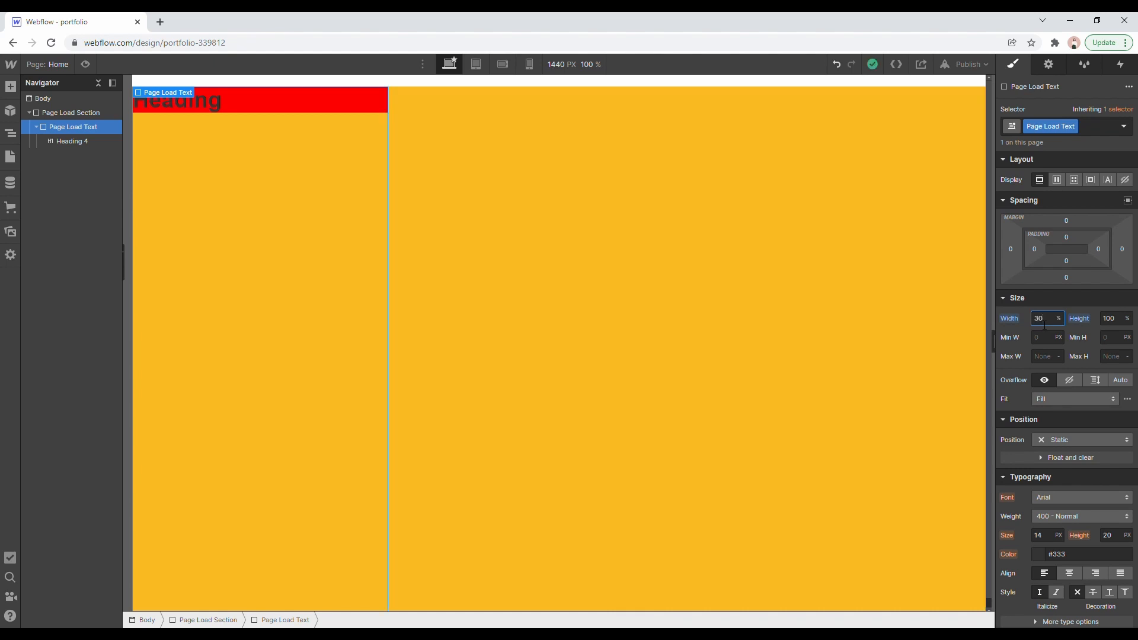
{"action": "type", "text": "px"}
{"action": "key", "text": "Return"}
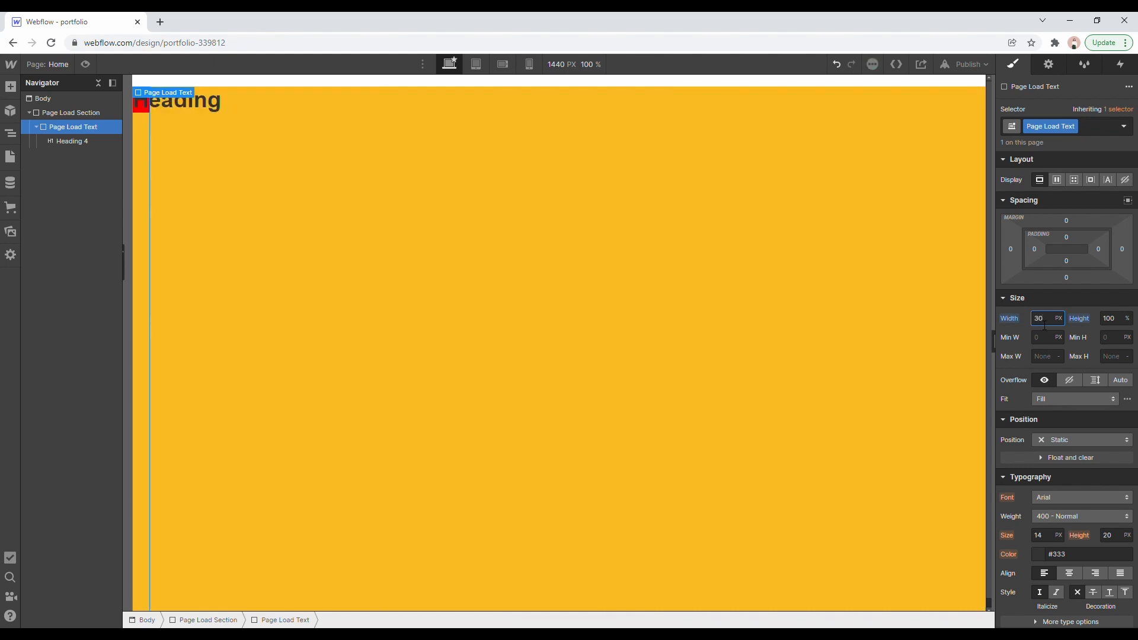
{"action": "key", "text": "ctrl+z"}
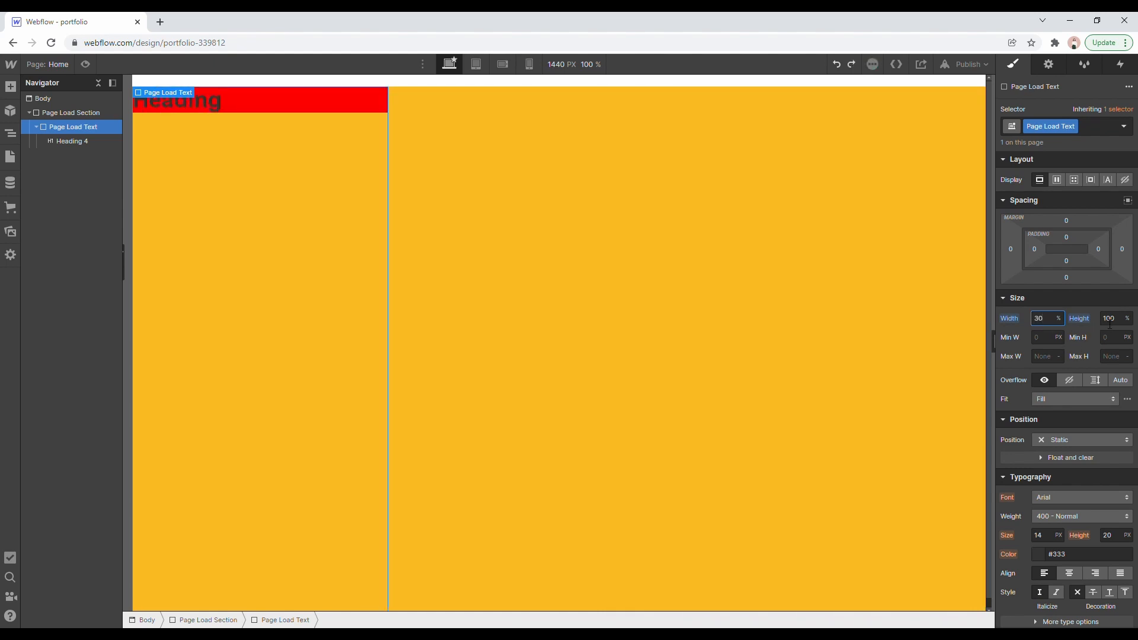
Try a height of 200 px on the Page Load Text block, and reset its height.
{"action": "left_click", "coordinate": [1114, 320]}
{"action": "type", "text": "200px"}
{"action": "key", "text": "Return"}
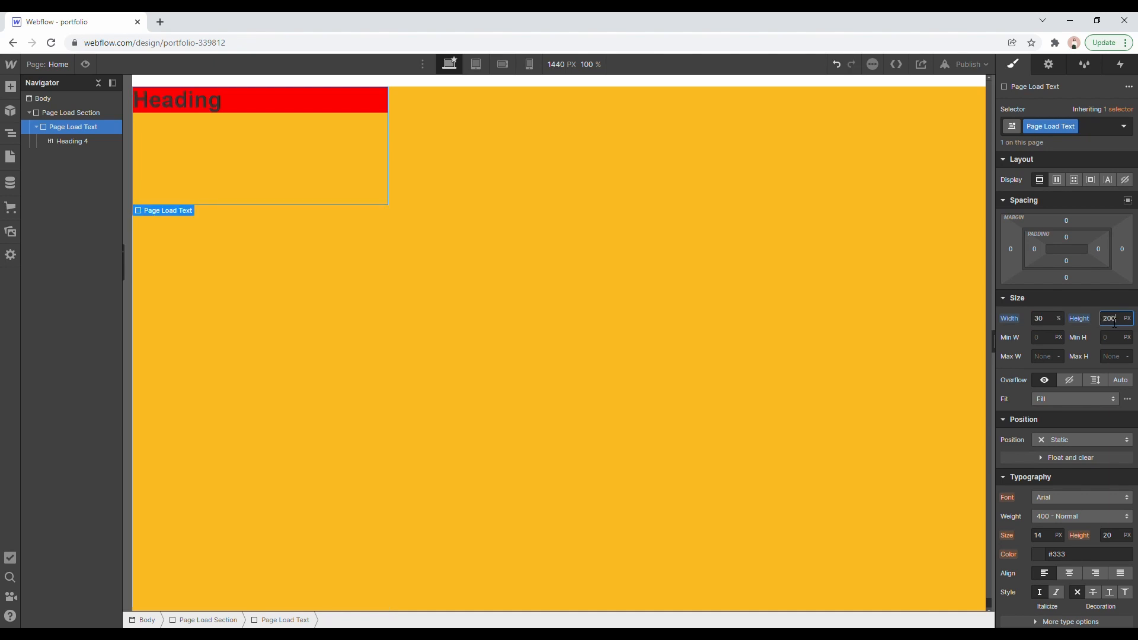
{"action": "left_click", "coordinate": [1083, 318]}
{"action": "left_click", "coordinate": [1087, 327]}
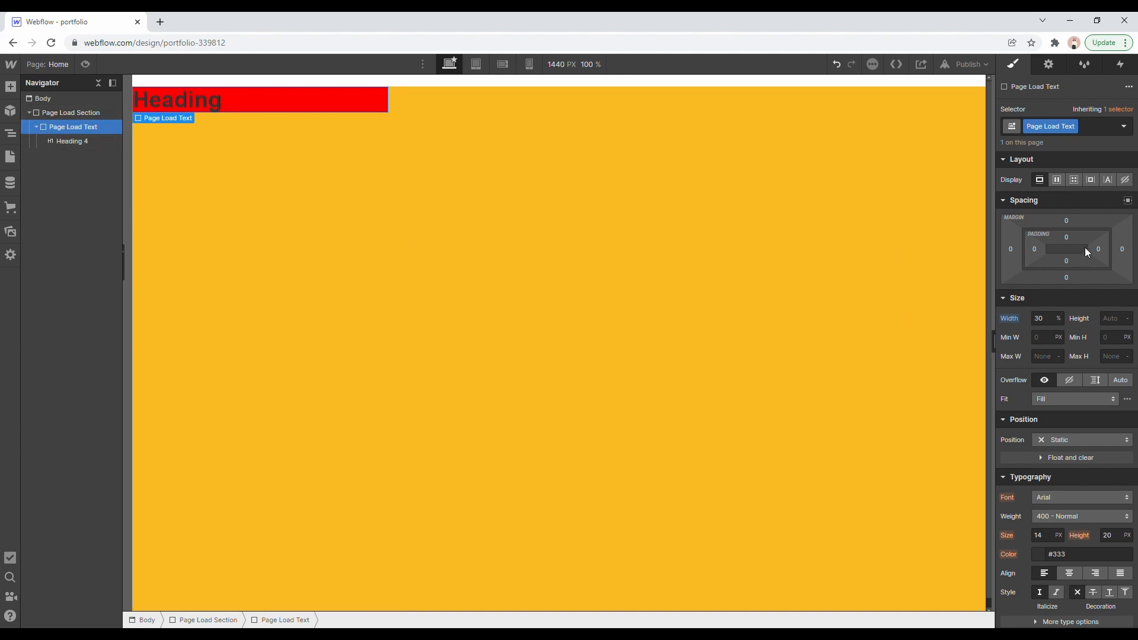
Try a left margin of 115 px on the Page Load Text block, compare it with its section and heading, and reset the margin.
{"action": "left_click_drag", "start_coordinate": [1006, 252], "coordinate": [928, 253]}
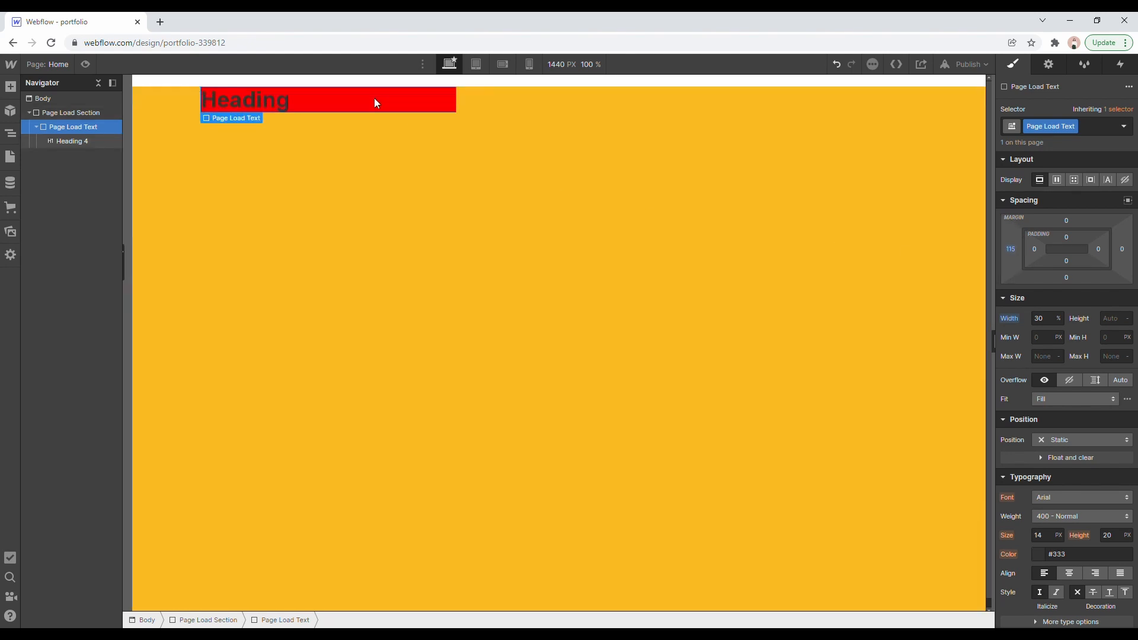
{"action": "left_click", "coordinate": [1013, 251]}
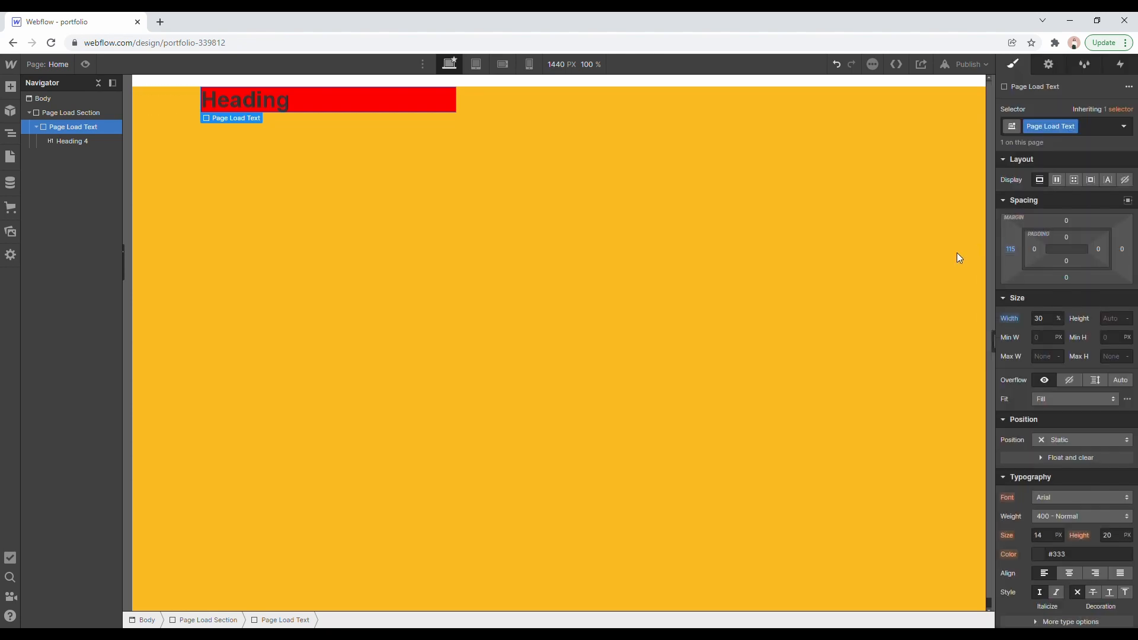
{"action": "left_click", "coordinate": [140, 97]}
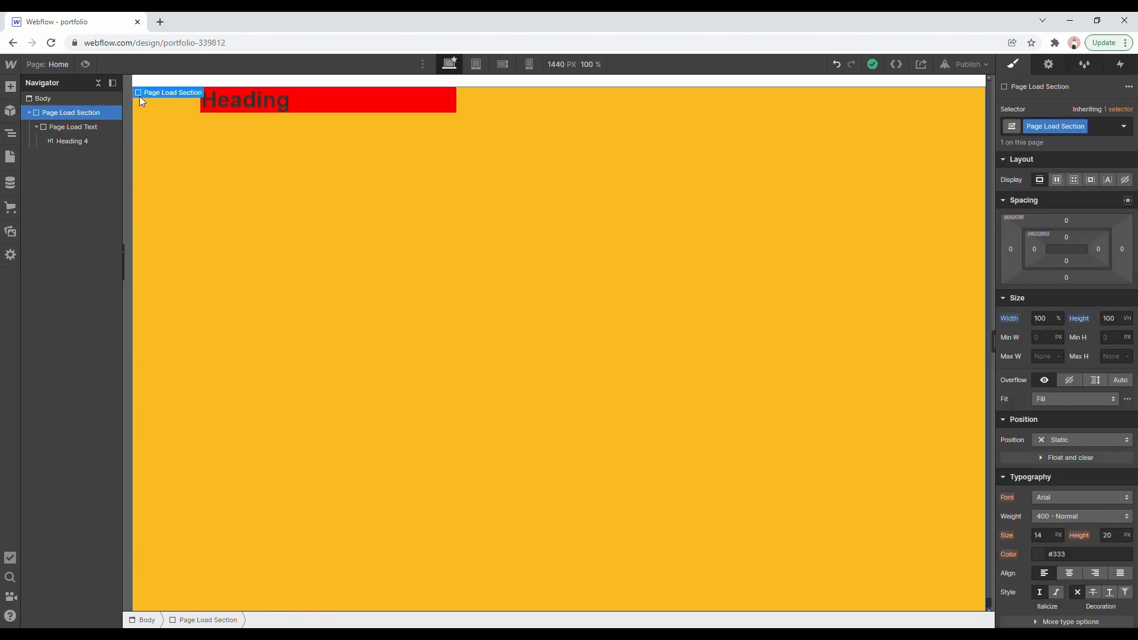
{"action": "left_click", "coordinate": [325, 102]}
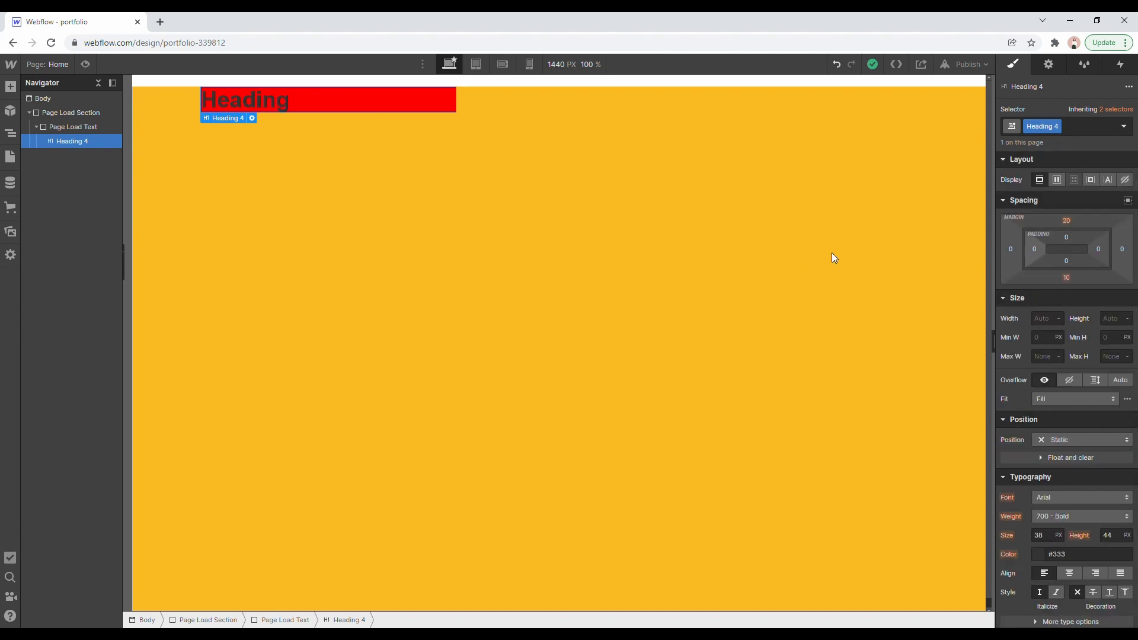
{"action": "left_click", "coordinate": [75, 128]}
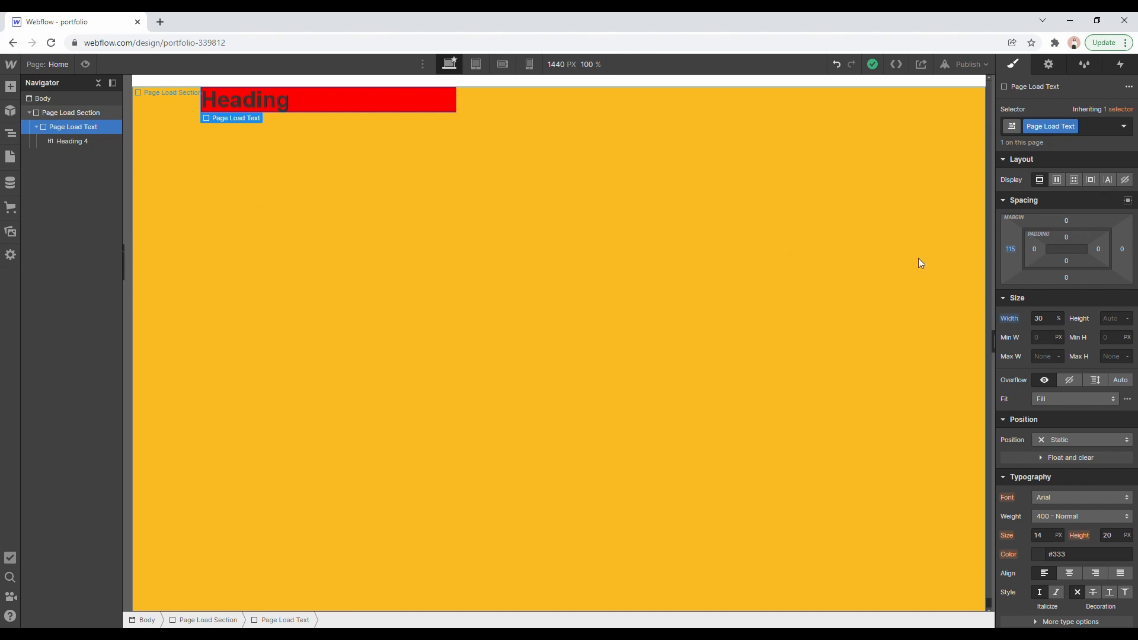
{"action": "left_click", "coordinate": [1010, 249]}
{"action": "left_click", "coordinate": [1023, 327]}
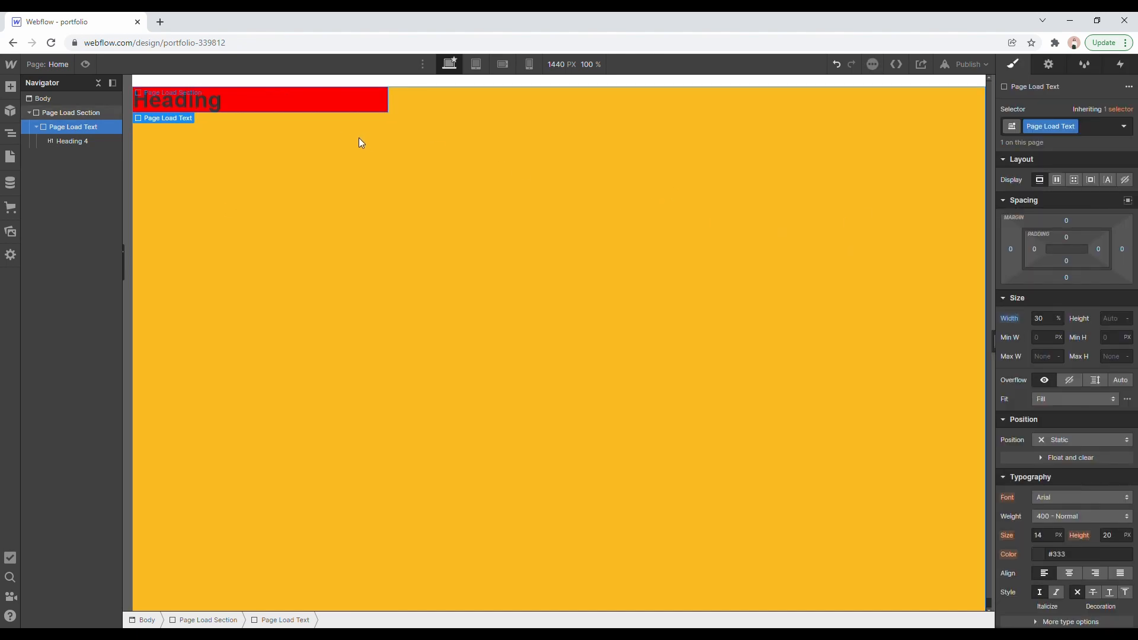
{"action": "scroll", "coordinate": [1115, 444], "scroll_direction": "down", "scroll_amount": 5}
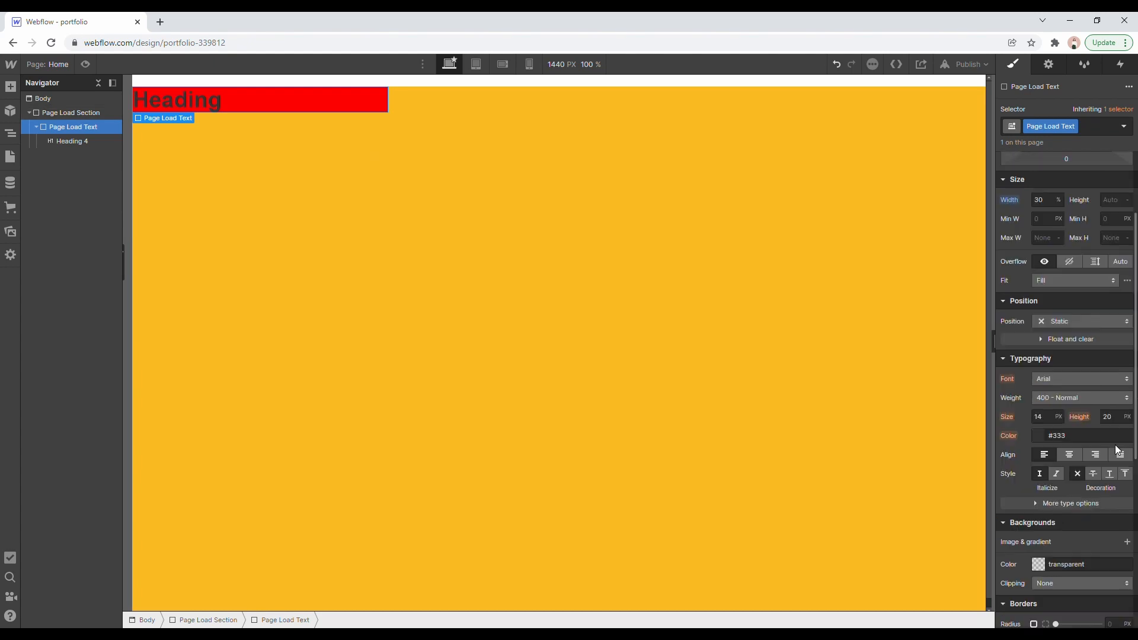
{"action": "scroll", "coordinate": [1115, 445], "scroll_direction": "up", "scroll_amount": 4}
{"action": "scroll", "coordinate": [1115, 444], "scroll_direction": "up", "scroll_amount": 1}
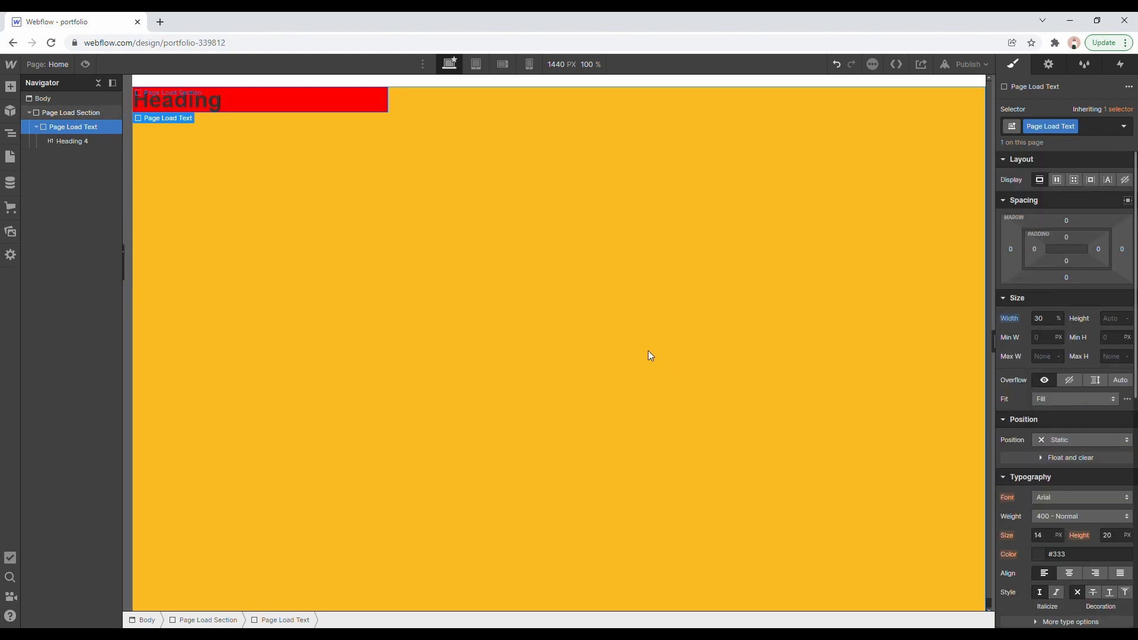
Try a left padding of 183 px on the heading inside the narrowed block, and reset the padding.
{"action": "left_click", "coordinate": [71, 142]}
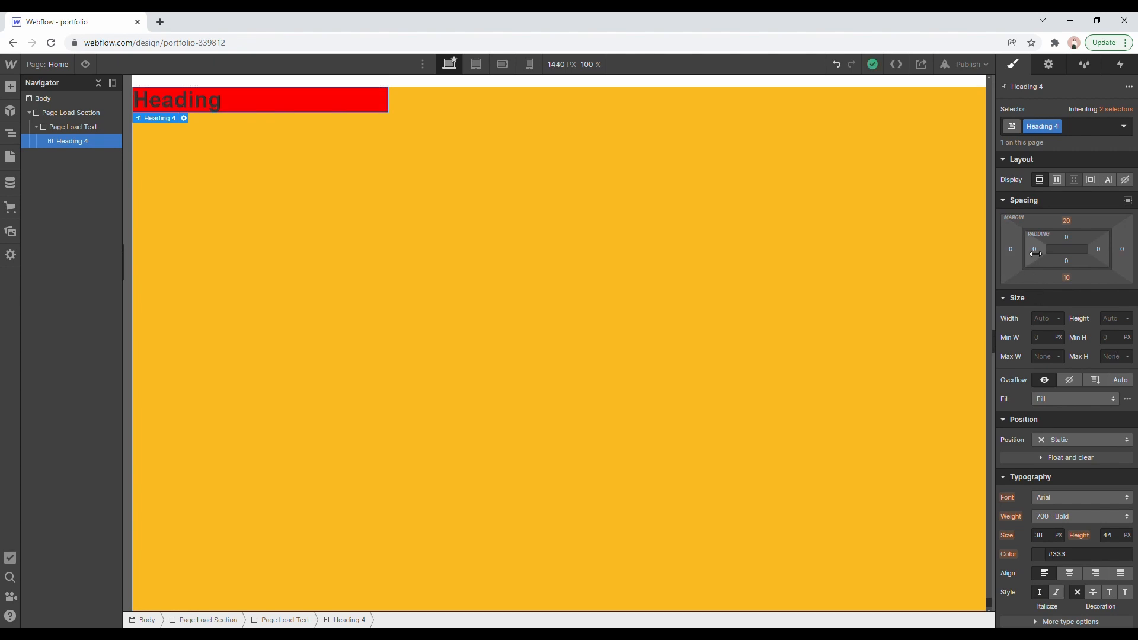
{"action": "left_click_drag", "start_coordinate": [1034, 249], "coordinate": [1137, 259]}
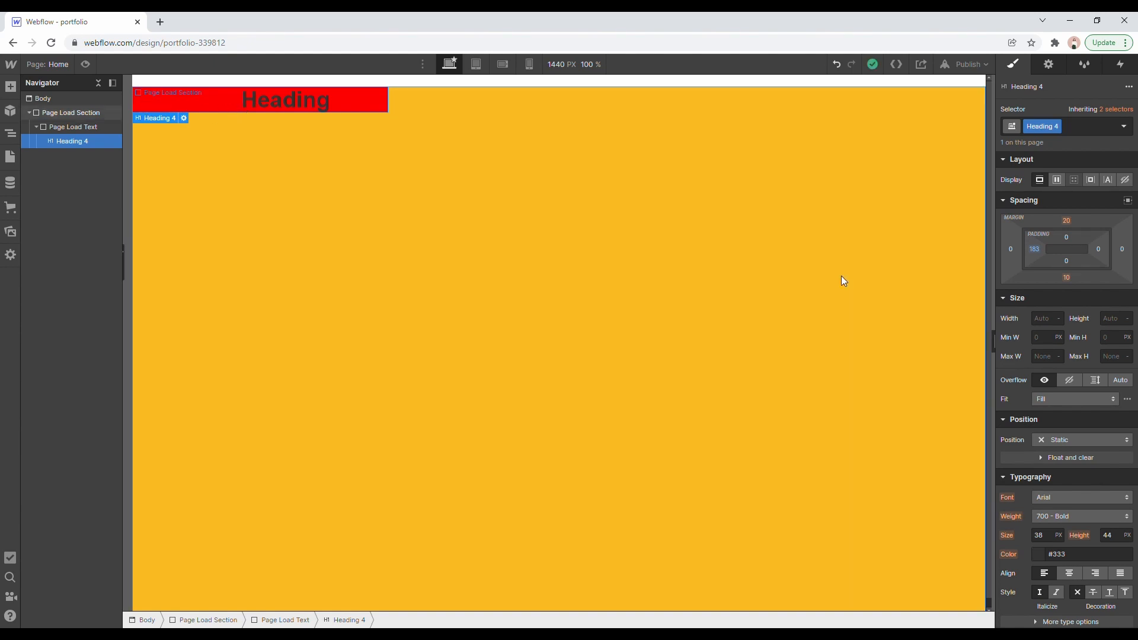
{"action": "left_click", "coordinate": [1034, 249]}
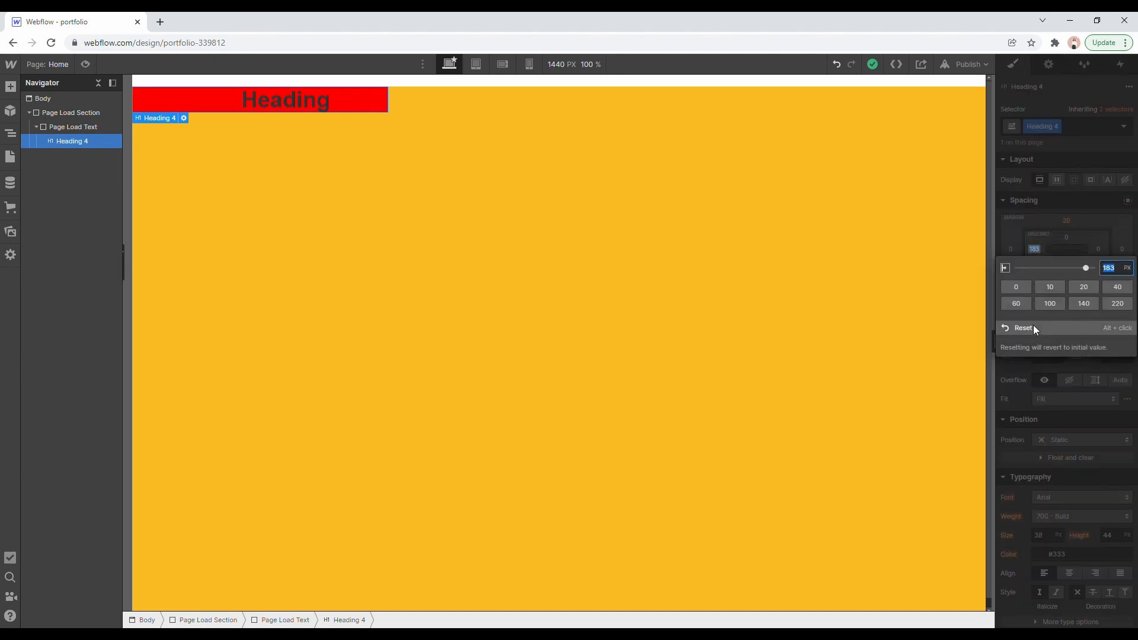
{"action": "left_click", "coordinate": [1033, 325]}
Reset the heading's background color.
{"action": "scroll", "coordinate": [1037, 472], "scroll_direction": "down", "scroll_amount": 6}
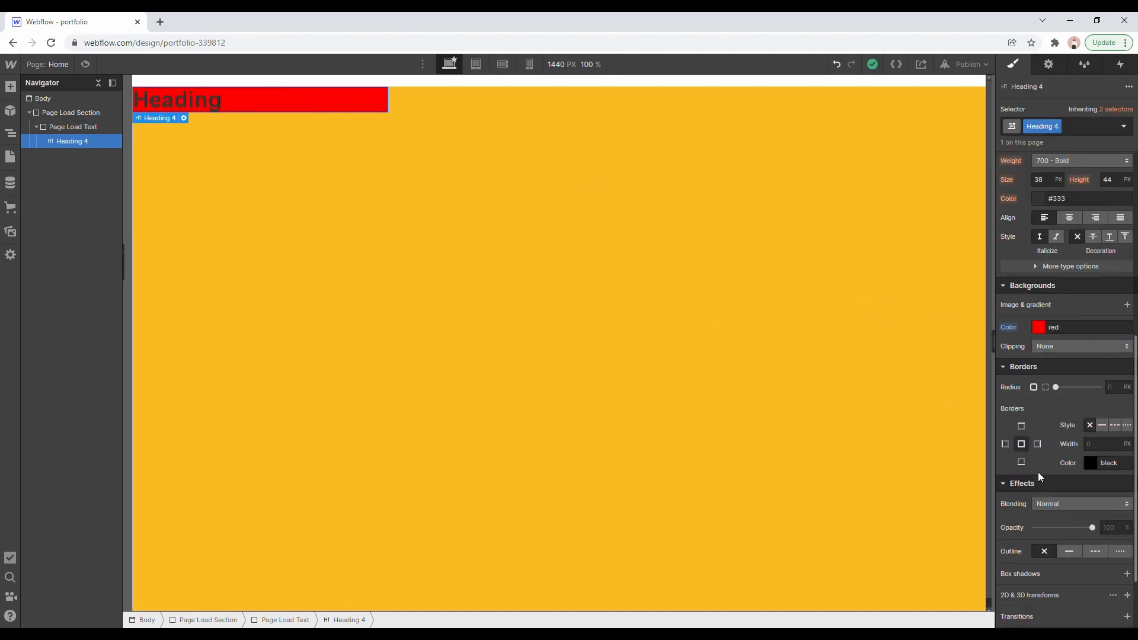
{"action": "left_click", "coordinate": [1013, 331]}
{"action": "left_click", "coordinate": [1020, 344]}
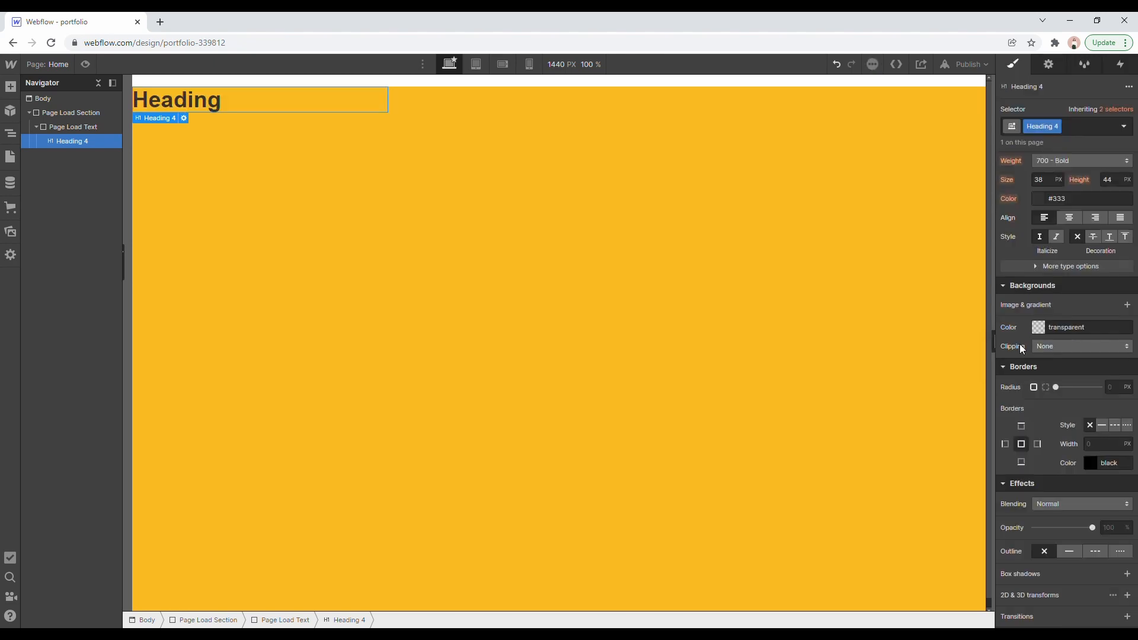
Remove the Heading 4 class from the heading and give it a new class named Page Load Heading.
{"action": "scroll", "coordinate": [1067, 356], "scroll_direction": "up", "scroll_amount": 8}
{"action": "left_click", "coordinate": [1057, 126]}
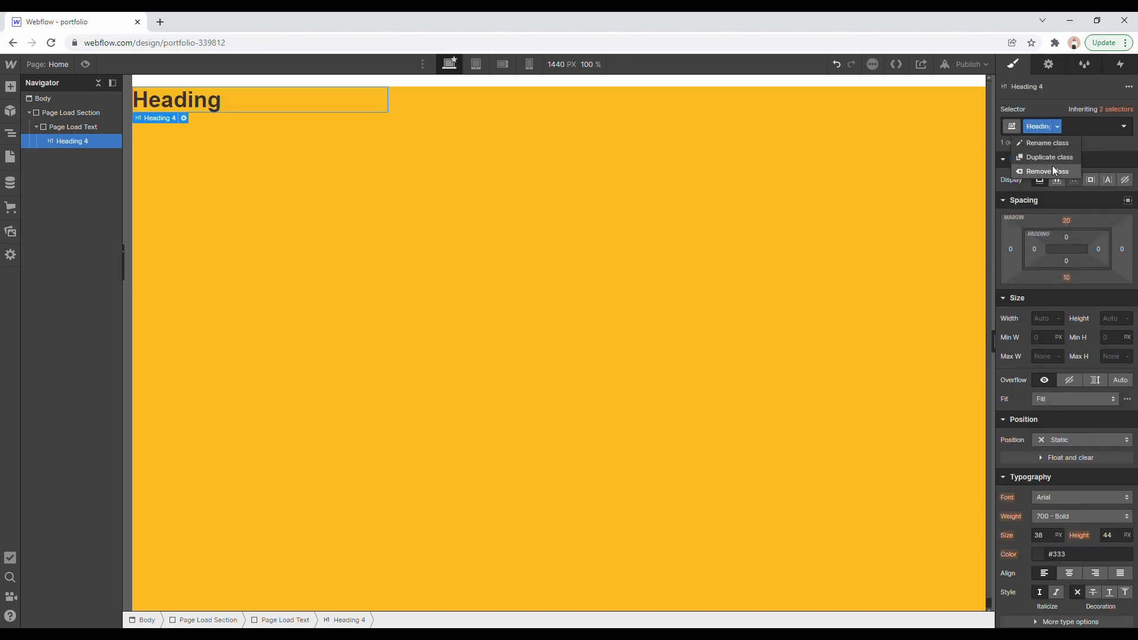
{"action": "left_click", "coordinate": [1052, 169]}
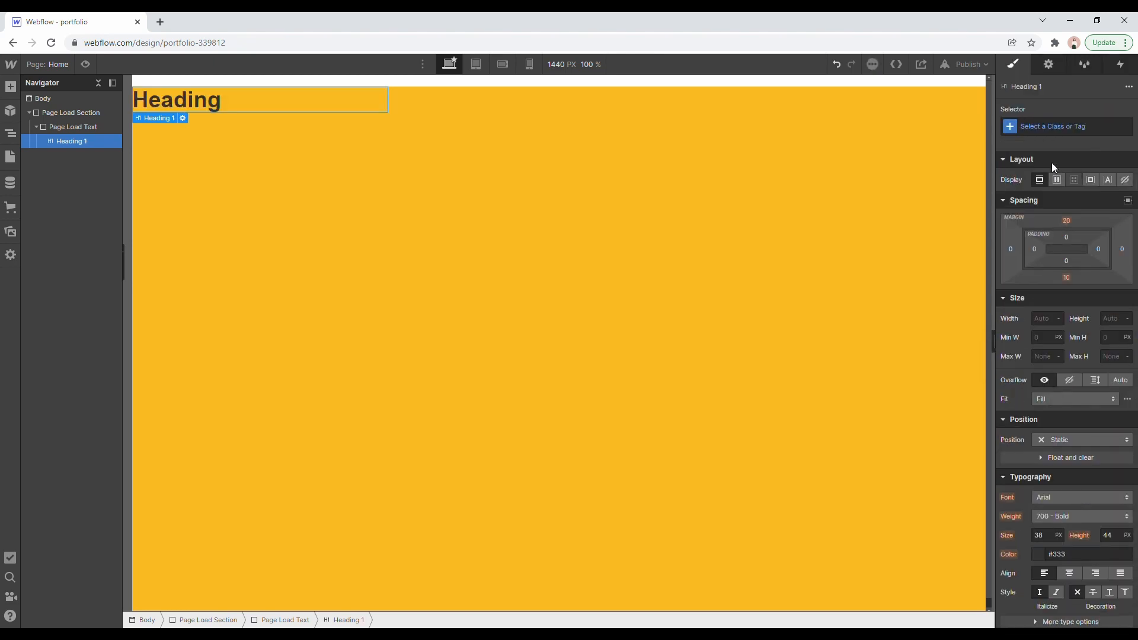
{"action": "left_click", "coordinate": [1049, 126]}
{"action": "type", "text": "P"}
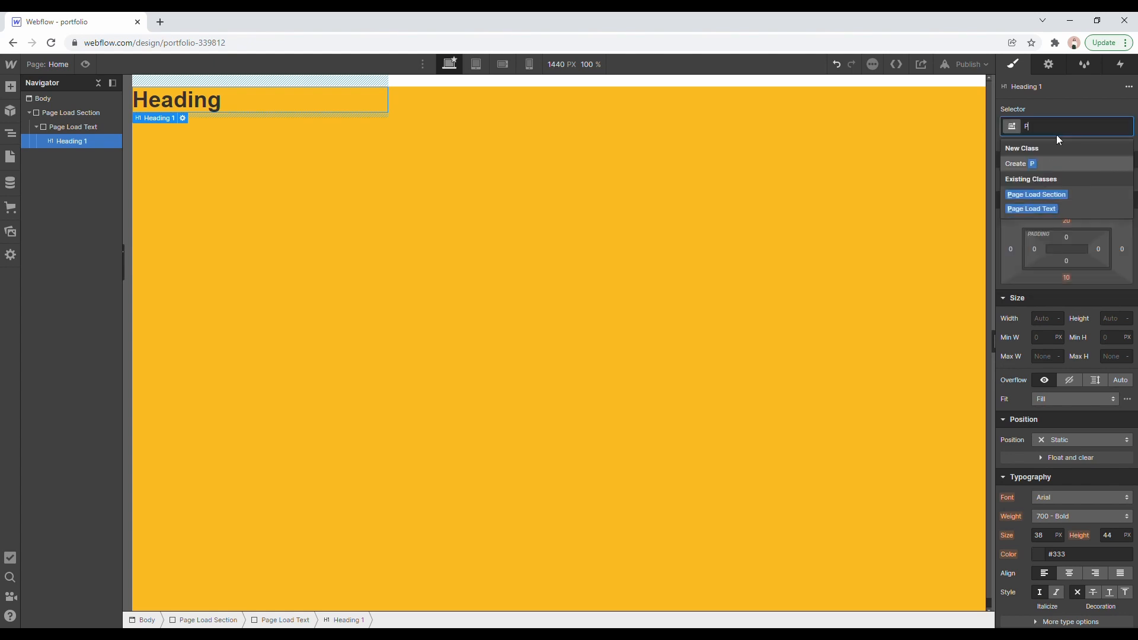
{"action": "type", "text": "age Load H"}
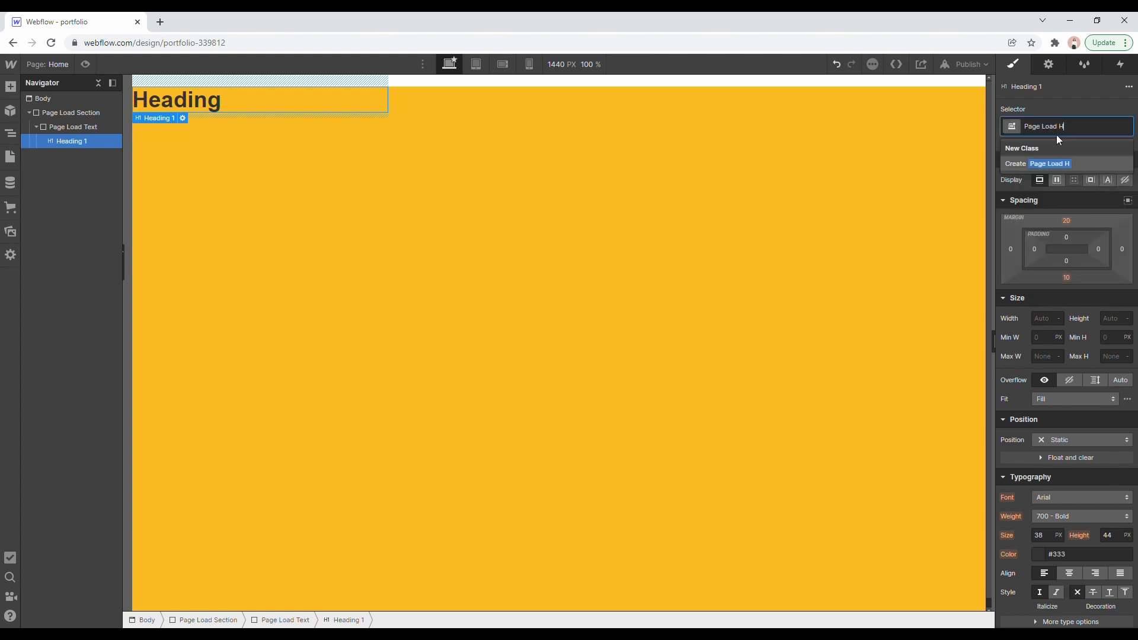
{"action": "type", "text": "eading"}
{"action": "key", "text": "Return"}
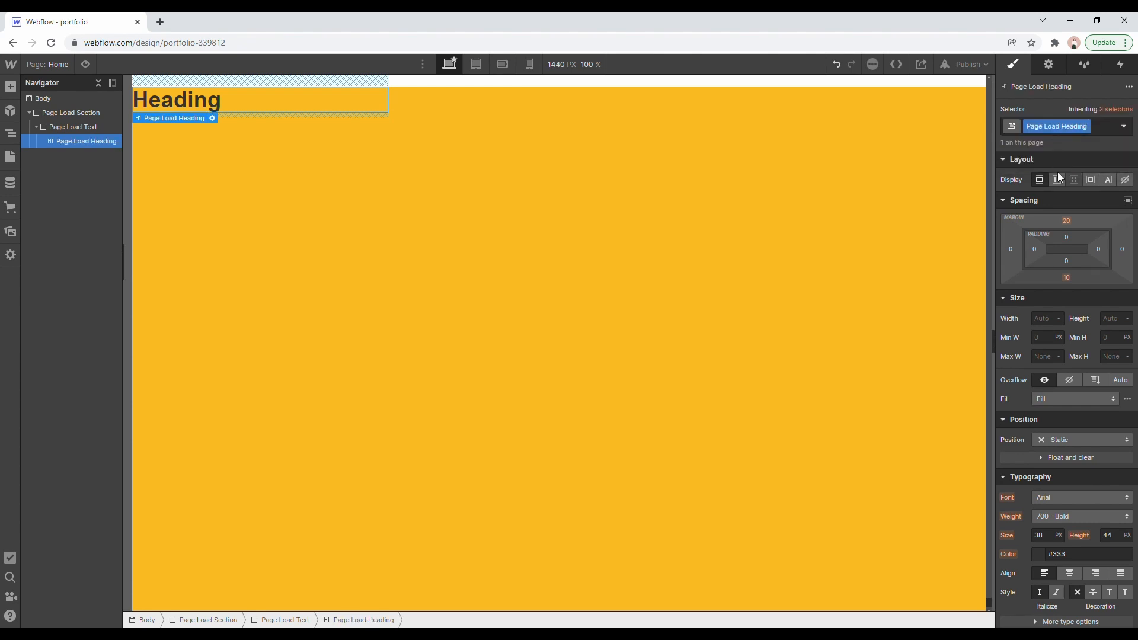
Set the Page Load Heading's top margin to 0.
{"action": "left_click", "coordinate": [1066, 219]}
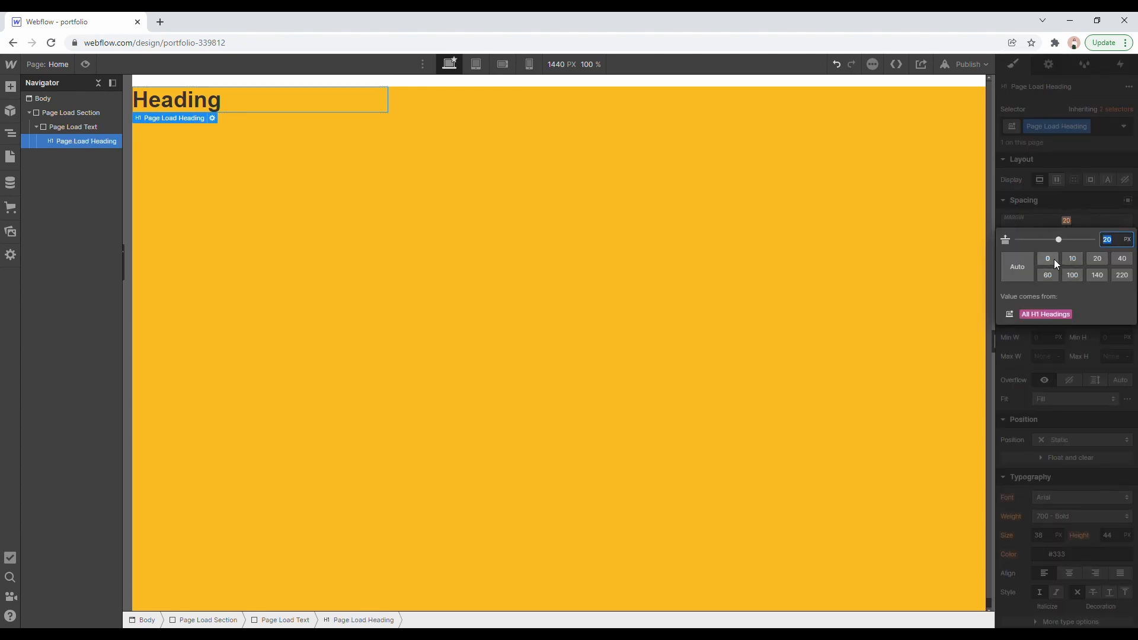
{"action": "left_click", "coordinate": [1048, 259]}
{"action": "left_click", "coordinate": [1062, 385]}
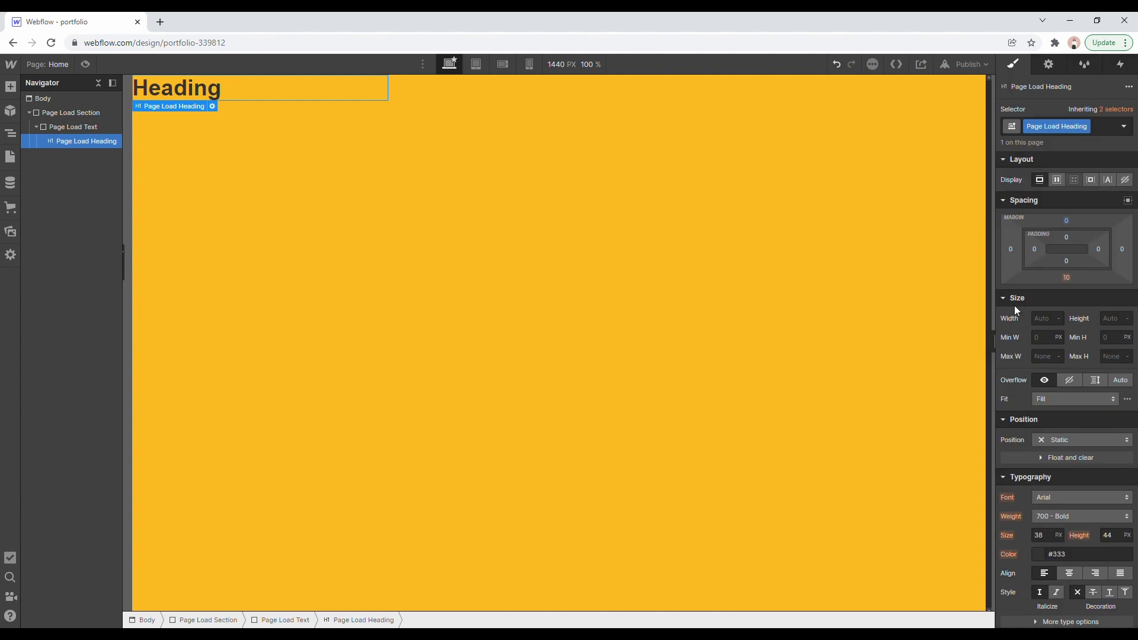
Set the Page Load Heading's font to Montserrat and replace its text with "hello world".
{"action": "left_click", "coordinate": [1041, 496]}
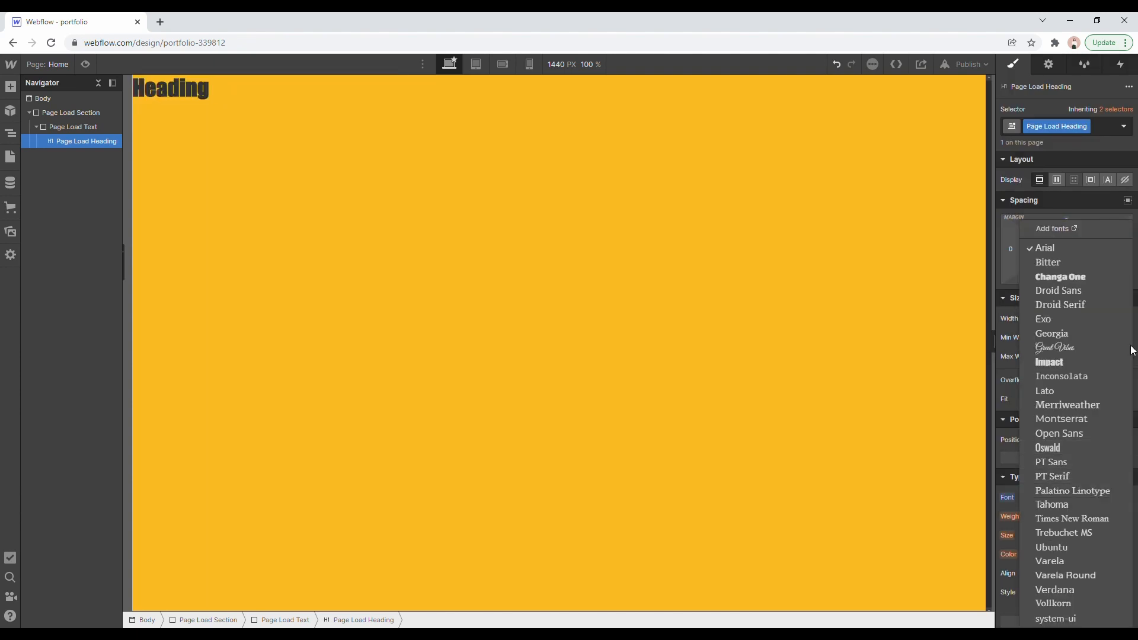
{"action": "left_click", "coordinate": [1083, 417]}
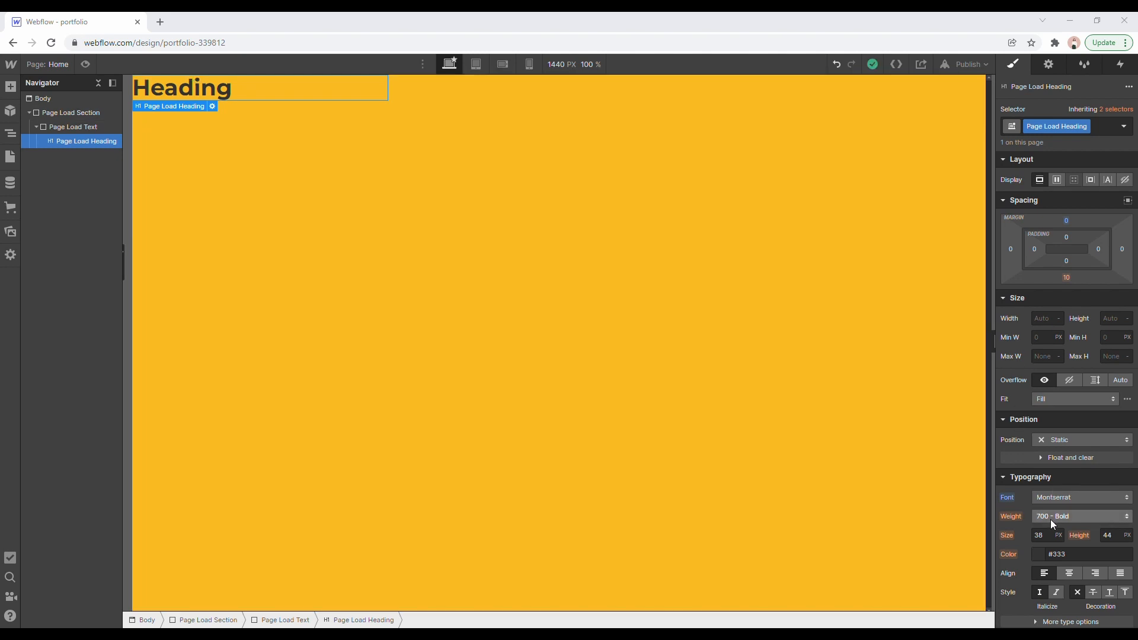
{"action": "double_click", "coordinate": [190, 95]}
{"action": "type", "text": "hello world"}
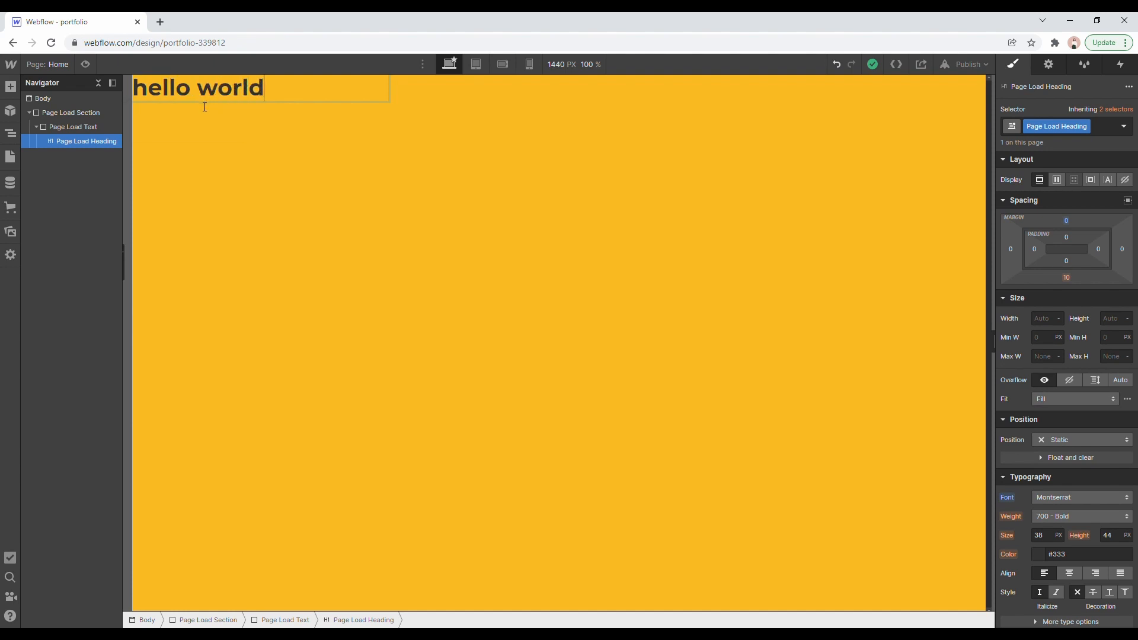
{"action": "key", "text": "Escape"}
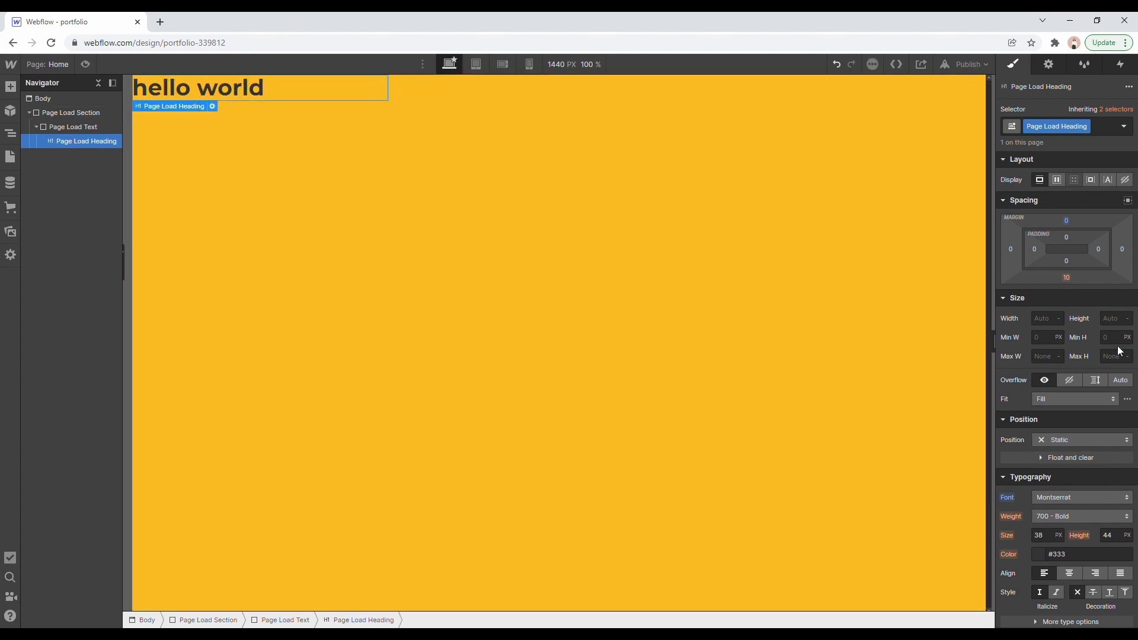
Reset the width of the Page Load Text block.
{"action": "left_click", "coordinate": [79, 127]}
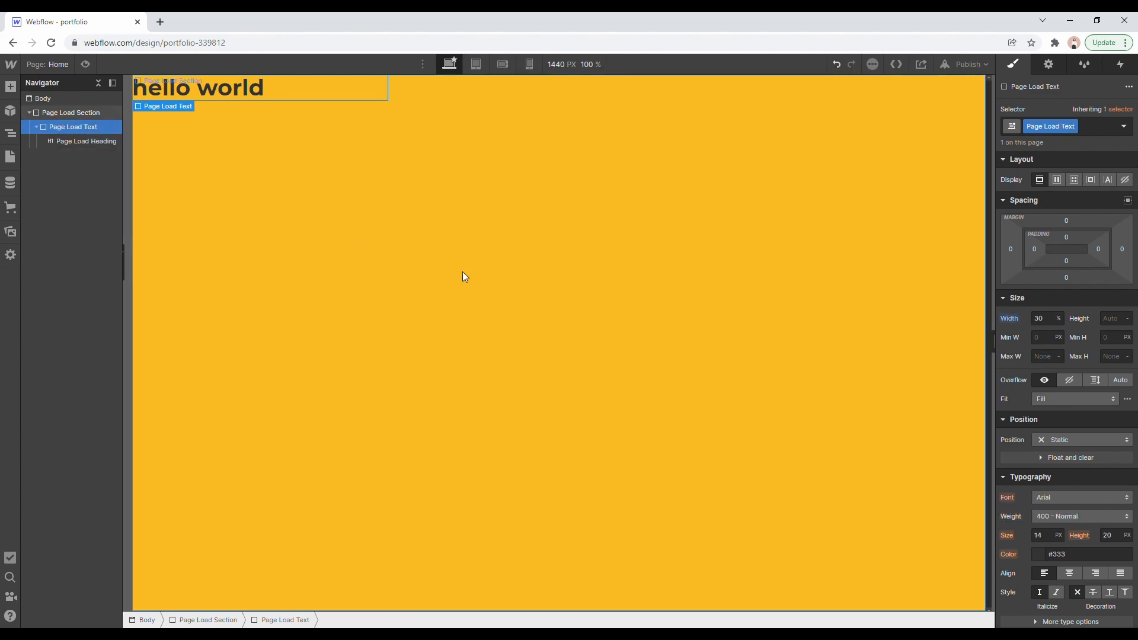
{"action": "left_click", "coordinate": [1012, 319]}
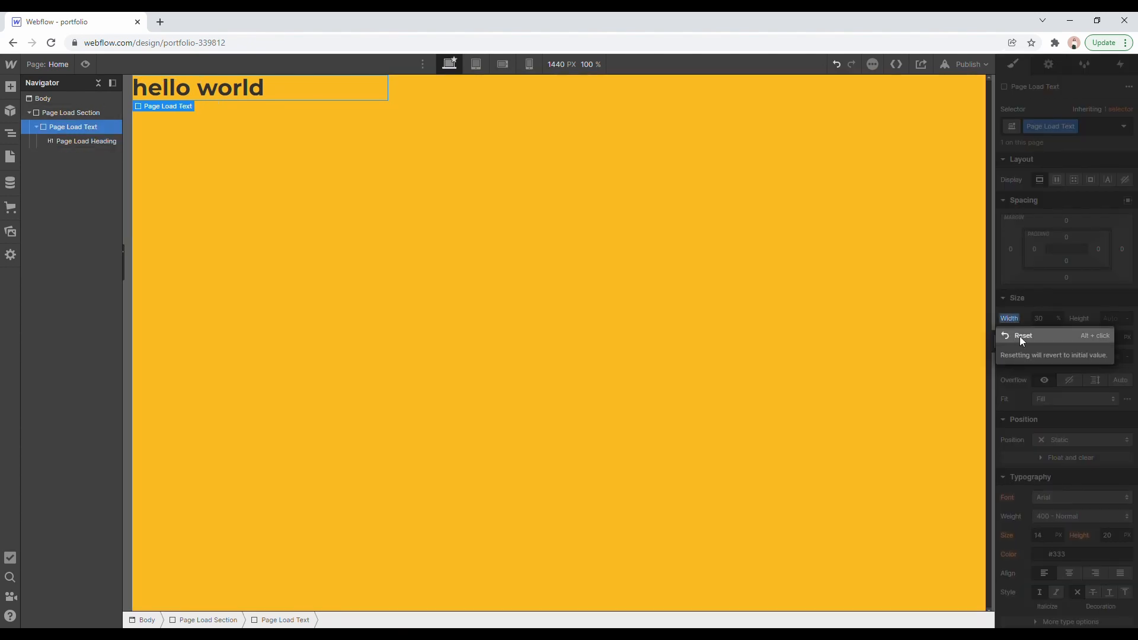
{"action": "left_click", "coordinate": [1020, 337]}
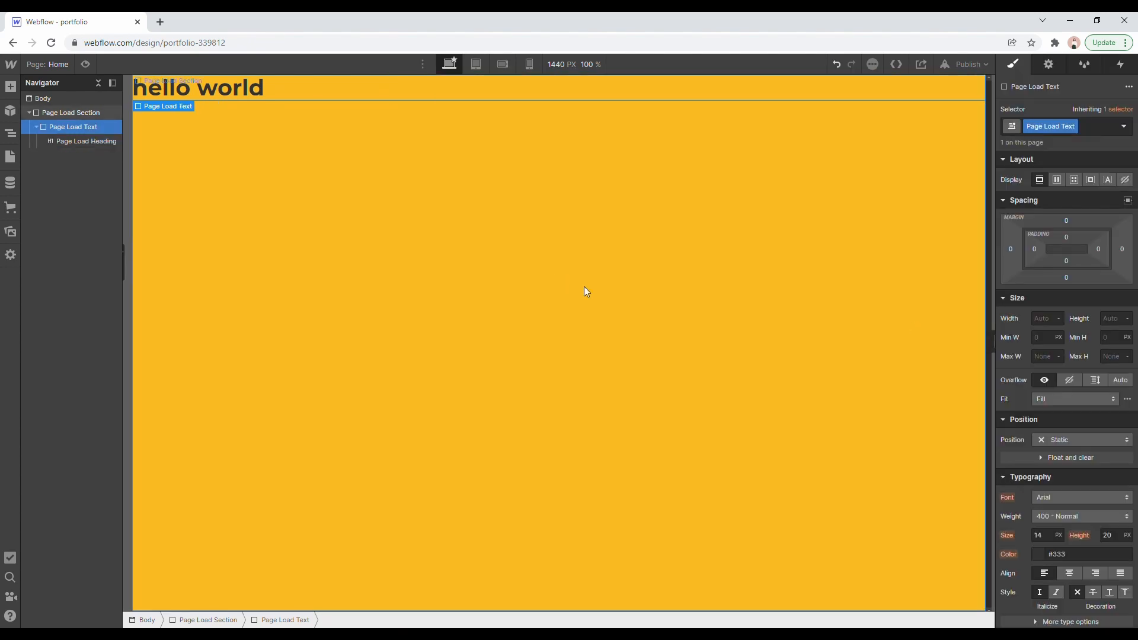
Set the Page Load Heading's font size to 200 px and its text color to white.
{"action": "left_click", "coordinate": [99, 144]}
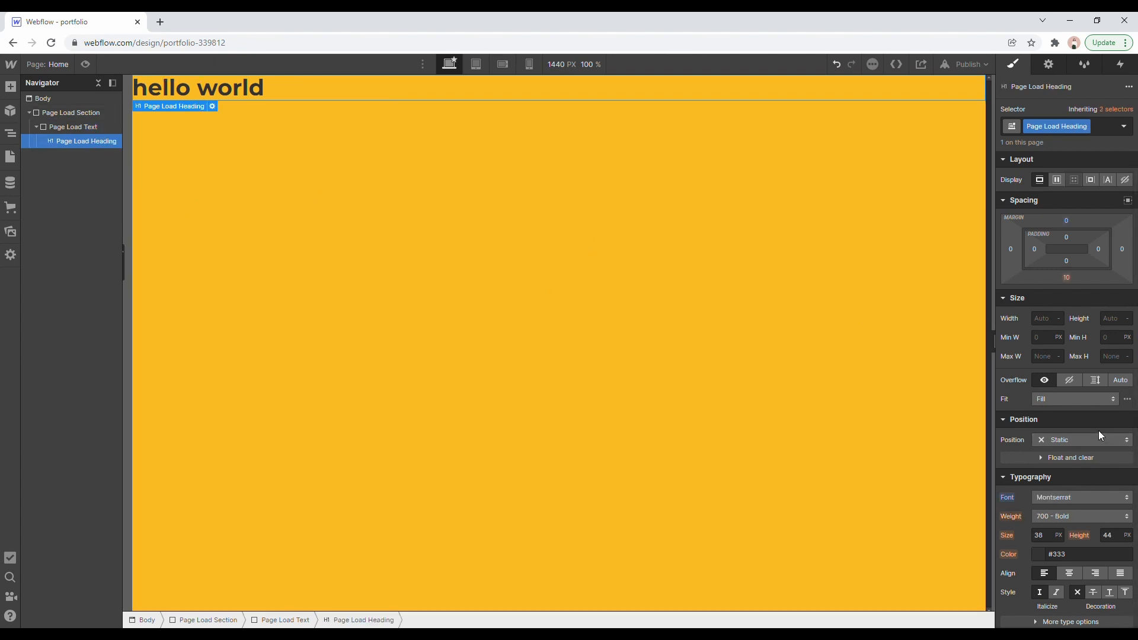
{"action": "left_click", "coordinate": [1048, 540]}
{"action": "type", "text": "200"}
{"action": "key", "text": "Return"}
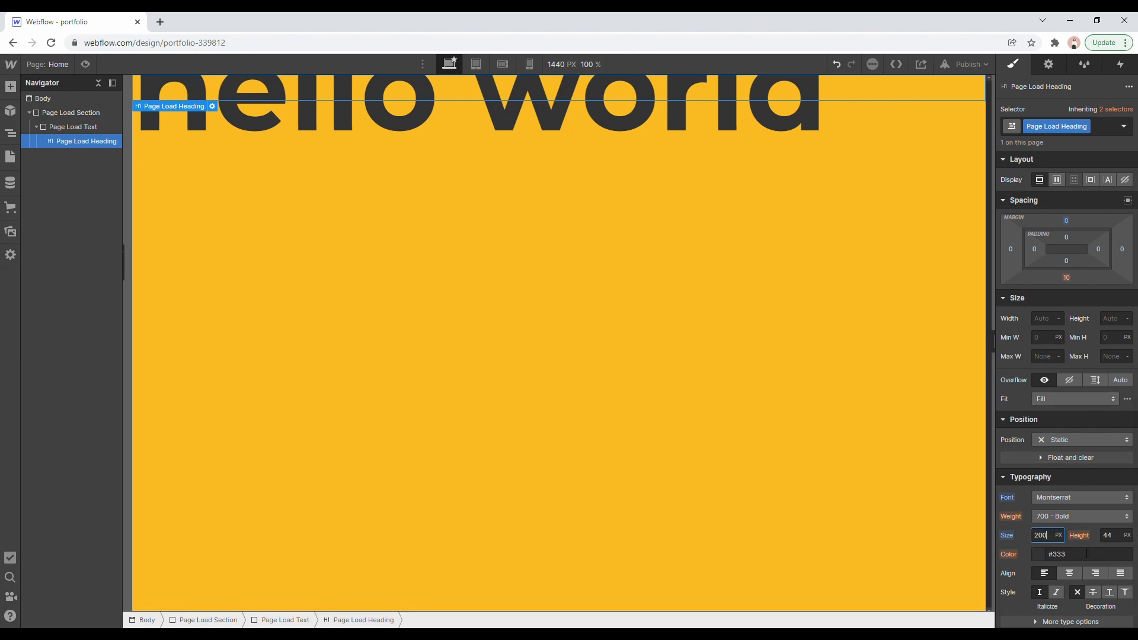
{"action": "left_click", "coordinate": [1044, 556]}
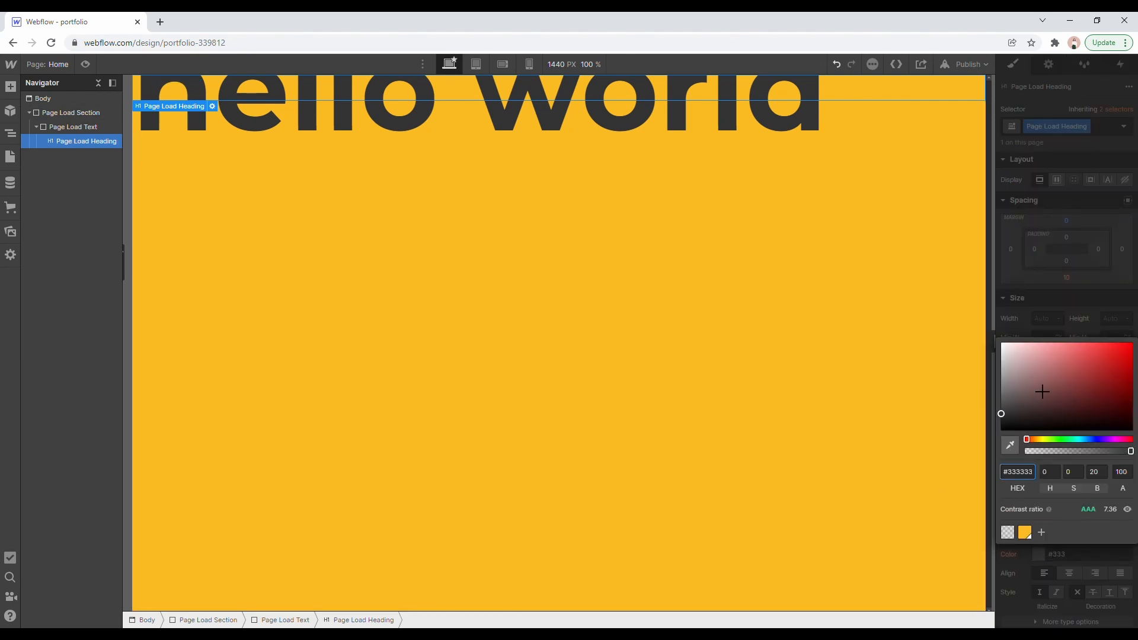
{"action": "left_click_drag", "start_coordinate": [1042, 391], "coordinate": [927, 305]}
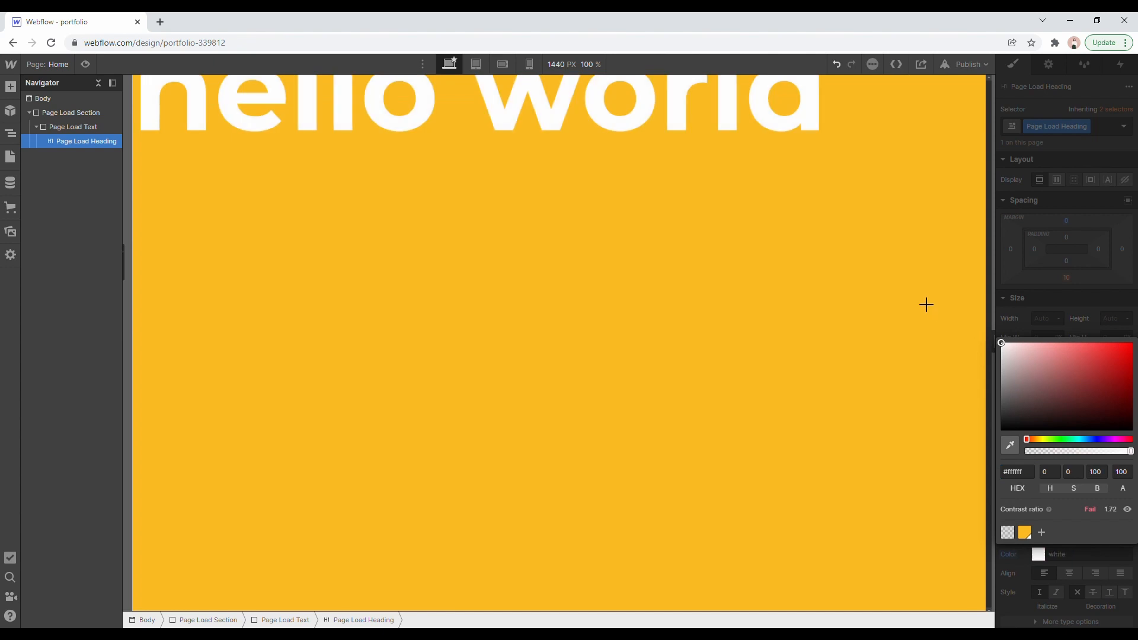
{"action": "left_click", "coordinate": [1075, 238]}
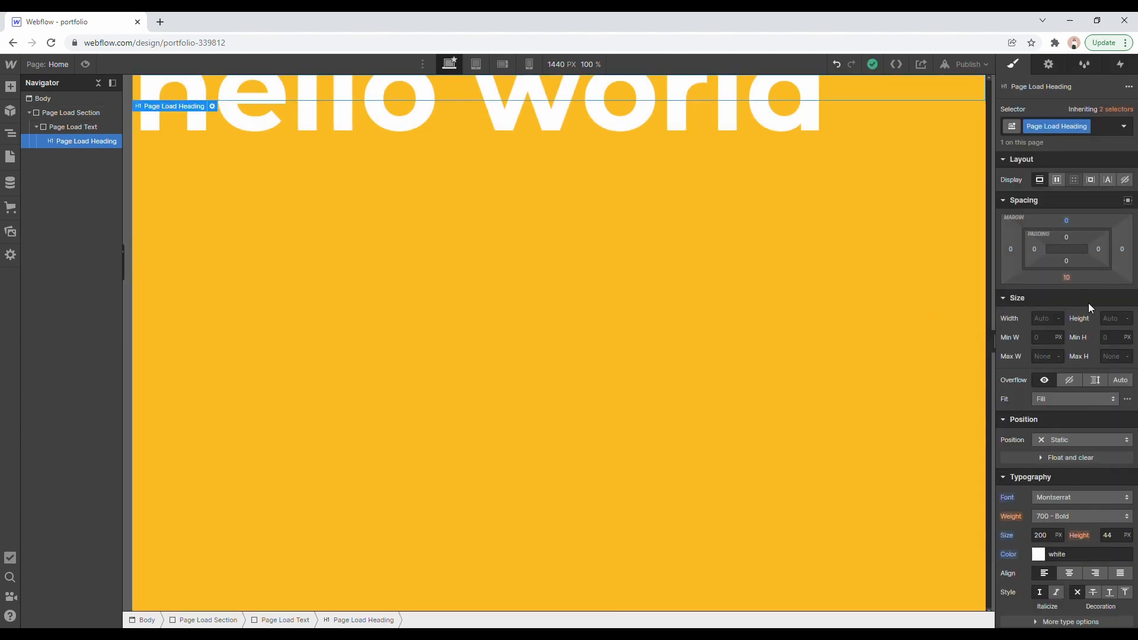
Try a top margin of 20 px on the Page Load Heading, and undo it.
{"action": "left_click", "coordinate": [1066, 220]}
{"action": "type", "text": "20"}
{"action": "key", "text": "Return"}
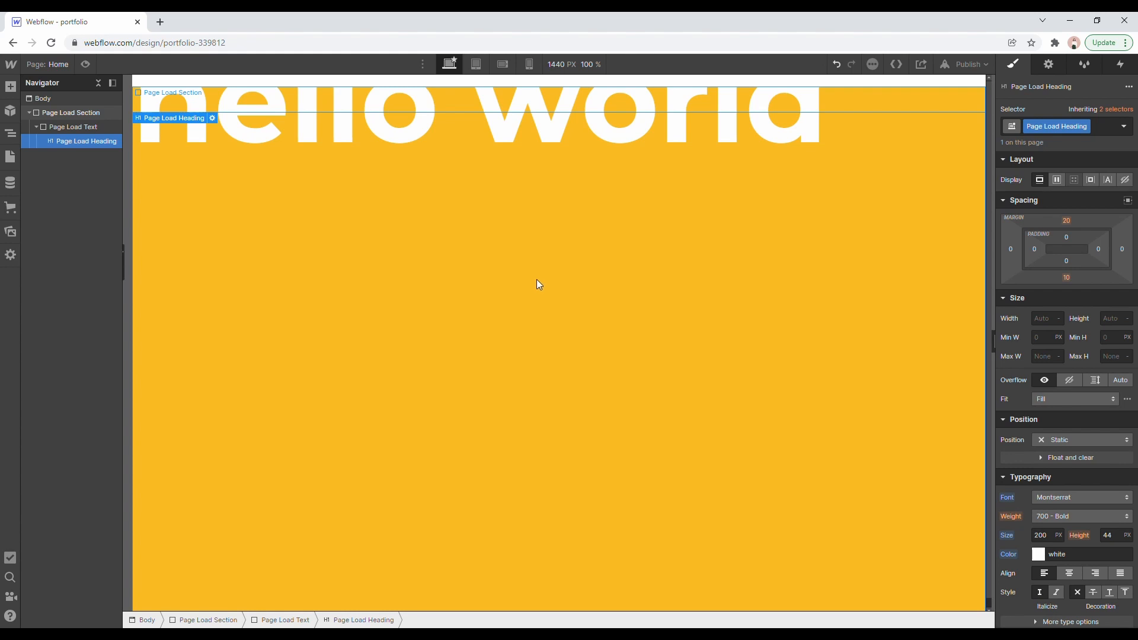
{"action": "key", "text": "ctrl+z"}
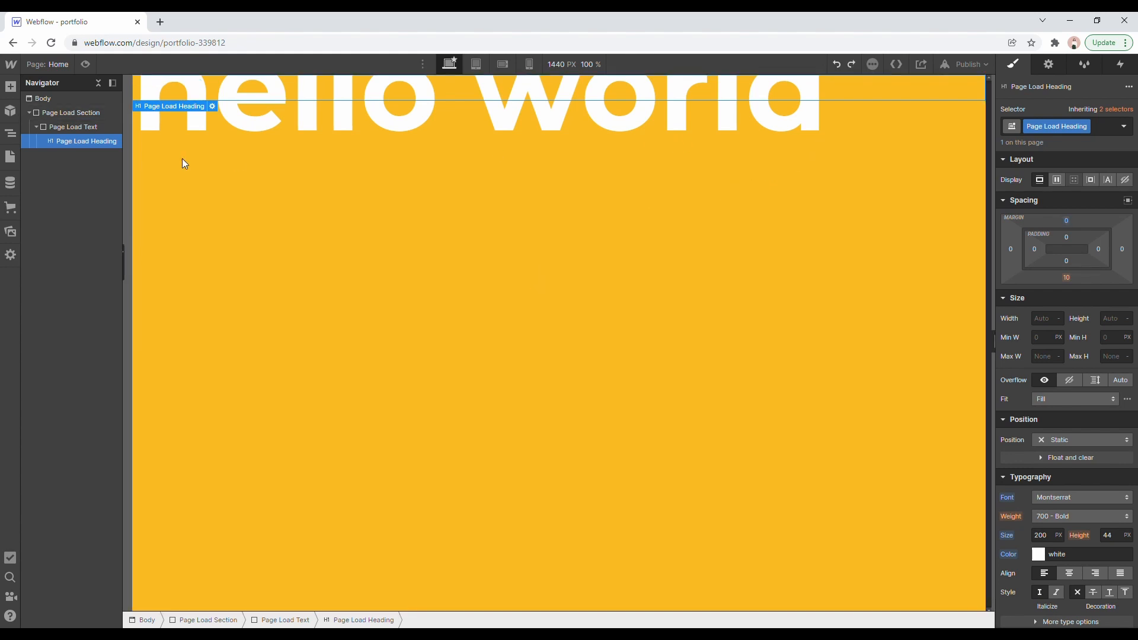
Set the Page Load Text block's width and height to 100%.
{"action": "left_click", "coordinate": [98, 129]}
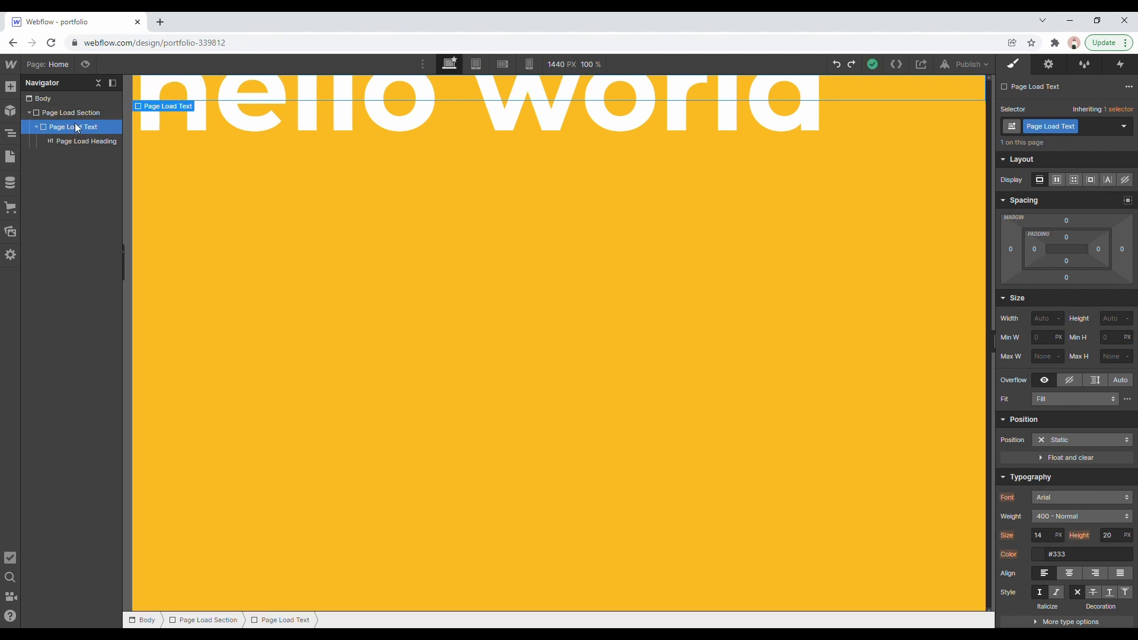
{"action": "left_click", "coordinate": [1044, 320]}
{"action": "type", "text": "100%"}
{"action": "left_click", "coordinate": [1121, 324]}
{"action": "type", "text": "100%"}
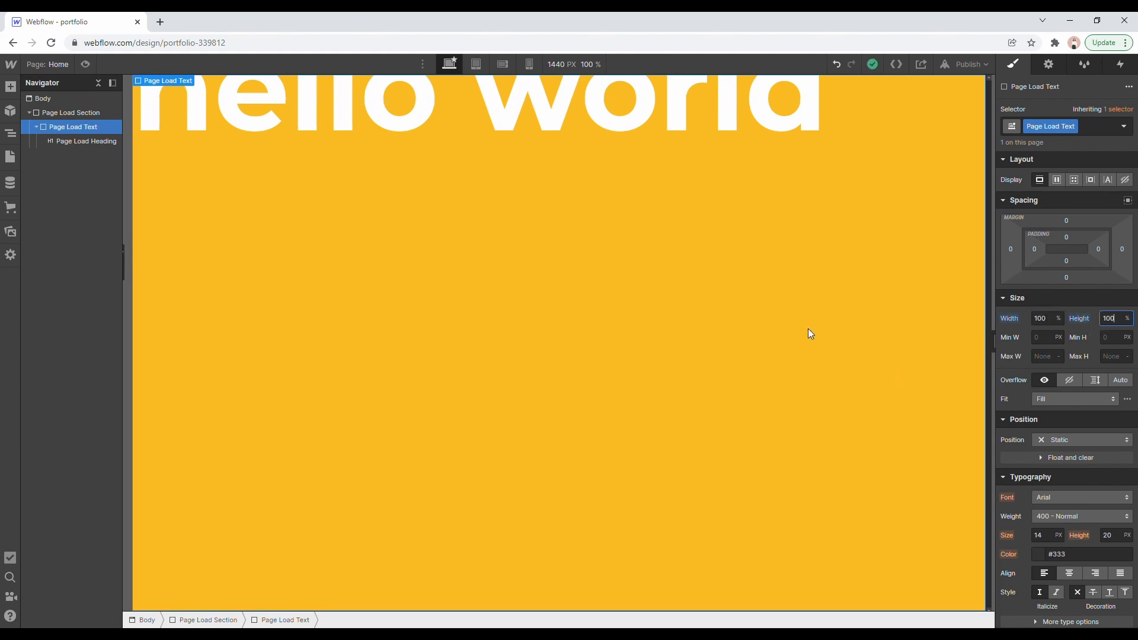
Try a top margin of 51 px on the Page Load Heading inside the full-size block, and undo it.
{"action": "left_click", "coordinate": [87, 141]}
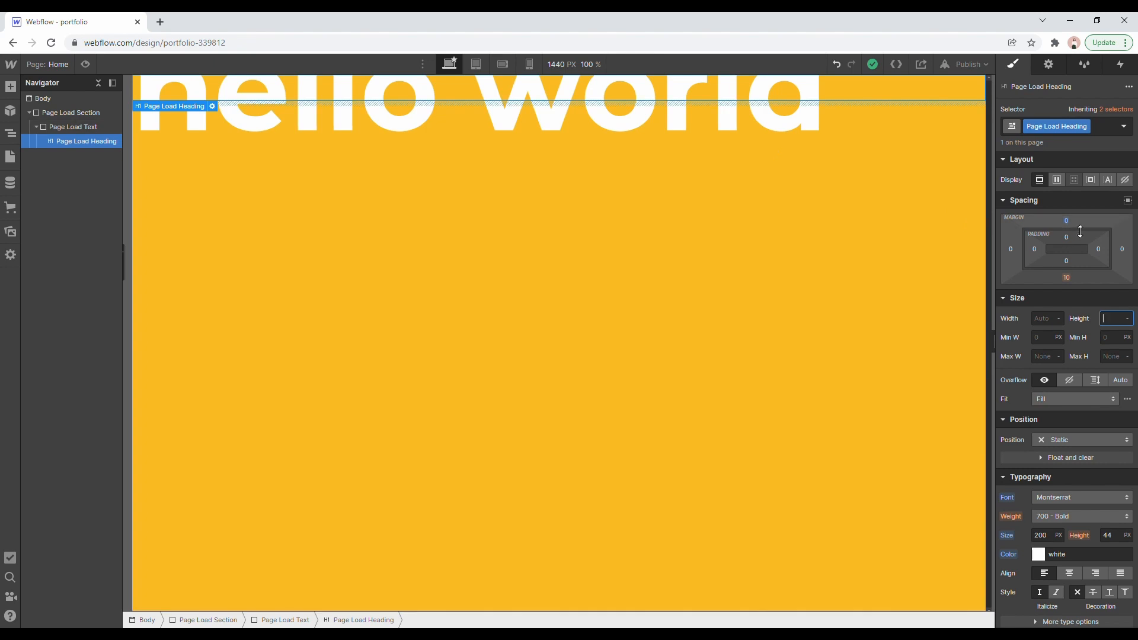
{"action": "left_click_drag", "start_coordinate": [1078, 224], "coordinate": [1069, 193]}
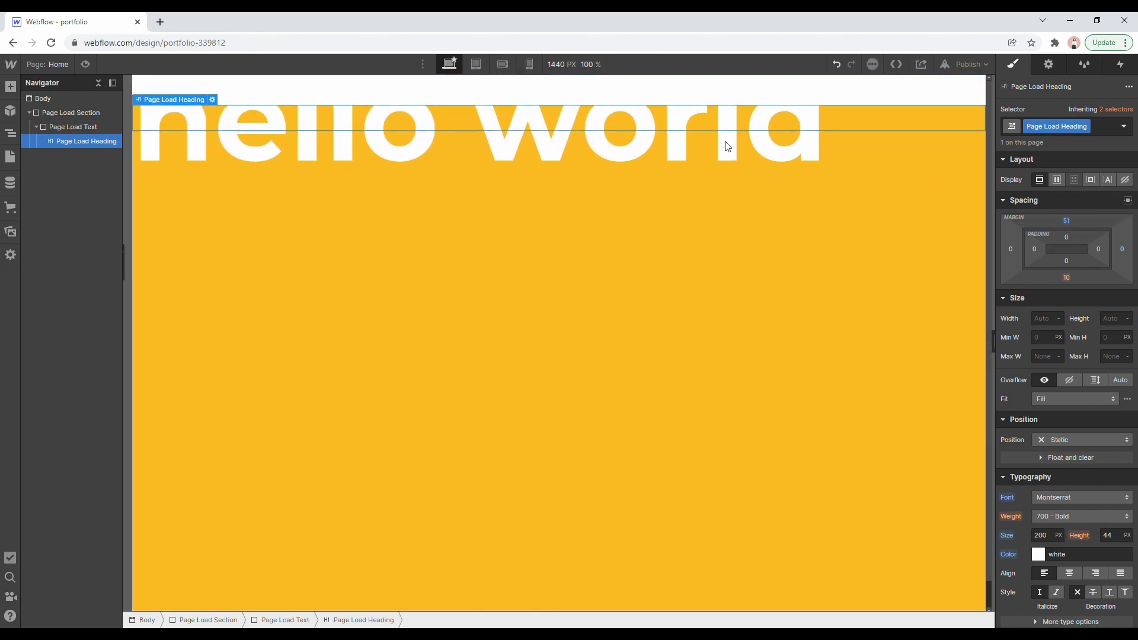
{"action": "key", "text": "ctrl+z"}
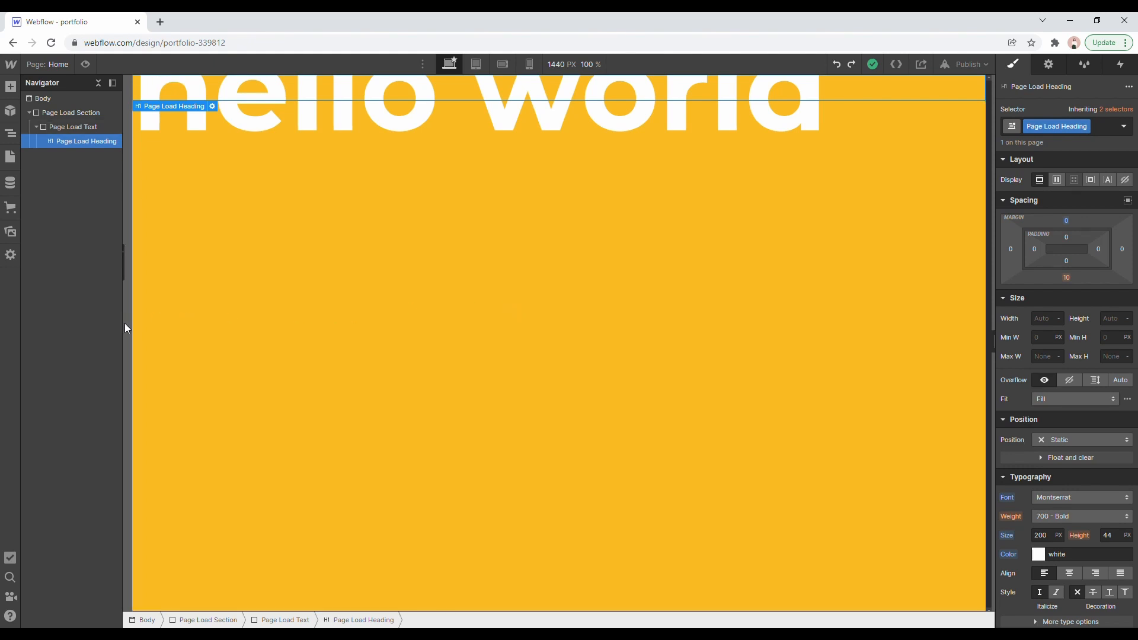
Make the Page Load Text block a vertical flexbox with its children centered in both alignment and justification.
{"action": "left_click_drag", "start_coordinate": [126, 330], "coordinate": [143, 334]}
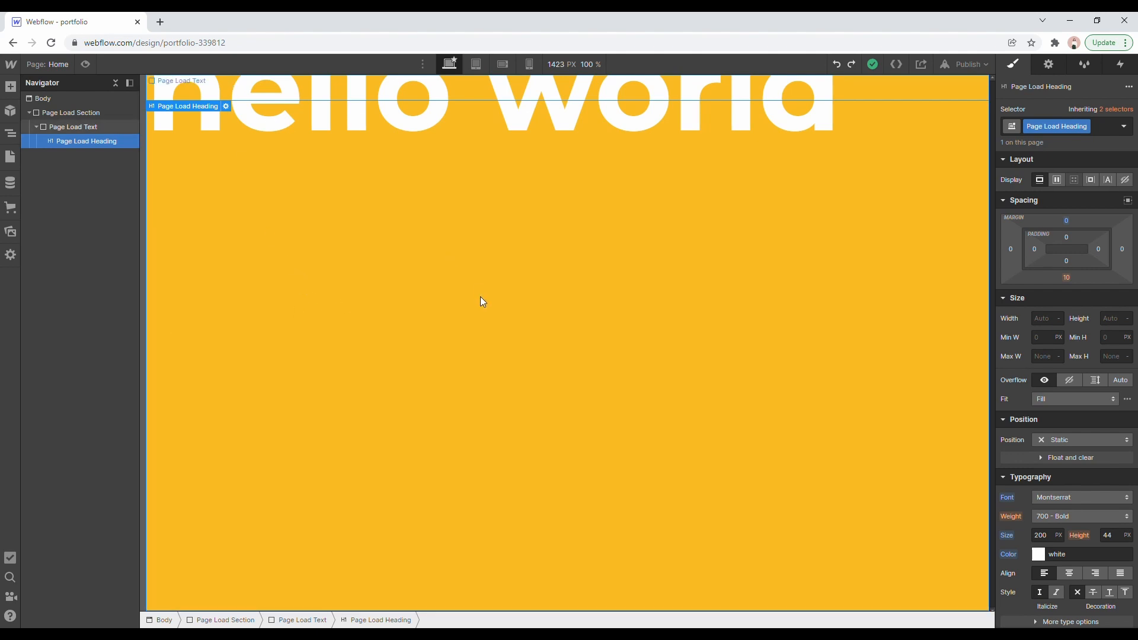
{"action": "left_click", "coordinate": [89, 127]}
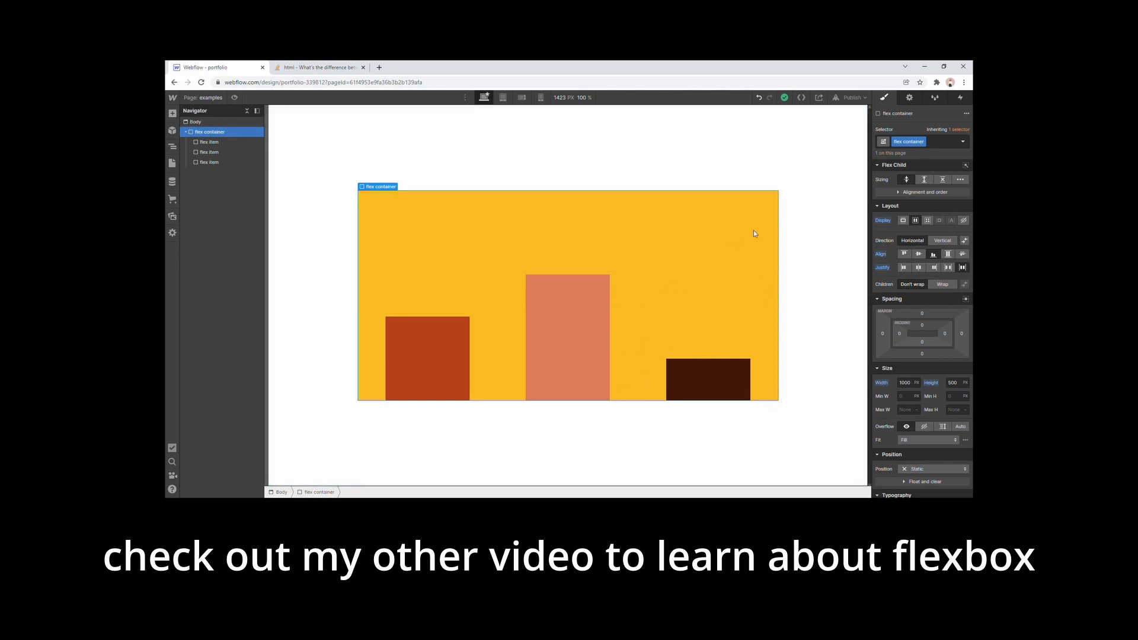
{"action": "left_click", "coordinate": [937, 241]}
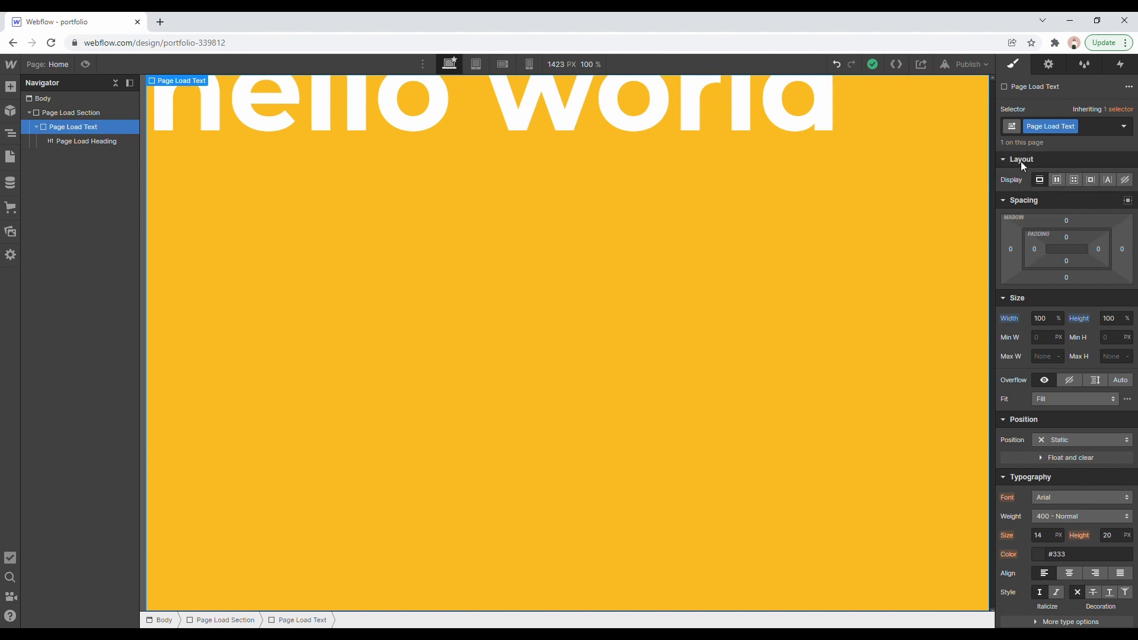
{"action": "left_click", "coordinate": [1054, 180]}
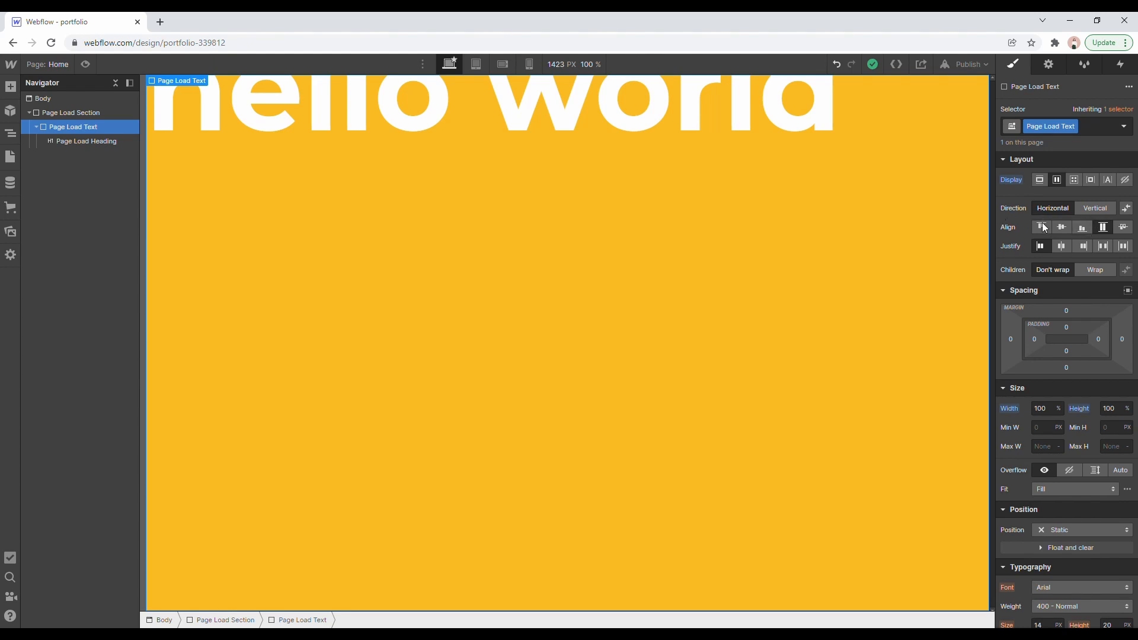
{"action": "left_click", "coordinate": [1103, 209]}
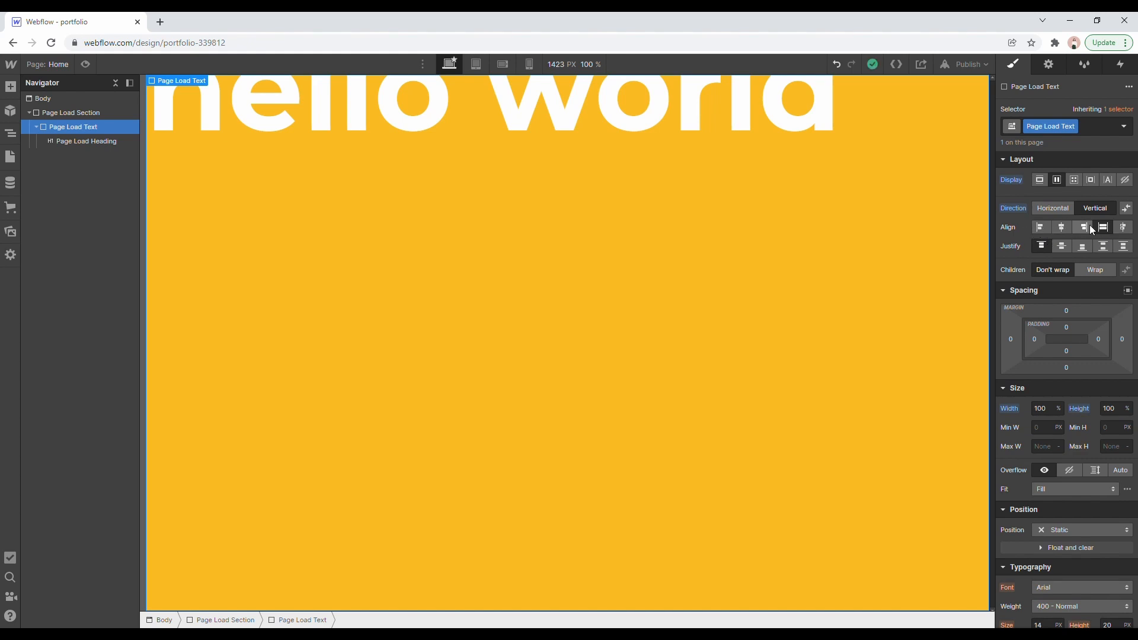
{"action": "left_click", "coordinate": [1062, 227]}
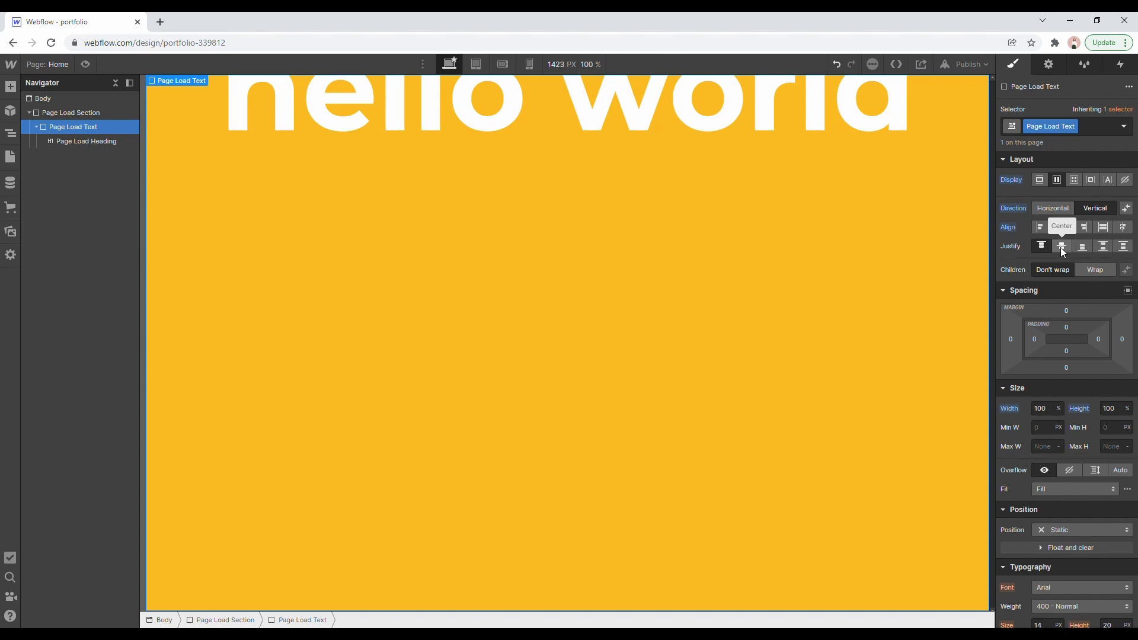
{"action": "left_click", "coordinate": [1063, 247]}
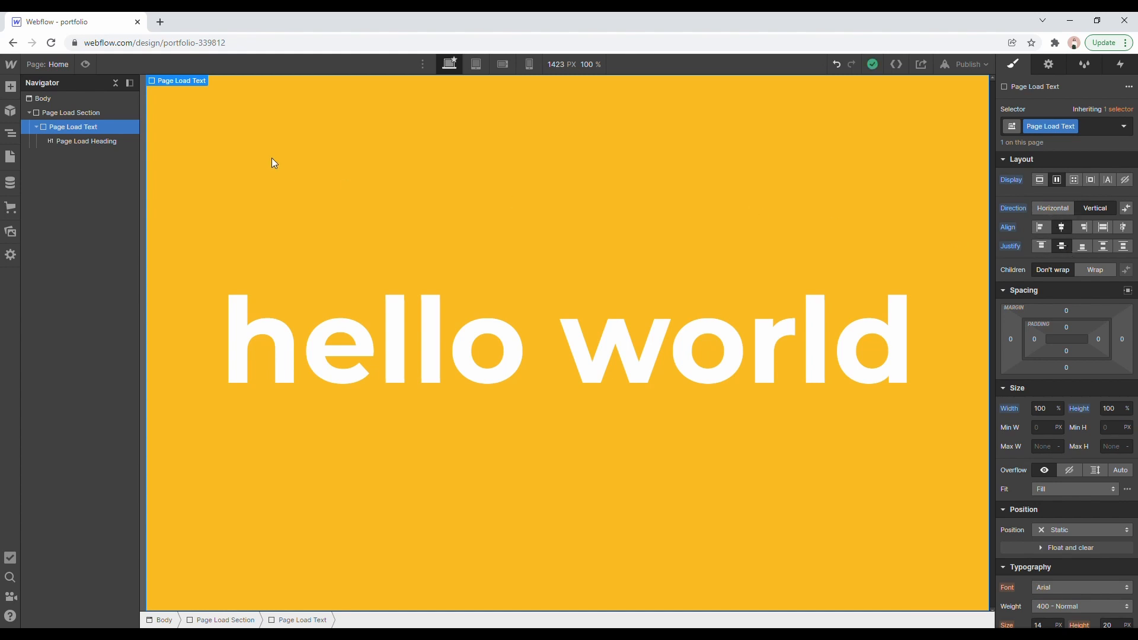
Duplicate the Page Load Heading inside the text block and change the copy's text to "text two".
{"action": "left_click", "coordinate": [107, 143]}
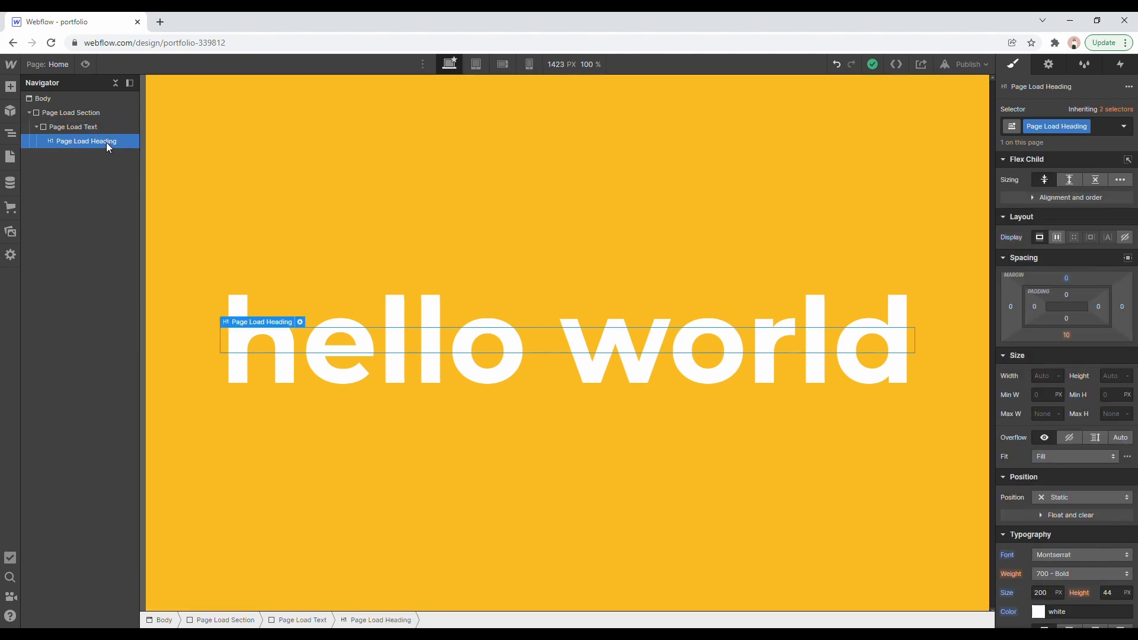
{"action": "key", "text": "ctrl+v"}
{"action": "left_click", "coordinate": [112, 156]}
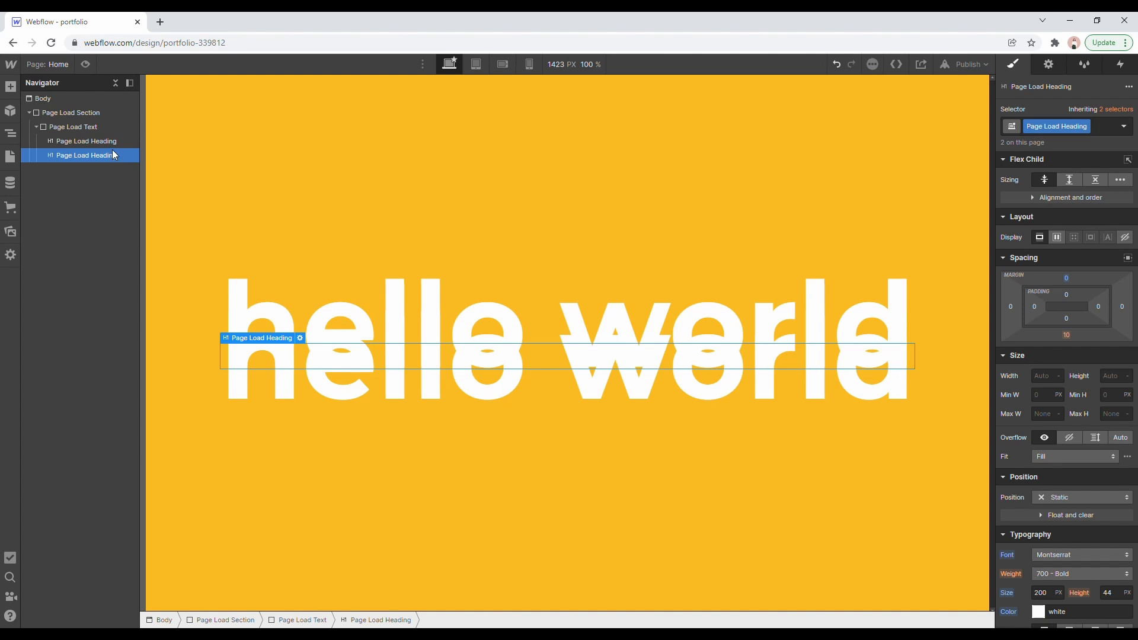
{"action": "double_click", "coordinate": [330, 375]}
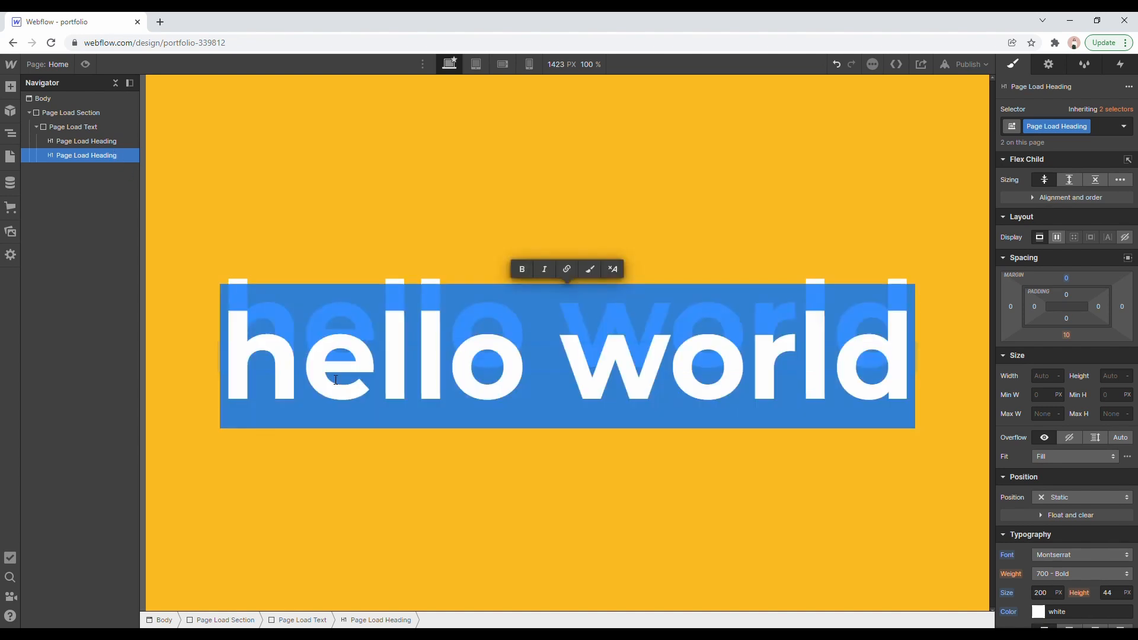
{"action": "type", "text": "text two"}
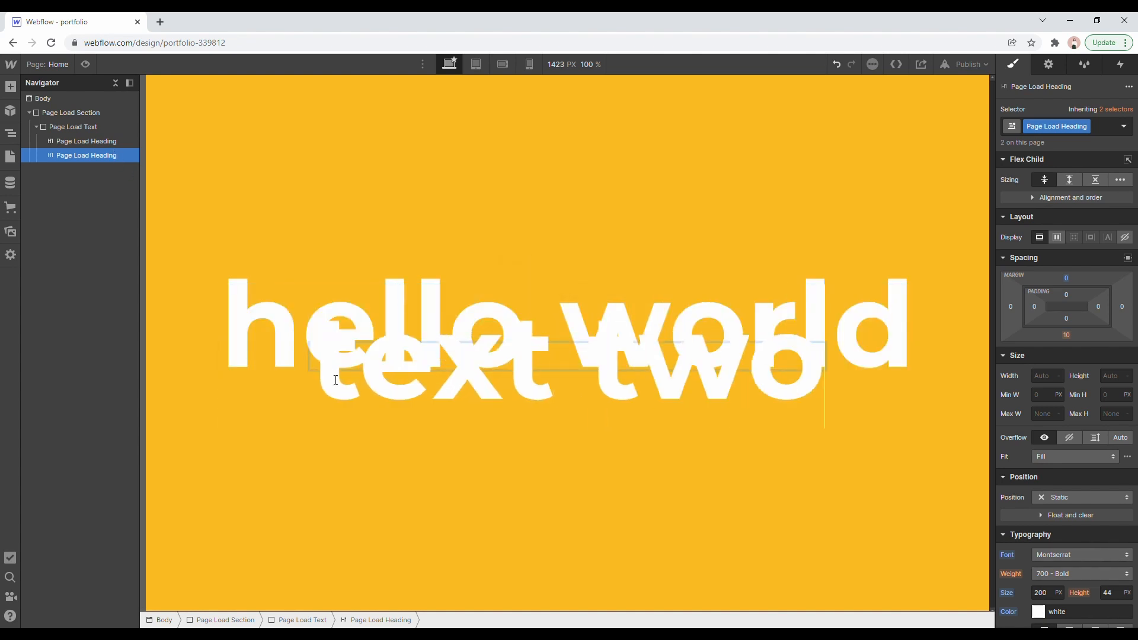
{"action": "key", "text": "Escape"}
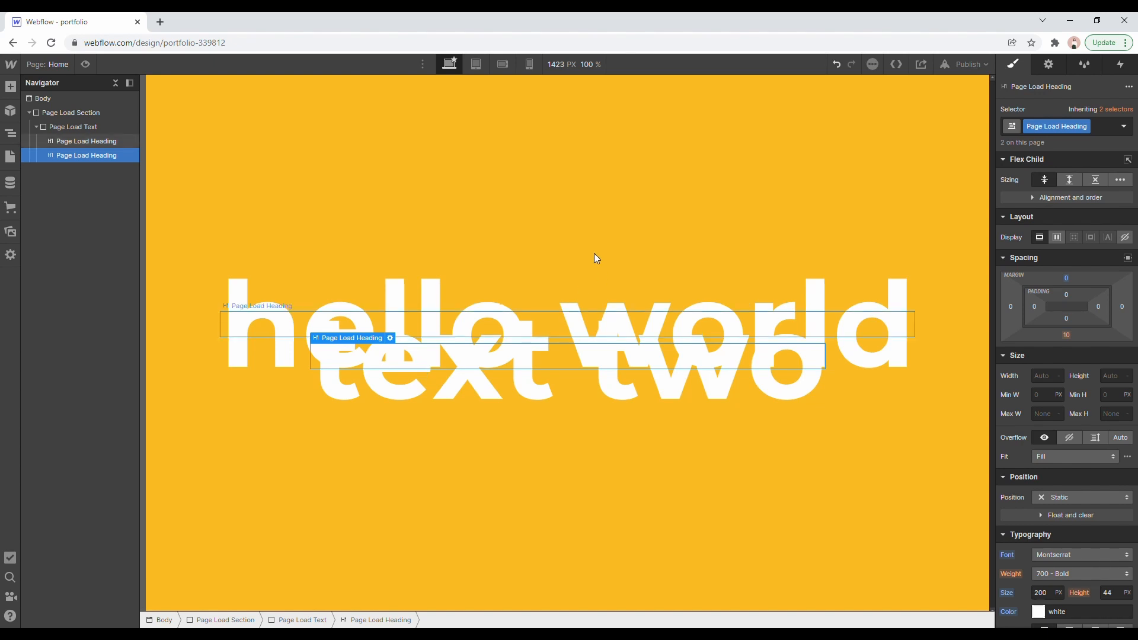
Switch the Page Load Text block's flex direction to horizontal.
{"action": "left_click", "coordinate": [99, 127]}
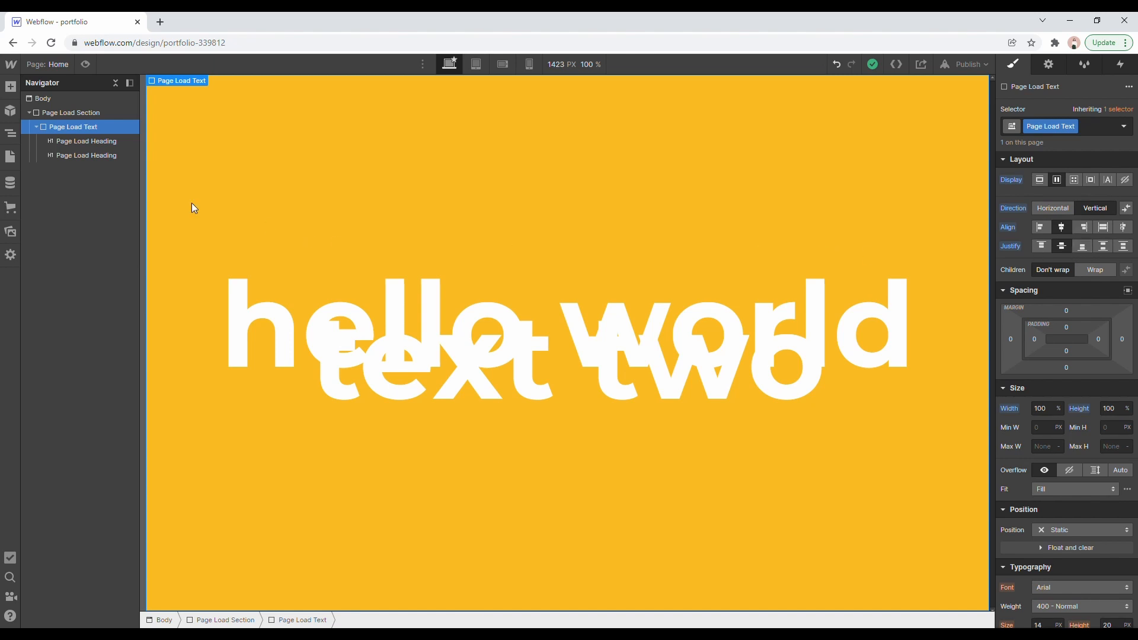
{"action": "left_click", "coordinate": [111, 158]}
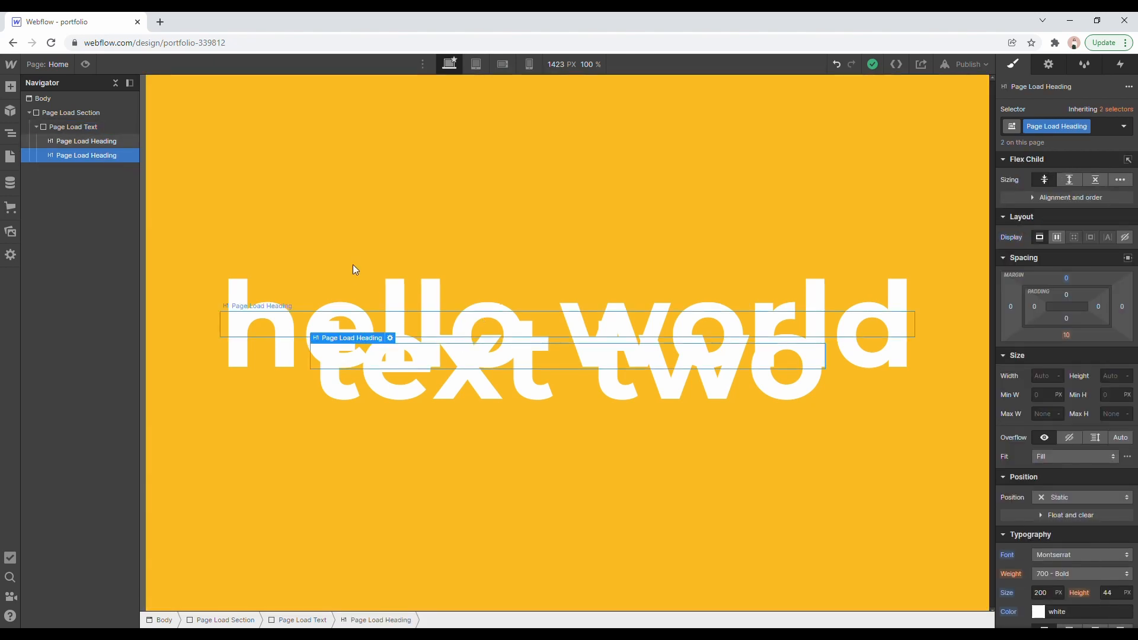
{"action": "left_click", "coordinate": [104, 129]}
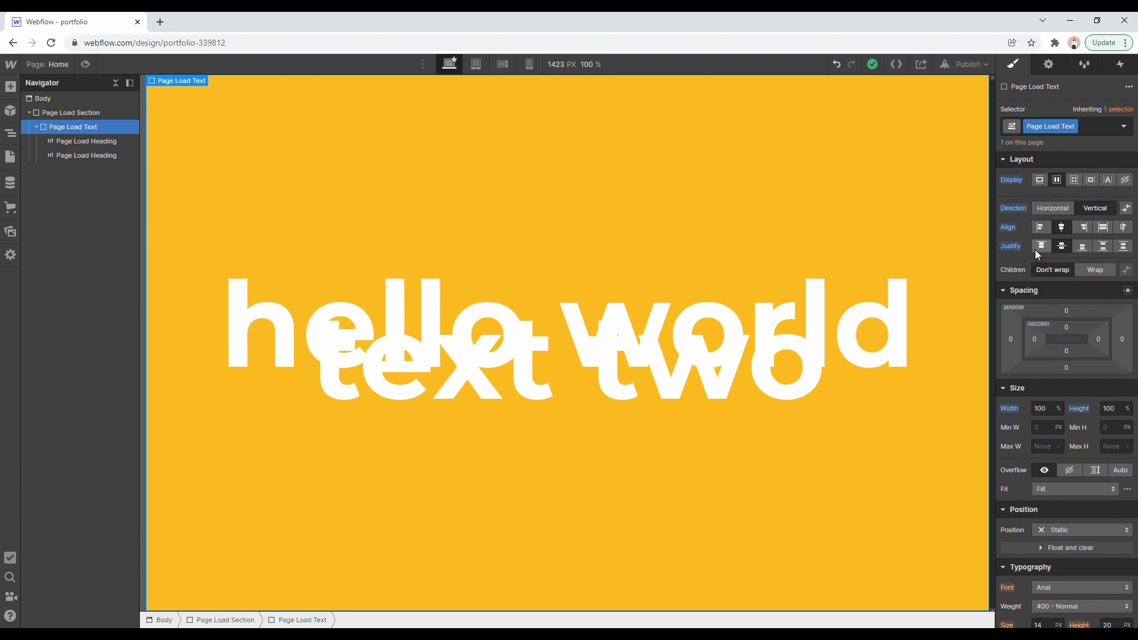
{"action": "left_click", "coordinate": [1063, 212]}
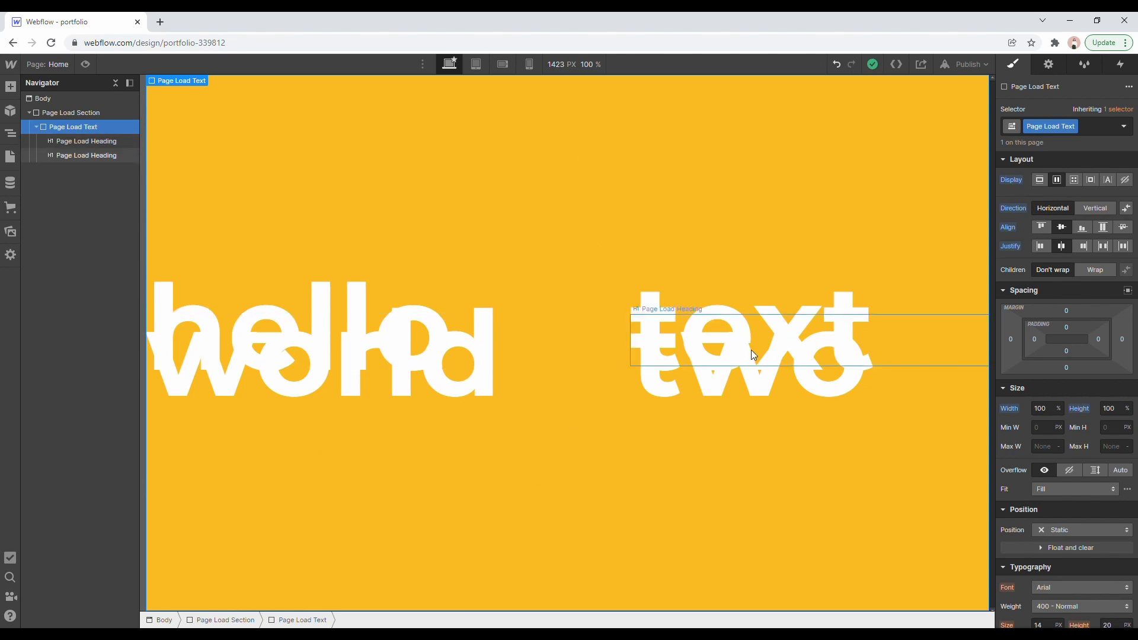
Try start, end, space-between and space-around justification plus end alignment on the horizontal Page Load Text block.
{"action": "left_click", "coordinate": [1047, 247]}
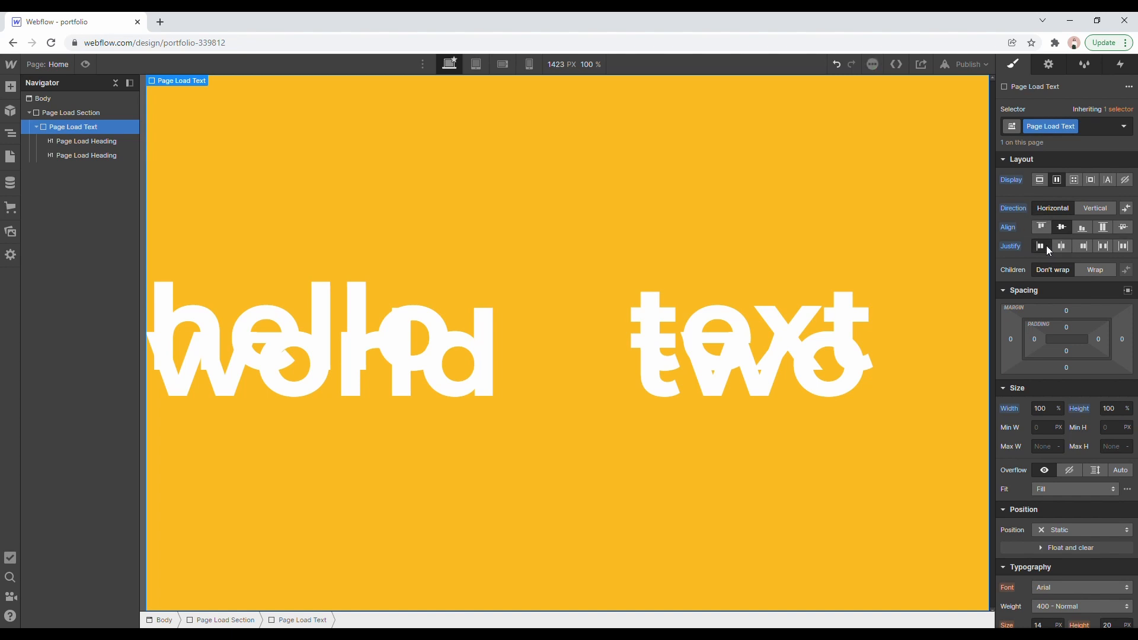
{"action": "left_click", "coordinate": [1082, 247]}
{"action": "left_click", "coordinate": [1101, 246]}
{"action": "left_click", "coordinate": [1124, 247]}
{"action": "left_click", "coordinate": [1082, 227]}
Switch the Page Load Text block's flex direction to vertical and center its children in both alignment and justification.
{"action": "left_click", "coordinate": [1092, 207]}
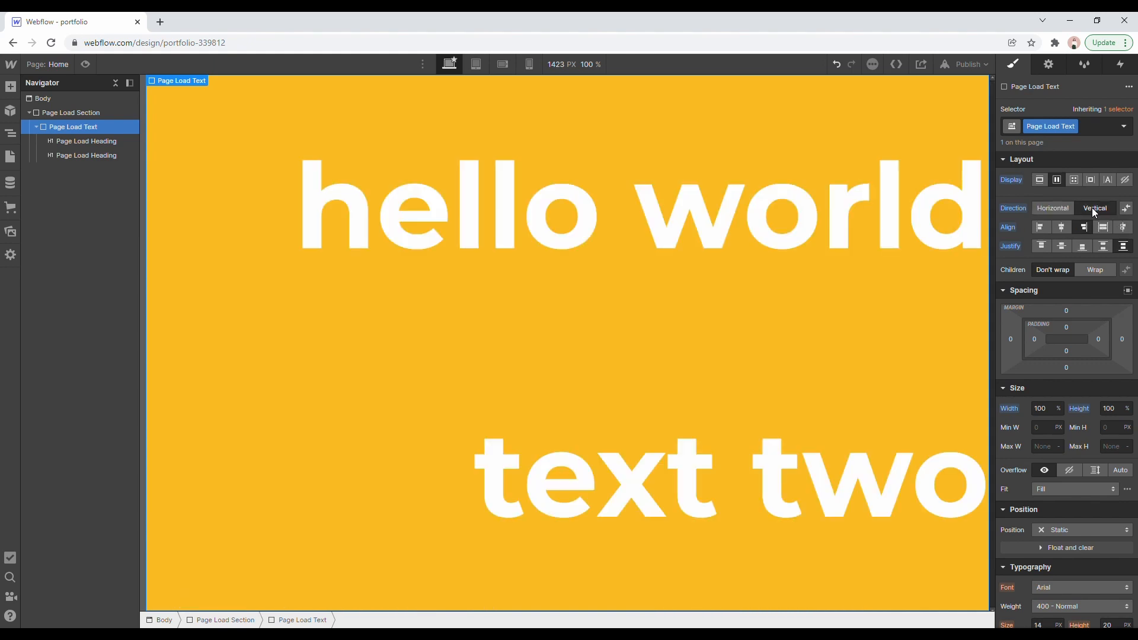
{"action": "left_click", "coordinate": [1063, 227]}
{"action": "left_click", "coordinate": [1060, 246]}
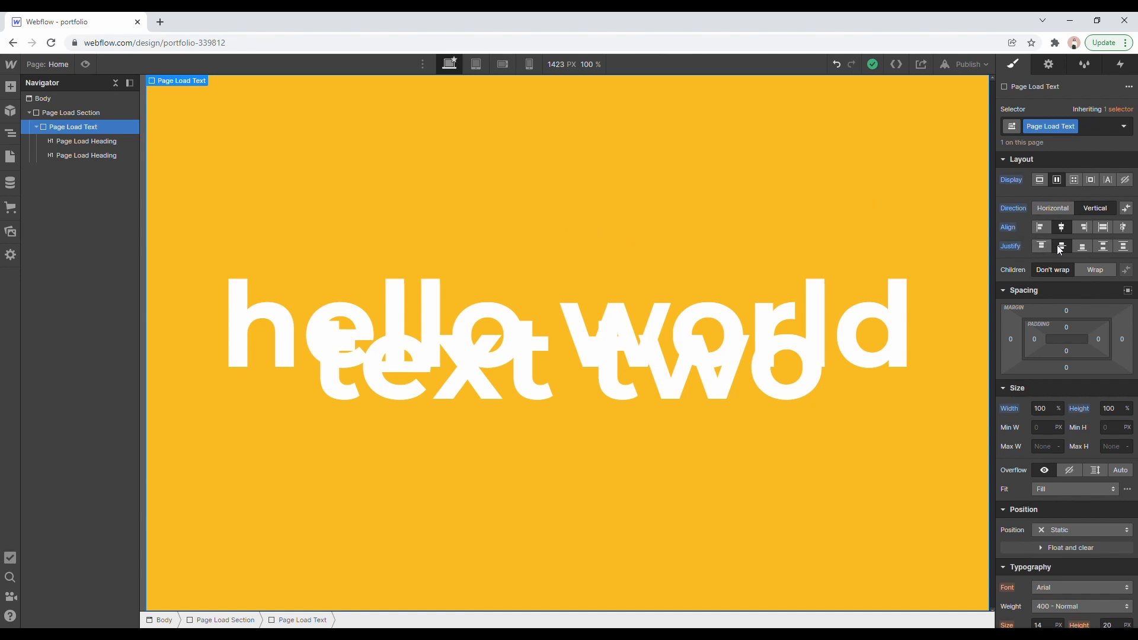
Try space-between and space-around justification on the vertical Page Load Text block.
{"action": "left_click", "coordinate": [1103, 247]}
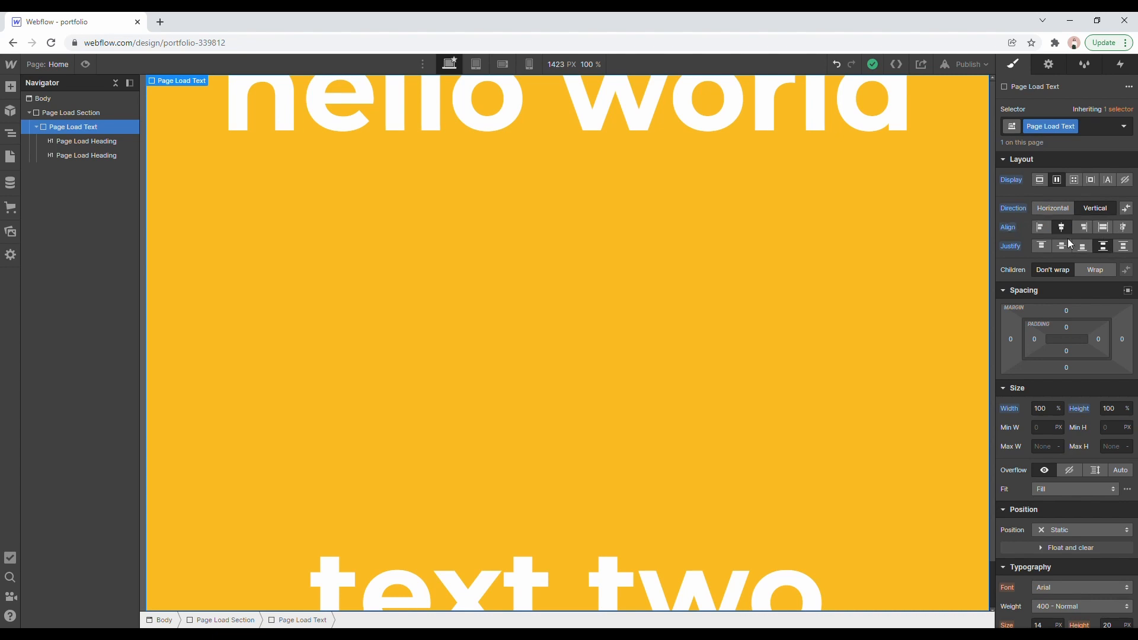
{"action": "left_click", "coordinate": [1124, 246]}
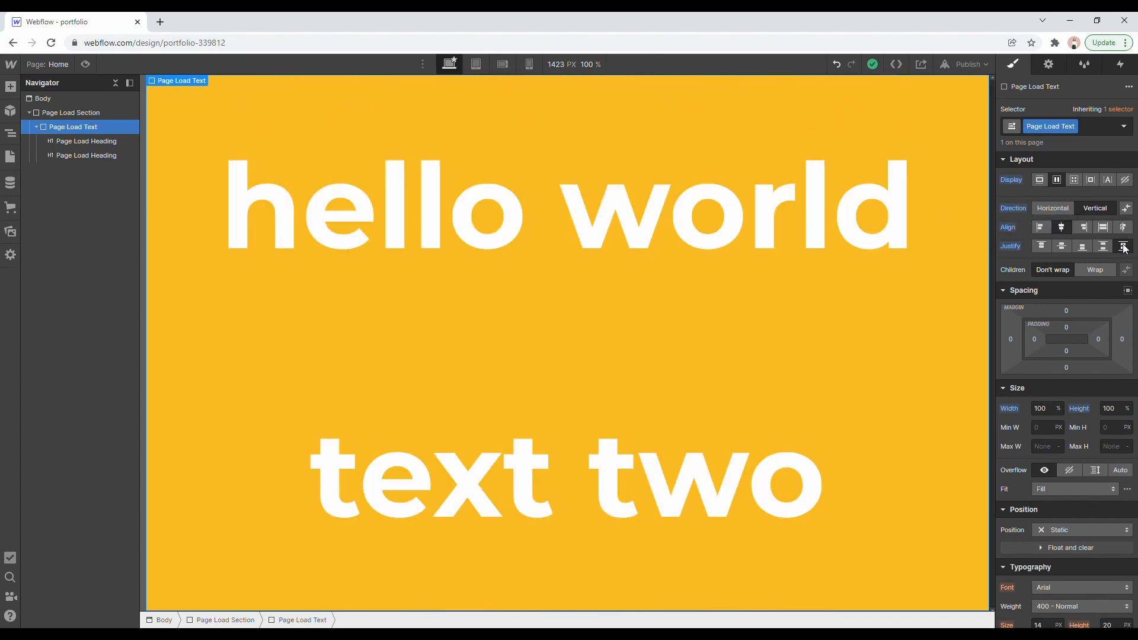
Delete the "text two" heading from the Page Load Text block.
{"action": "left_click", "coordinate": [710, 197]}
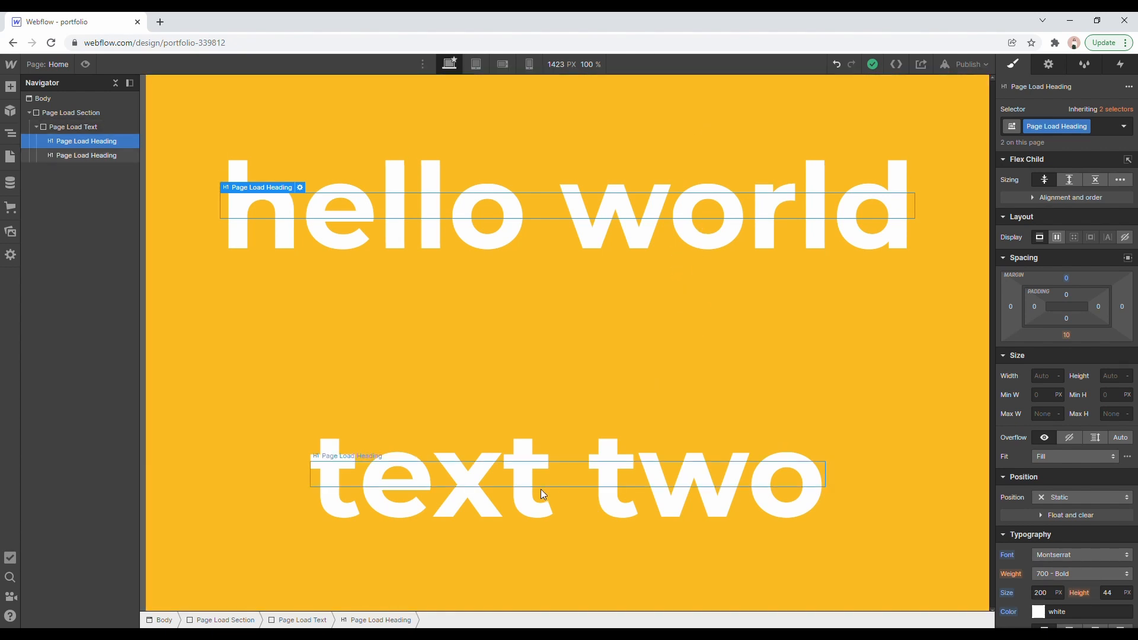
{"action": "left_click", "coordinate": [511, 437]}
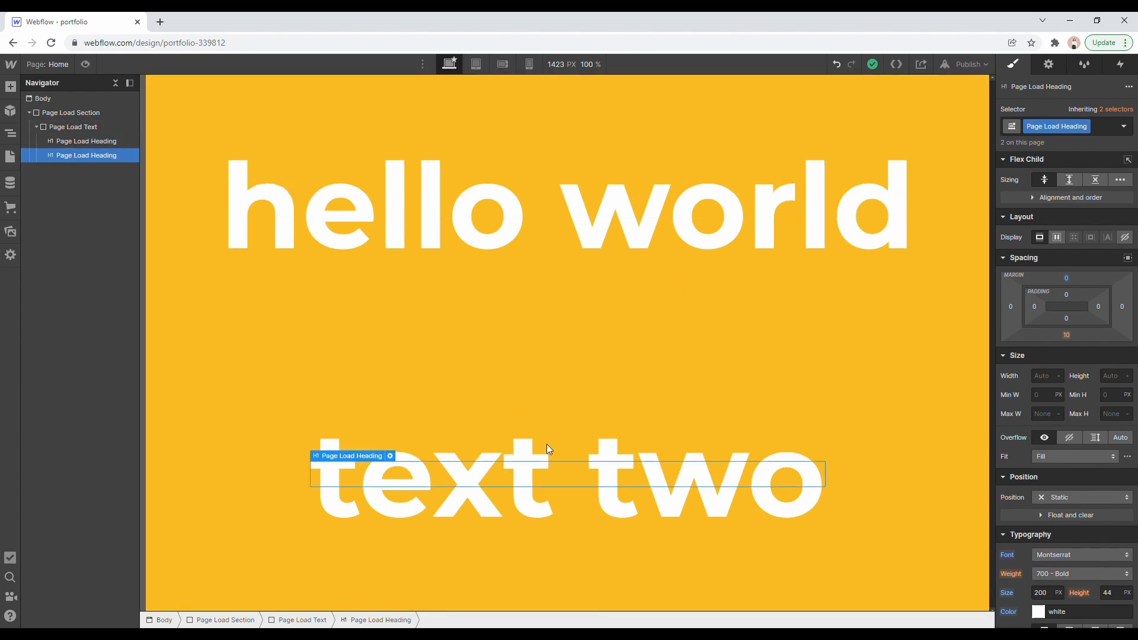
{"action": "key", "text": "Delete"}
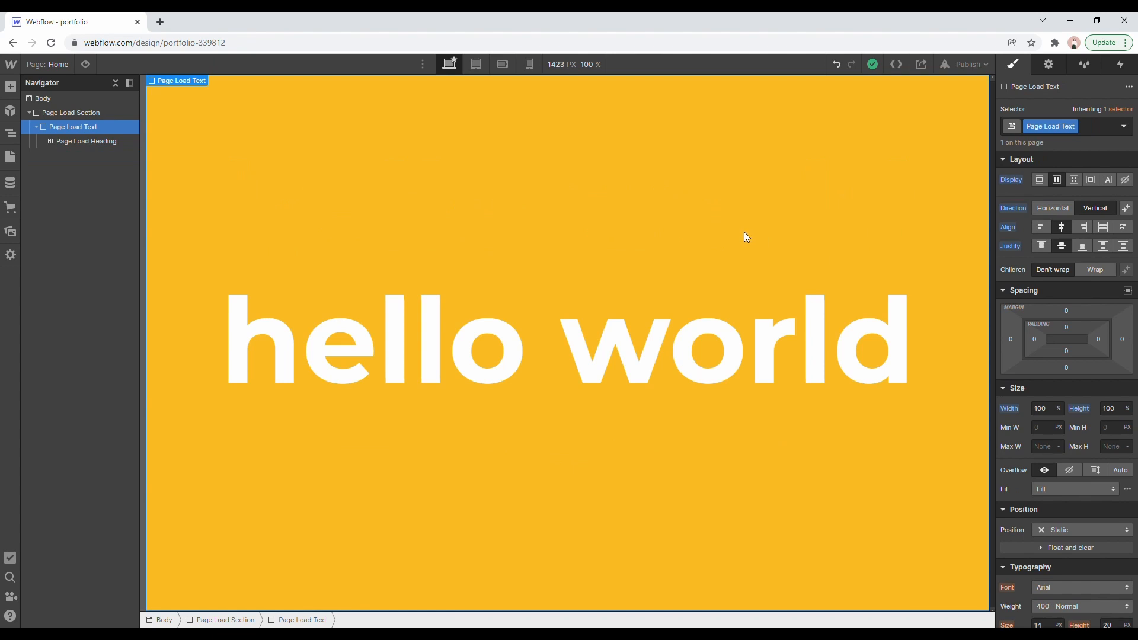
Duplicate the "hello world" Page Load Heading and change the copy's text to "i".
{"action": "left_click", "coordinate": [97, 141]}
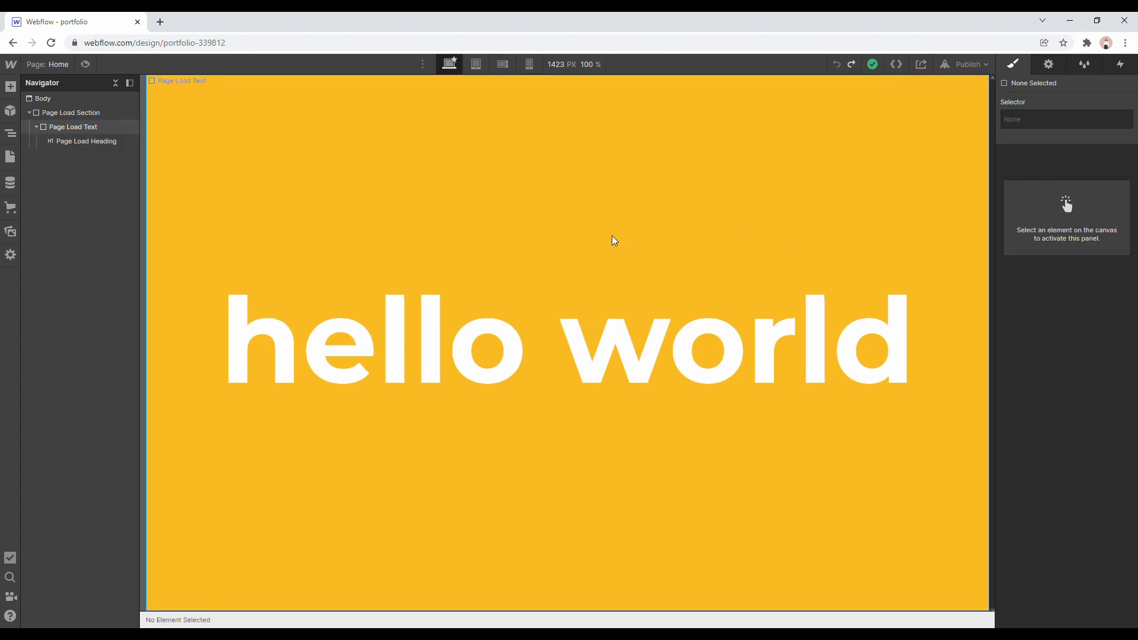
{"action": "left_click", "coordinate": [101, 143]}
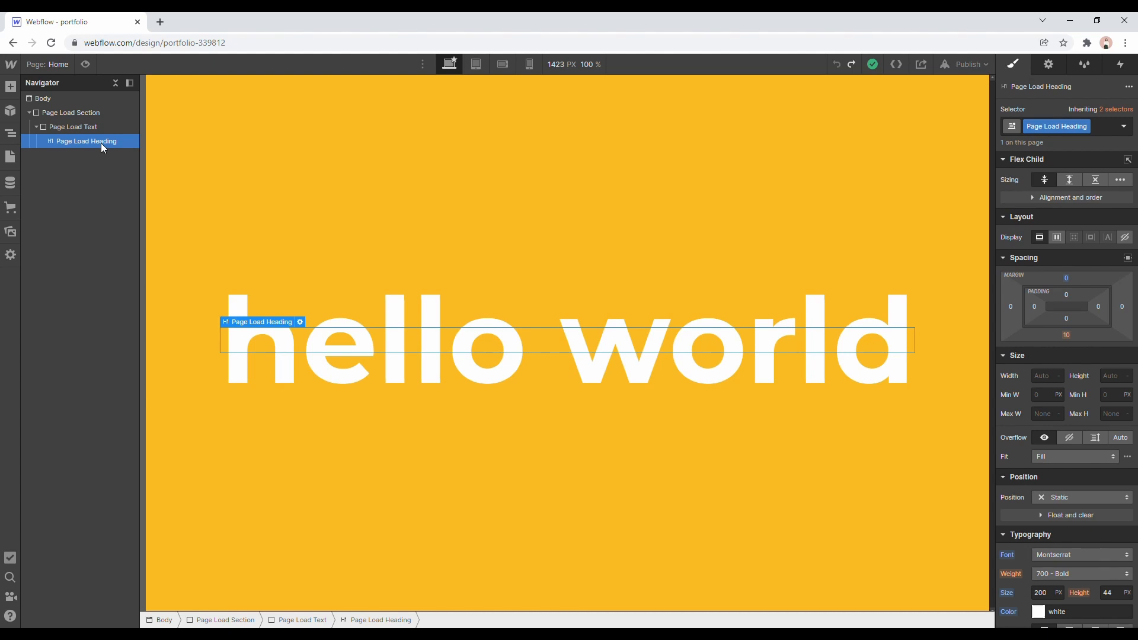
{"action": "key", "text": "ctrl+d"}
{"action": "left_click", "coordinate": [353, 363]}
{"action": "double_click", "coordinate": [354, 363]}
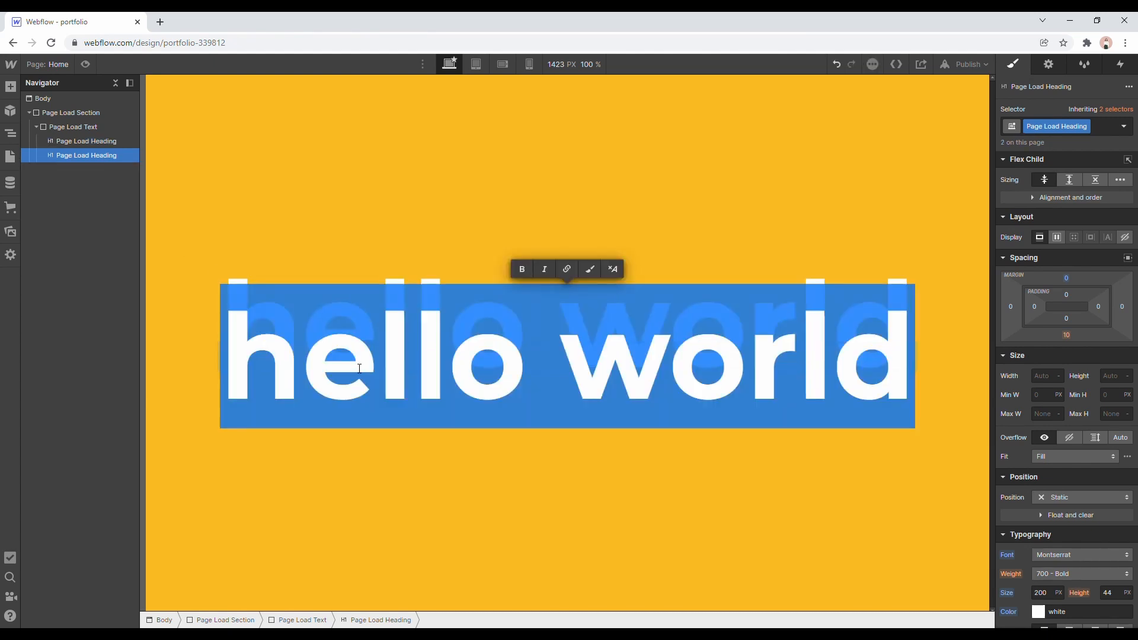
{"action": "type", "text": "i"}
Duplicate the "i" heading and change the new copy's text to "am".
{"action": "left_click", "coordinate": [97, 156]}
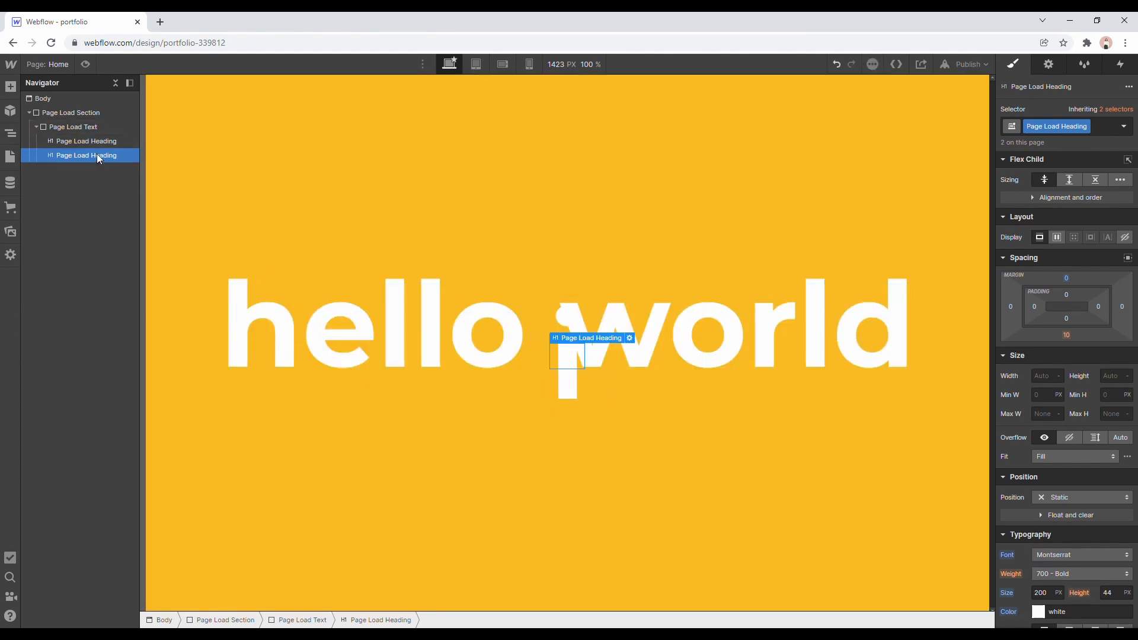
{"action": "key", "text": "ctrl+d"}
{"action": "double_click", "coordinate": [573, 373]}
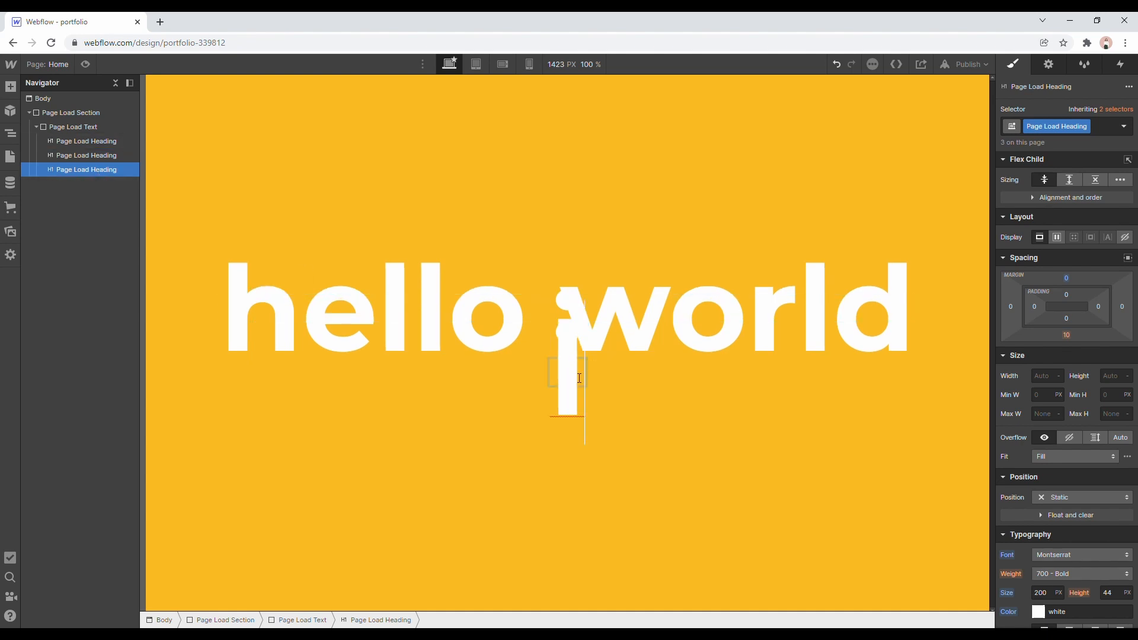
{"action": "double_click", "coordinate": [577, 376]}
{"action": "type", "text": "am"}
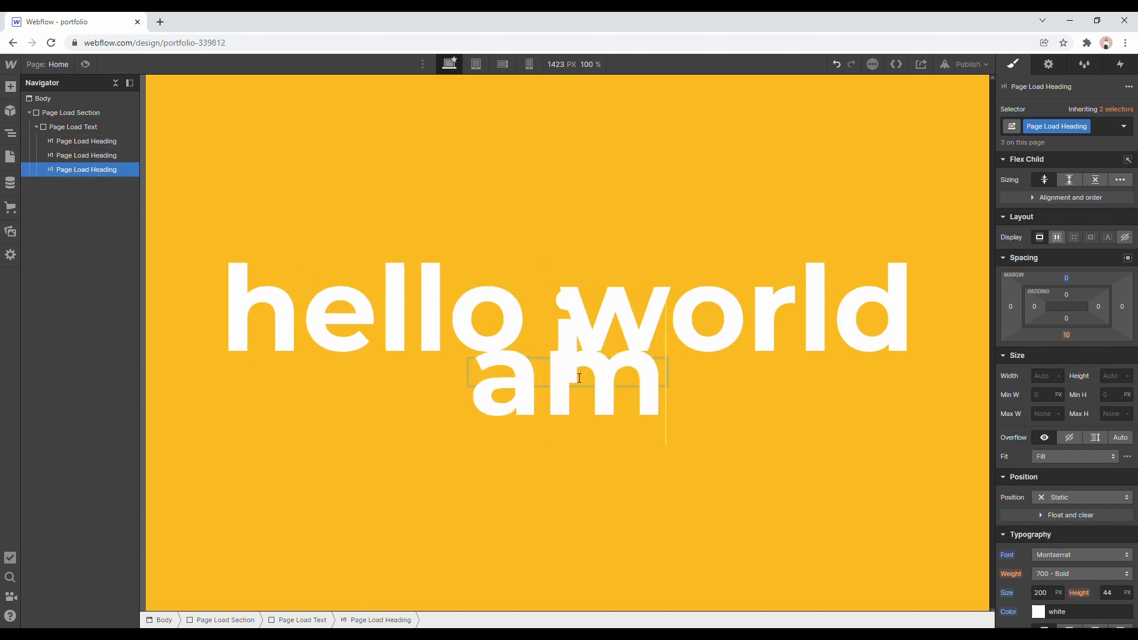
Duplicate the "am" heading and replace the new copy's text with the portfolio owner's first name.
{"action": "left_click", "coordinate": [113, 170]}
{"action": "key", "text": "ctrl+d"}
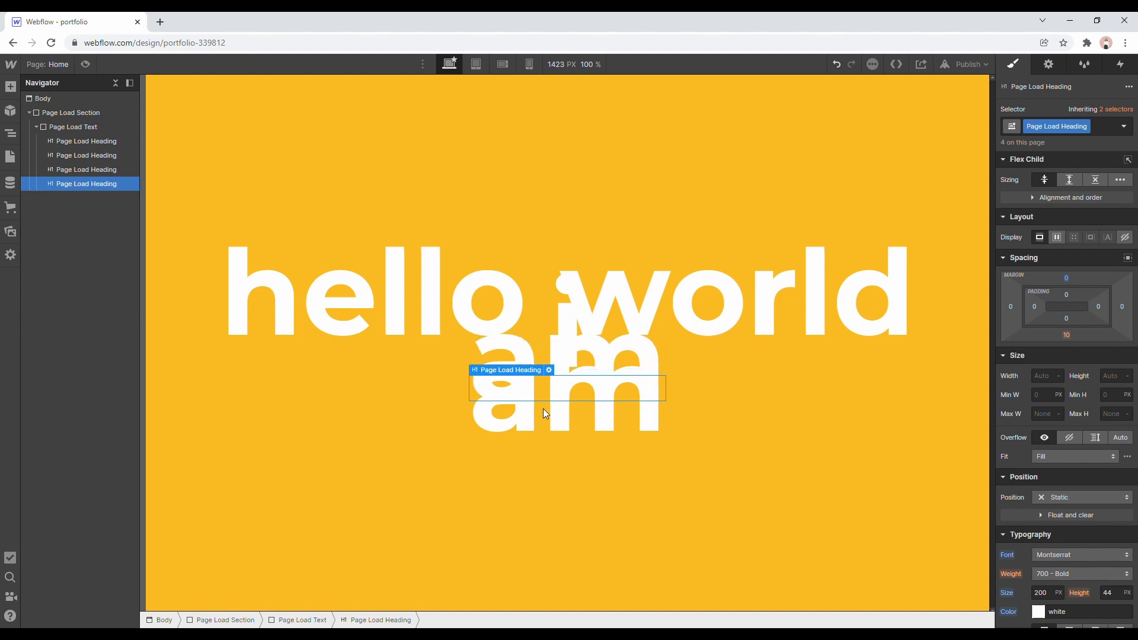
{"action": "double_click", "coordinate": [543, 407]}
{"action": "type", "text": "aditi"}
{"action": "key", "text": "Escape"}
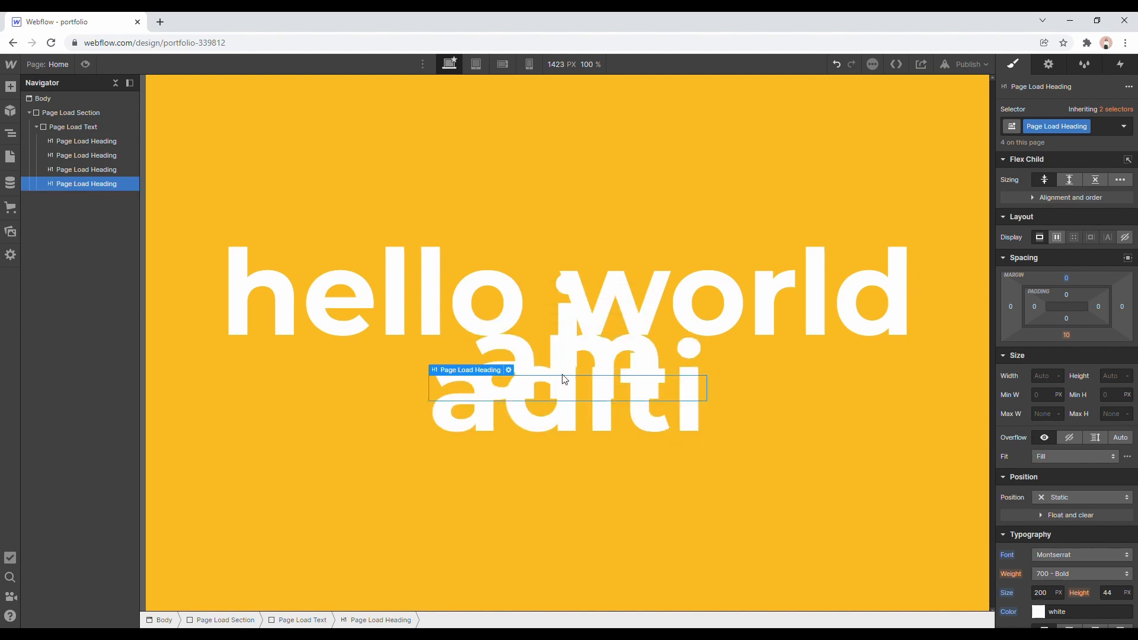
Try absolute positioning on the shared Page Load Heading class, and reset the position to its initial value.
{"action": "left_click", "coordinate": [553, 224]}
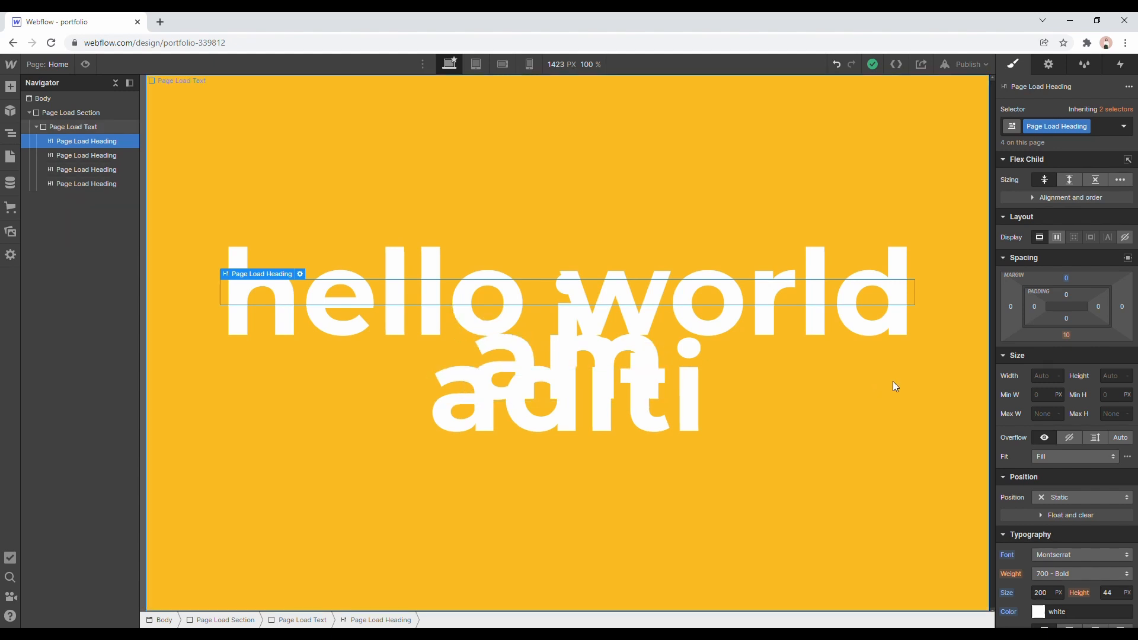
{"action": "scroll", "coordinate": [1089, 429], "scroll_direction": "down", "scroll_amount": 2}
{"action": "left_click", "coordinate": [1069, 382]}
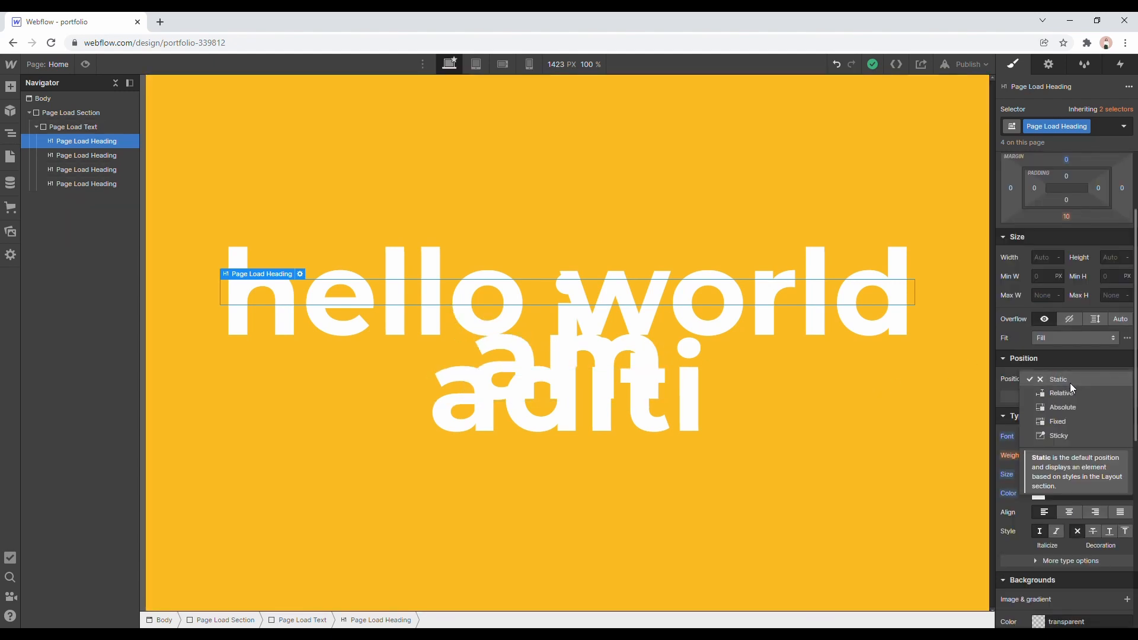
{"action": "left_click", "coordinate": [1044, 407]}
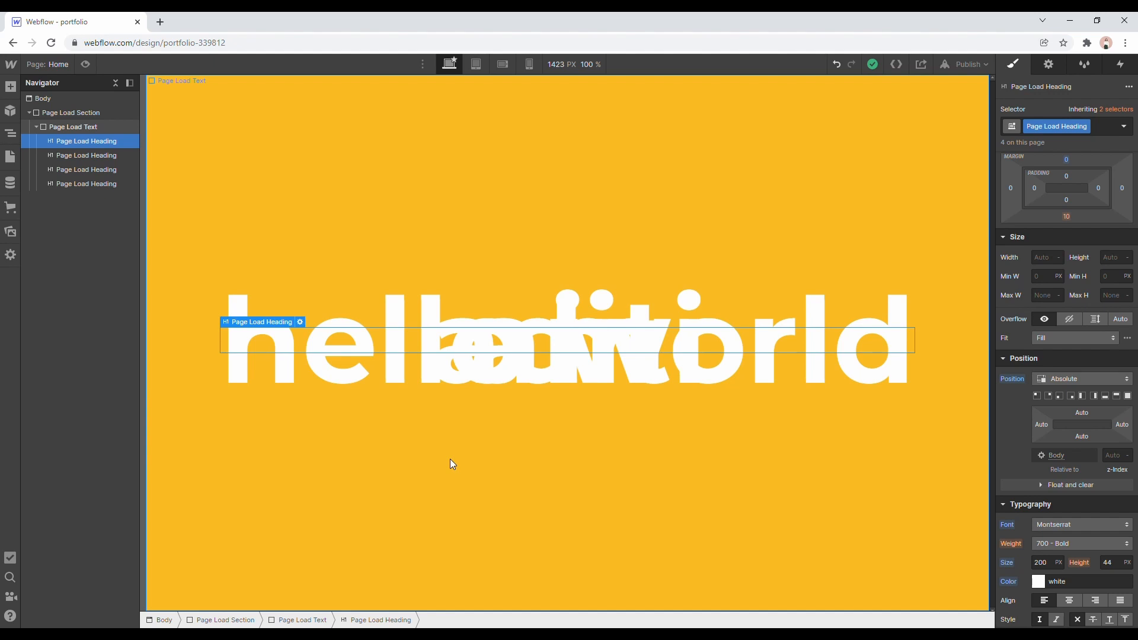
{"action": "key", "text": "ctrl+z"}
{"action": "left_click", "coordinate": [1012, 380]}
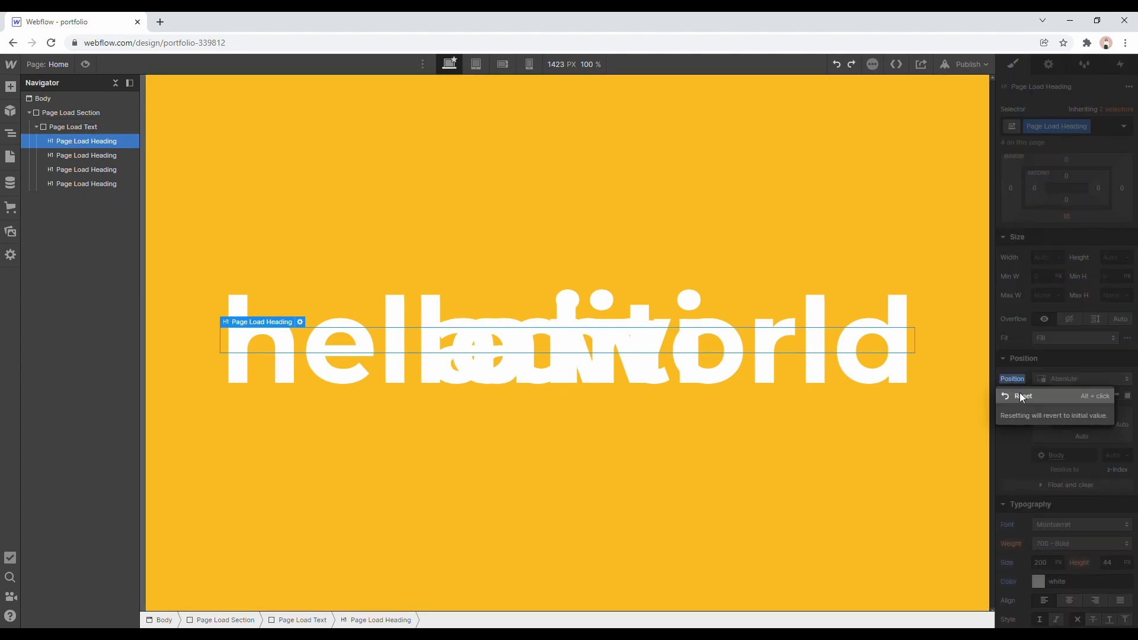
{"action": "left_click", "coordinate": [1020, 393]}
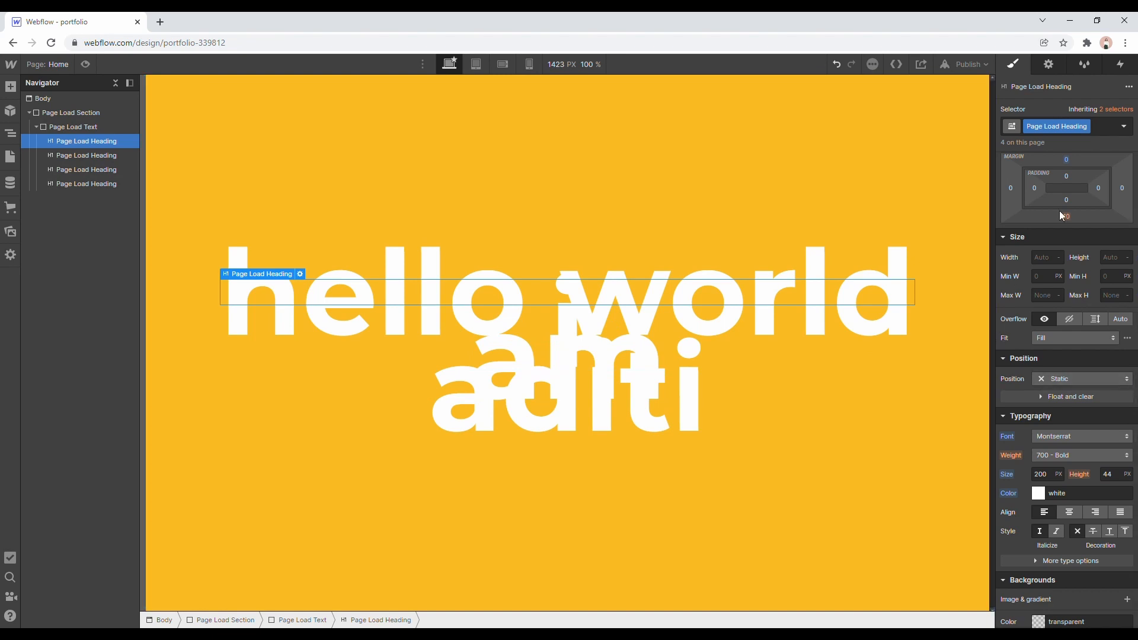
Add a combo class named "Top" to the "hello world" heading.
{"action": "left_click", "coordinate": [1104, 126]}
{"action": "type", "text": "Top"}
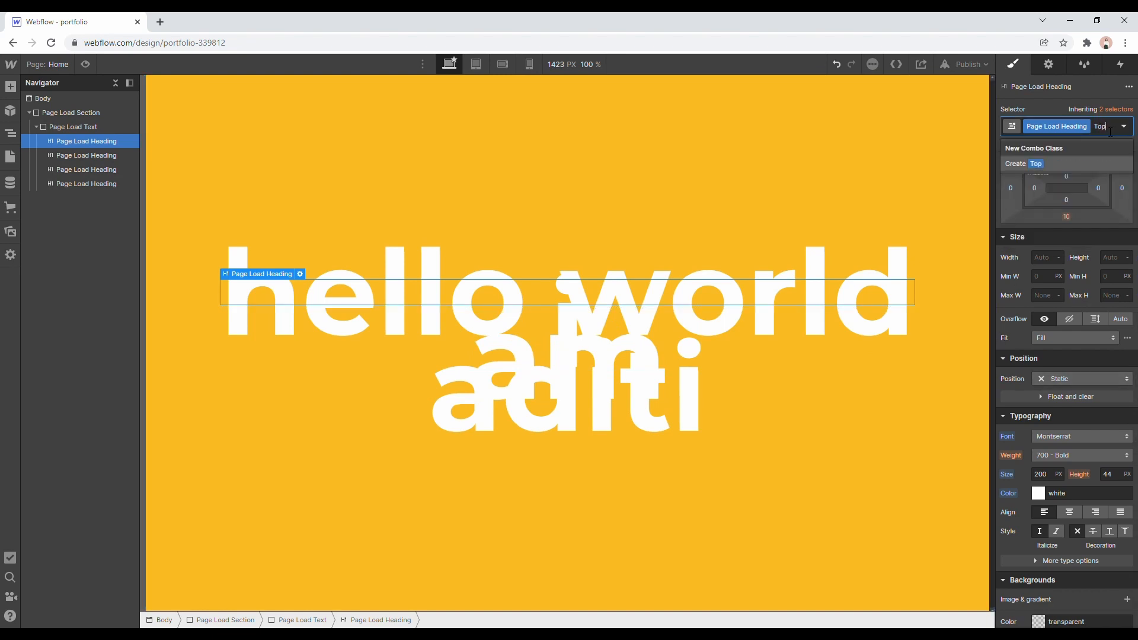
{"action": "key", "text": "Return"}
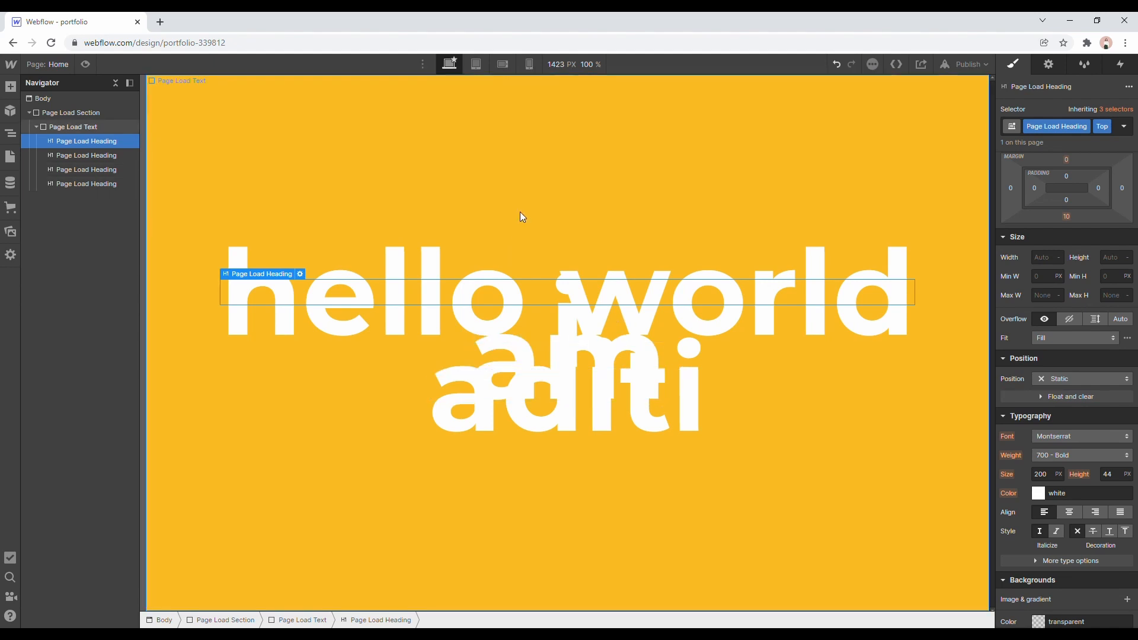
Set the Page Load Text block's justification to space around so the four headings spread vertically.
{"action": "left_click", "coordinate": [212, 153]}
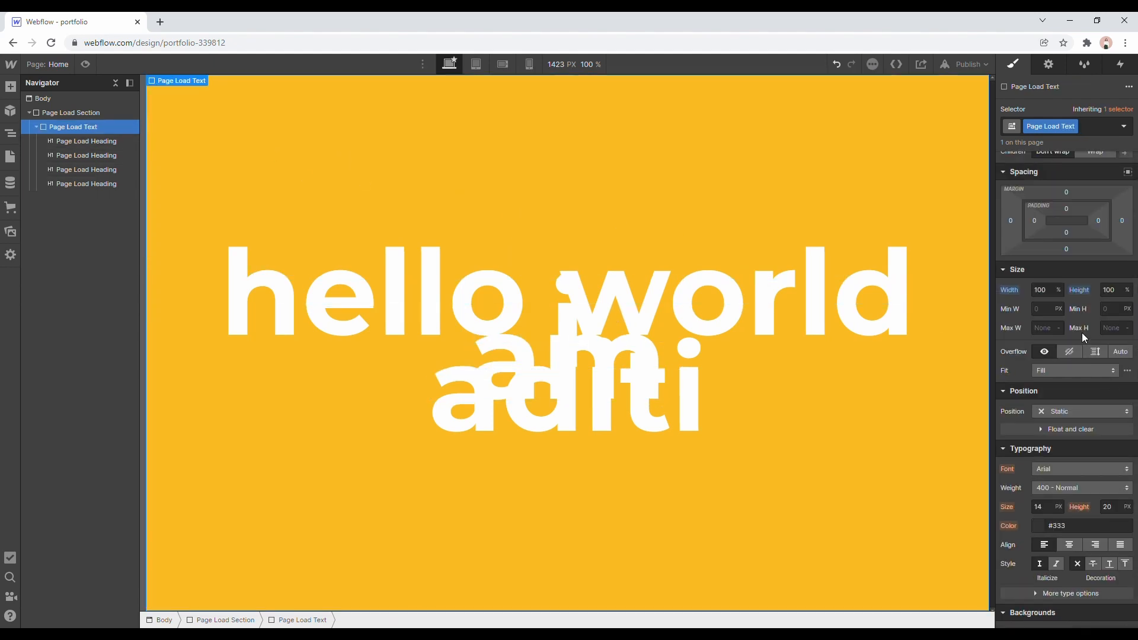
{"action": "scroll", "coordinate": [1084, 335], "scroll_direction": "up", "scroll_amount": 3}
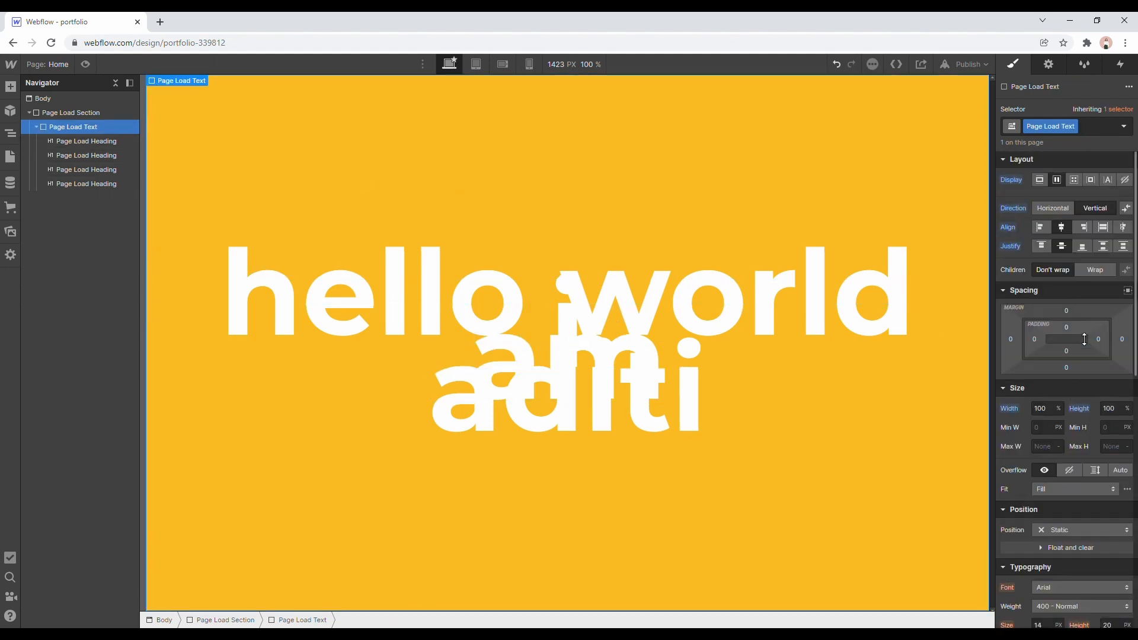
{"action": "left_click", "coordinate": [1117, 249]}
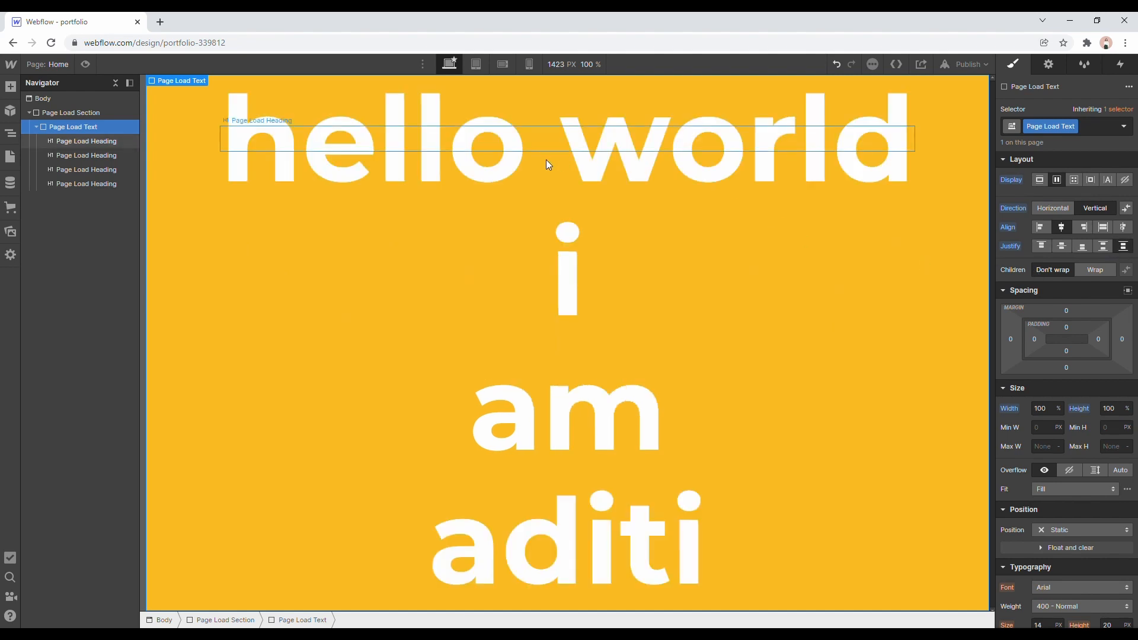
Try absolute positioning on the "hello world" heading through its Top combo class, and undo the last change.
{"action": "left_click", "coordinate": [470, 164]}
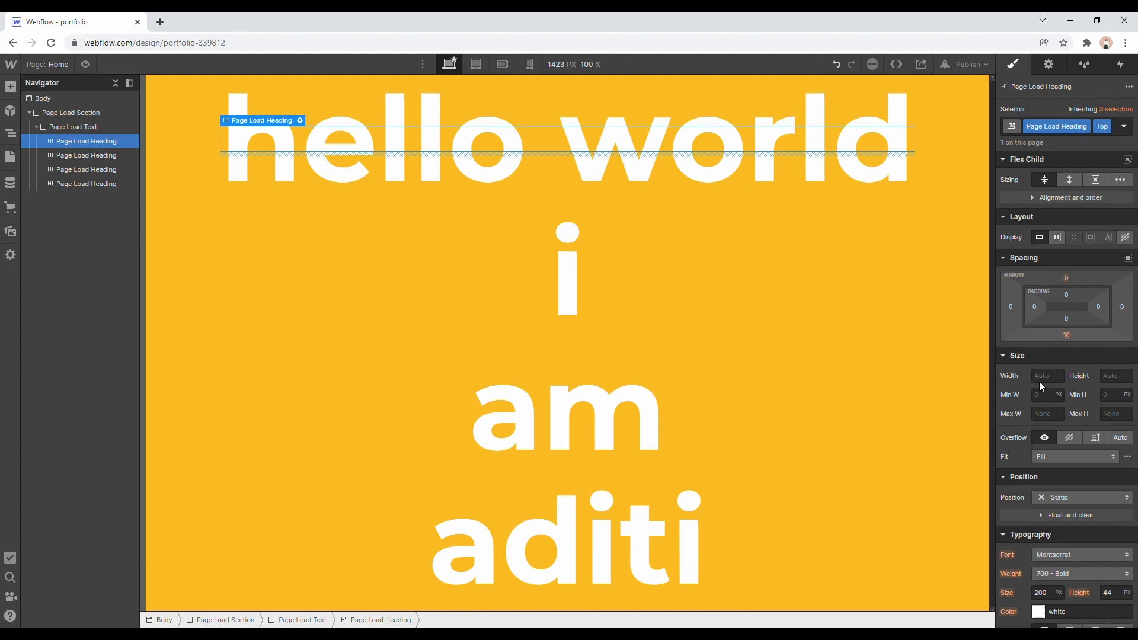
{"action": "left_click", "coordinate": [1052, 499]}
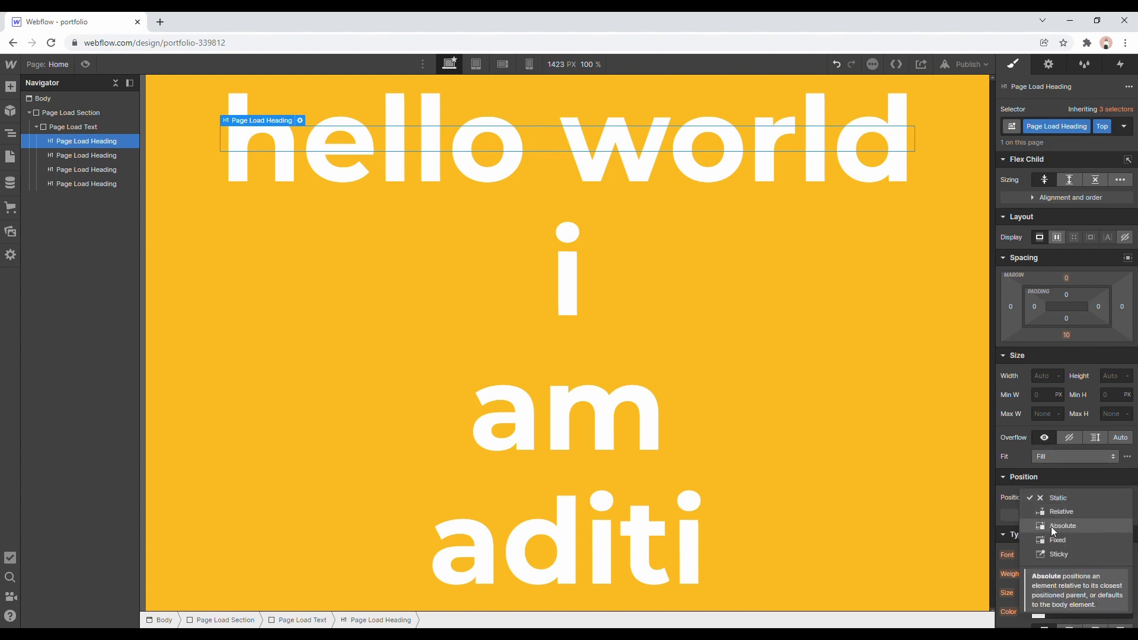
{"action": "left_click", "coordinate": [1051, 526]}
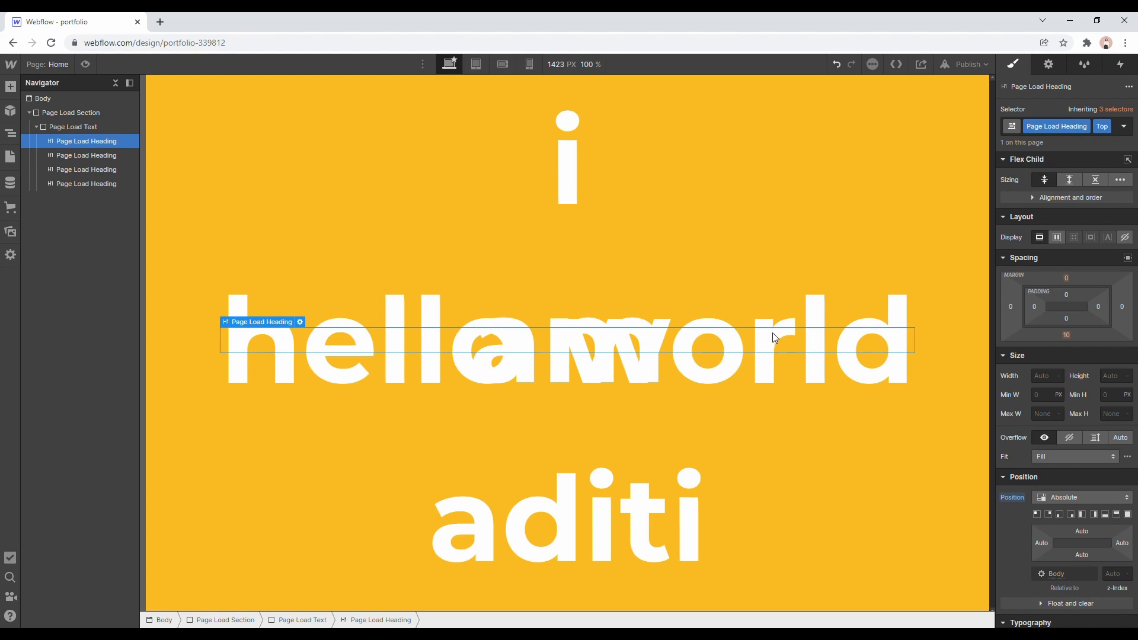
{"action": "key", "text": "ctrl+z"}
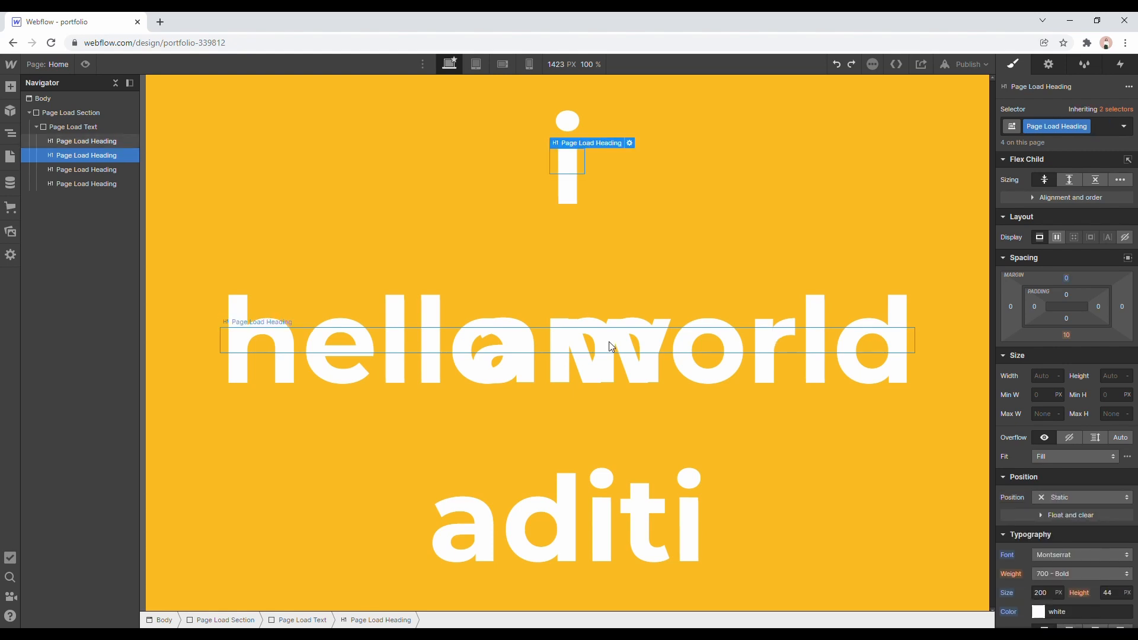
Remove the Top combo class from the "hello world" heading.
{"action": "left_click", "coordinate": [101, 142]}
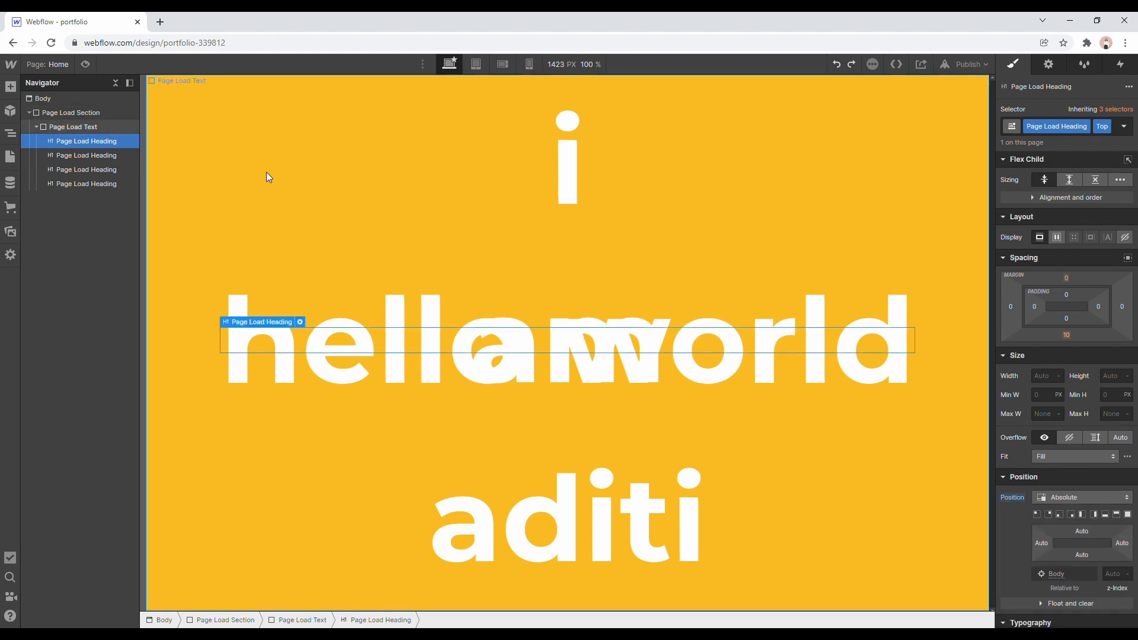
{"action": "left_click", "coordinate": [1123, 126]}
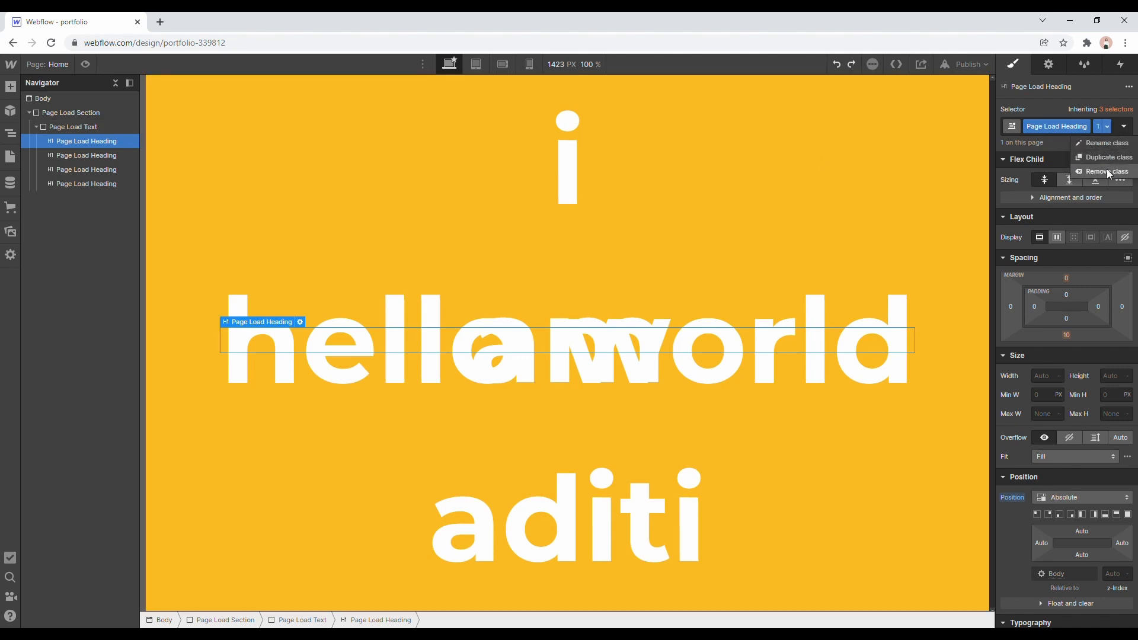
{"action": "left_click", "coordinate": [1094, 170]}
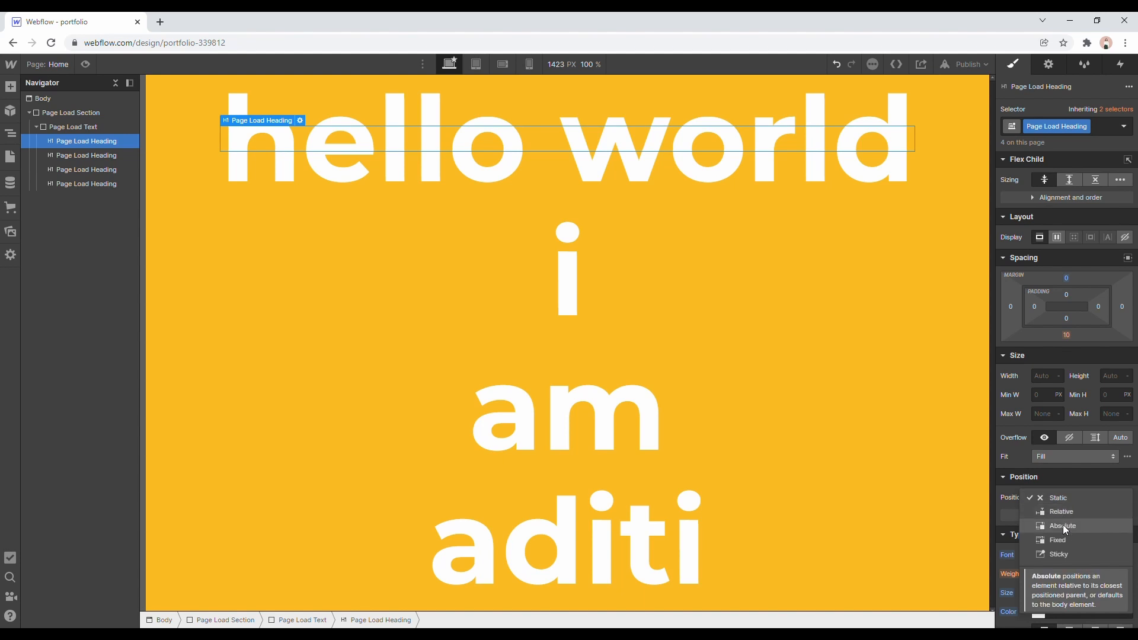
Set the Page Load Heading class to absolute positioning and add the Top combo class to the "hello world" heading.
{"action": "left_click", "coordinate": [1063, 526]}
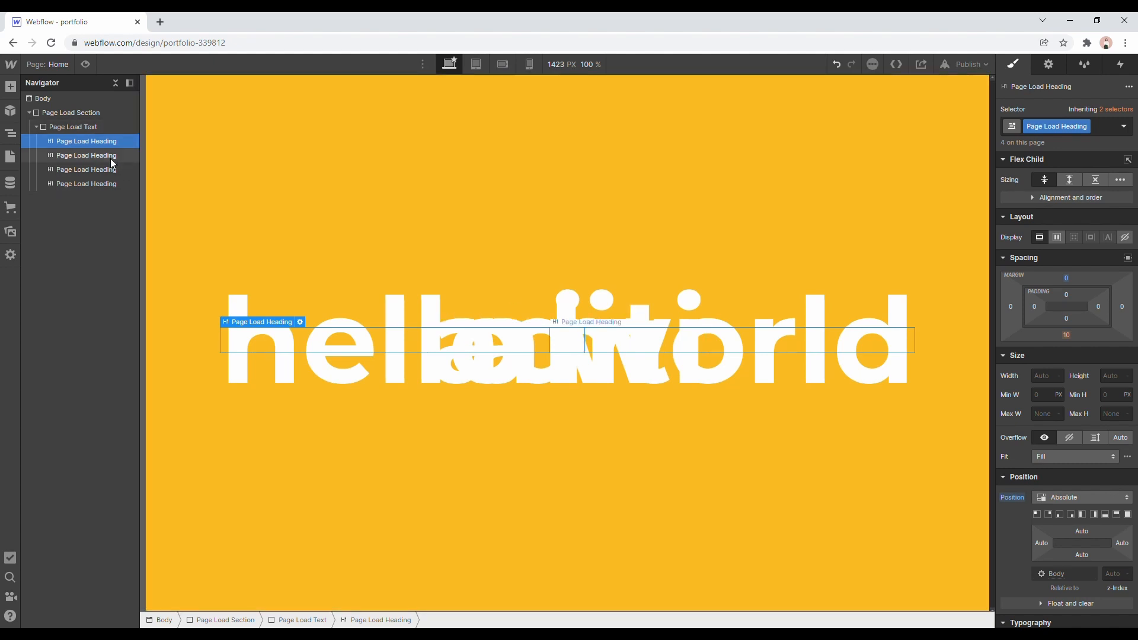
{"action": "left_click", "coordinate": [1087, 128]}
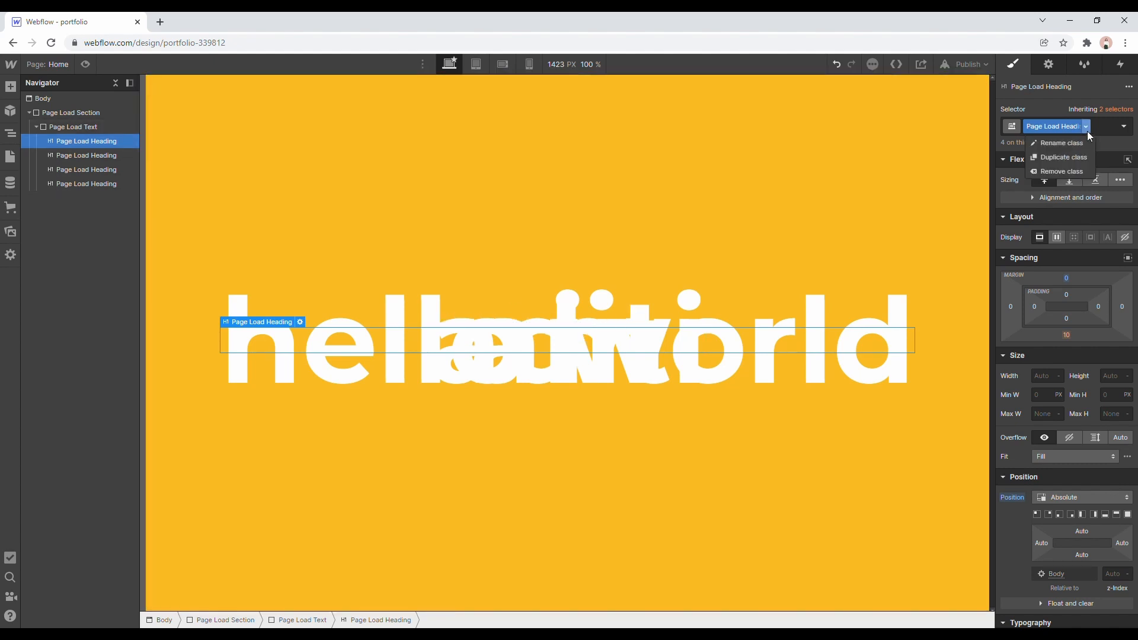
{"action": "left_click", "coordinate": [1108, 127]}
{"action": "type", "text": "T"}
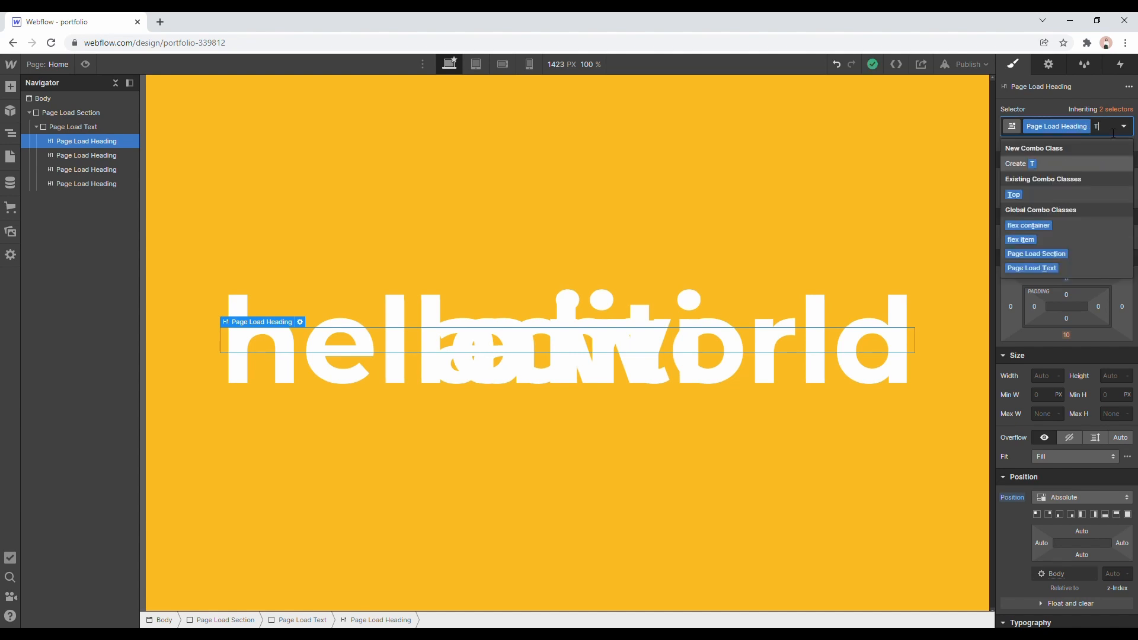
{"action": "type", "text": "op"}
{"action": "key", "text": "Return"}
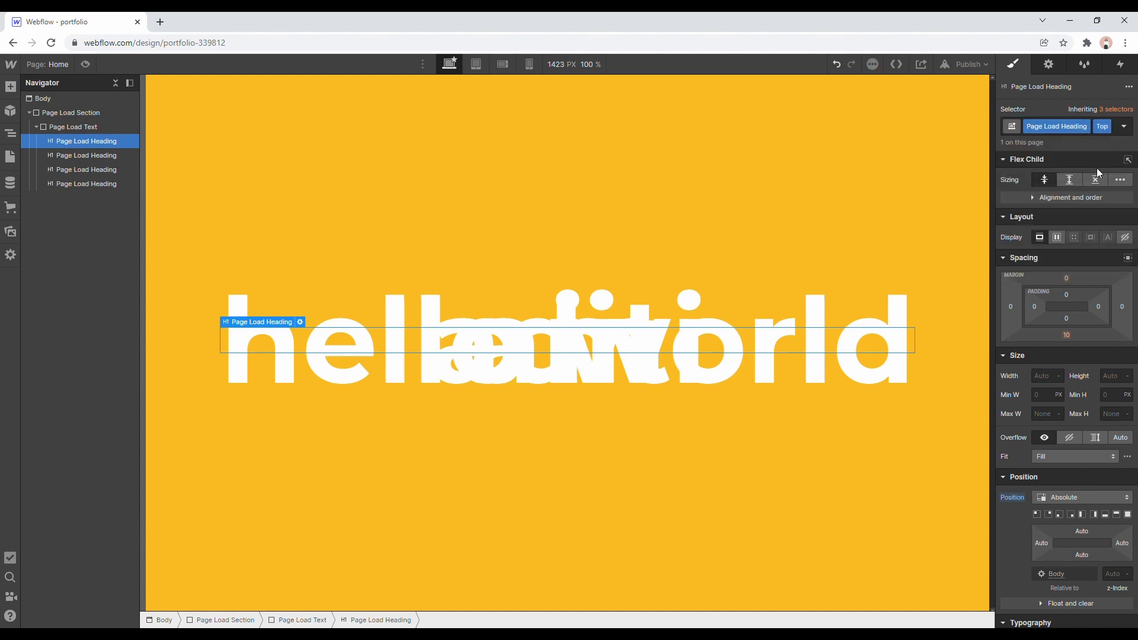
{"action": "scroll", "coordinate": [1086, 307], "scroll_direction": "down", "scroll_amount": 4}
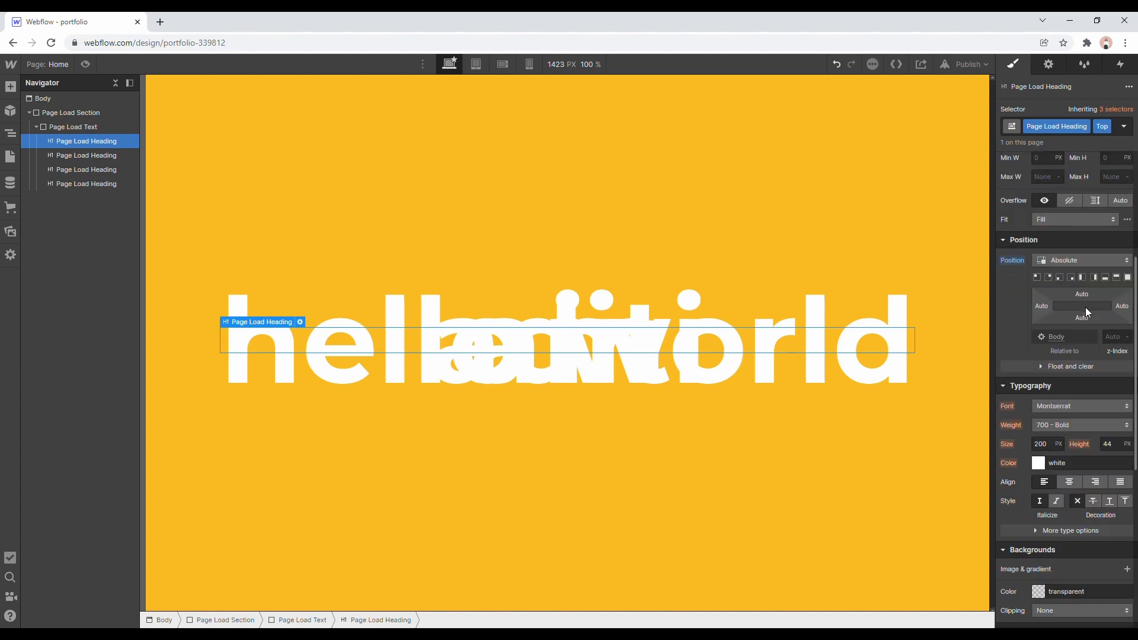
{"action": "scroll", "coordinate": [1086, 307], "scroll_direction": "up", "scroll_amount": 2}
{"action": "scroll", "coordinate": [1086, 307], "scroll_direction": "up", "scroll_amount": 2}
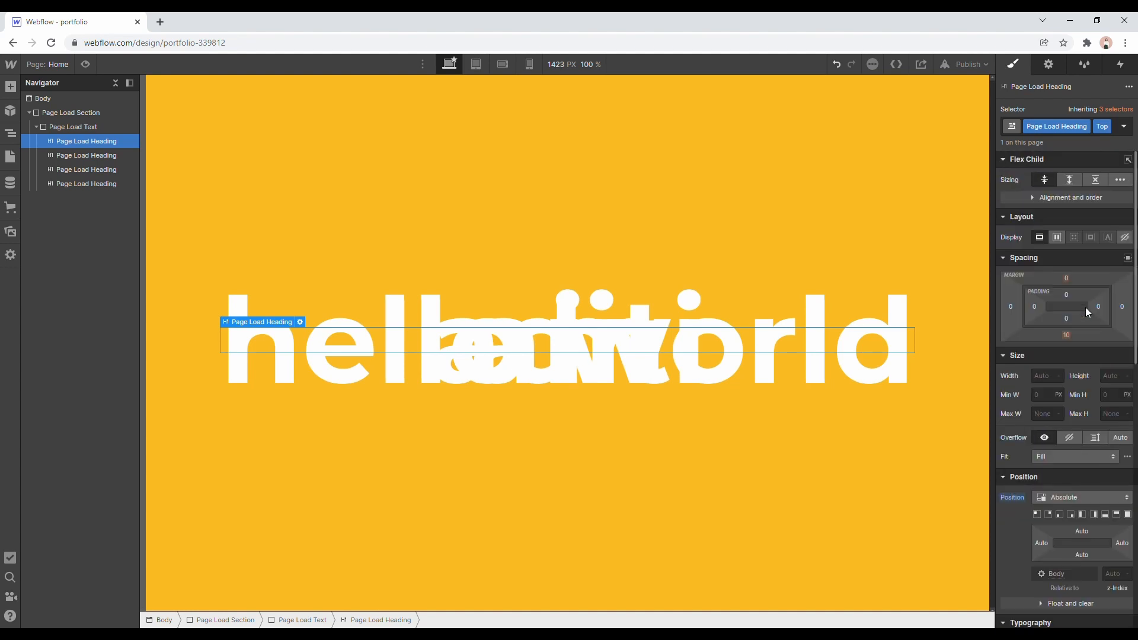
Set the Page Load Heading class's opacity to 0% via the second heading, and override it to 100% on the "hello world" heading's Top combo class.
{"action": "left_click", "coordinate": [98, 159]}
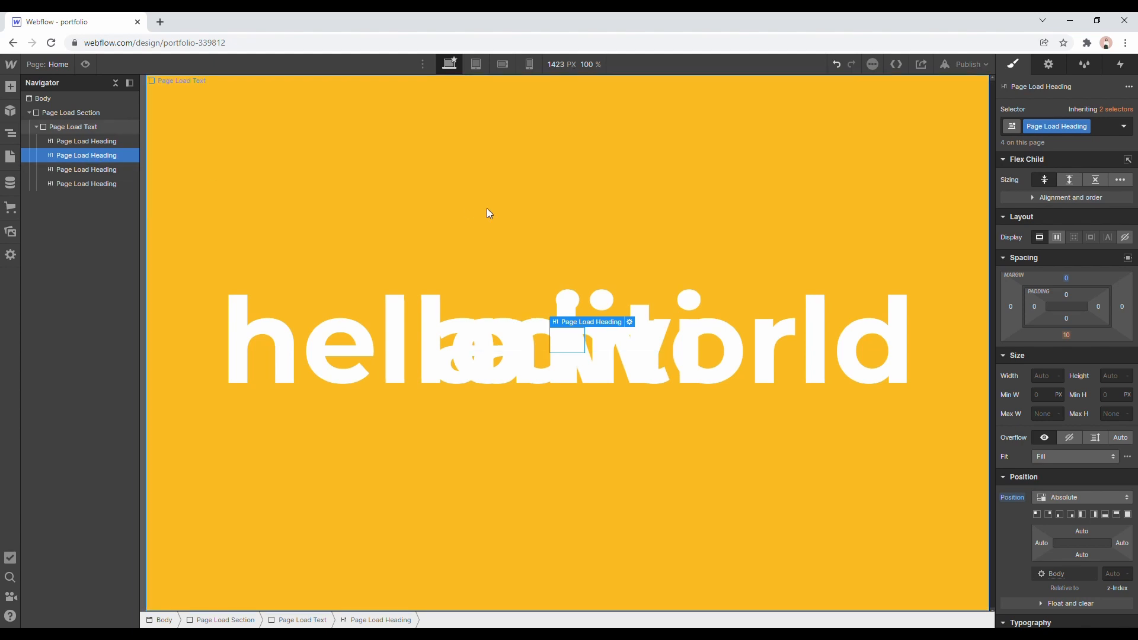
{"action": "scroll", "coordinate": [1043, 452], "scroll_direction": "down", "scroll_amount": 3}
{"action": "scroll", "coordinate": [1040, 453], "scroll_direction": "down", "scroll_amount": 6}
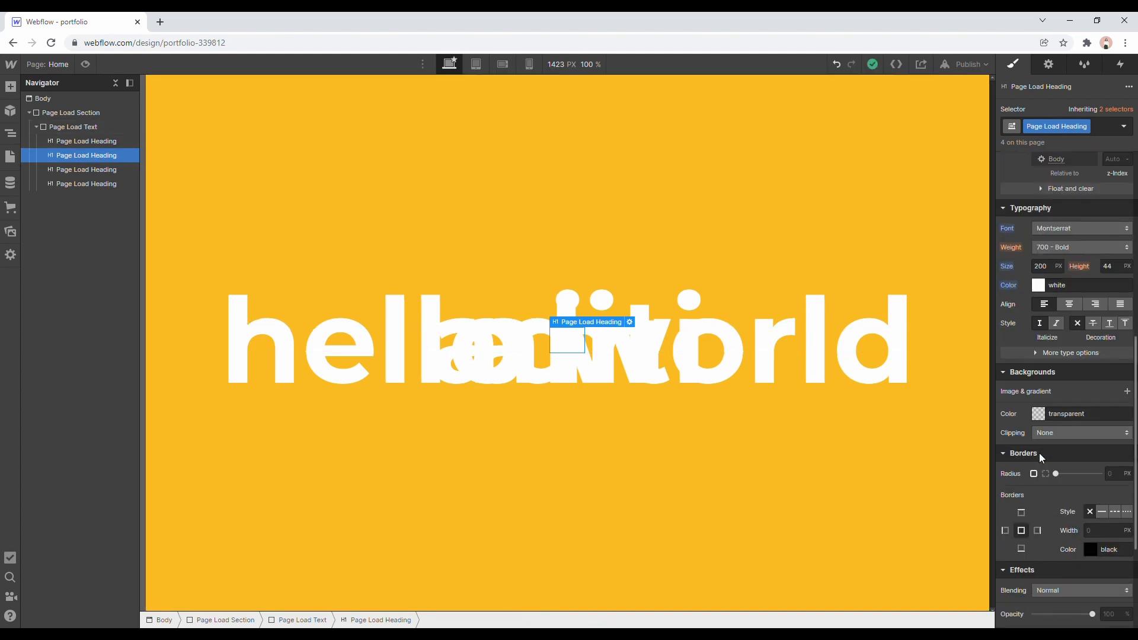
{"action": "scroll", "coordinate": [1070, 332], "scroll_direction": "down", "scroll_amount": 1}
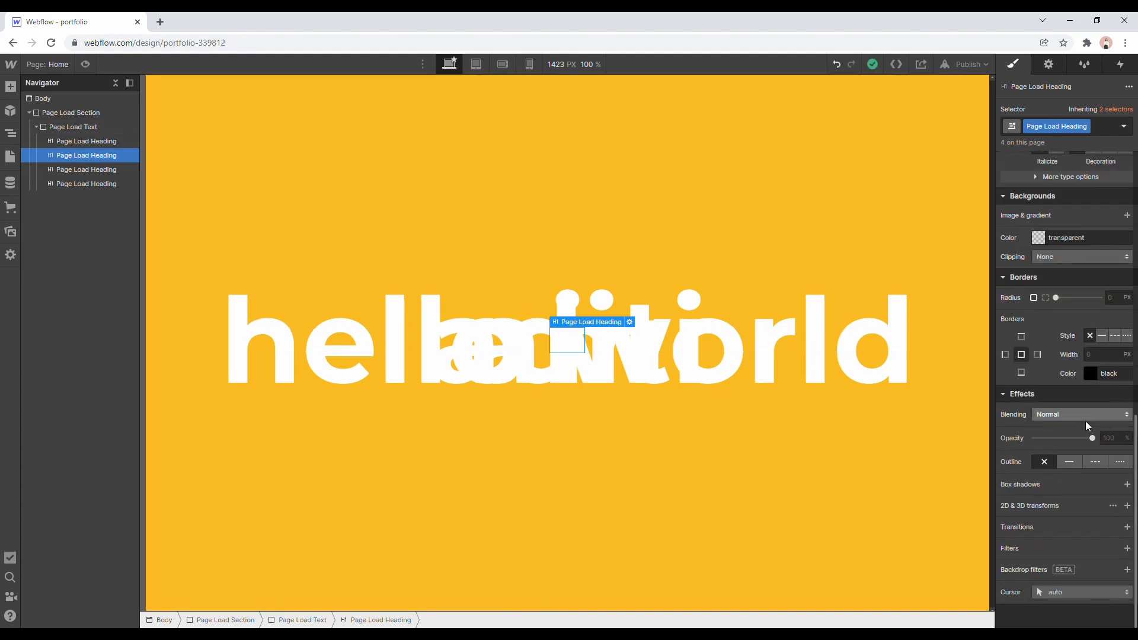
{"action": "left_click_drag", "start_coordinate": [1095, 440], "coordinate": [1034, 440]}
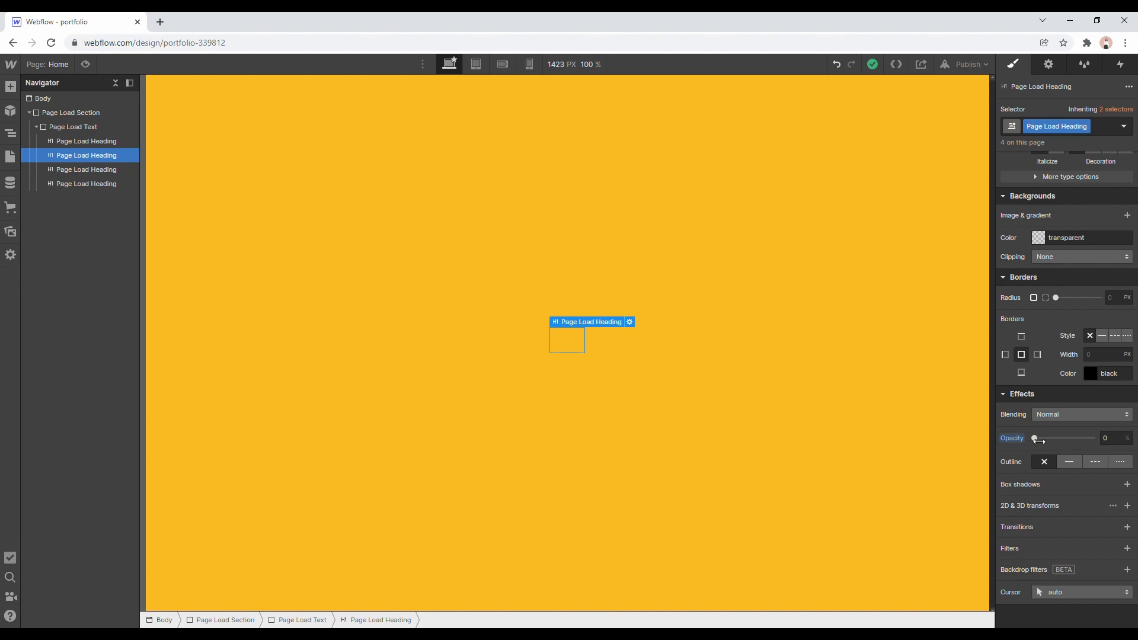
{"action": "left_click_drag", "start_coordinate": [1039, 441], "coordinate": [1092, 439]}
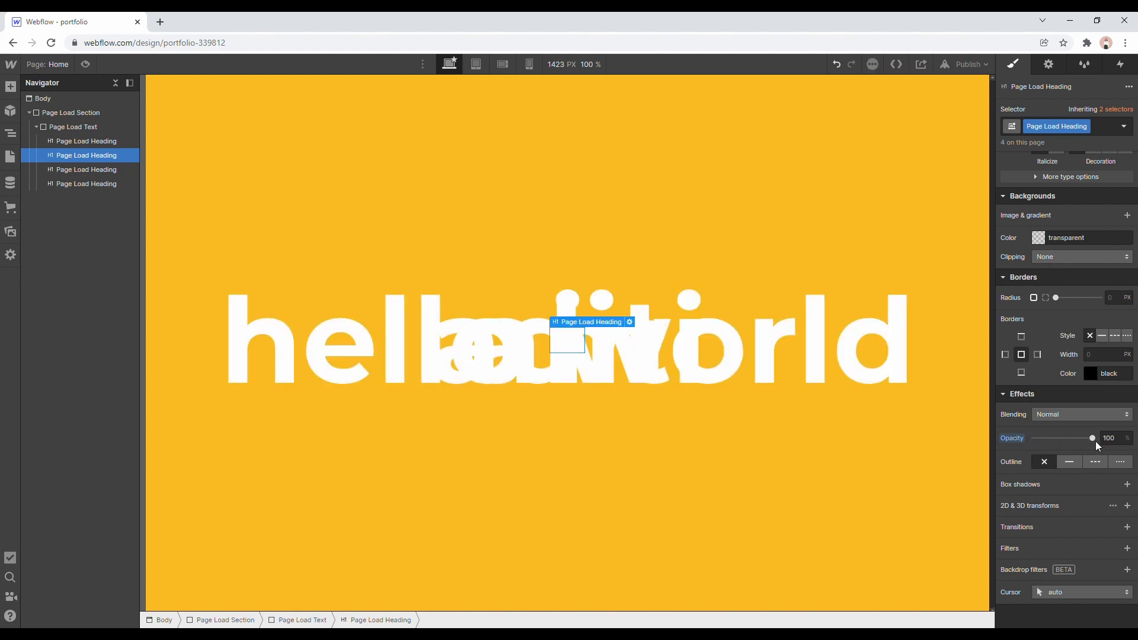
{"action": "left_click_drag", "start_coordinate": [1101, 442], "coordinate": [1035, 437]}
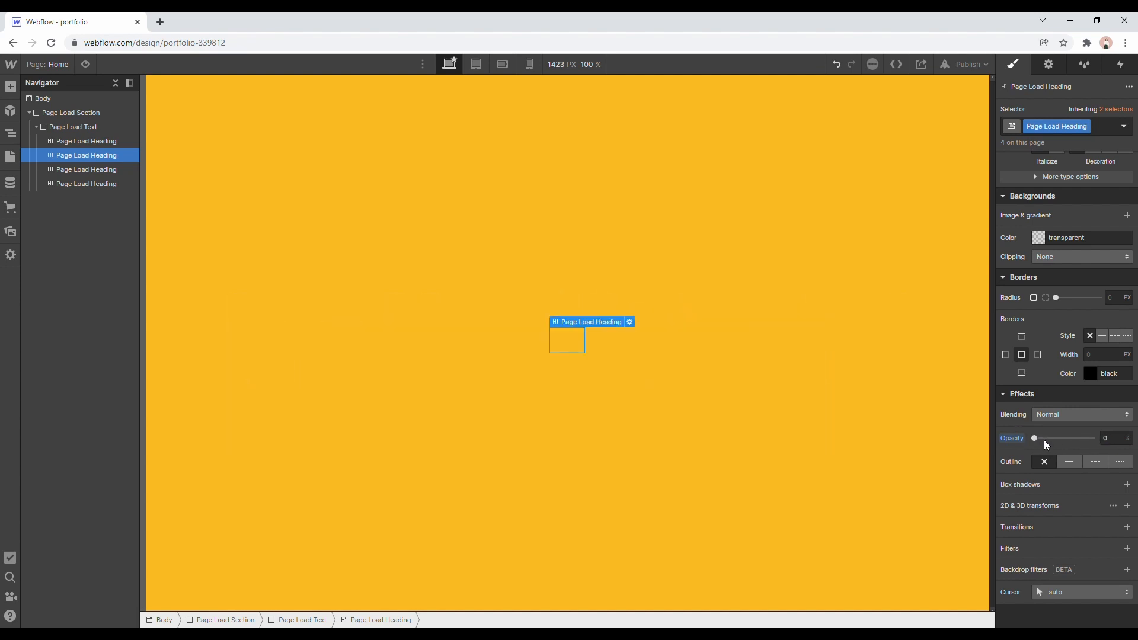
{"action": "left_click_drag", "start_coordinate": [1038, 441], "coordinate": [1108, 439]}
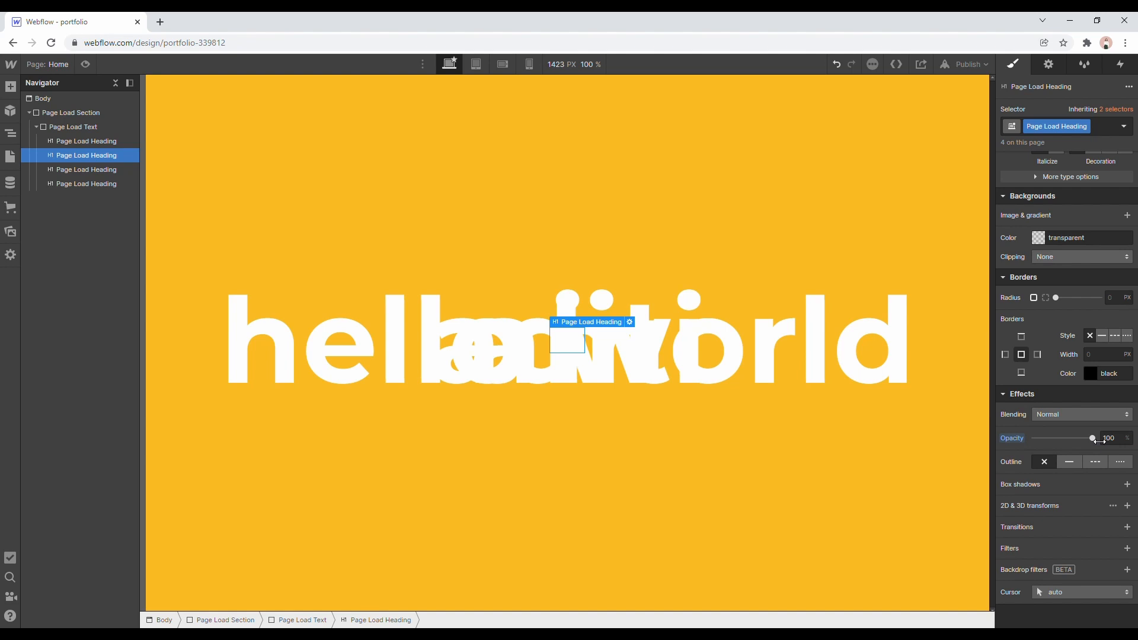
{"action": "left_click_drag", "start_coordinate": [1100, 440], "coordinate": [879, 447]}
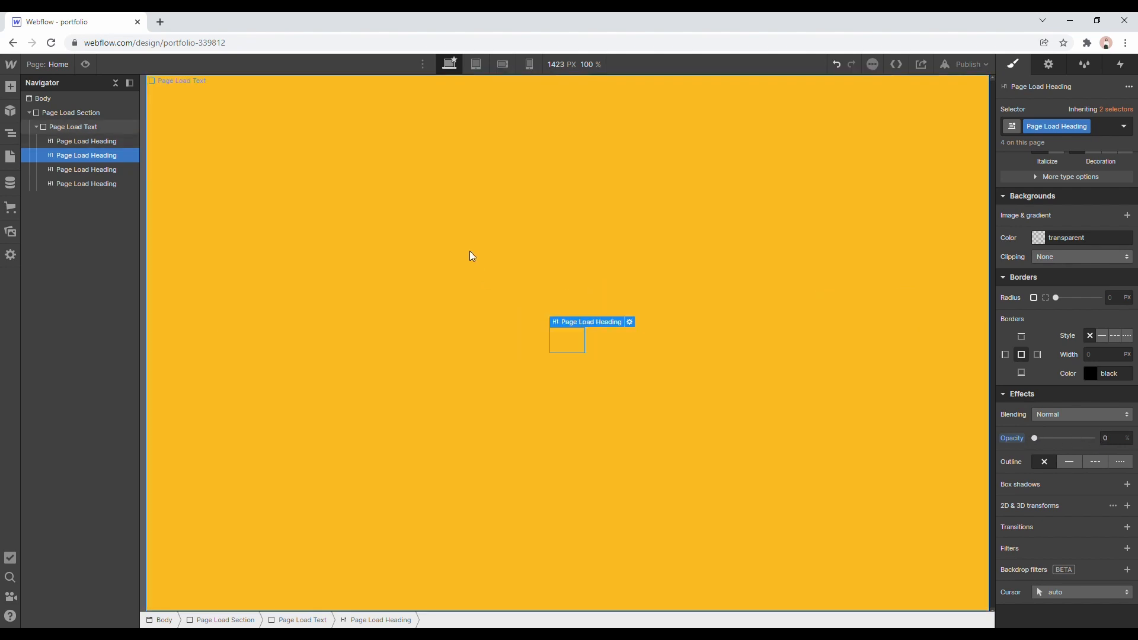
{"action": "left_click", "coordinate": [85, 143]}
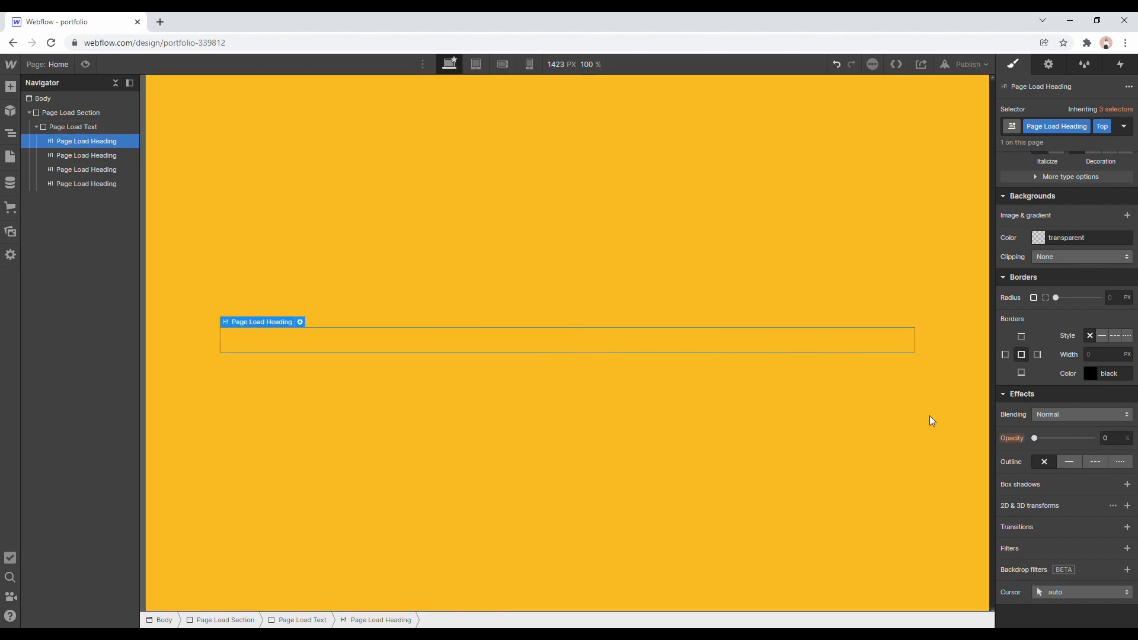
{"action": "left_click_drag", "start_coordinate": [1036, 440], "coordinate": [1094, 439]}
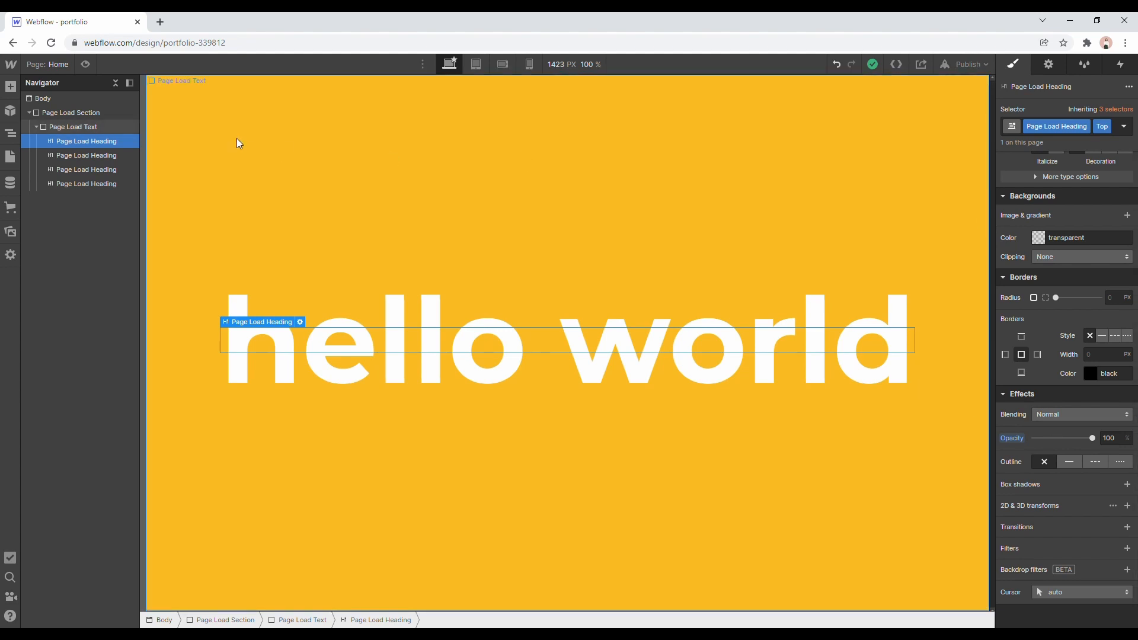
Add a page load trigger whose action when the page starts loading is to start an animation.
{"action": "left_click", "coordinate": [1124, 66]}
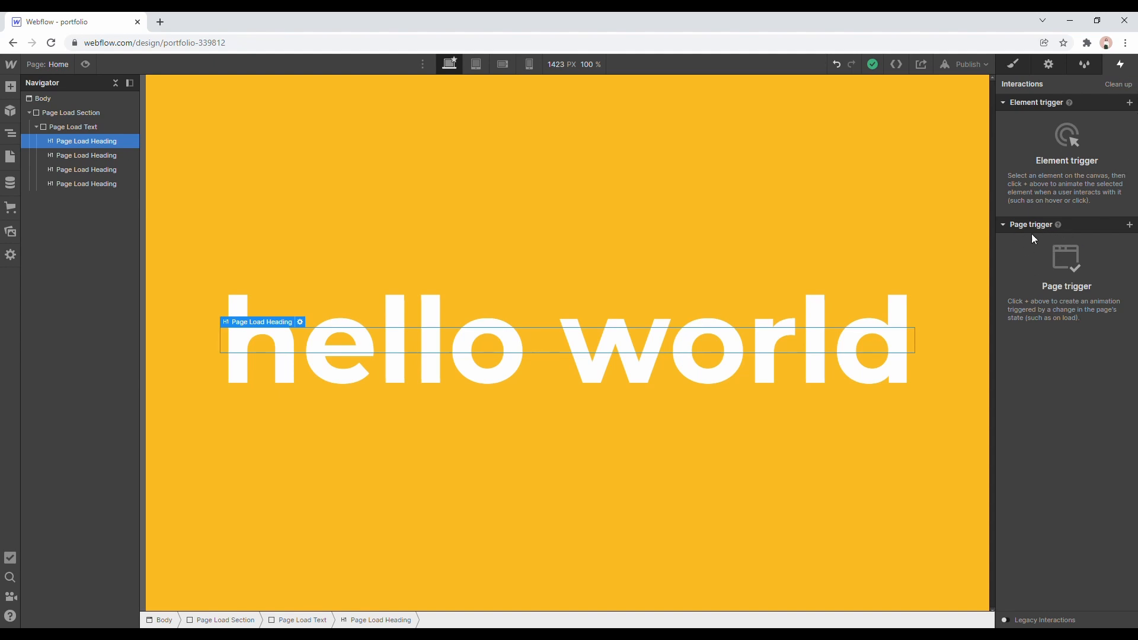
{"action": "left_click", "coordinate": [1130, 226]}
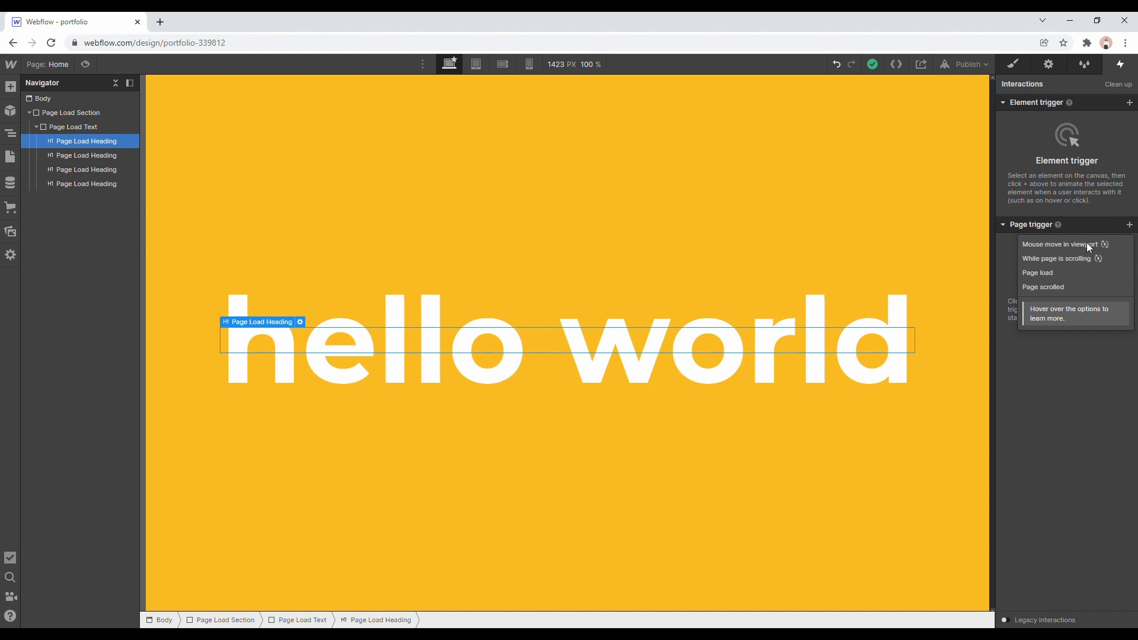
{"action": "left_click", "coordinate": [1036, 273]}
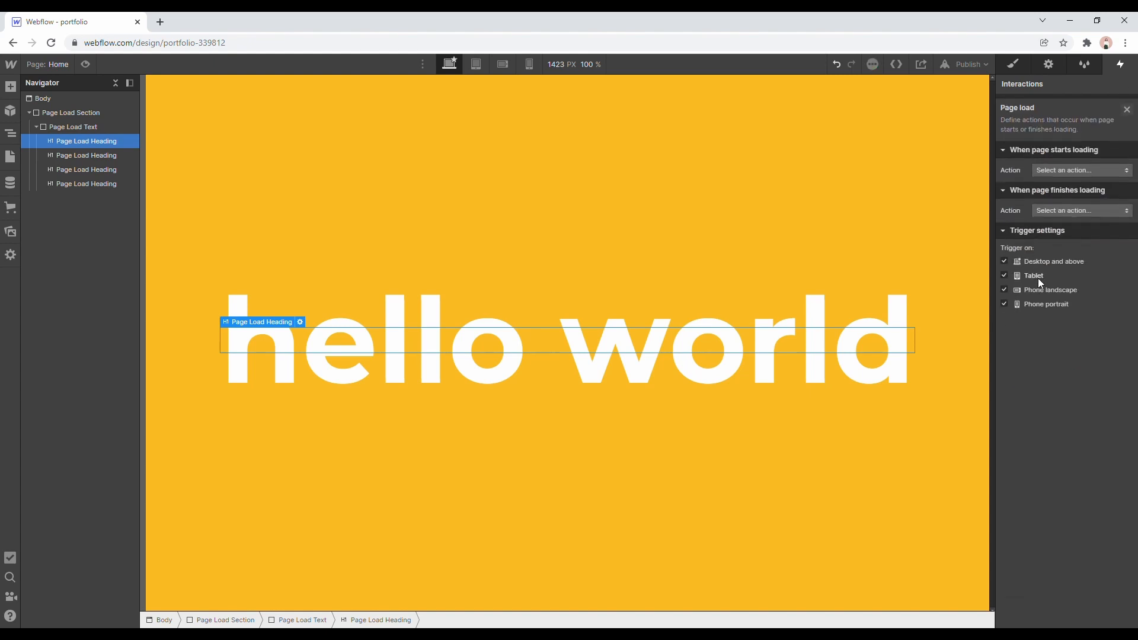
{"action": "left_click", "coordinate": [1055, 166]}
{"action": "left_click", "coordinate": [1056, 194]}
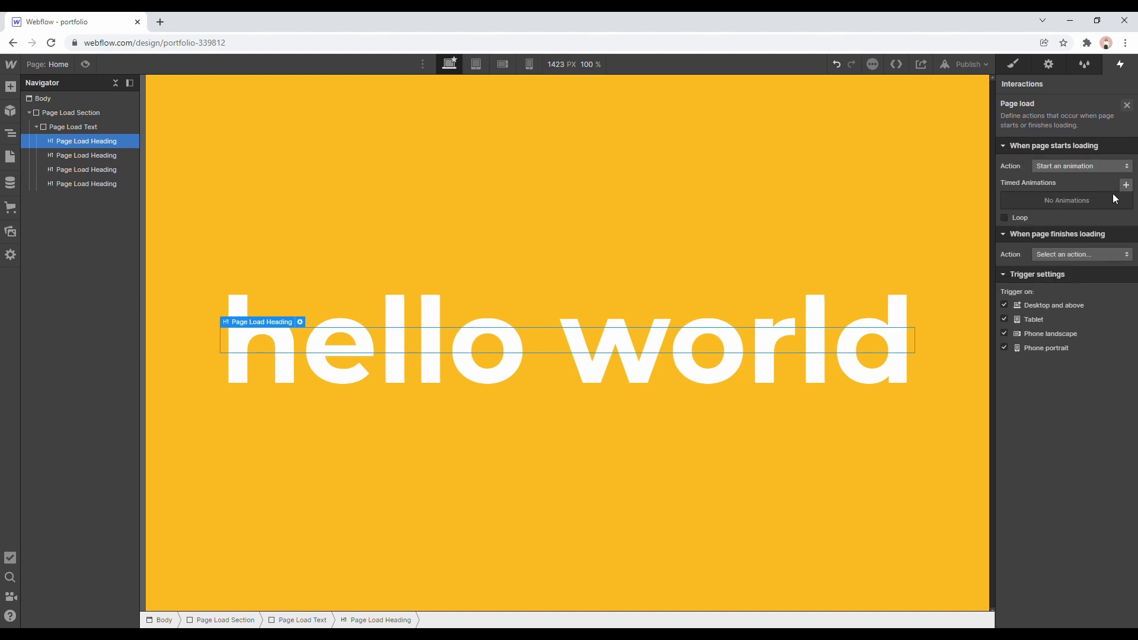
Create a timed animation for the page load trigger and name it "Page Load Animation".
{"action": "left_click", "coordinate": [1127, 185]}
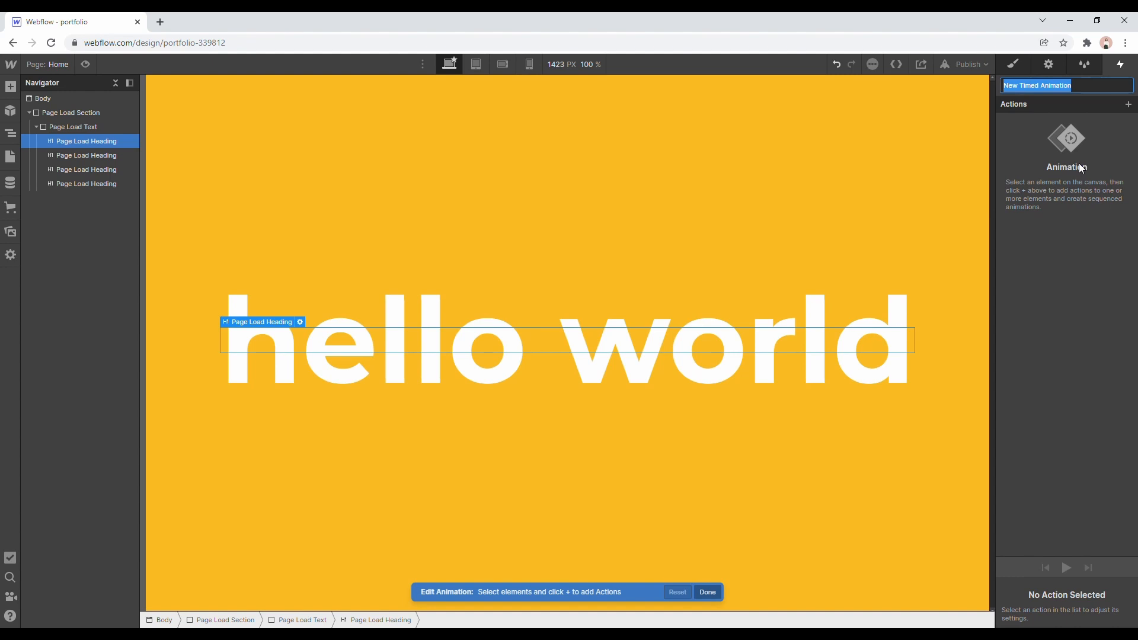
{"action": "type", "text": "Page Load "}
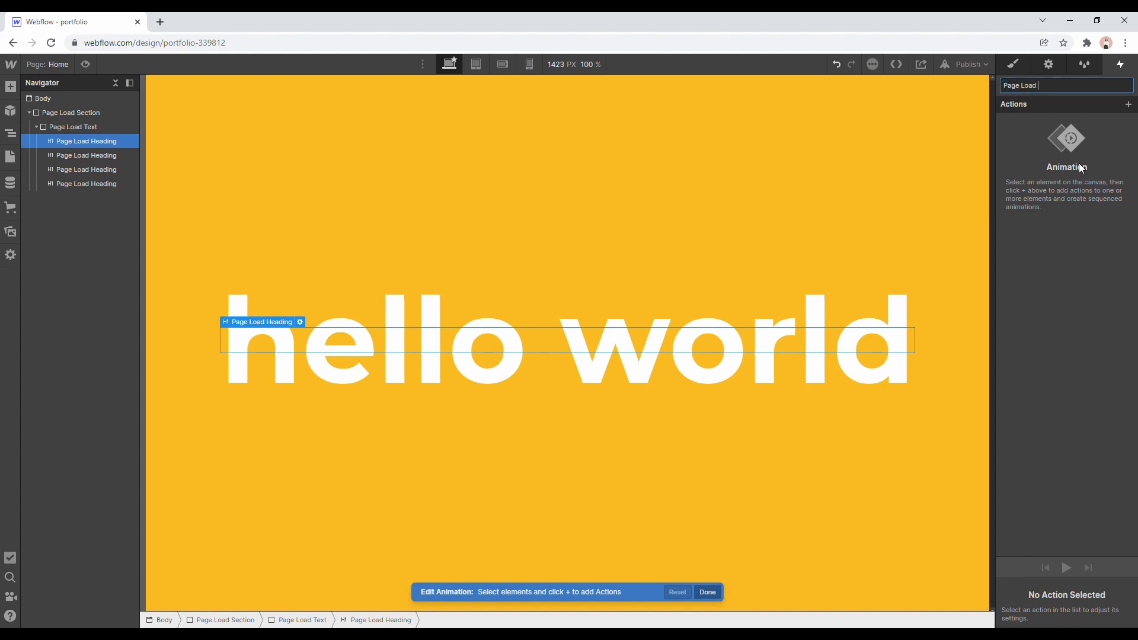
{"action": "type", "text": "Animation"}
{"action": "key", "text": "Return"}
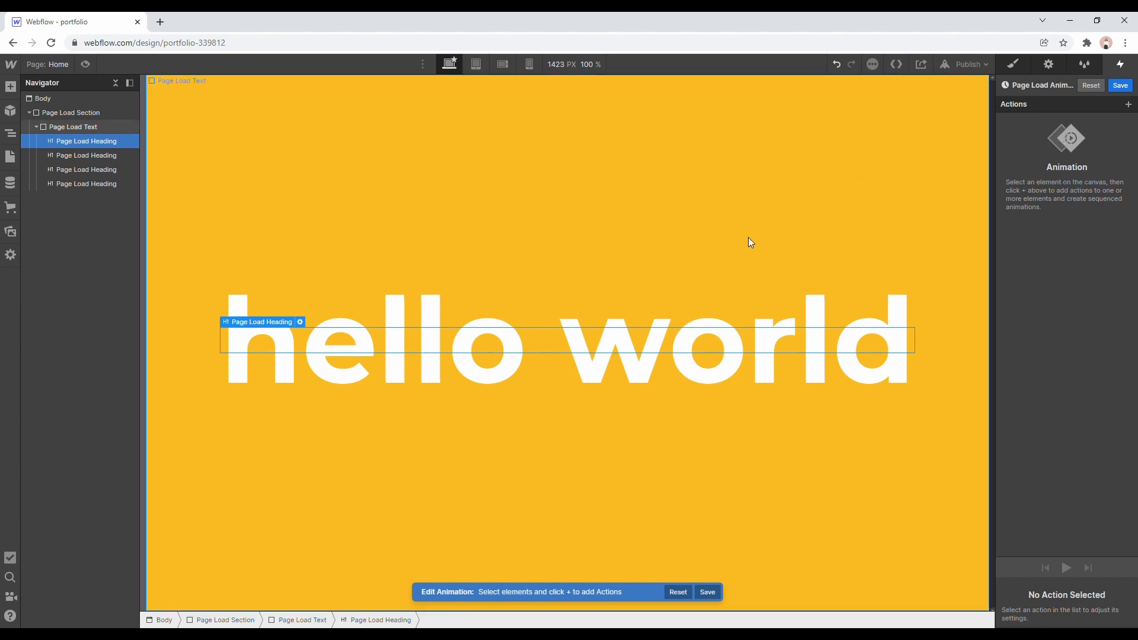
Add an opacity action at 100% for the "hello world" heading to the animation.
{"action": "left_click", "coordinate": [1129, 105]}
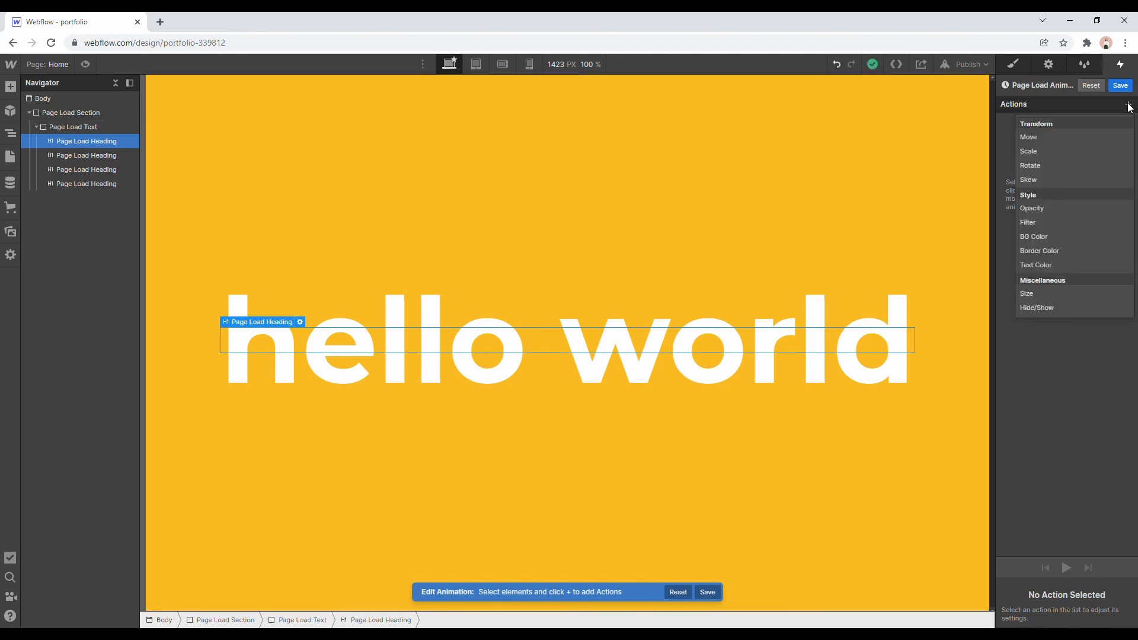
{"action": "left_click", "coordinate": [1071, 208]}
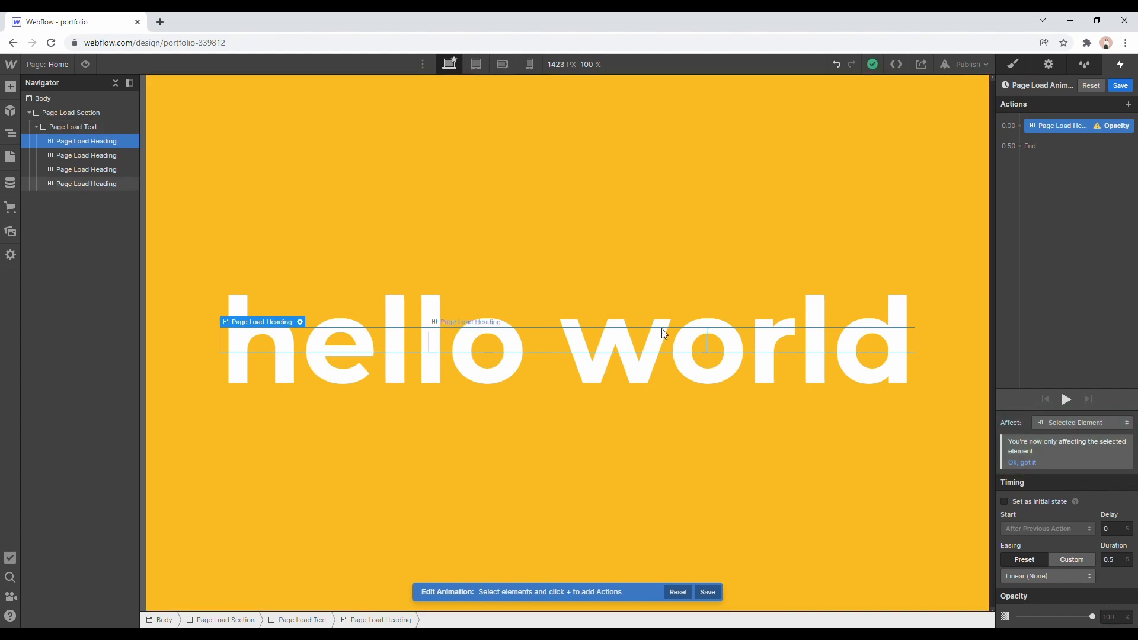
{"action": "left_click", "coordinate": [1113, 617]}
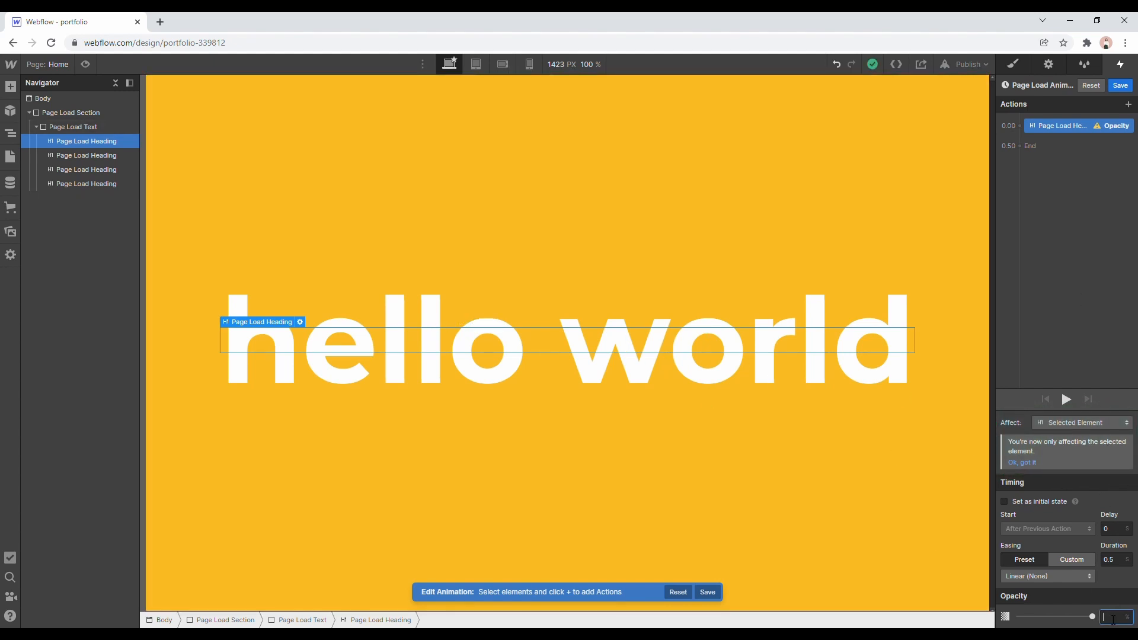
{"action": "type", "text": "100"}
Add a second opacity action at 0% for the "hello world" heading after the first one and preview the fade.
{"action": "left_click", "coordinate": [1032, 149]}
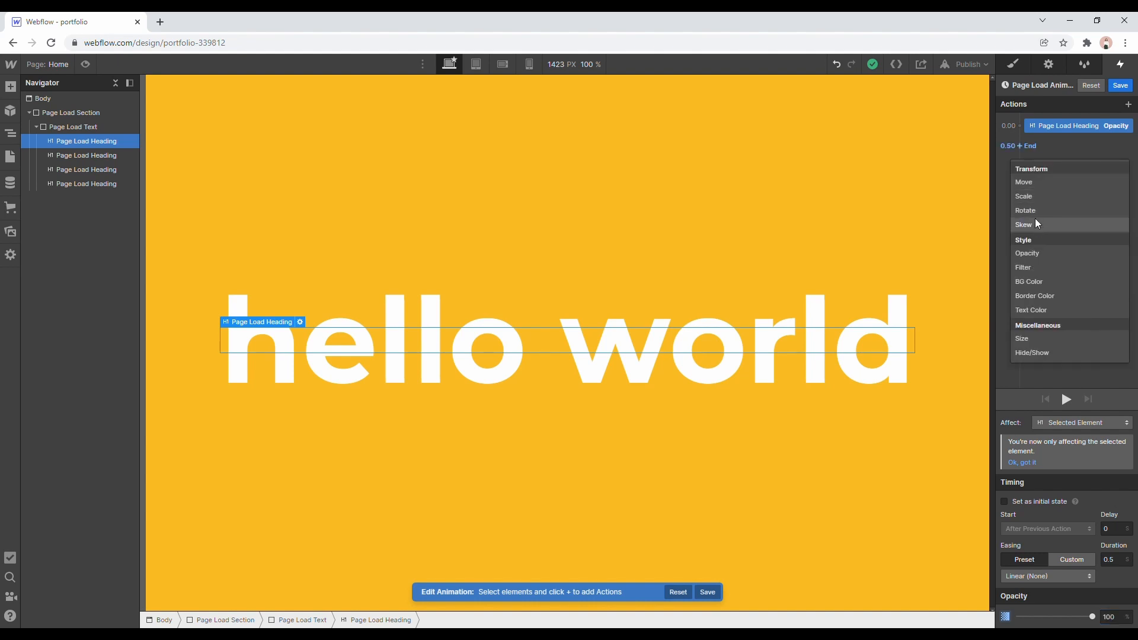
{"action": "left_click", "coordinate": [1037, 253]}
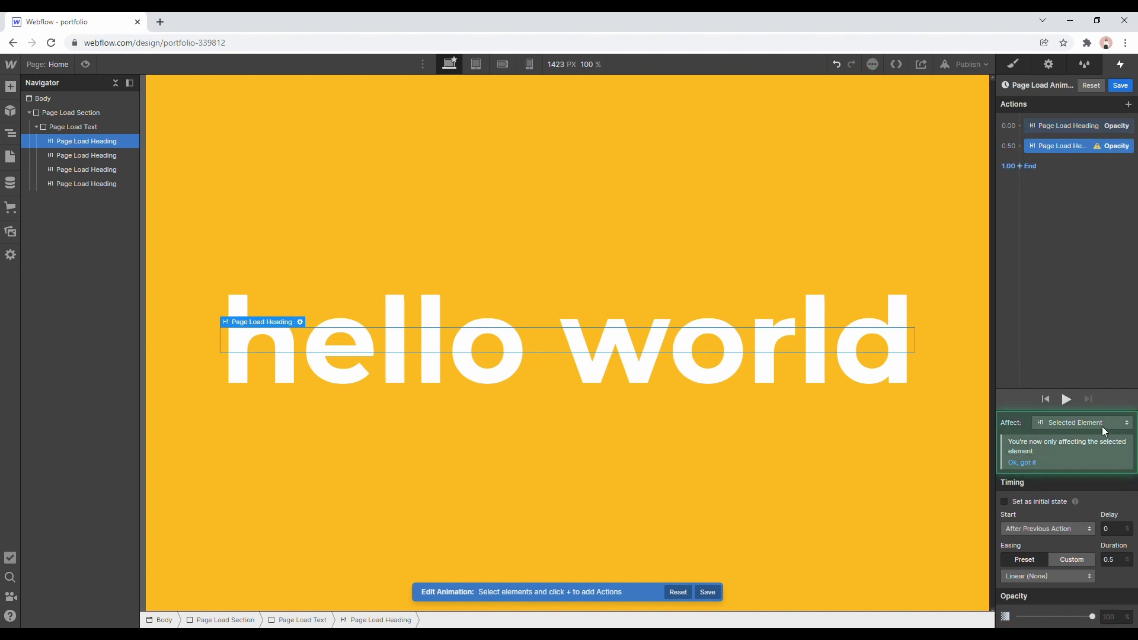
{"action": "left_click", "coordinate": [1114, 617]}
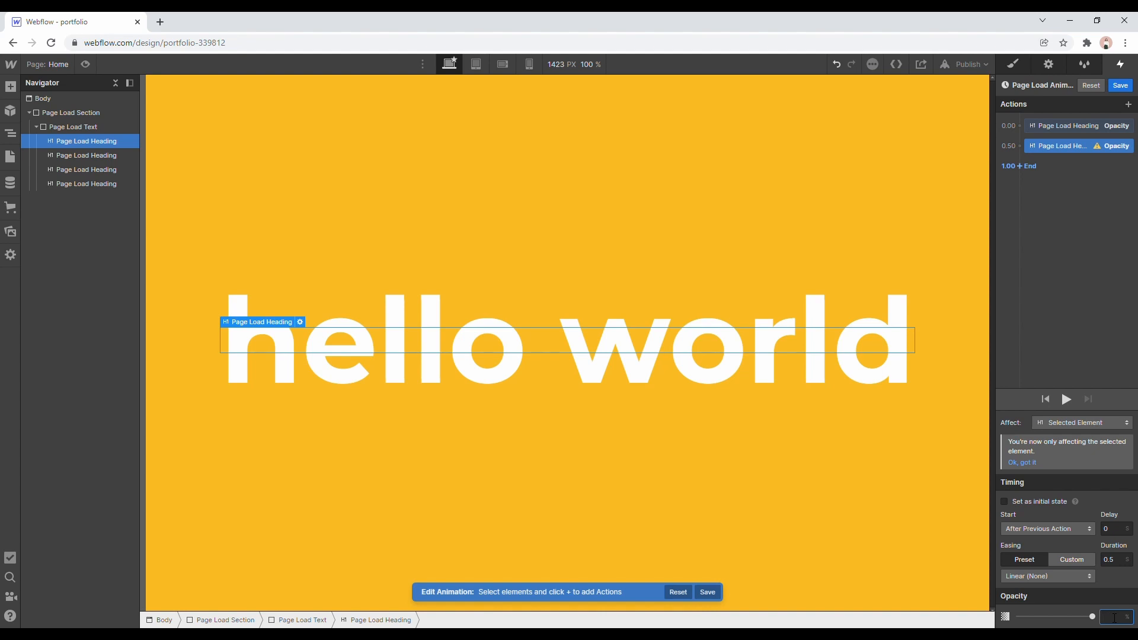
{"action": "type", "text": "0"}
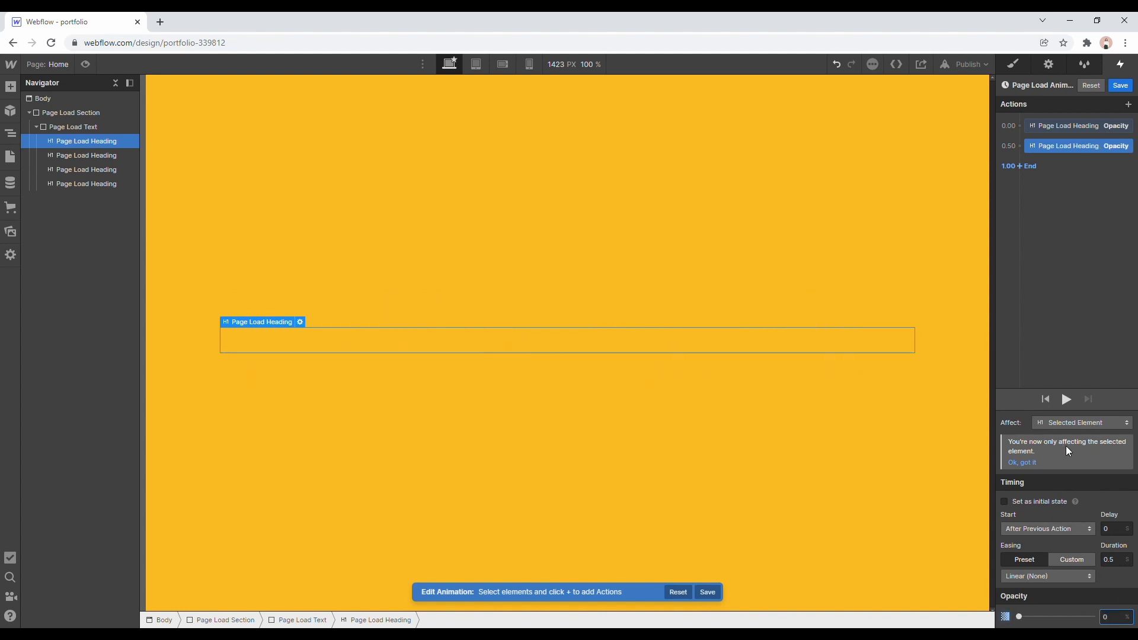
{"action": "left_click", "coordinate": [1066, 398]}
{"action": "left_click", "coordinate": [1066, 399]}
Set the duration of both "hello world" opacity actions to 1 second and preview the animation.
{"action": "left_click", "coordinate": [1067, 126]}
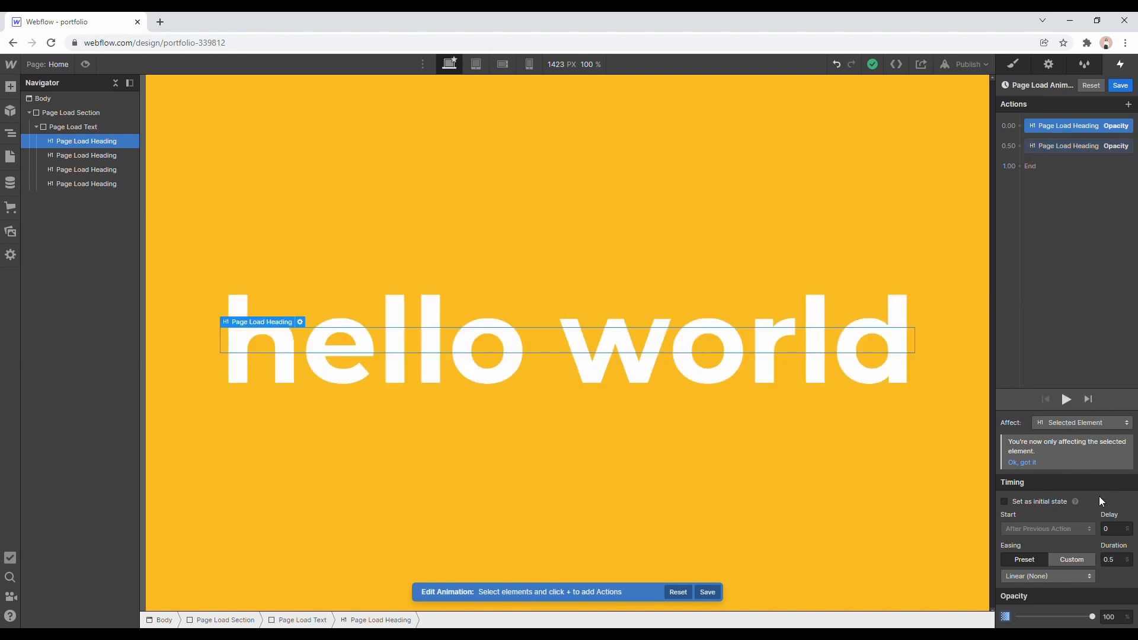
{"action": "left_click", "coordinate": [1121, 564]}
{"action": "type", "text": "1"}
{"action": "left_click", "coordinate": [1048, 153]}
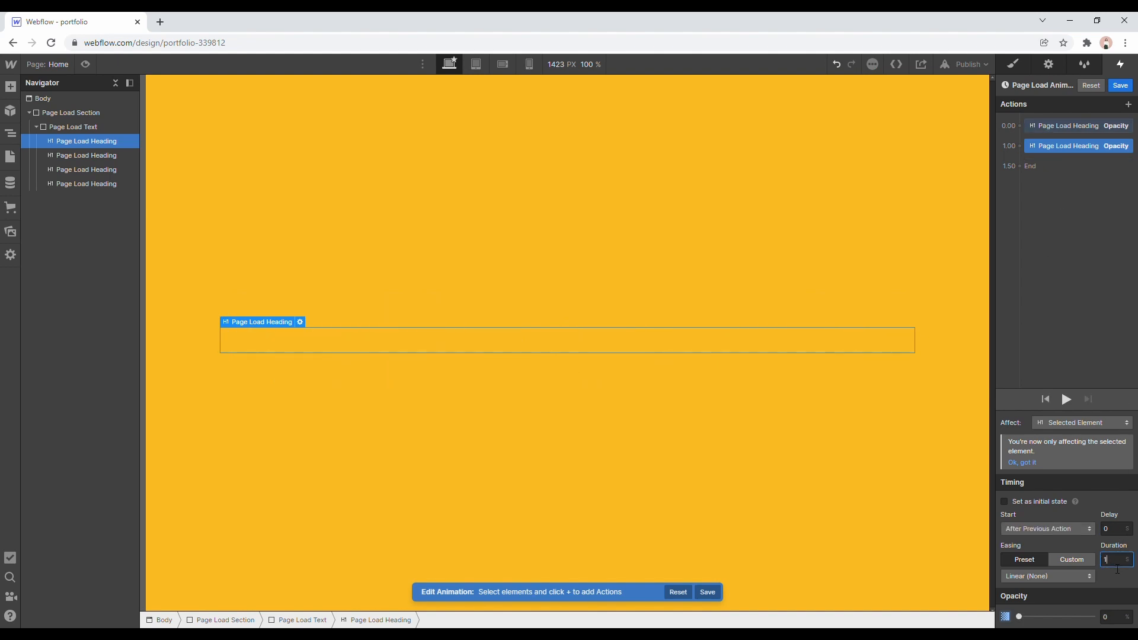
{"action": "left_click", "coordinate": [1065, 400]}
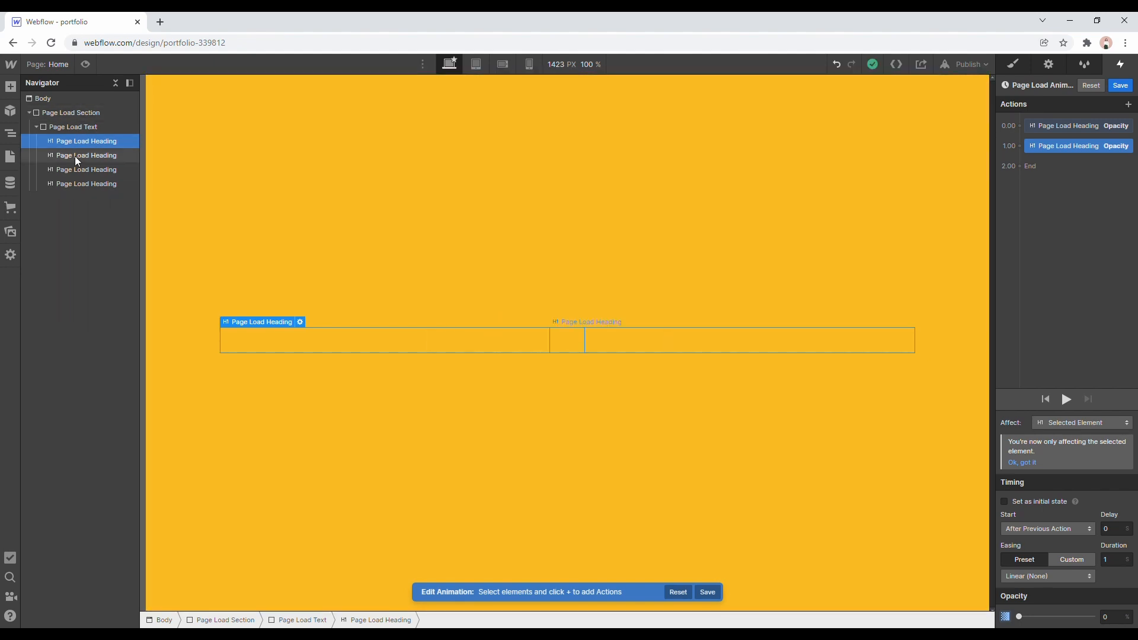
{"action": "left_click", "coordinate": [98, 158]}
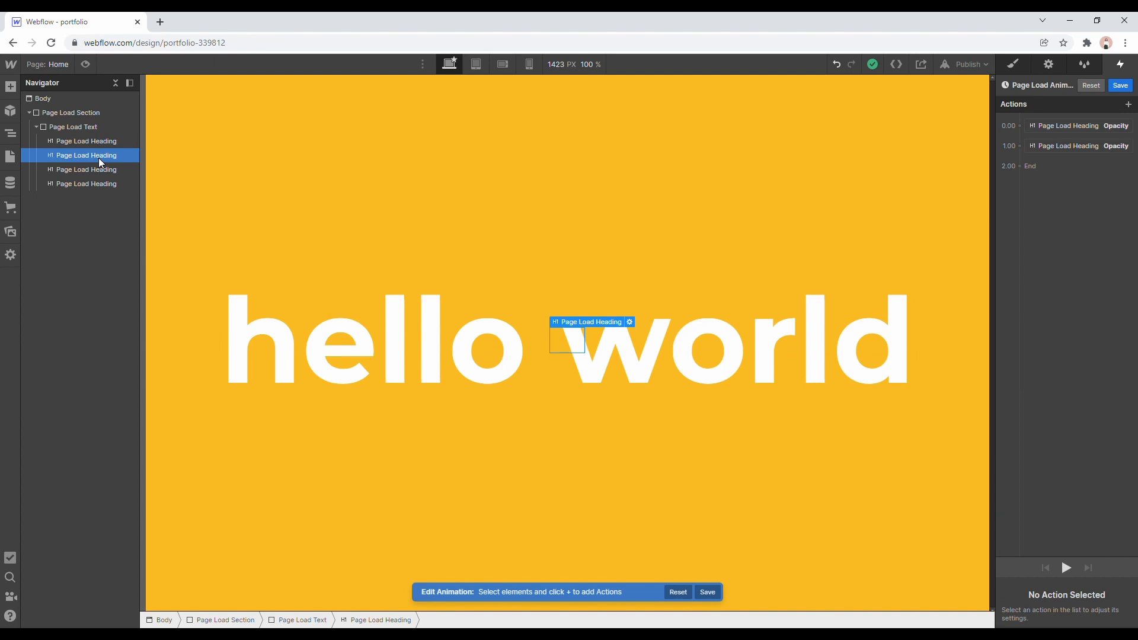
{"action": "left_click", "coordinate": [99, 142]}
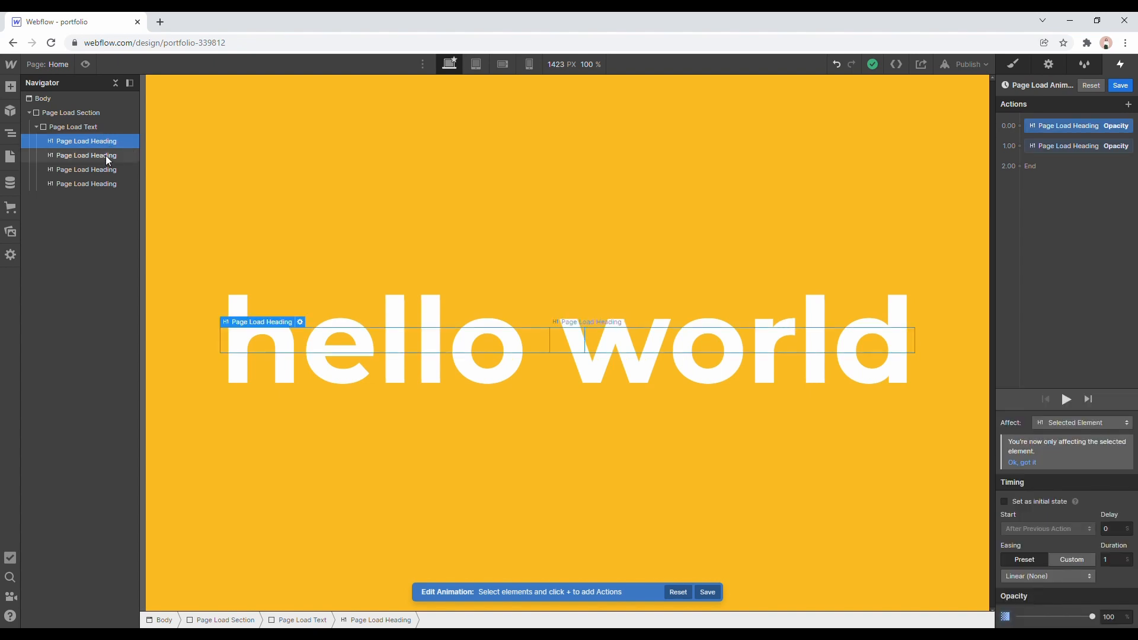
Add an opacity action at 100% with a 1 second duration for the "i" heading at the animation's end.
{"action": "left_click", "coordinate": [106, 155]}
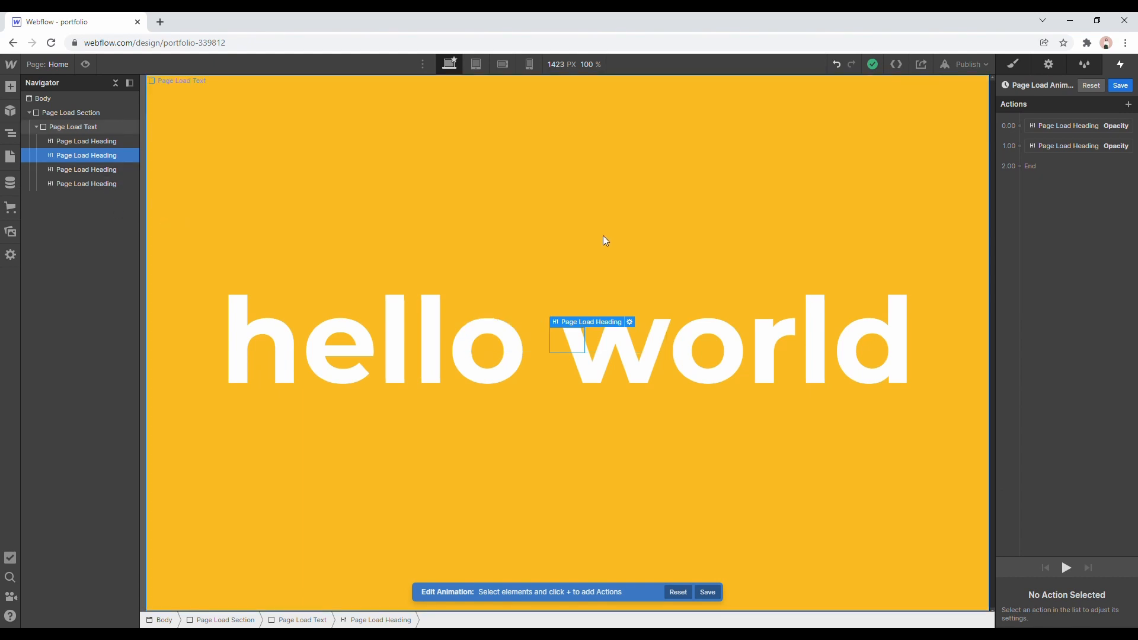
{"action": "left_click", "coordinate": [1038, 165]}
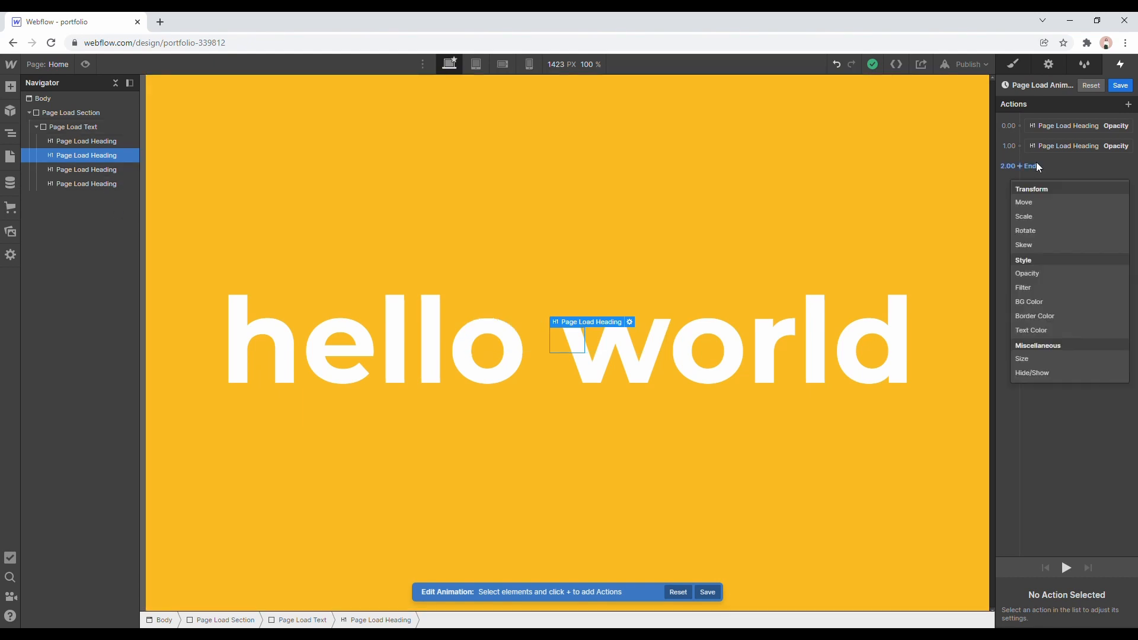
{"action": "left_click", "coordinate": [1035, 274]}
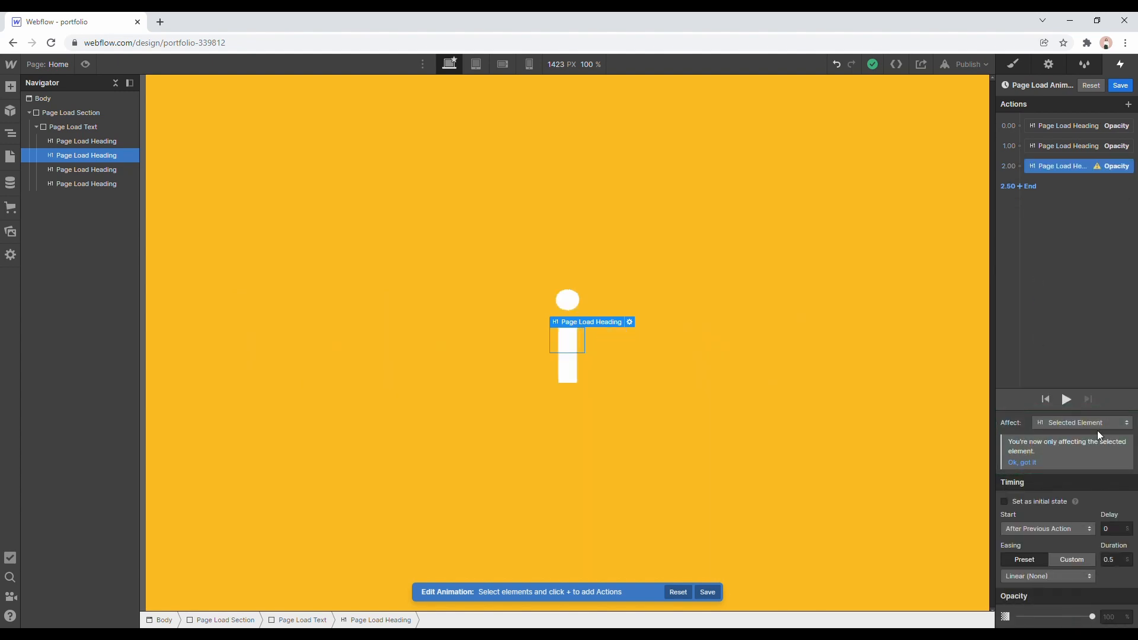
{"action": "left_click", "coordinate": [1115, 563]}
{"action": "type", "text": "1"}
{"action": "left_click", "coordinate": [1118, 617]}
{"action": "type", "text": "1"}
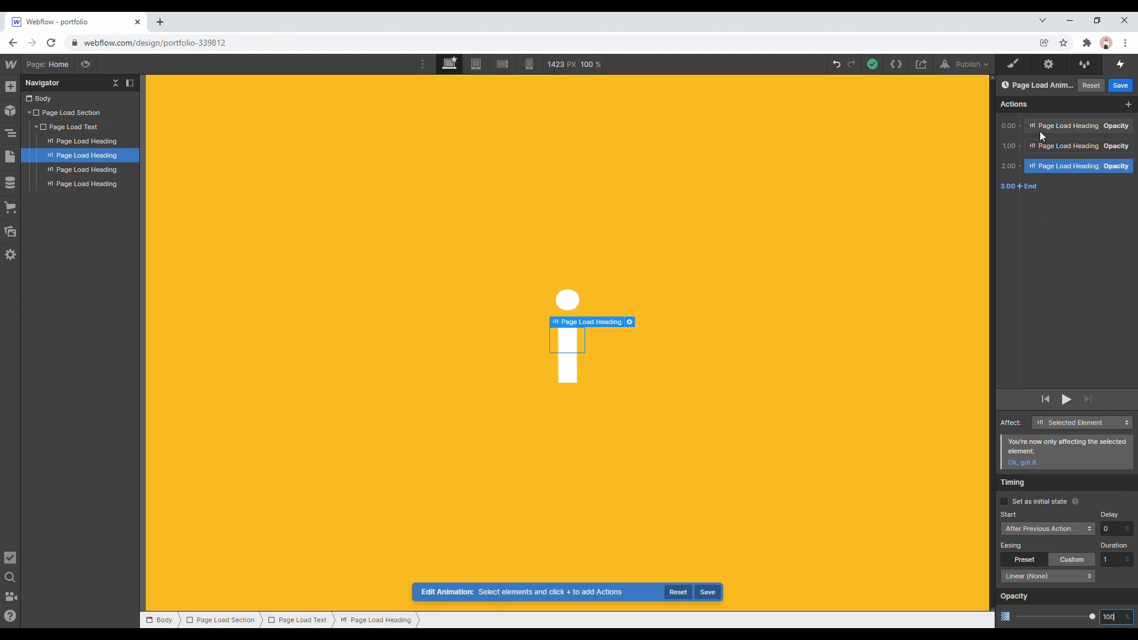
Add a second opacity action for the "i" heading at 0% with a 1 second duration.
{"action": "left_click", "coordinate": [1031, 186]}
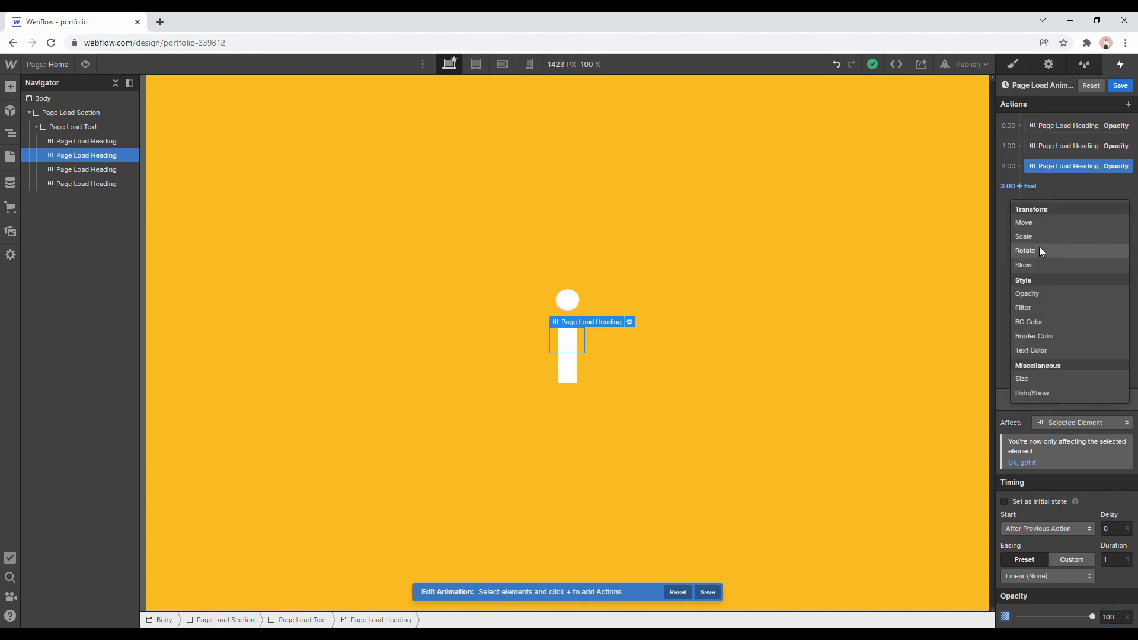
{"action": "left_click", "coordinate": [1033, 293]}
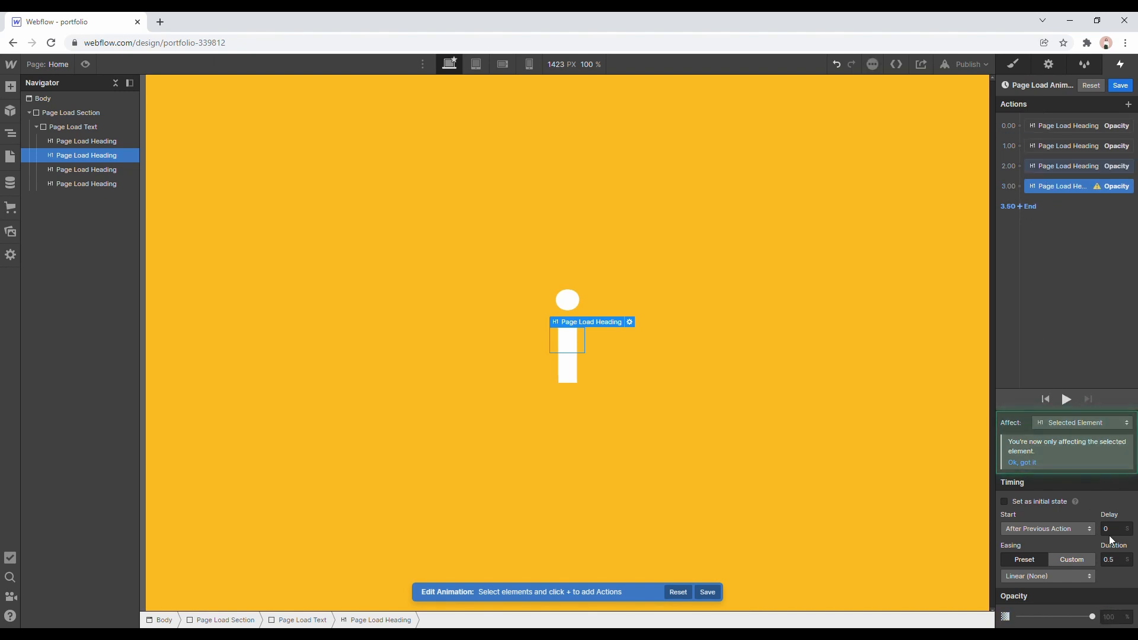
{"action": "left_click", "coordinate": [1115, 560]}
{"action": "type", "text": "1"}
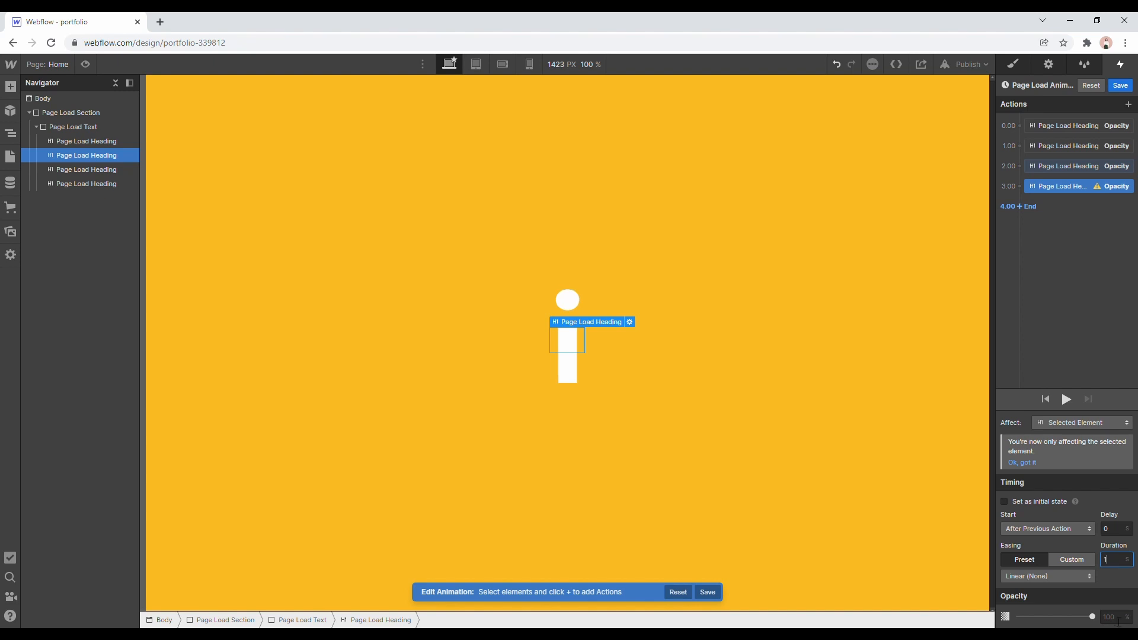
{"action": "left_click", "coordinate": [1117, 620]}
{"action": "type", "text": "0"}
{"action": "key", "text": "Return"}
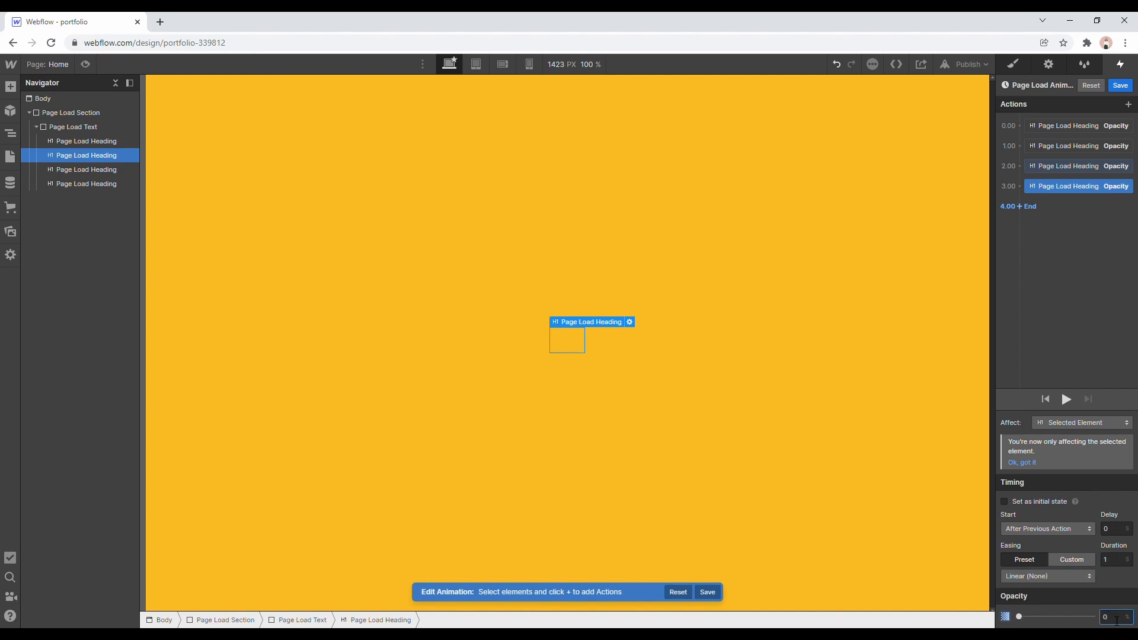
Add an opacity action at 100% lasting 1 second for the "am" heading after the "i" heading's actions.
{"action": "left_click", "coordinate": [88, 175]}
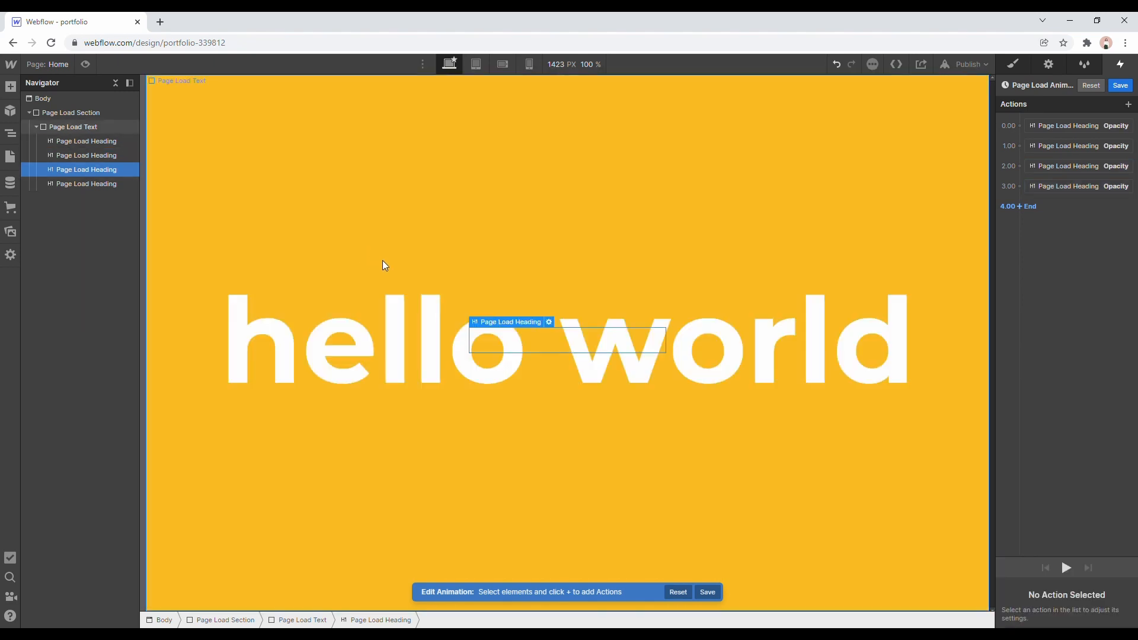
{"action": "left_click", "coordinate": [1036, 206]}
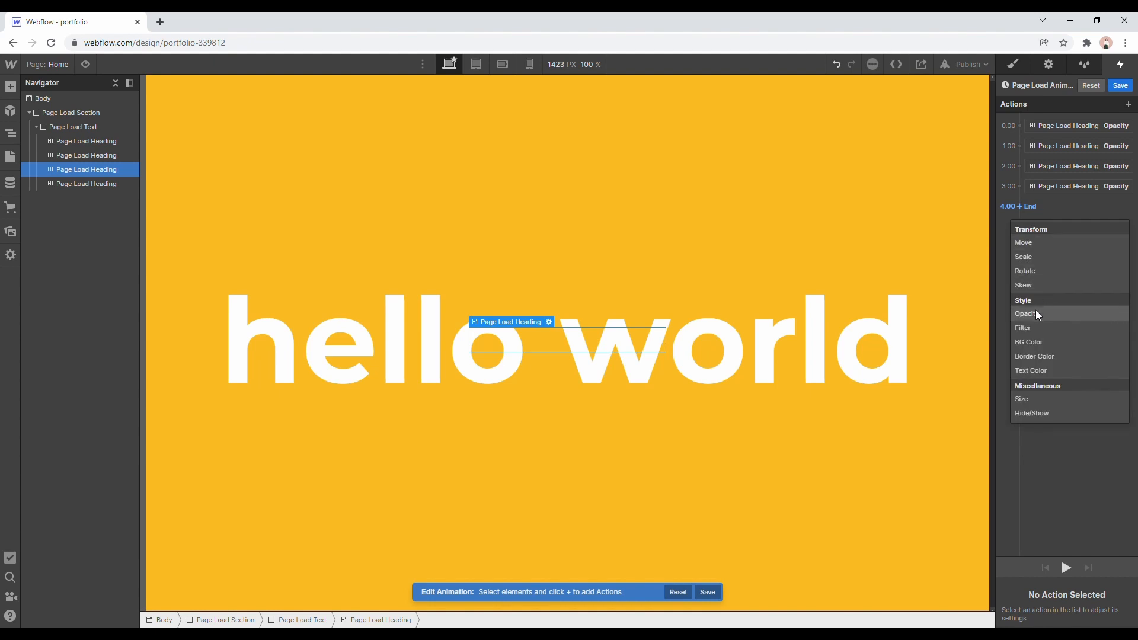
{"action": "left_click", "coordinate": [1048, 314]}
{"action": "left_click", "coordinate": [1114, 559]}
{"action": "type", "text": "1"}
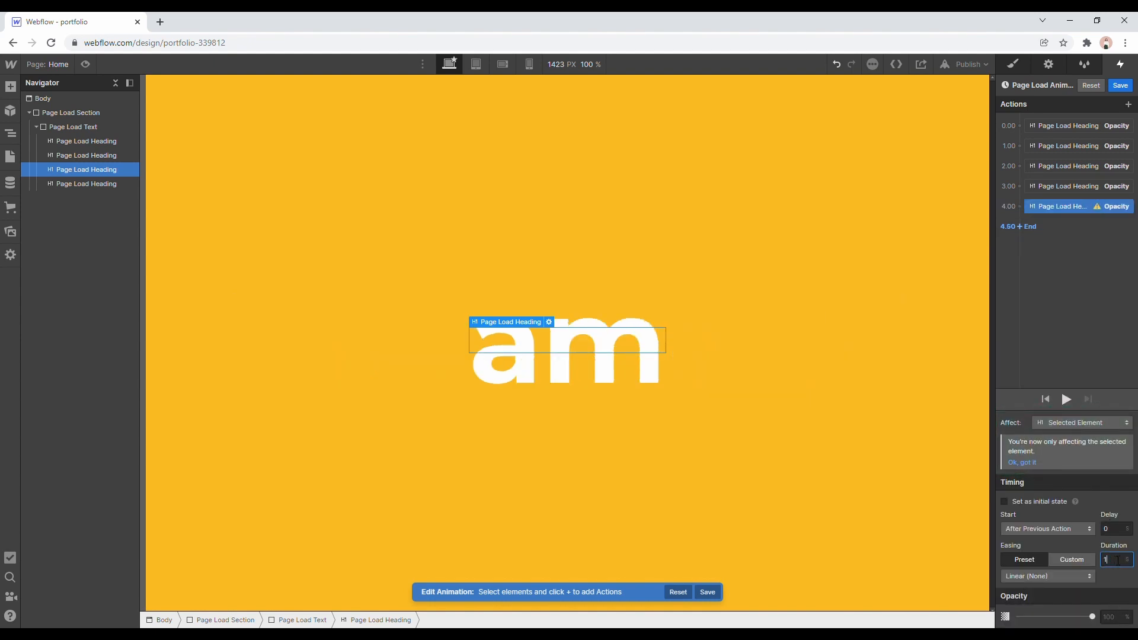
{"action": "key", "text": "Return"}
{"action": "left_click", "coordinate": [1125, 617]}
{"action": "type", "text": "1"}
Add a second opacity action for the "am" heading at 0% lasting 1 second.
{"action": "left_click", "coordinate": [1033, 226]}
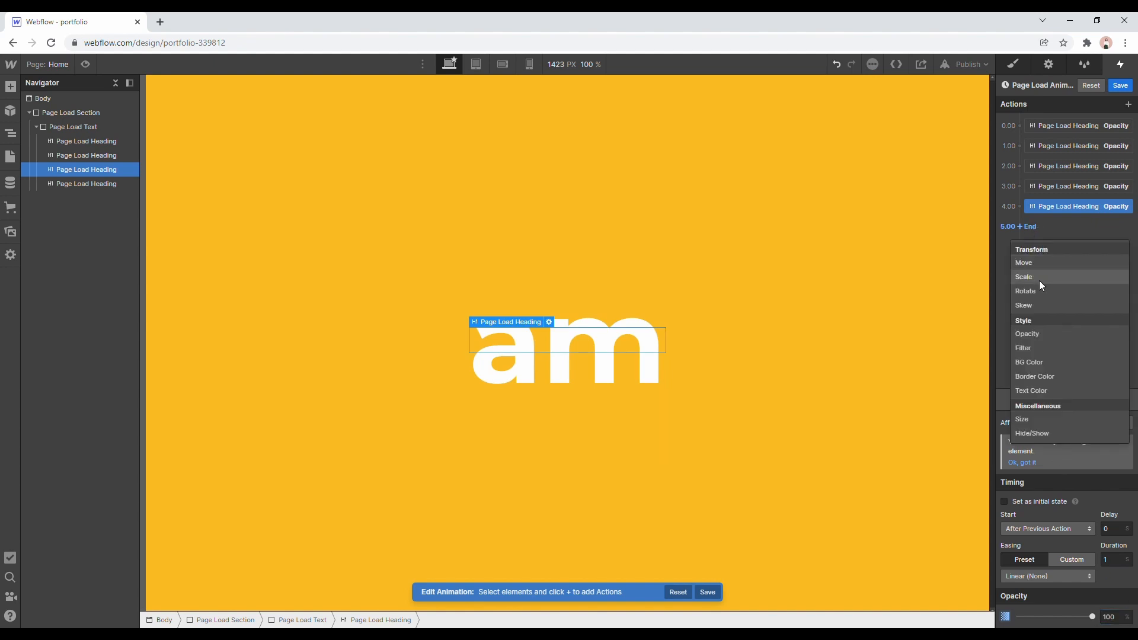
{"action": "left_click", "coordinate": [1034, 332]}
{"action": "left_click", "coordinate": [1126, 563]}
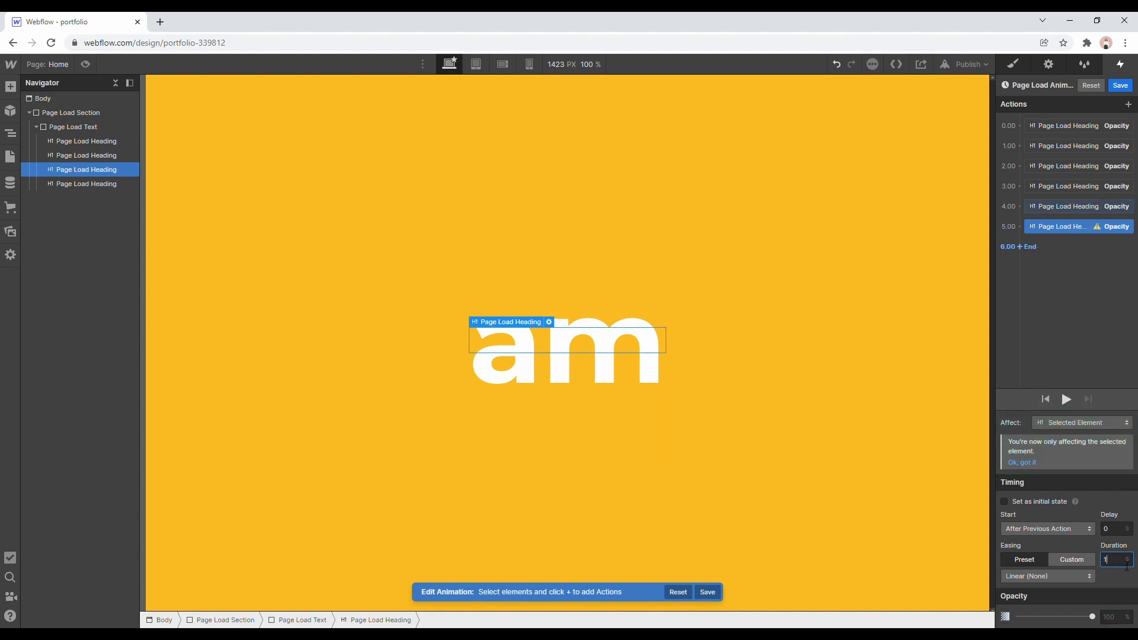
{"action": "type", "text": "1"}
{"action": "left_click", "coordinate": [1125, 617]}
{"action": "type", "text": "0"}
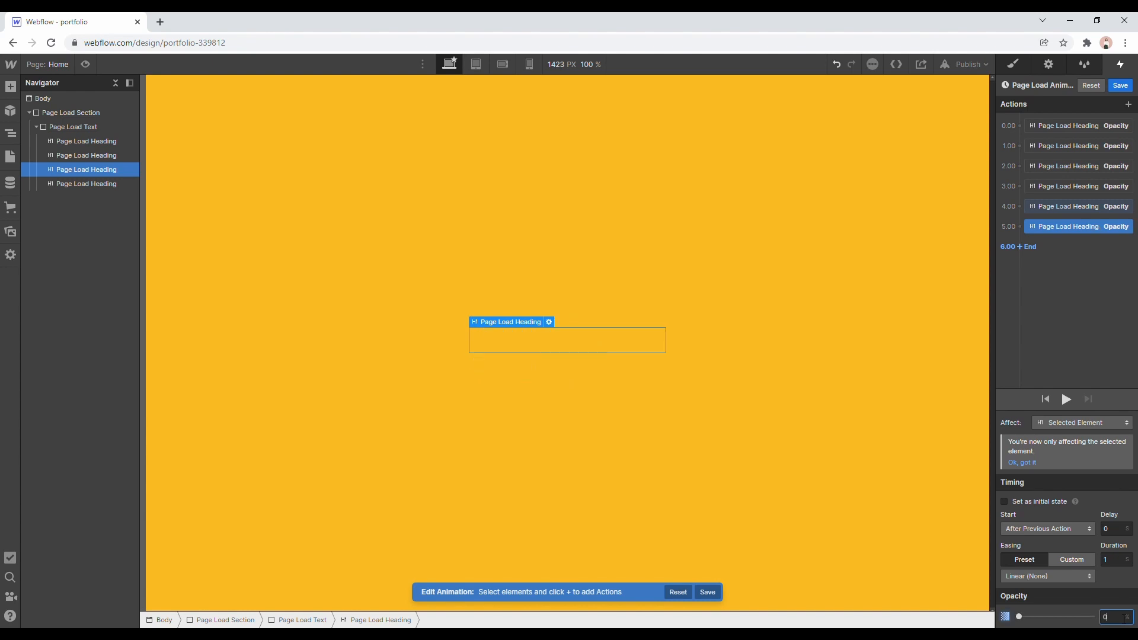
Add an opacity action at 100% with a 1 second duration for the fourth heading, the name.
{"action": "left_click", "coordinate": [120, 185]}
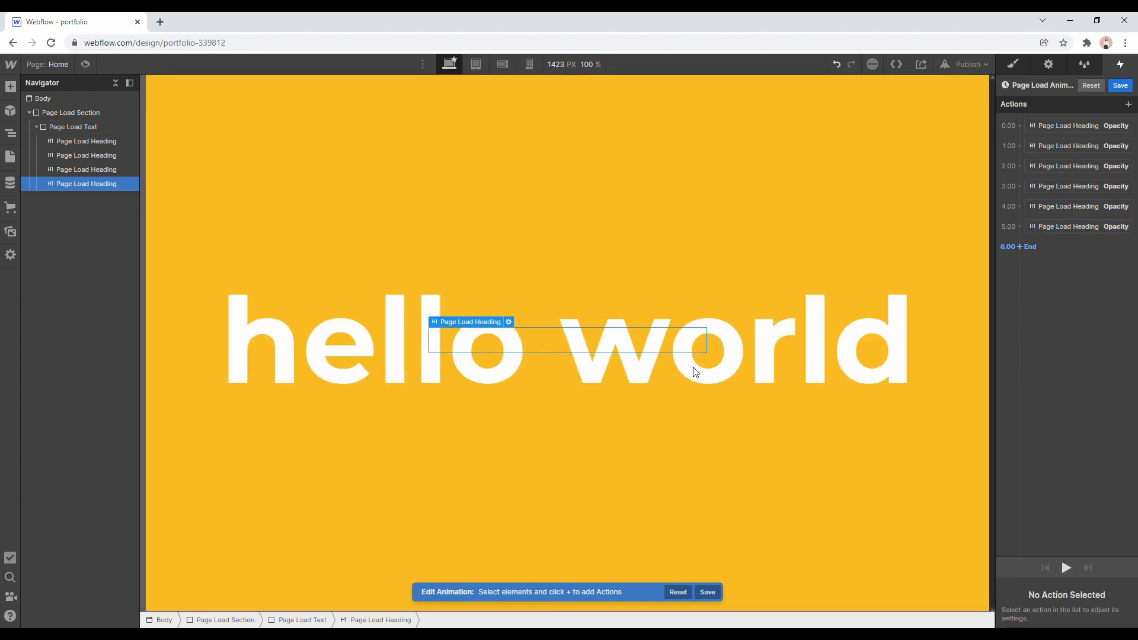
{"action": "left_click", "coordinate": [1020, 246]}
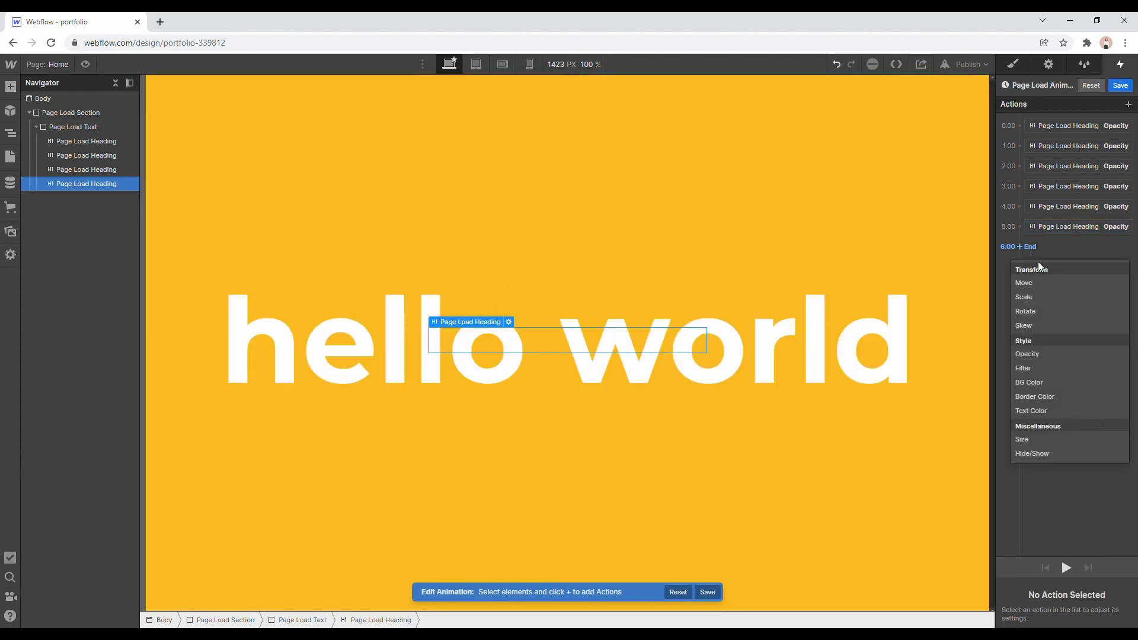
{"action": "left_click", "coordinate": [1040, 354]}
{"action": "left_click", "coordinate": [1113, 560]}
{"action": "type", "text": "1"}
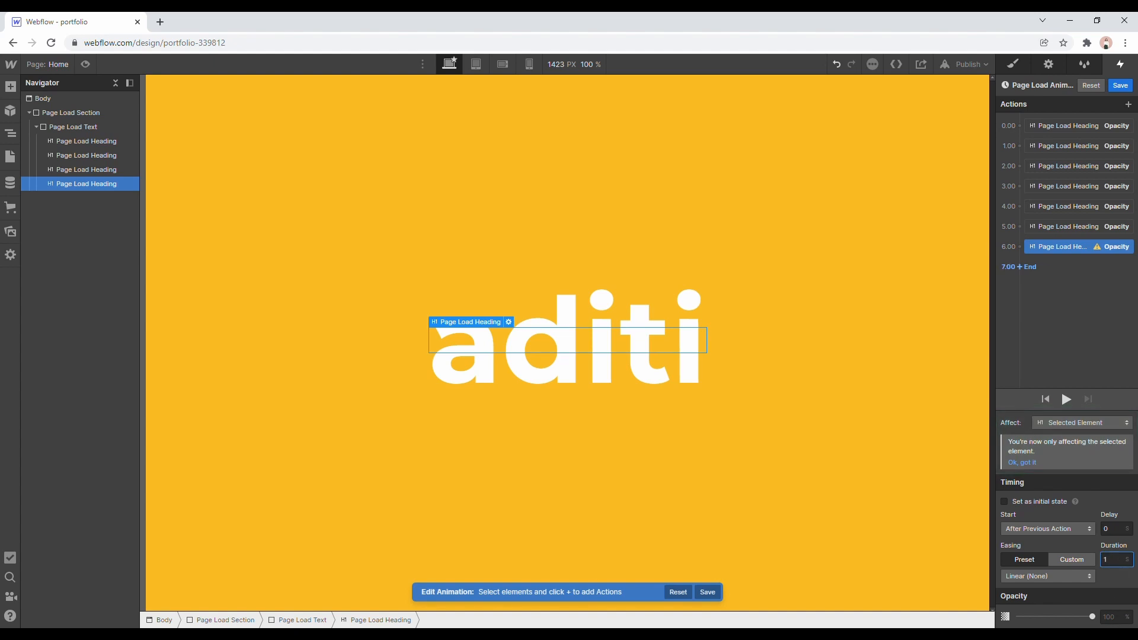
{"action": "left_click", "coordinate": [1106, 618]}
{"action": "type", "text": "100"}
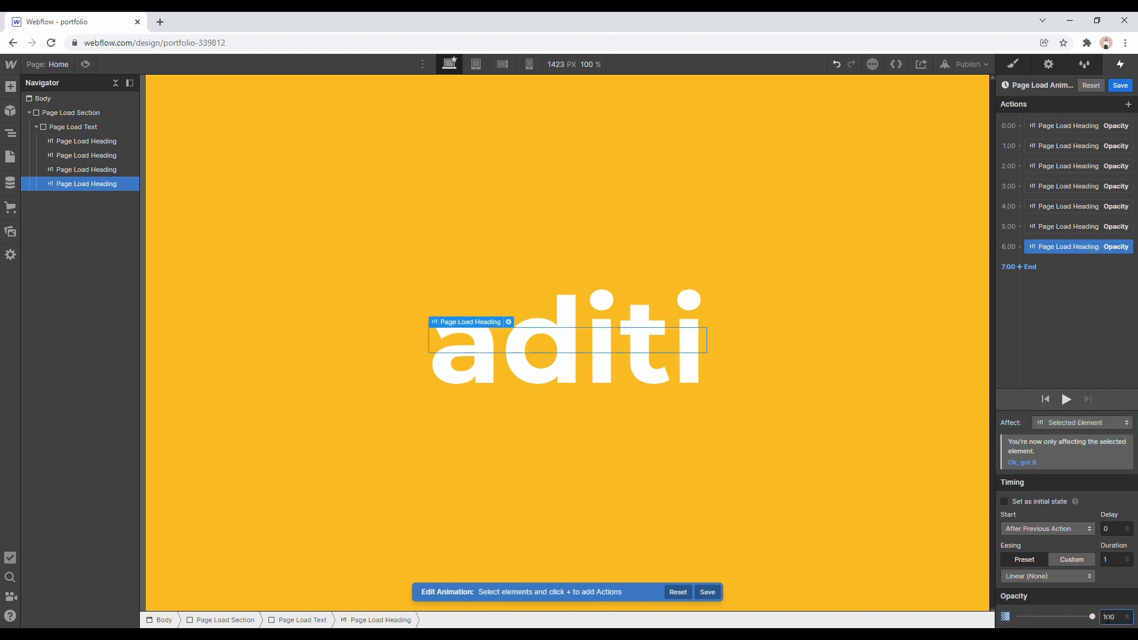
Add a second opacity action for the name heading at 0% with a 1 second duration.
{"action": "left_click", "coordinate": [1026, 262]}
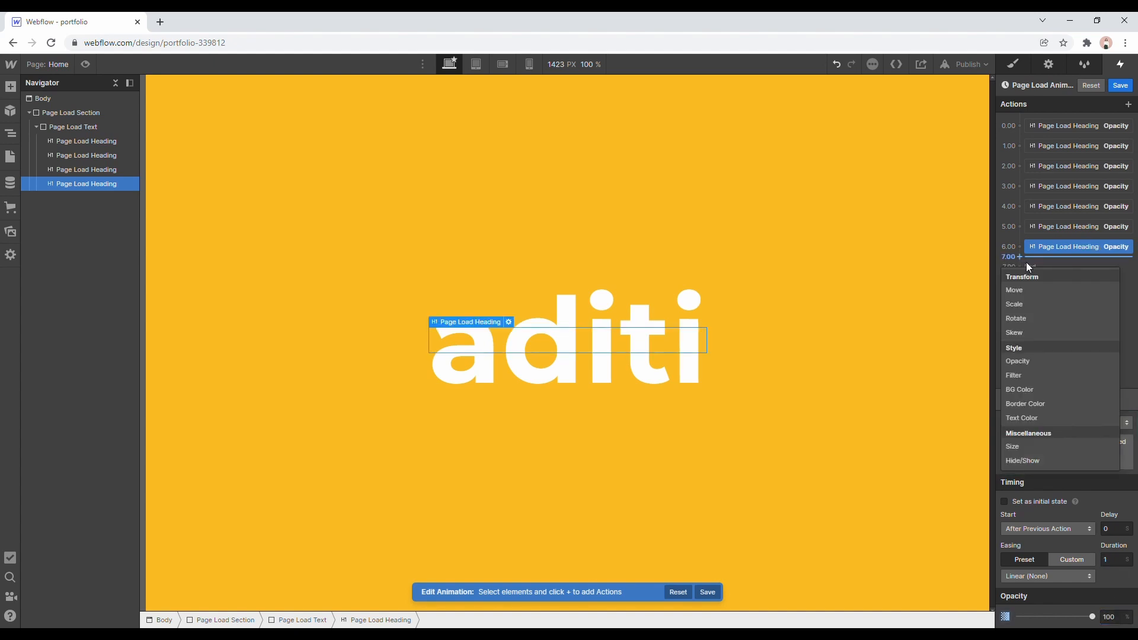
{"action": "left_click", "coordinate": [1026, 262]}
{"action": "left_click", "coordinate": [1032, 268]}
{"action": "left_click", "coordinate": [1032, 374]}
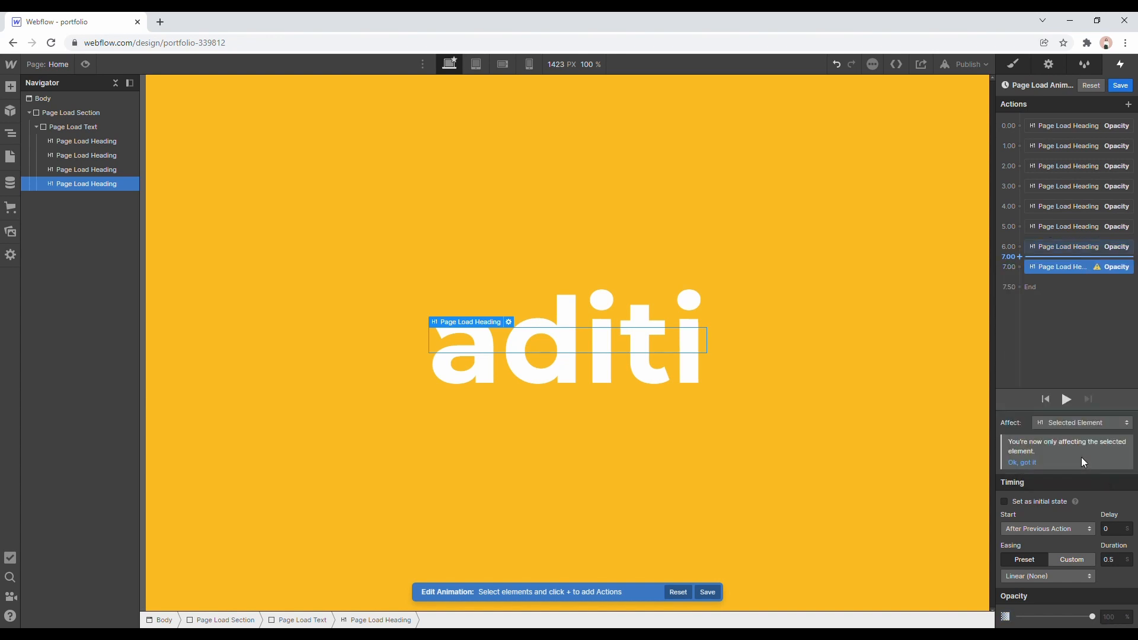
{"action": "left_click", "coordinate": [1112, 560]}
{"action": "type", "text": "0"}
{"action": "left_click", "coordinate": [1119, 617]}
{"action": "key", "text": "BackSpace"}
{"action": "type", "text": "0"}
{"action": "left_click", "coordinate": [1123, 561]}
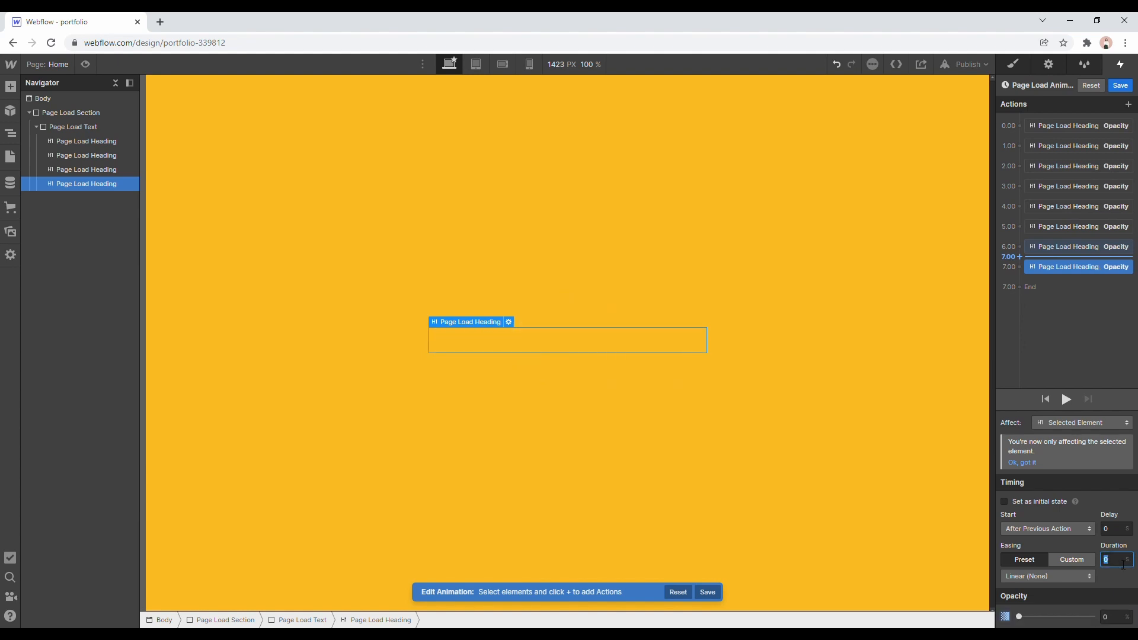
{"action": "type", "text": "1"}
Preview the complete page load animation and save it.
{"action": "left_click", "coordinate": [1065, 399]}
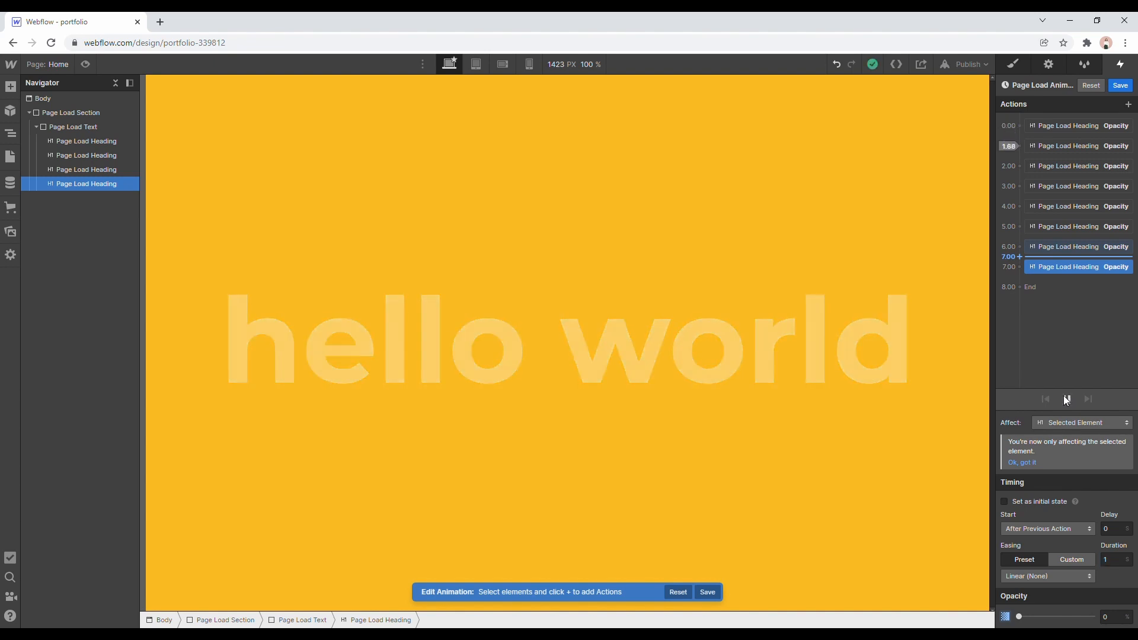
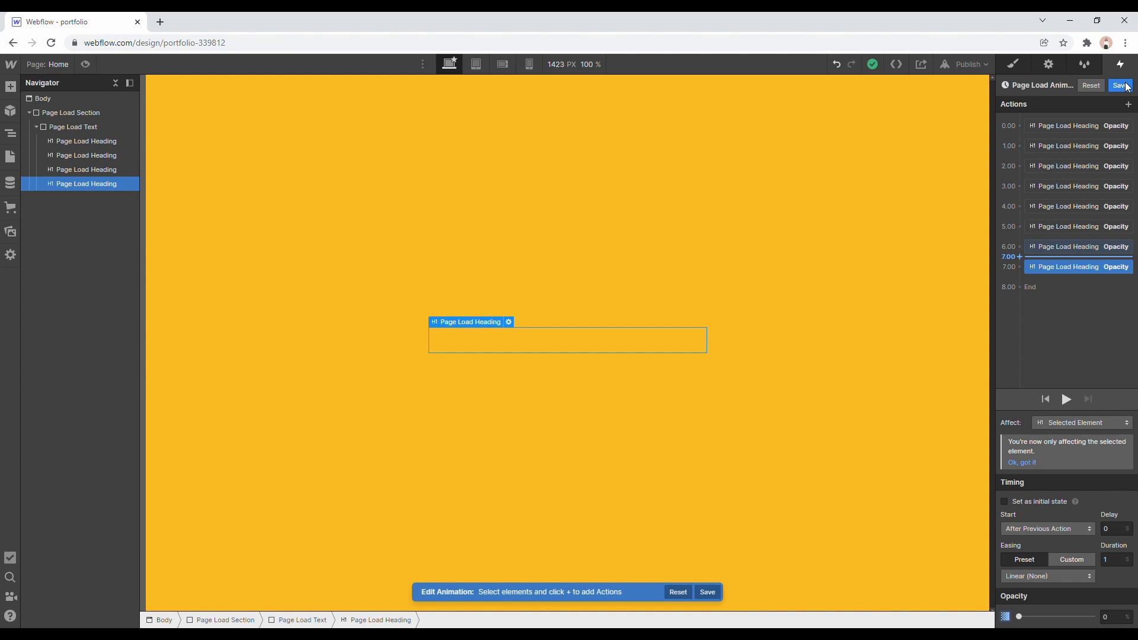
{"action": "left_click", "coordinate": [1126, 86]}
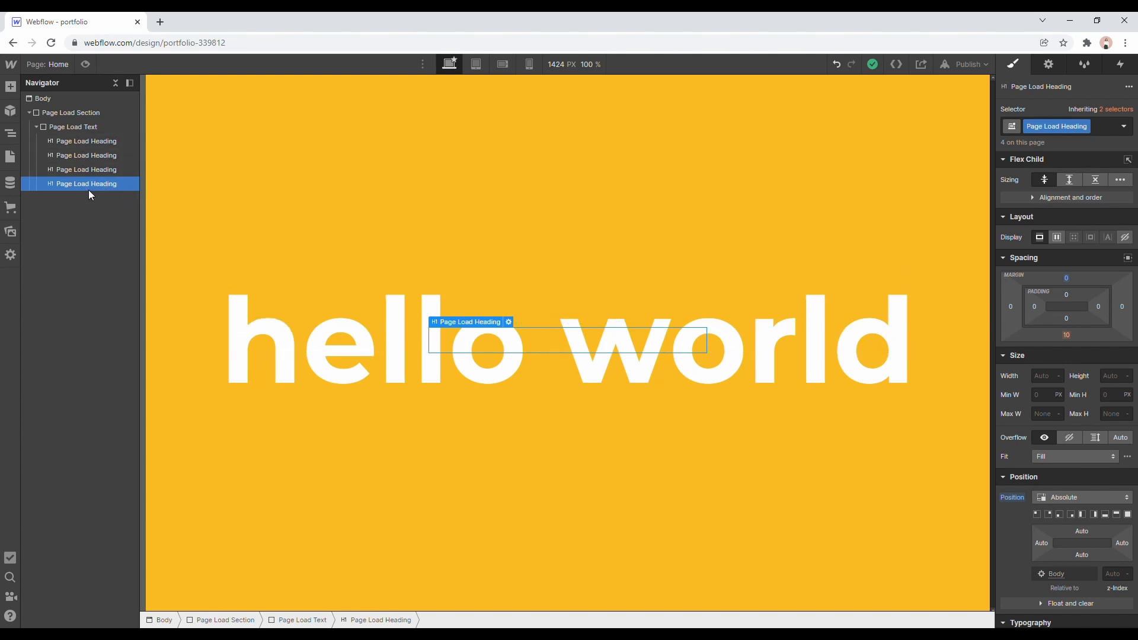
Apply the existing combo class "Name" to the name heading and set its opacity to 100%.
{"action": "left_click", "coordinate": [1102, 127]}
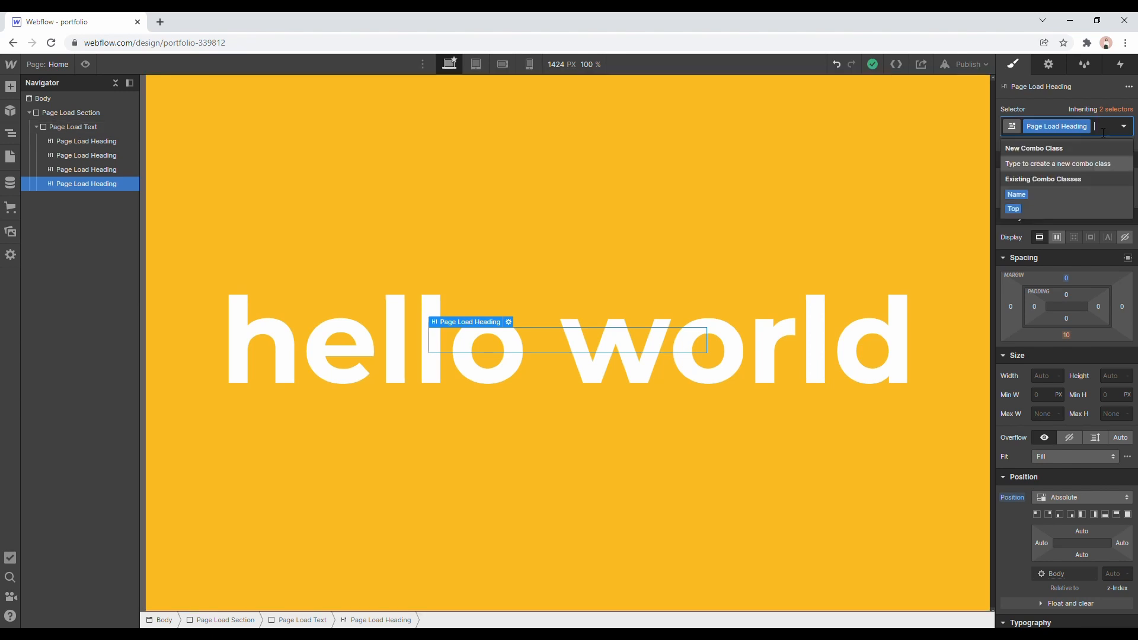
{"action": "type", "text": "Name"}
{"action": "key", "text": "Return"}
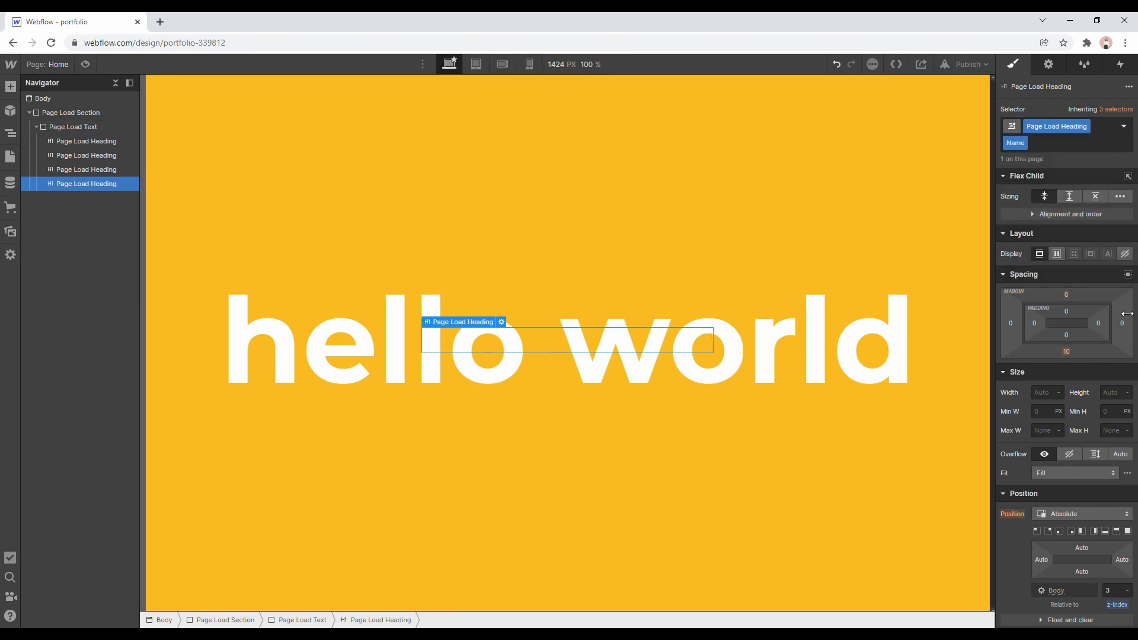
{"action": "scroll", "coordinate": [1085, 409], "scroll_direction": "down", "scroll_amount": 10}
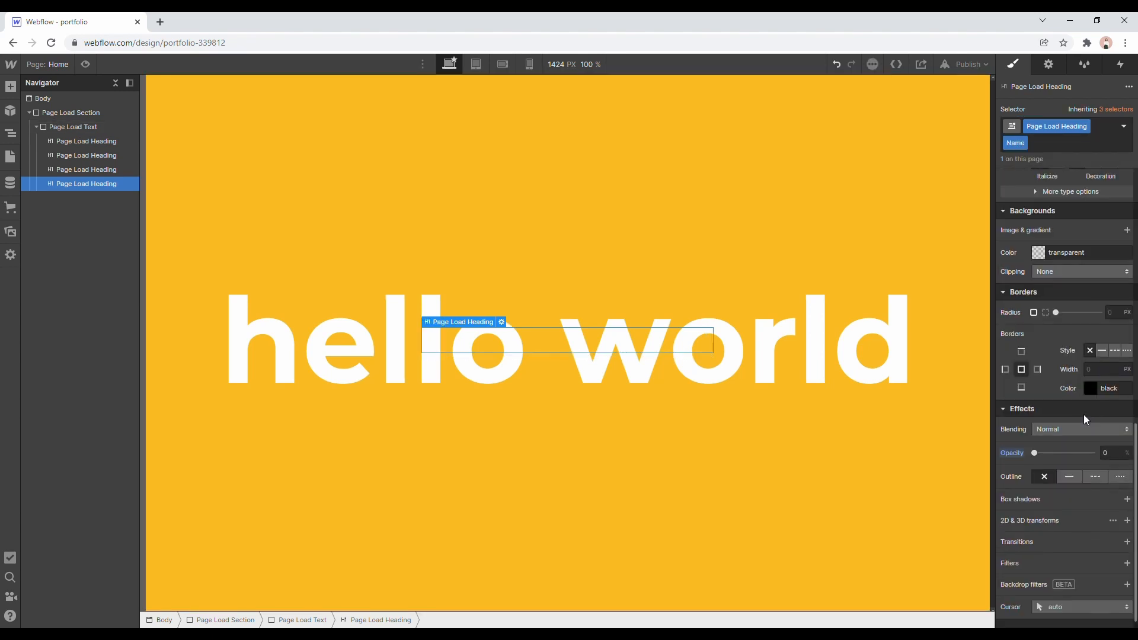
{"action": "left_click_drag", "start_coordinate": [1035, 454], "coordinate": [1129, 453]}
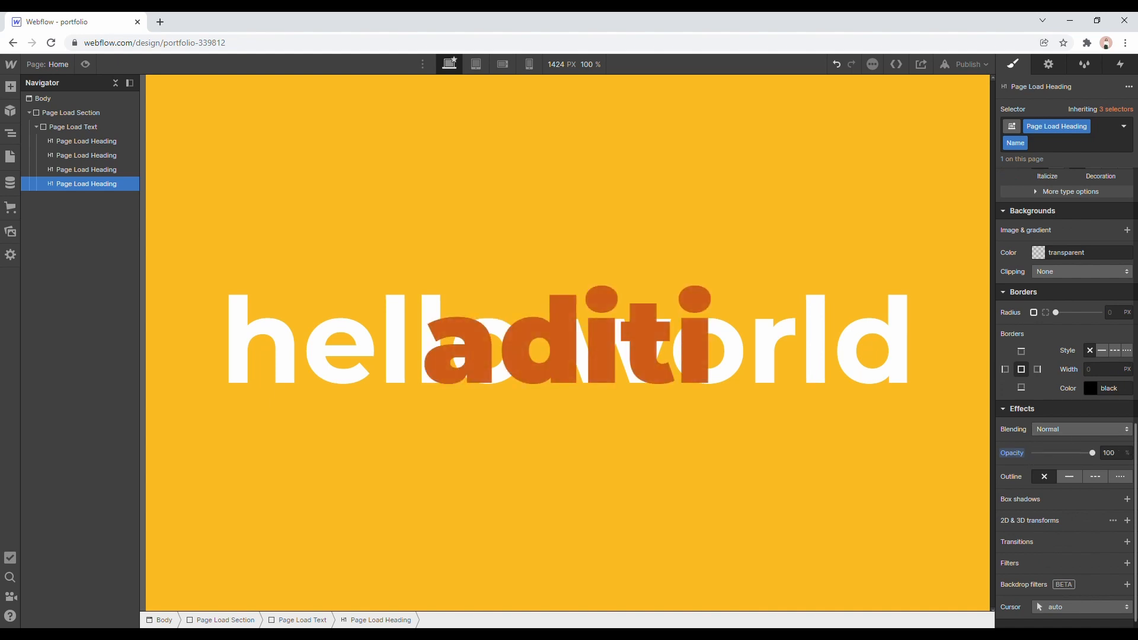
Set the opacity of the "hello world" heading to 0%.
{"action": "scroll", "coordinate": [1042, 375], "scroll_direction": "up", "scroll_amount": 5}
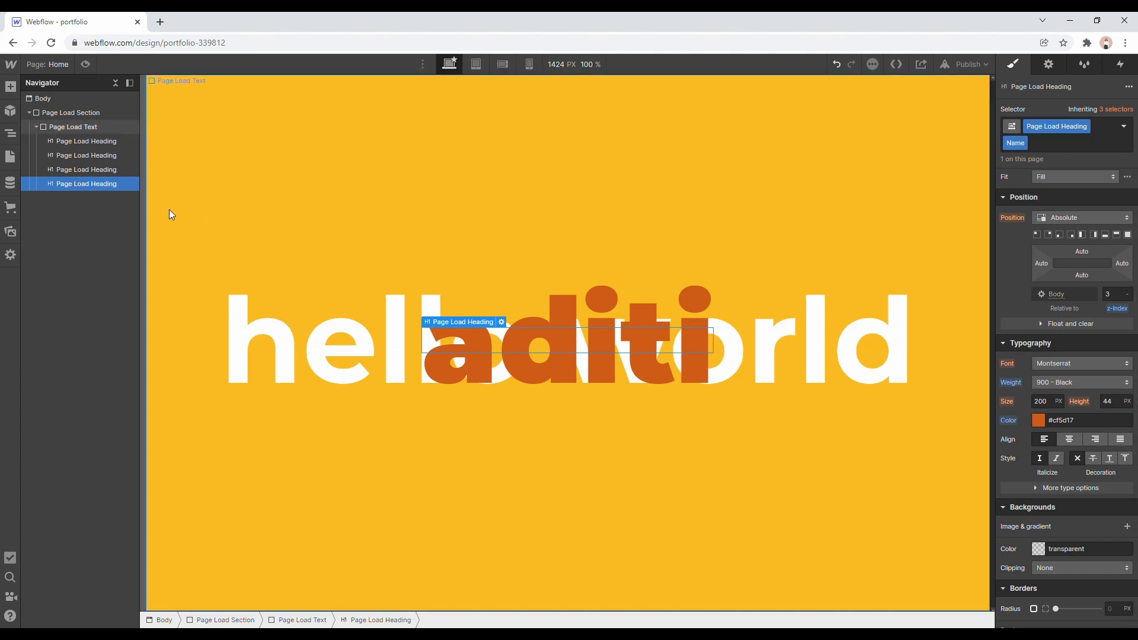
{"action": "left_click", "coordinate": [98, 141]}
{"action": "scroll", "coordinate": [1094, 494], "scroll_direction": "up", "scroll_amount": 1}
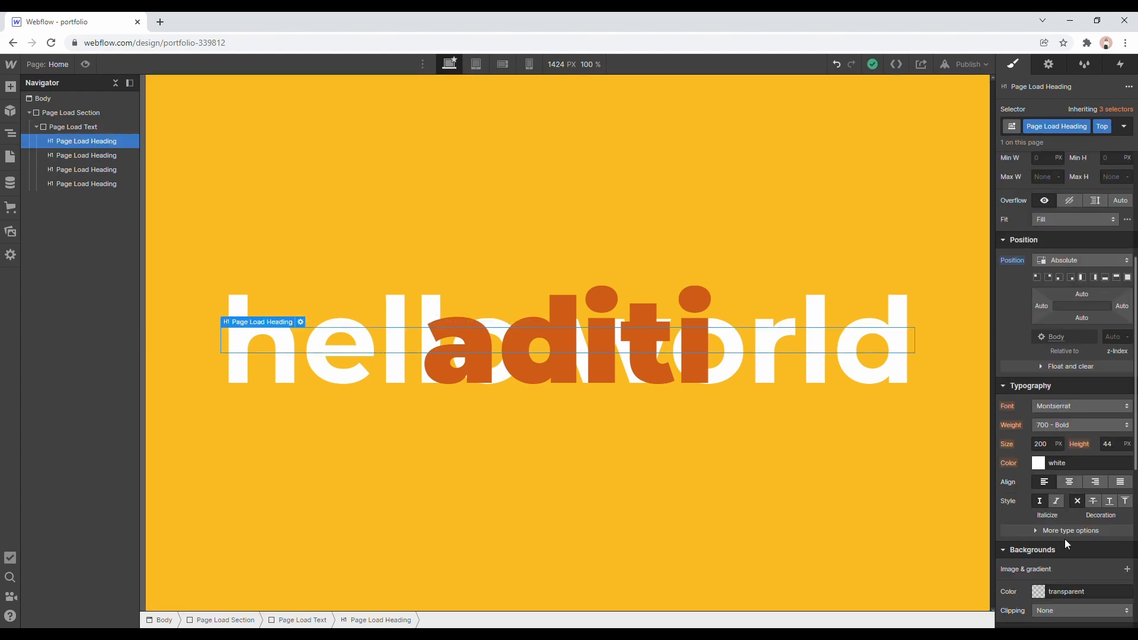
{"action": "scroll", "coordinate": [1067, 543], "scroll_direction": "down", "scroll_amount": 4}
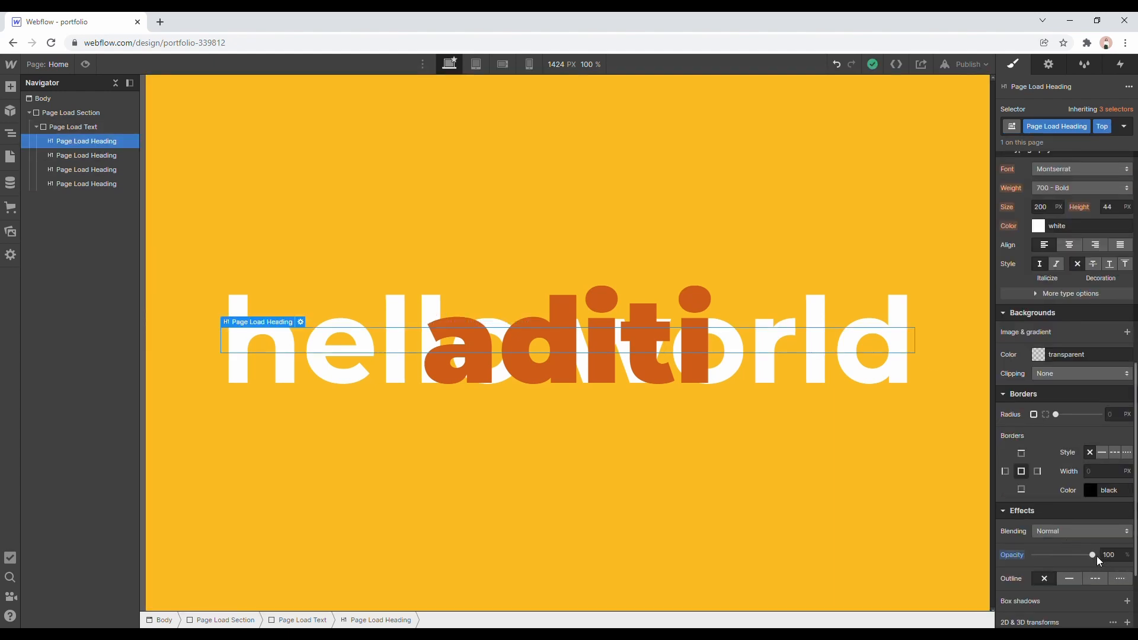
{"action": "left_click_drag", "start_coordinate": [1098, 557], "coordinate": [1035, 556]}
Insert a div block inside the Page Load Text element, directly before the name heading.
{"action": "left_click", "coordinate": [581, 335]}
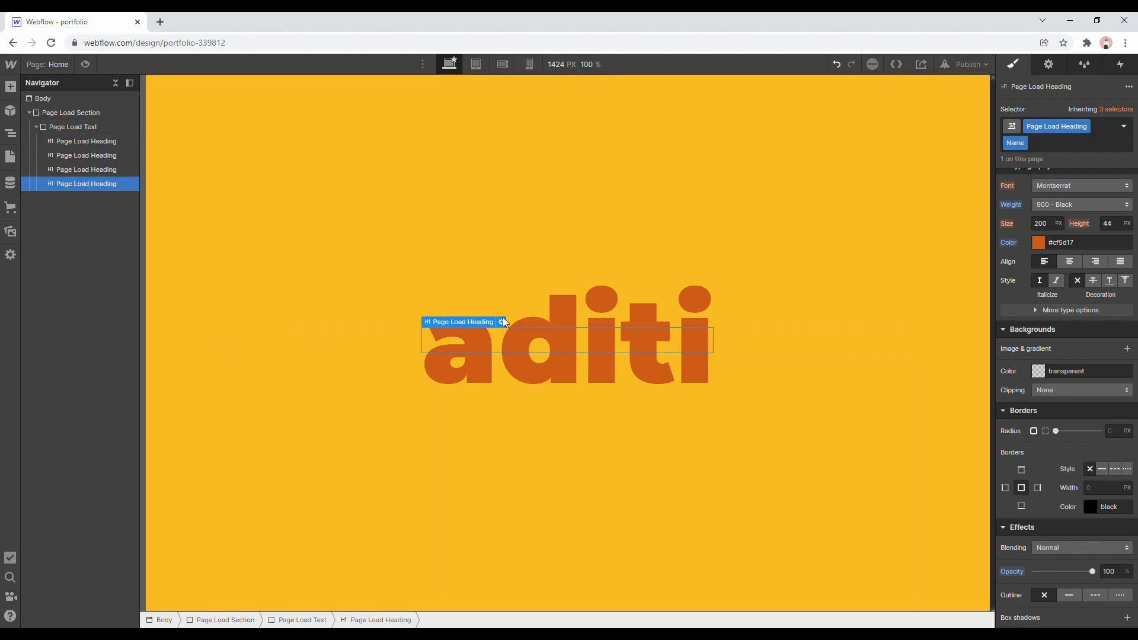
{"action": "left_click", "coordinate": [90, 169]}
{"action": "left_click", "coordinate": [10, 86]}
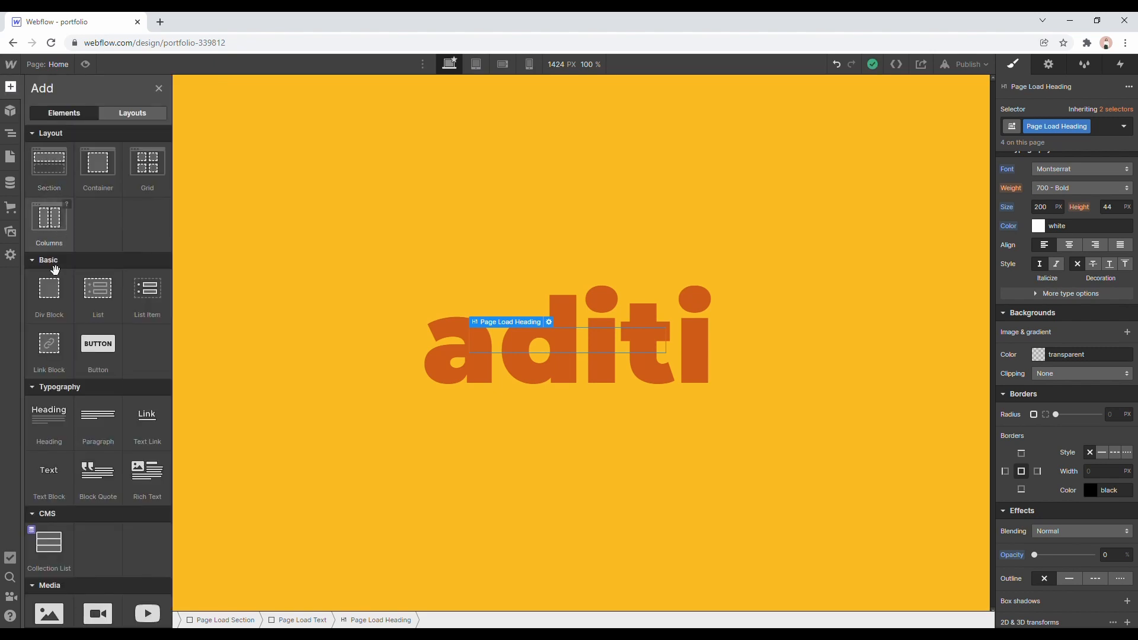
{"action": "left_click_drag", "start_coordinate": [57, 294], "coordinate": [97, 185]}
Clean up the unused styles by removing "Page Load Heading Names" and the "Drop Shadow" combo class.
{"action": "left_click", "coordinate": [1045, 131]}
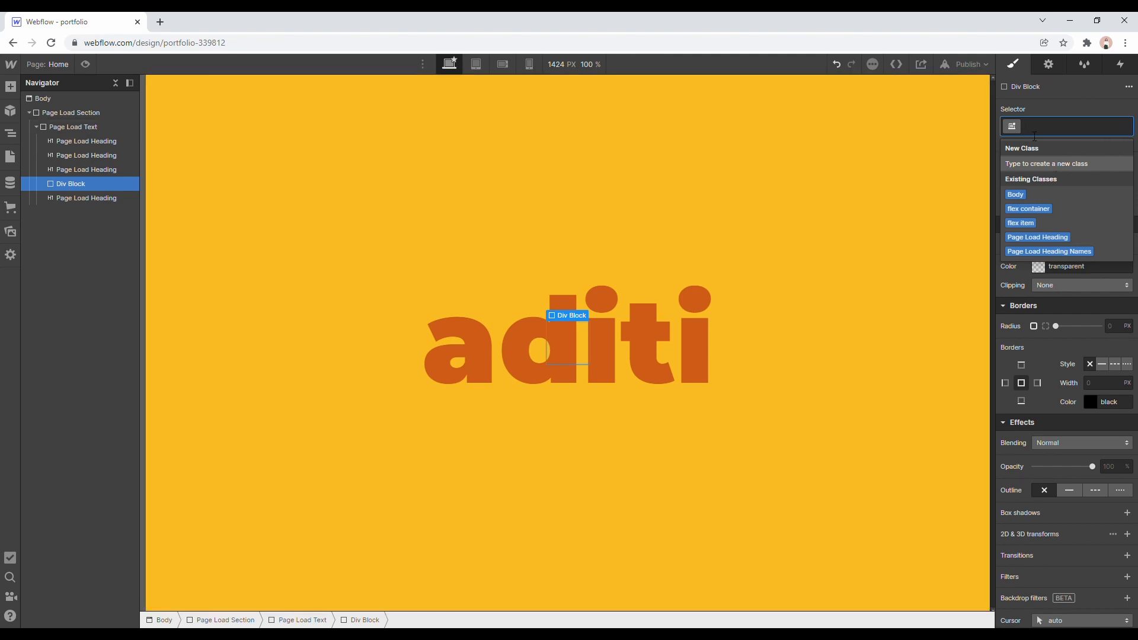
{"action": "left_click", "coordinate": [1048, 64]}
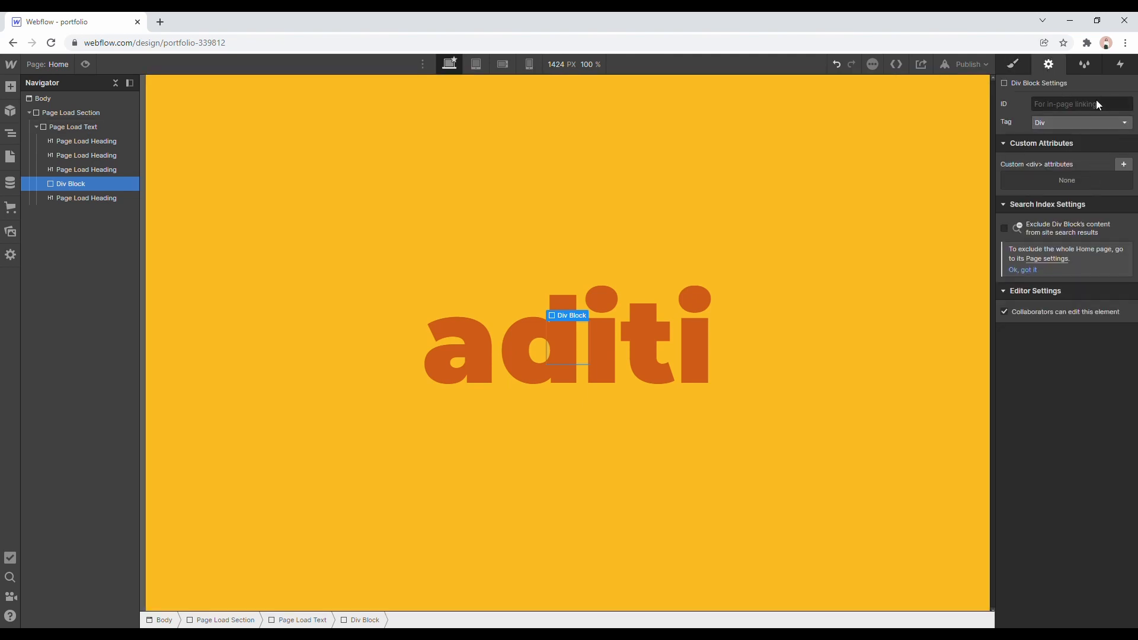
{"action": "left_click", "coordinate": [1085, 64]}
{"action": "left_click", "coordinate": [1113, 84]}
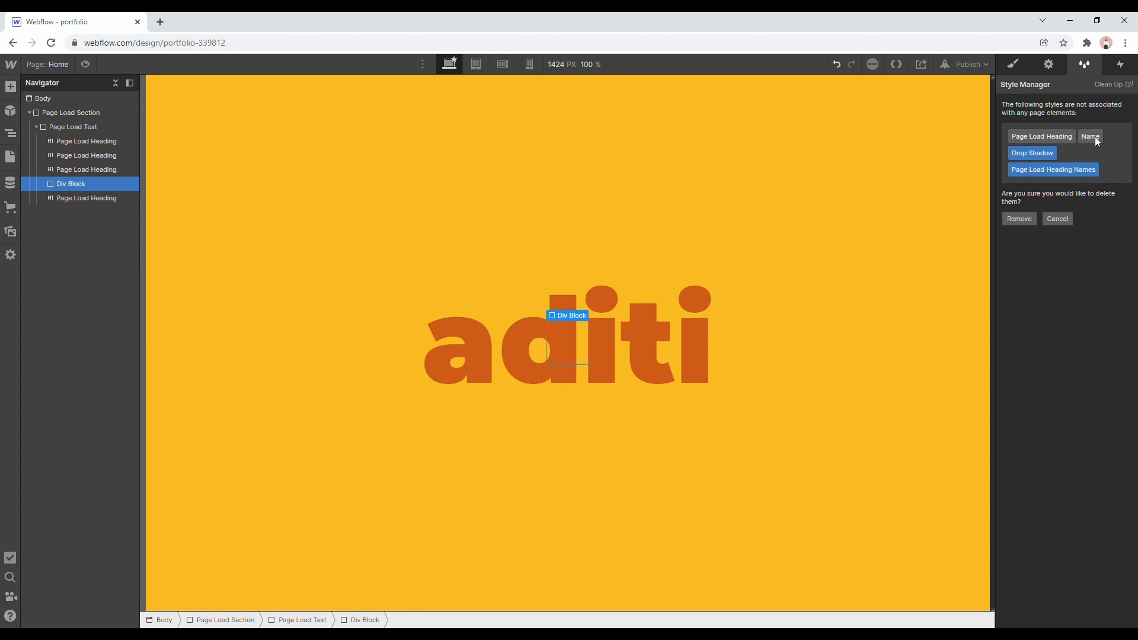
{"action": "left_click", "coordinate": [1030, 218]}
Create the class "Page Load Heading Names" on the new div block.
{"action": "left_click", "coordinate": [1014, 64]}
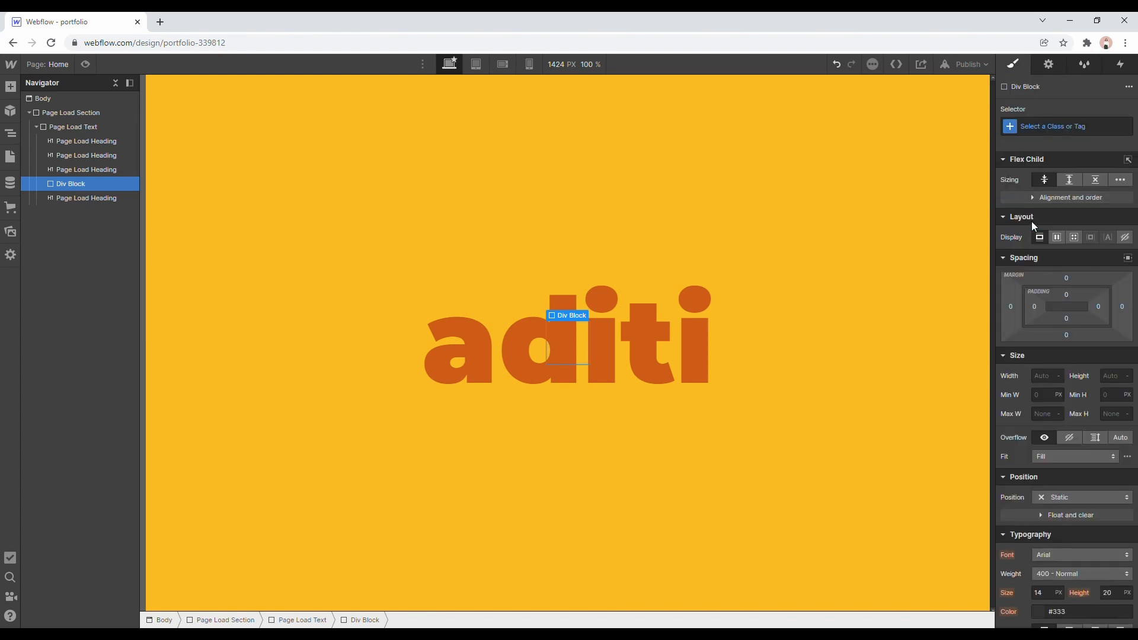
{"action": "left_click", "coordinate": [1045, 128]}
{"action": "type", "text": "Pa"}
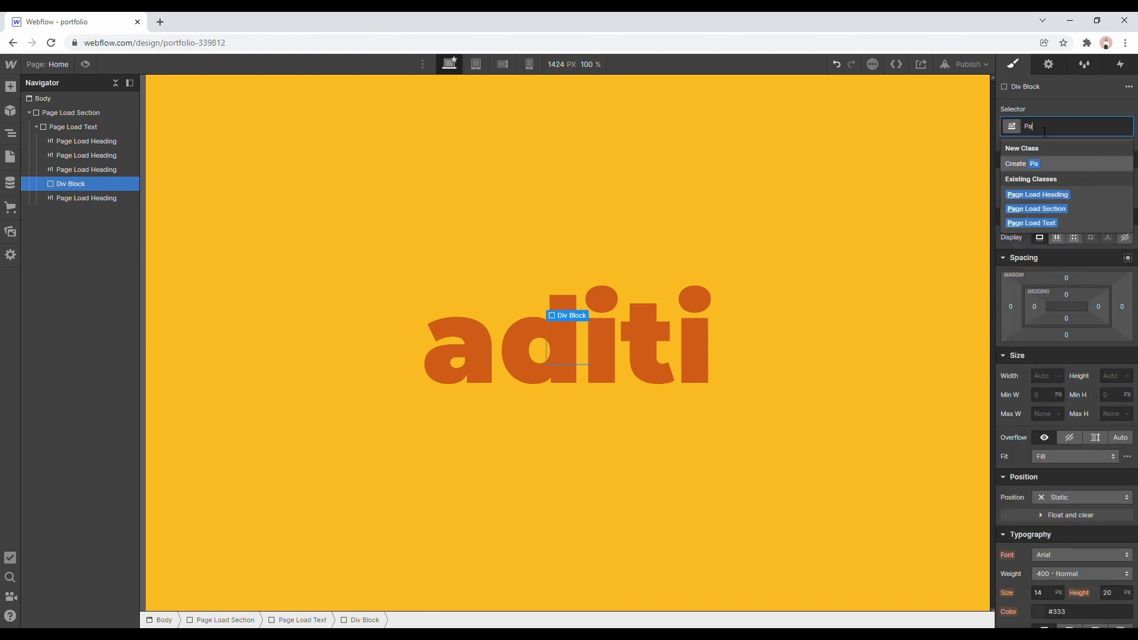
{"action": "type", "text": "ge Load Heading Names"}
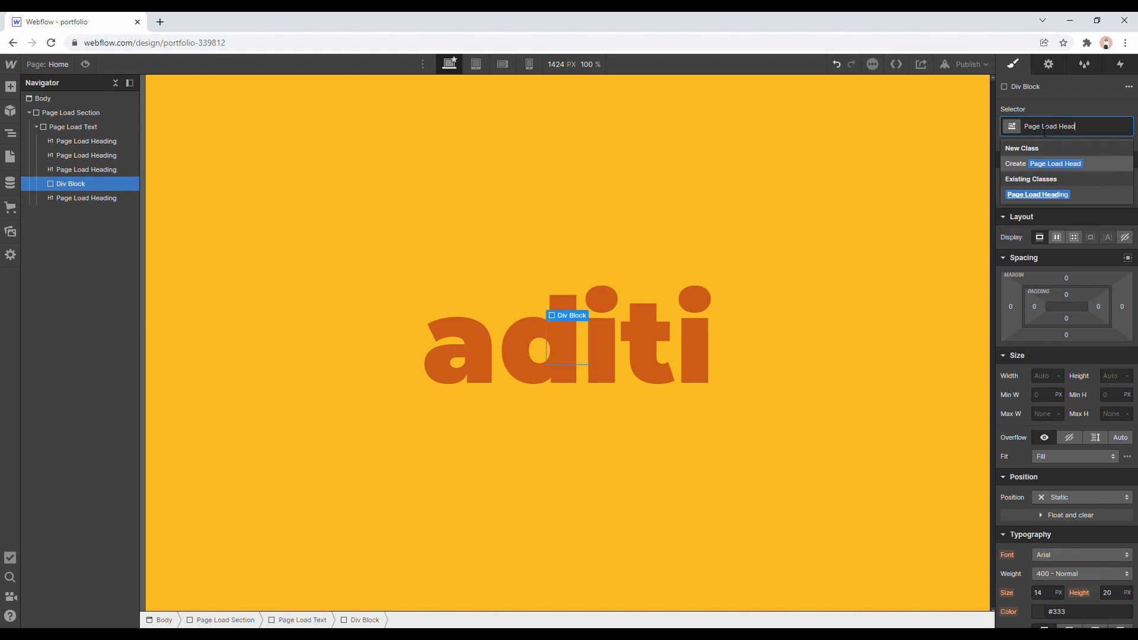
{"action": "key", "text": "Return"}
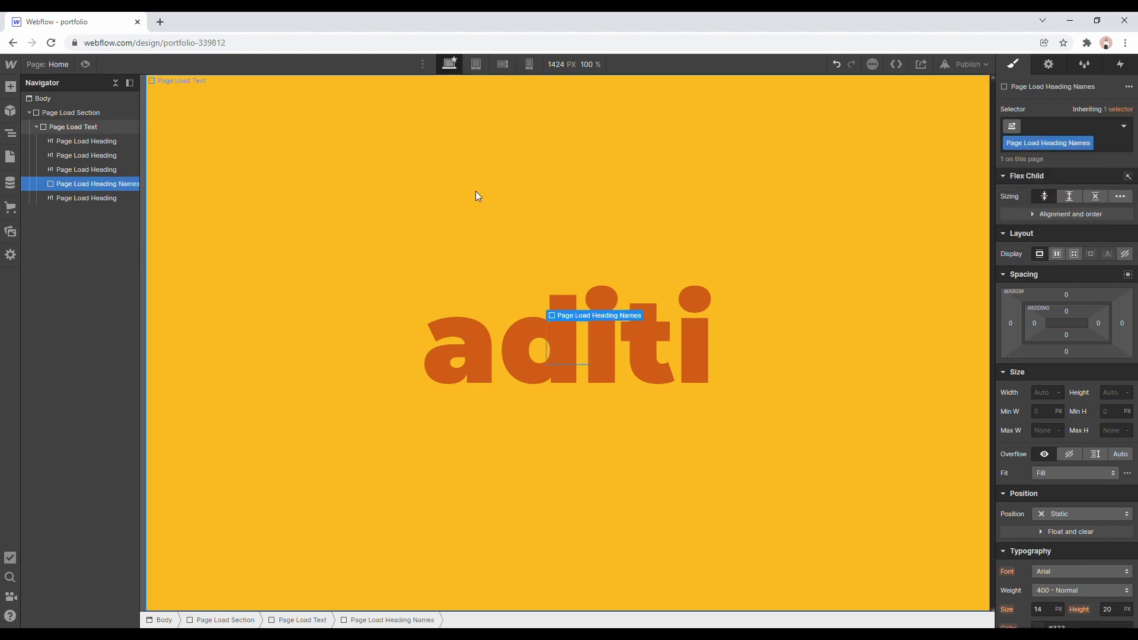
Nest the name heading inside the Page Load Heading Names div and size the div to 700 px width and 100% height.
{"action": "mouse_move", "coordinate": [98, 200]}
{"action": "left_mouse_down"}
{"action": "mouse_move", "coordinate": [106, 186]}
{"action": "mouse_move", "coordinate": [108, 196]}
{"action": "left_mouse_up"}
{"action": "left_click", "coordinate": [107, 185]}
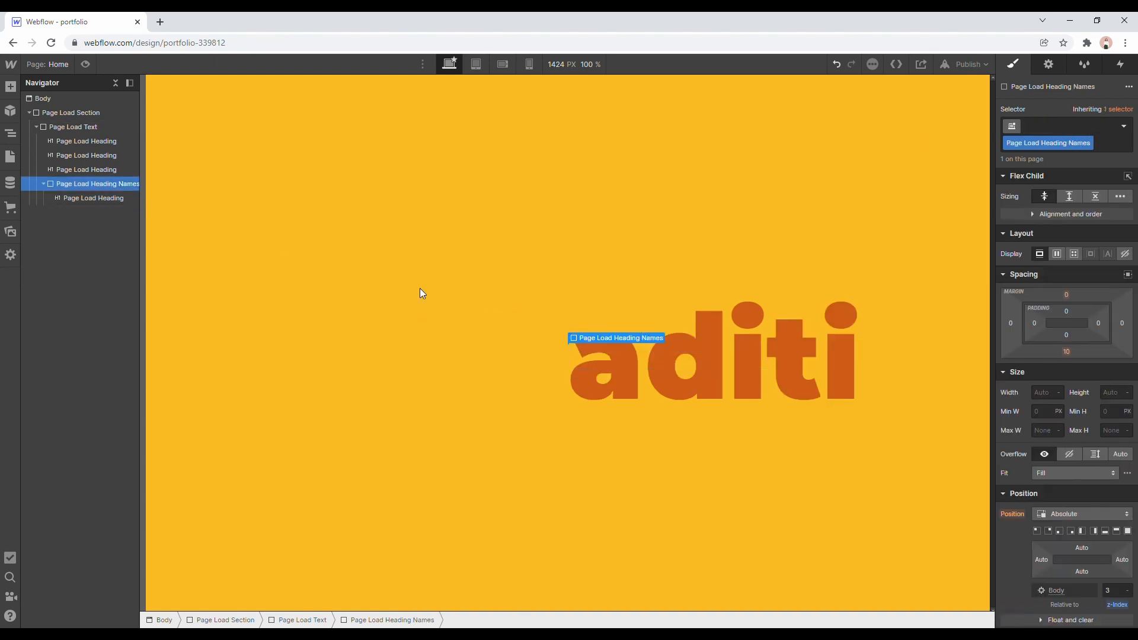
{"action": "left_click", "coordinate": [1040, 393]}
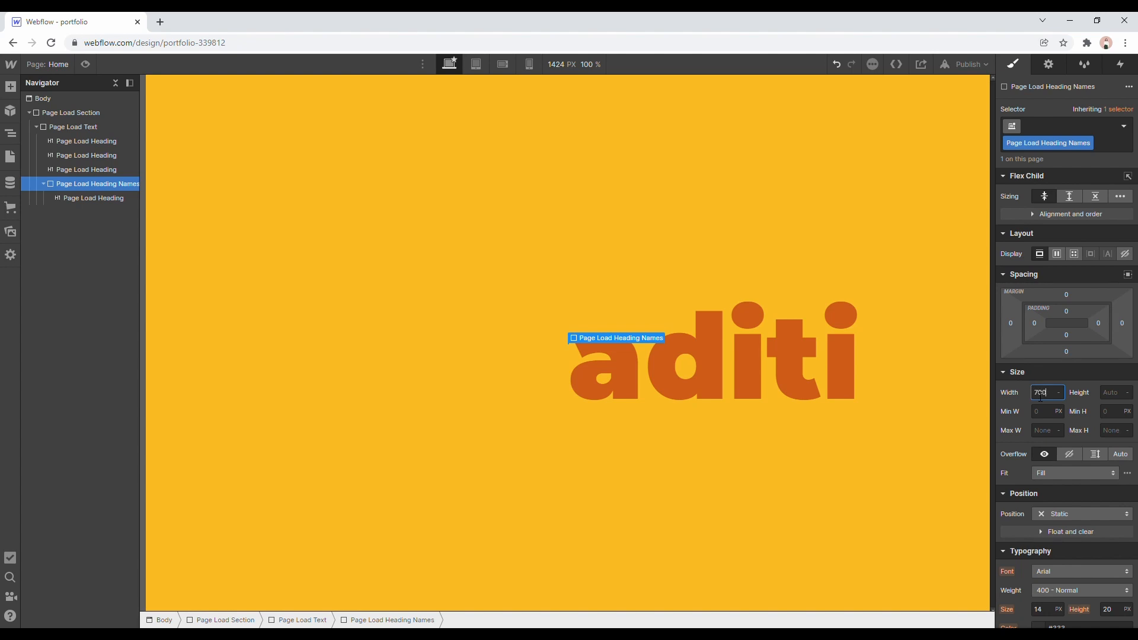
{"action": "type", "text": "700"}
{"action": "key", "text": "Return"}
{"action": "left_click", "coordinate": [1113, 394]}
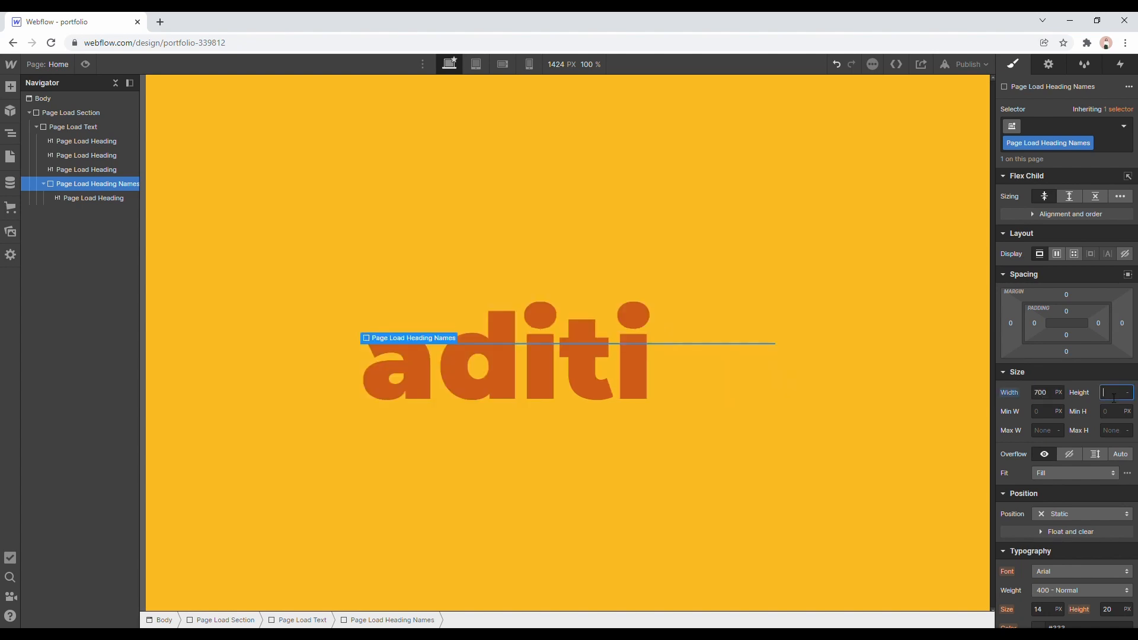
{"action": "type", "text": "100%"}
{"action": "key", "text": "Return"}
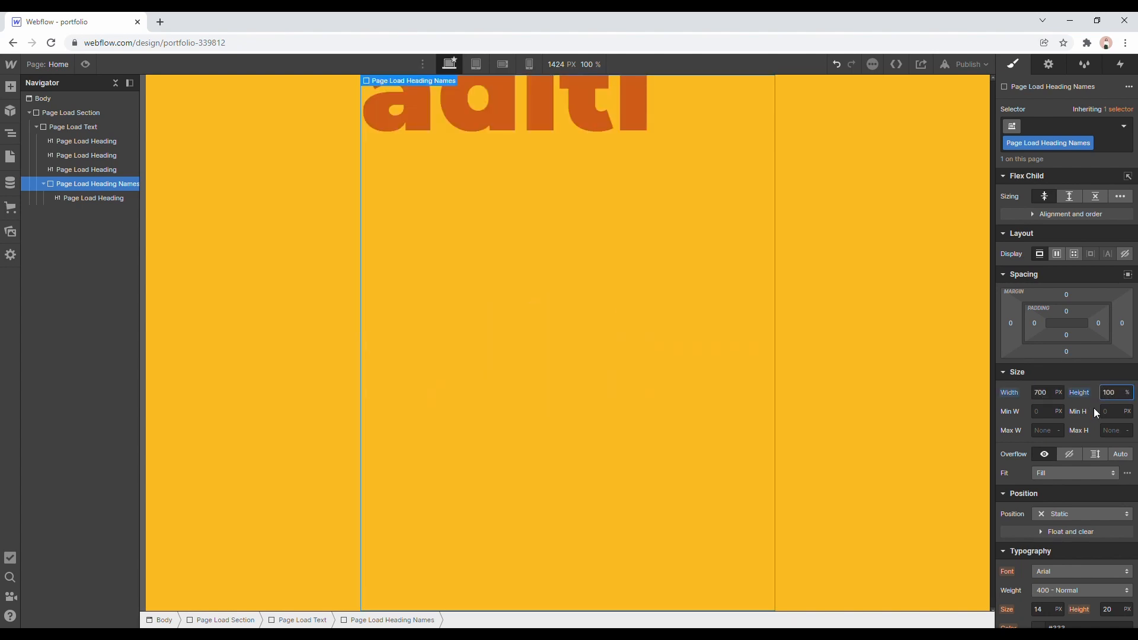
Make the Page Load Heading Names div a vertical flex layout with centered alignment and centered justification.
{"action": "left_click", "coordinate": [1057, 255]}
{"action": "left_click", "coordinate": [1087, 283]}
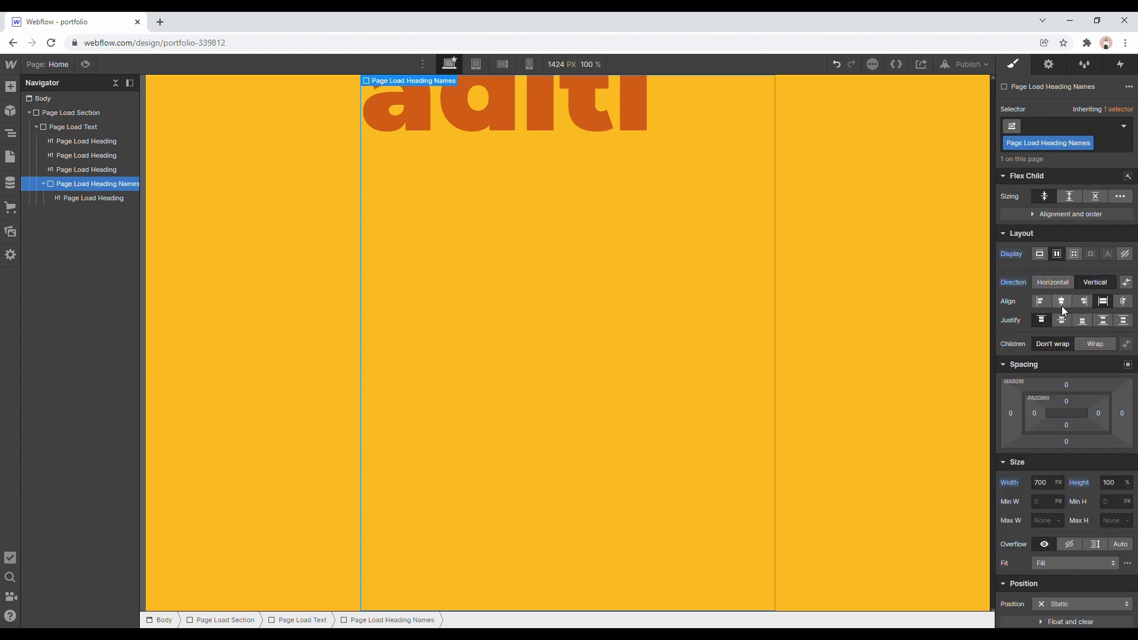
{"action": "left_click", "coordinate": [1061, 303]}
{"action": "left_click", "coordinate": [1062, 320]}
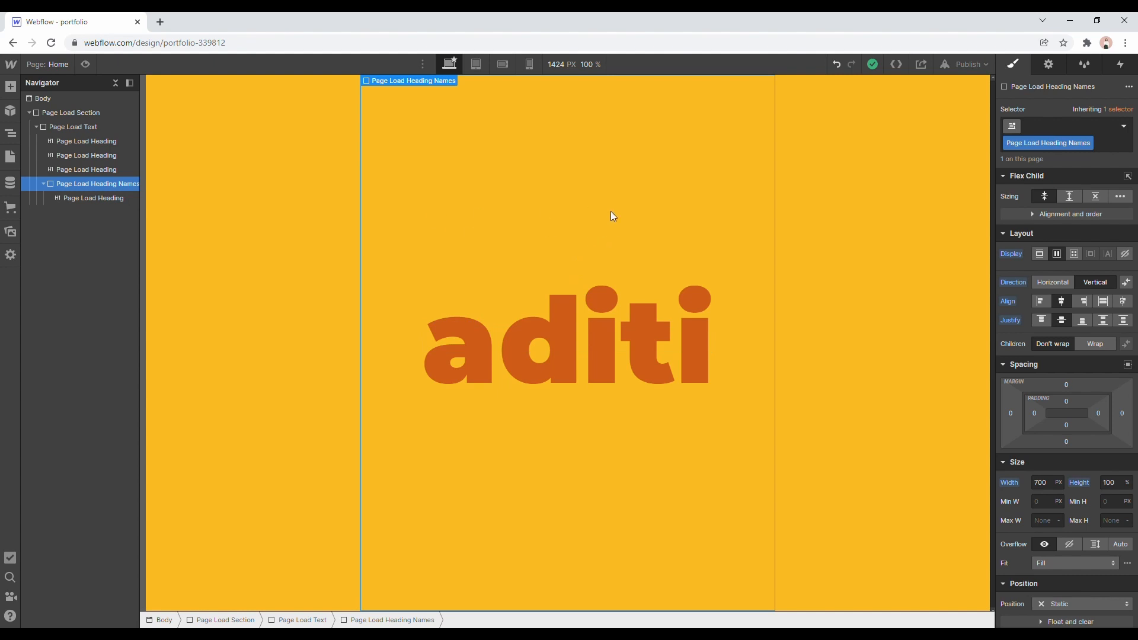
Duplicate the name heading and add the combo class "Drop Shadow" to the copy.
{"action": "left_click", "coordinate": [545, 343]}
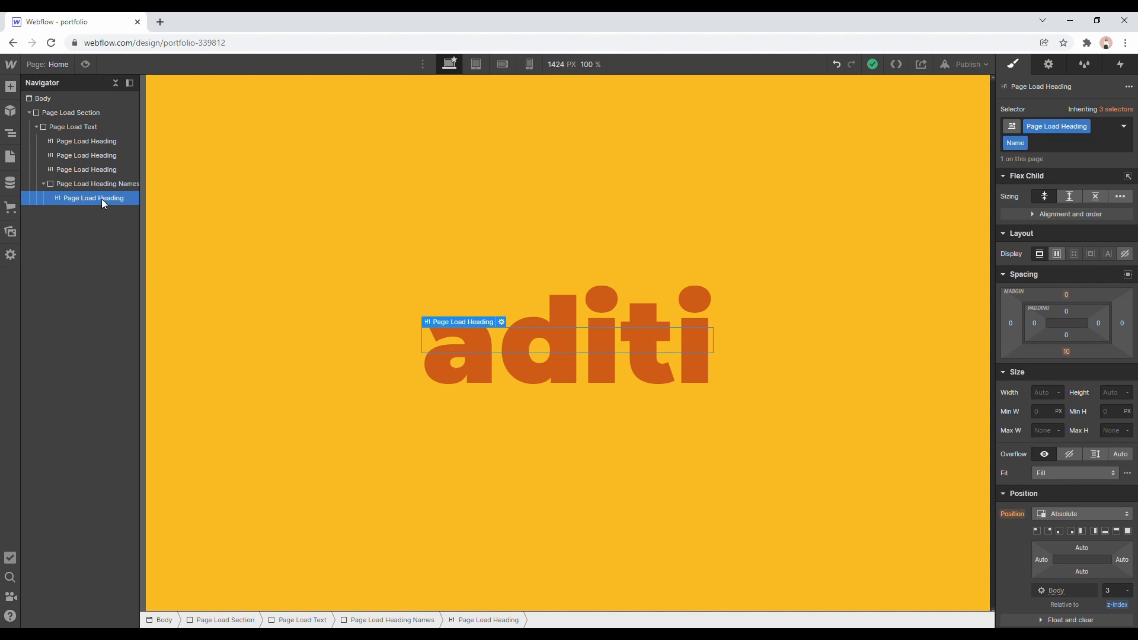
{"action": "key", "text": "ctrl+d"}
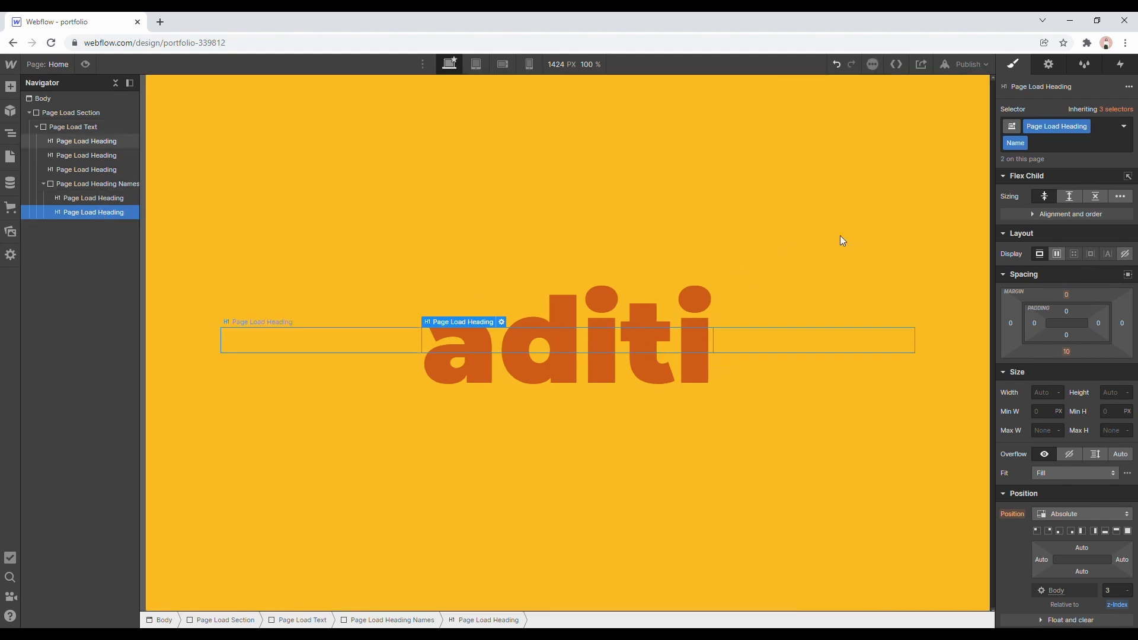
{"action": "left_click", "coordinate": [1065, 146]}
{"action": "type", "text": "Drop SHo"}
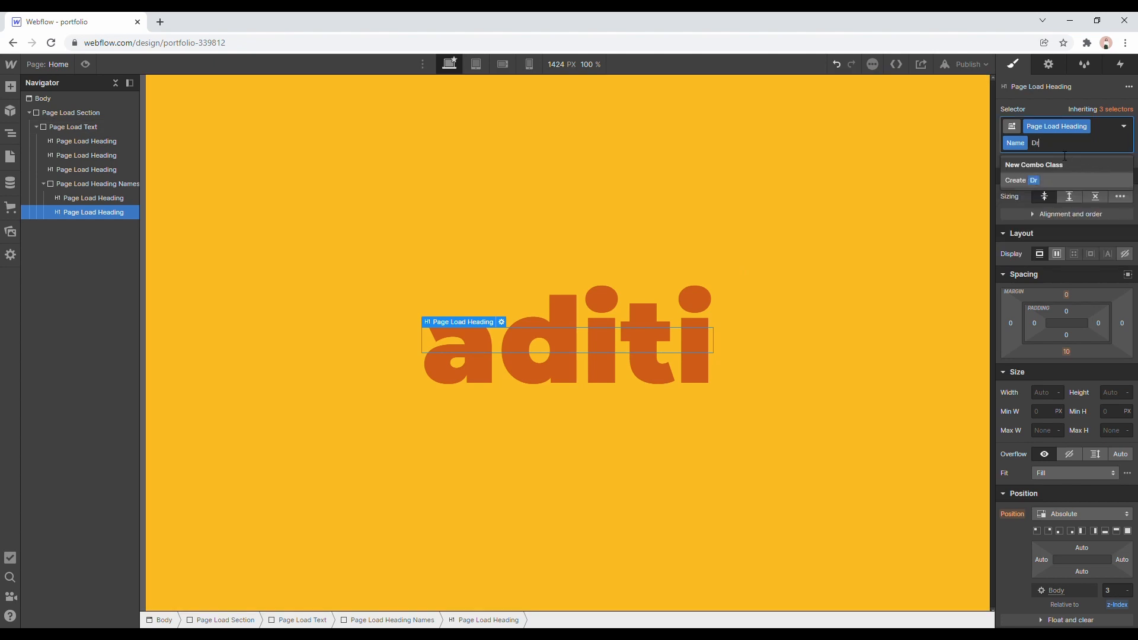
{"action": "key", "text": "BackSpace"}
{"action": "key", "text": "BackSpace"}
{"action": "type", "text": "hoa"}
{"action": "key", "text": "BackSpace"}
{"action": "key", "text": "BackSpace"}
{"action": "type", "text": "adow"}
{"action": "key", "text": "Return"}
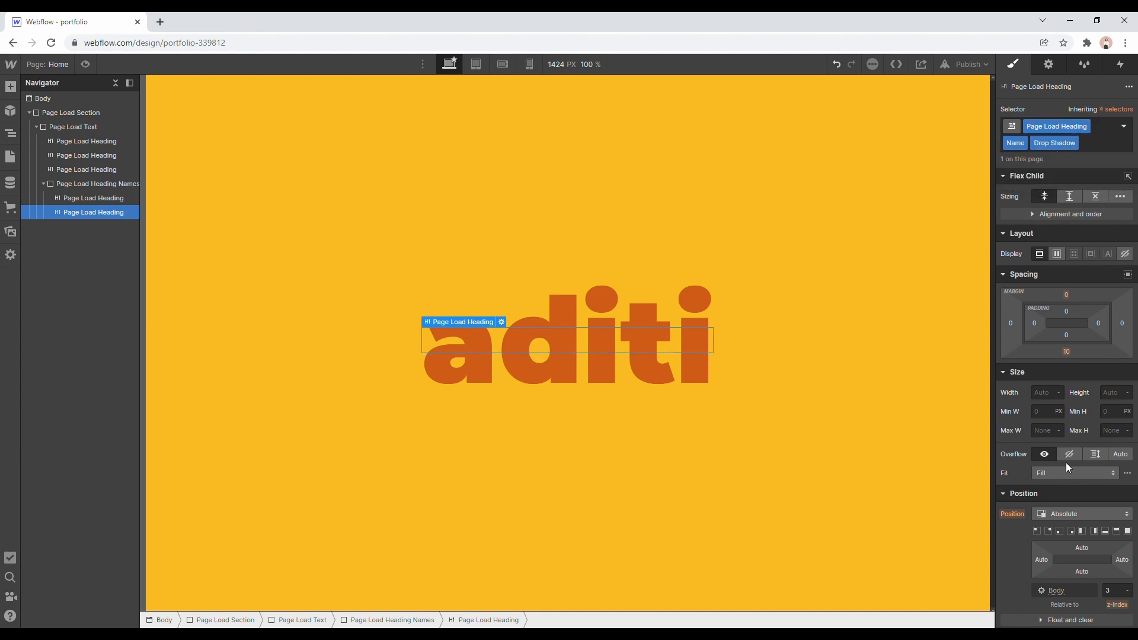
Color the drop shadow heading #642d0b and offset its absolute position to left 494.406 and top 448.5.
{"action": "scroll", "coordinate": [1066, 462], "scroll_direction": "down", "scroll_amount": 5}
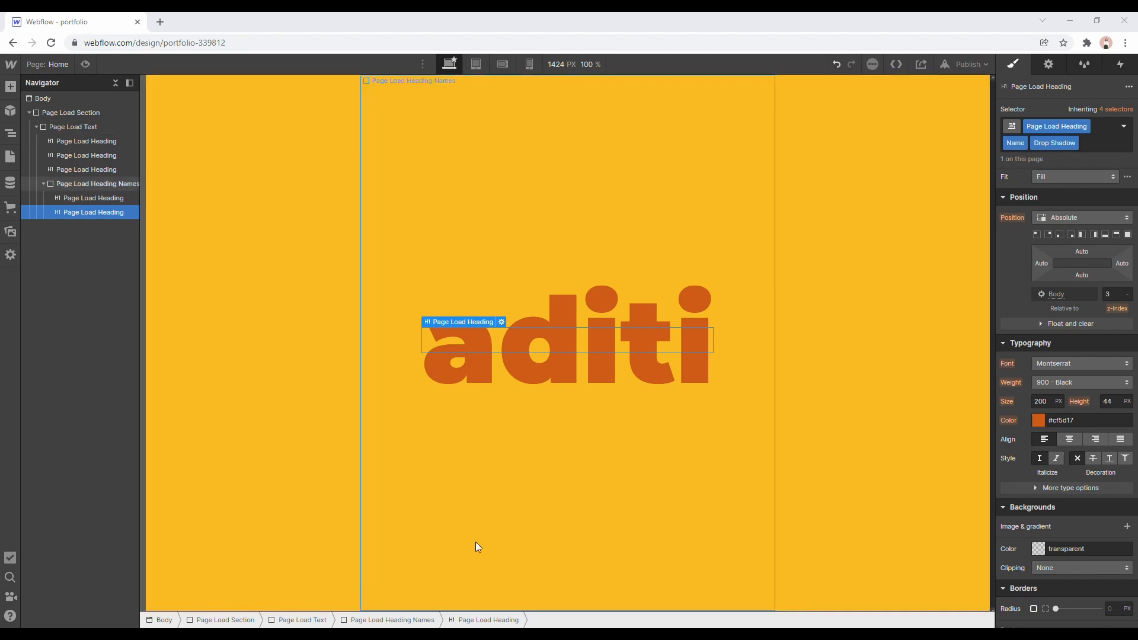
{"action": "double_click", "coordinate": [1078, 423]}
{"action": "type", "text": "642d0b"}
{"action": "key", "text": "Return"}
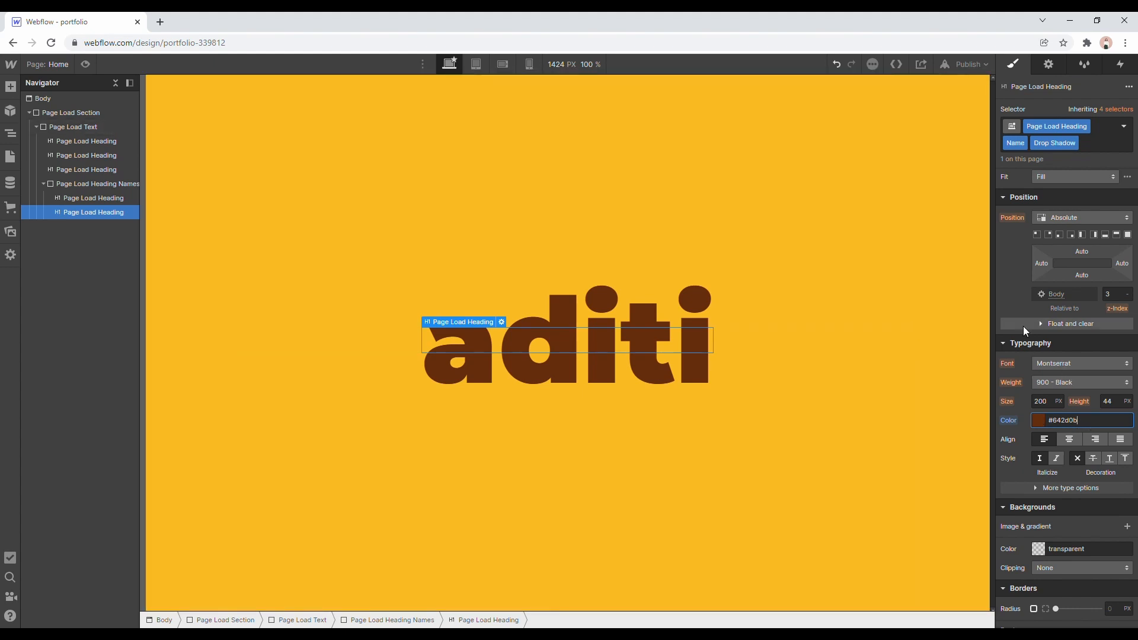
{"action": "scroll", "coordinate": [1029, 290], "scroll_direction": "up", "scroll_amount": 1}
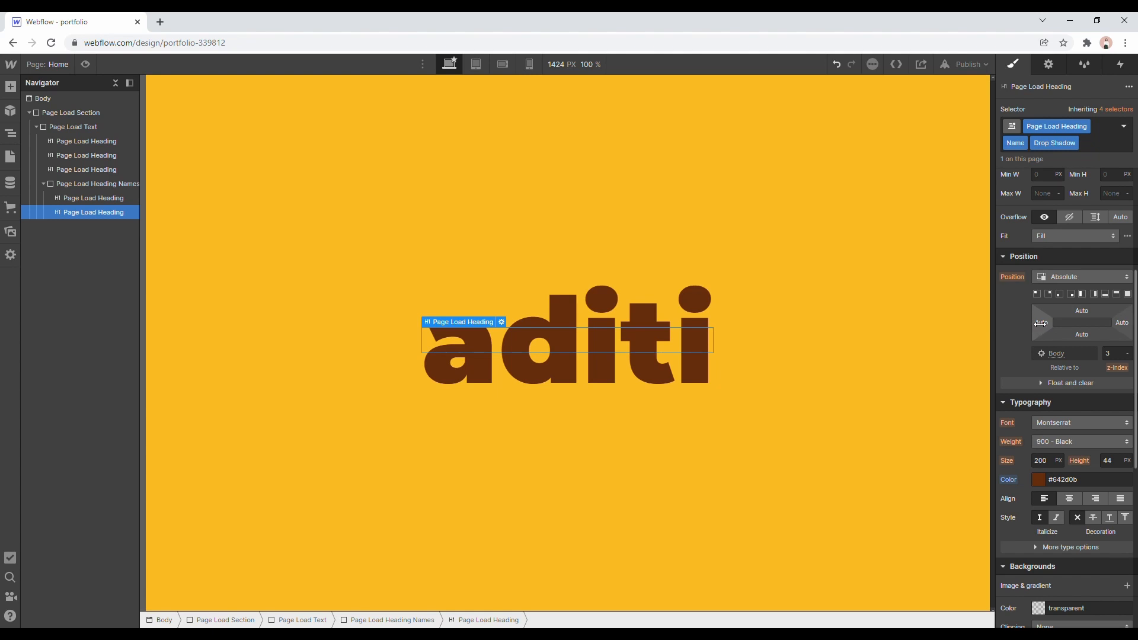
{"action": "left_click_drag", "start_coordinate": [1041, 326], "coordinate": [1076, 326]}
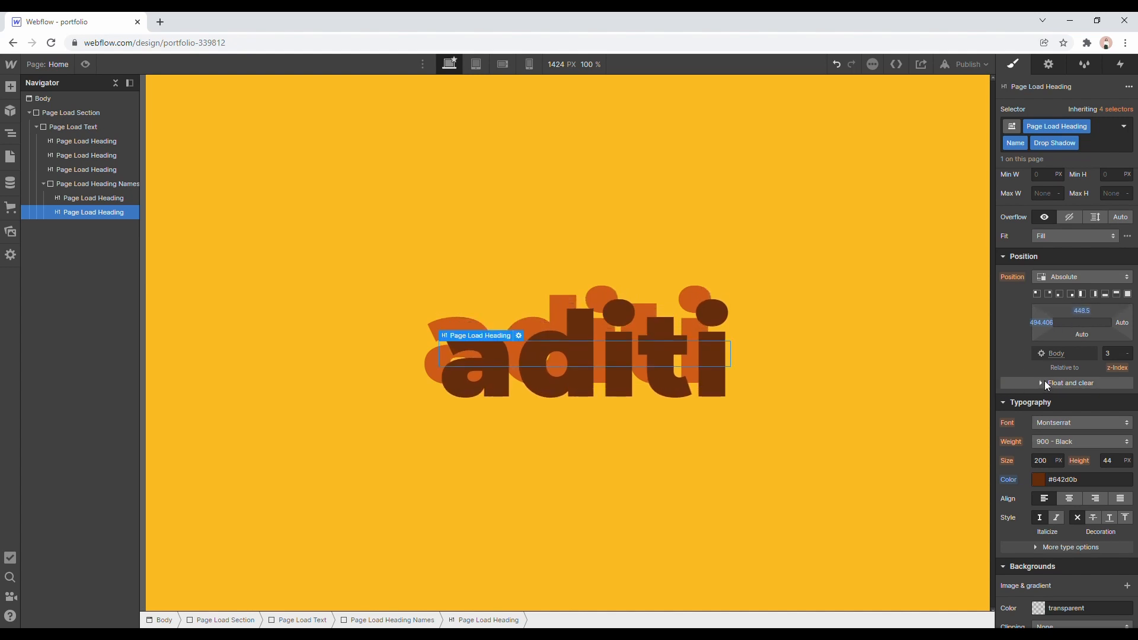
Place the drop shadow heading behind the orange name heading by setting its z-index to 2.
{"action": "left_click", "coordinate": [117, 201]}
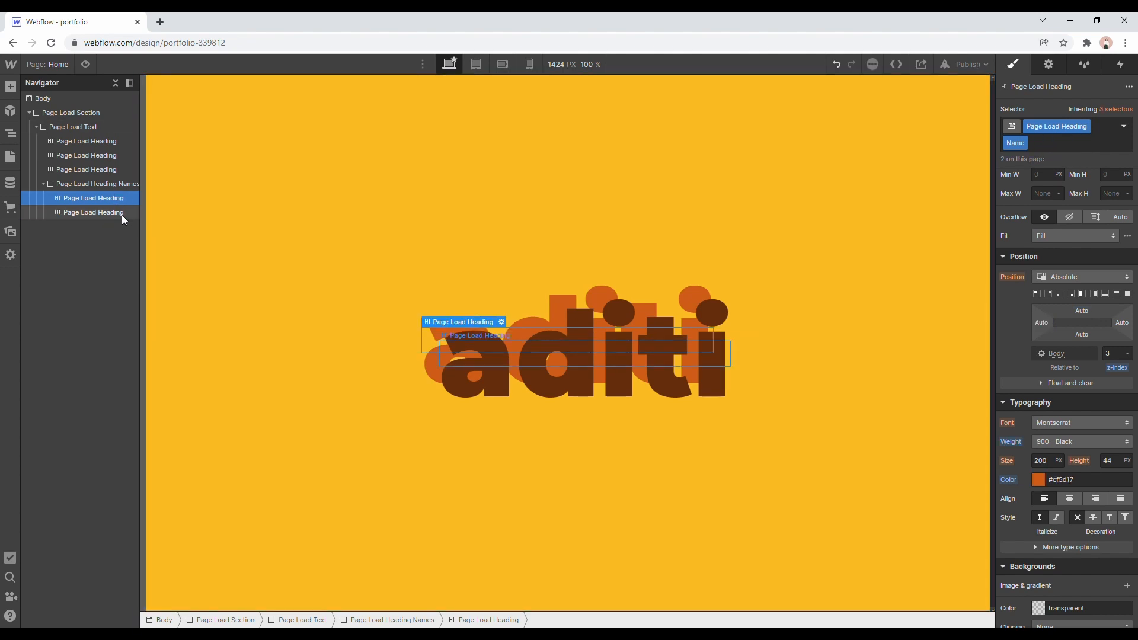
{"action": "left_click", "coordinate": [119, 214]}
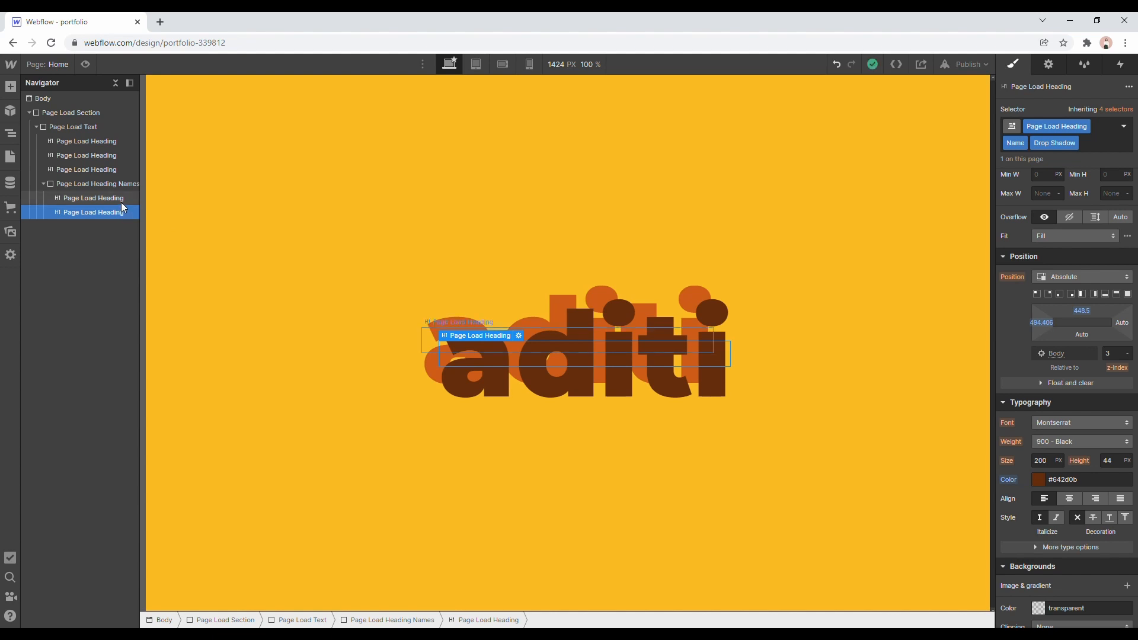
{"action": "left_click", "coordinate": [122, 203]}
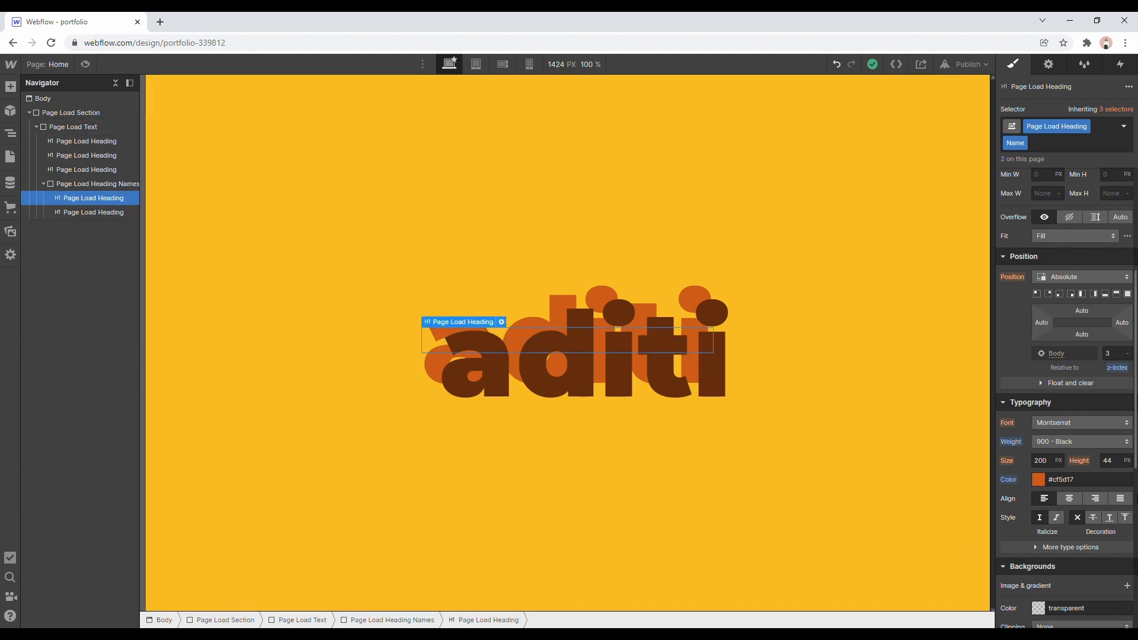
{"action": "scroll", "coordinate": [1106, 415], "scroll_direction": "up", "scroll_amount": 2}
{"action": "left_click", "coordinate": [1114, 472]}
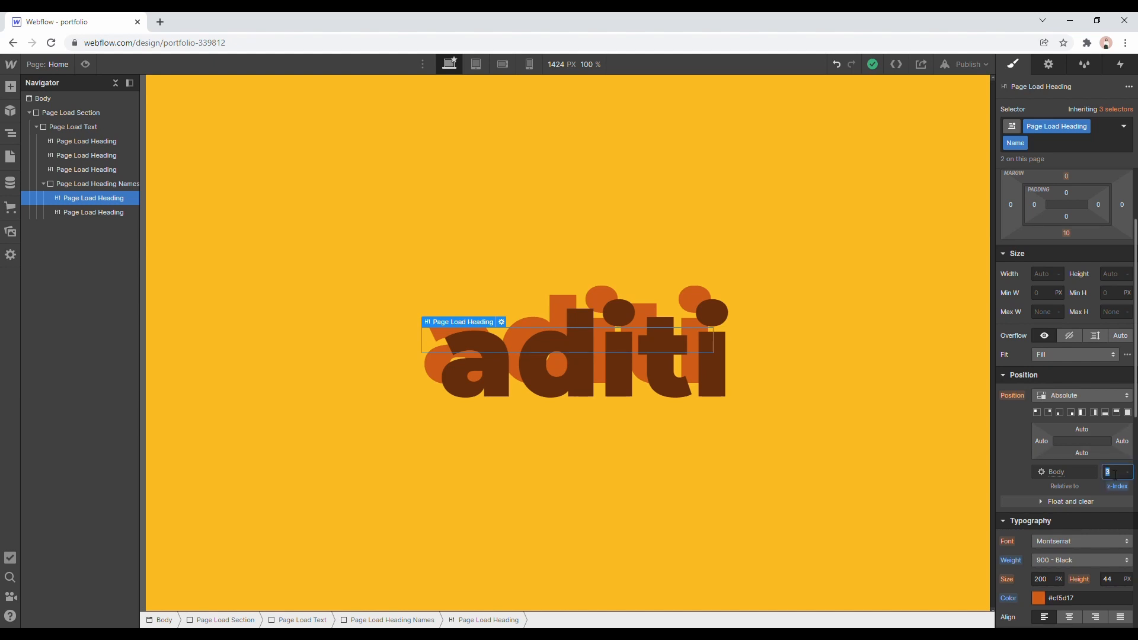
{"action": "left_click", "coordinate": [1115, 475]}
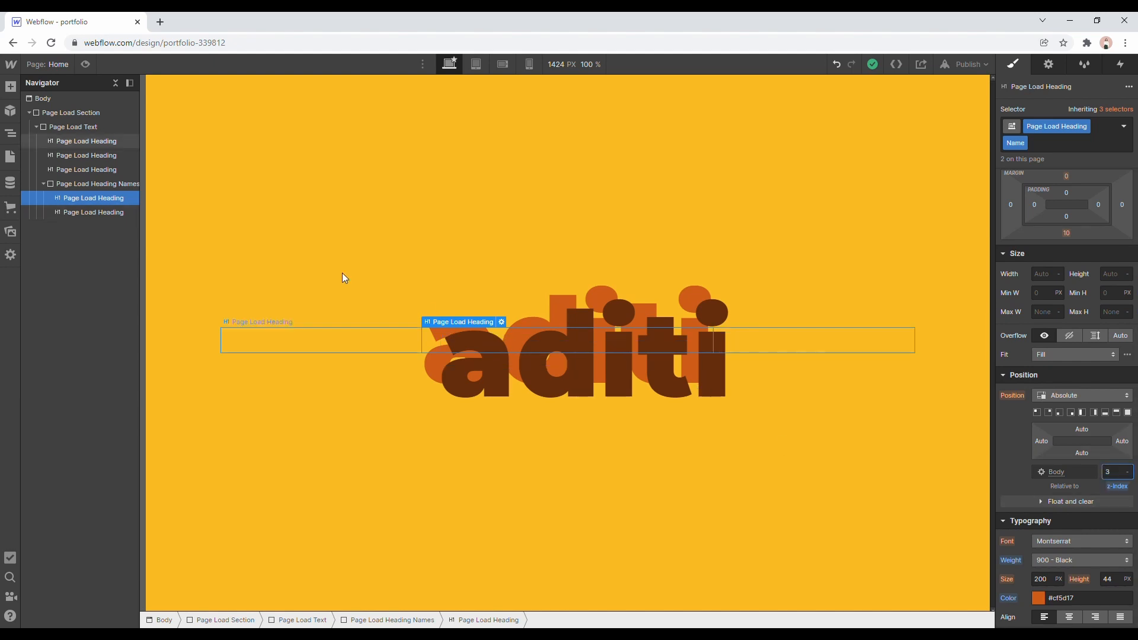
{"action": "left_click", "coordinate": [114, 212]}
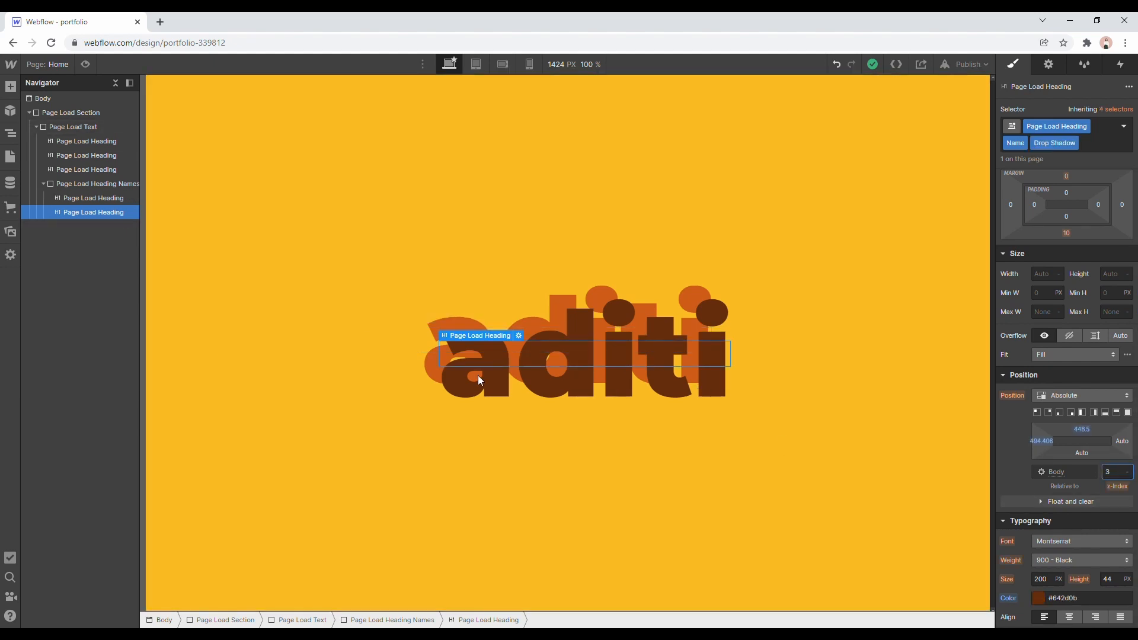
{"action": "type", "text": "2"}
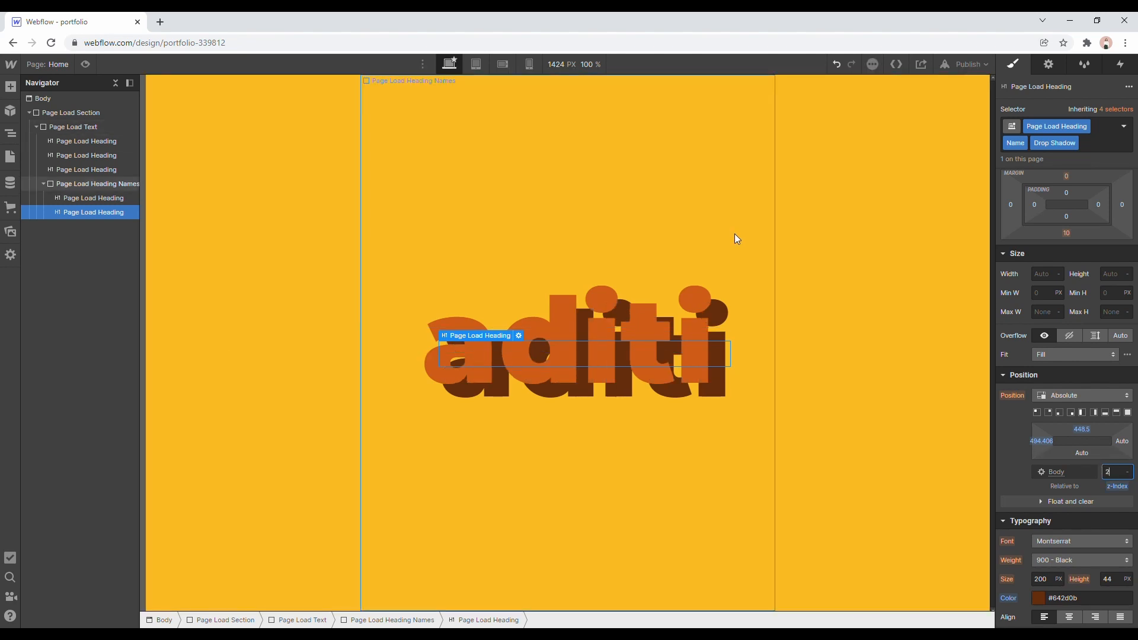
Set the opacity of the original name heading to 0%.
{"action": "left_click", "coordinate": [701, 265]}
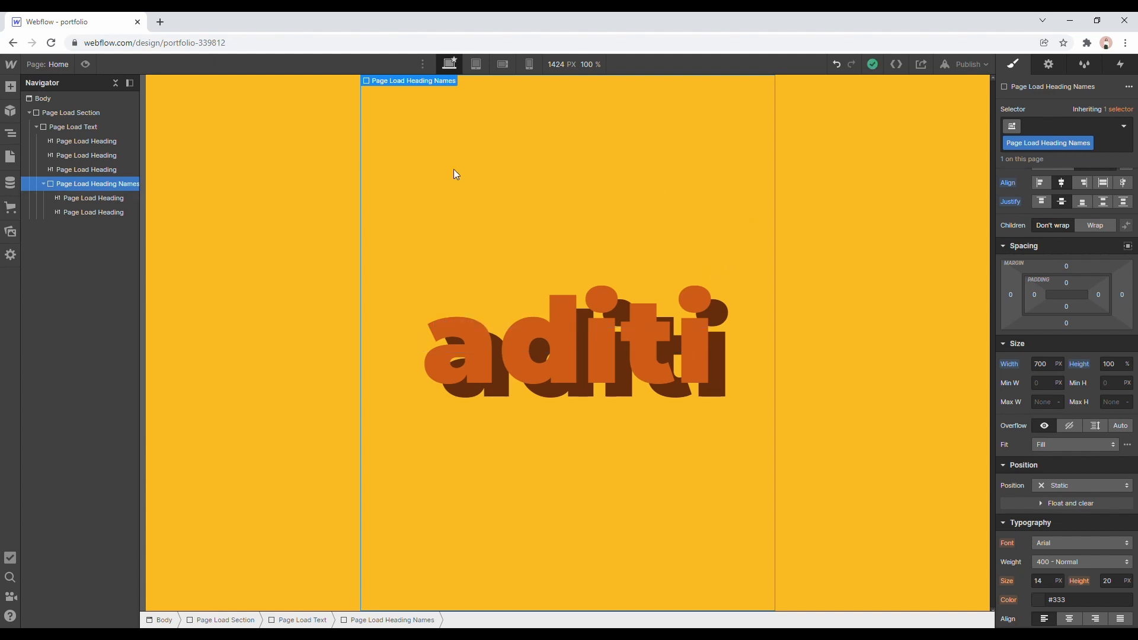
{"action": "scroll", "coordinate": [1076, 521], "scroll_direction": "down", "scroll_amount": 10}
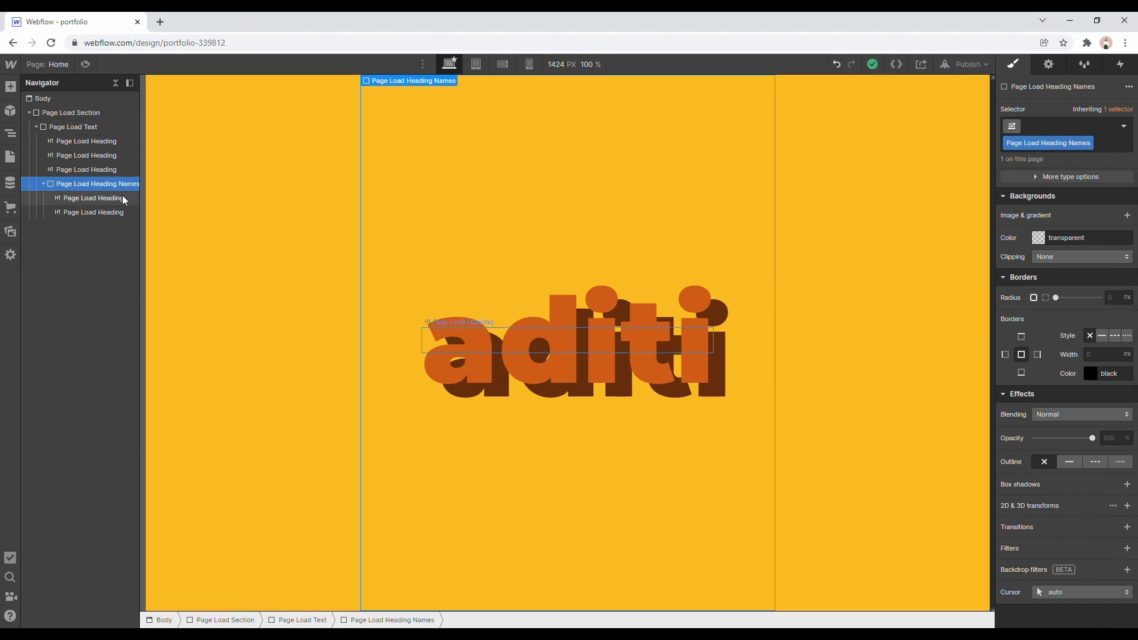
{"action": "left_click", "coordinate": [94, 198]}
{"action": "left_click_drag", "start_coordinate": [1092, 439], "coordinate": [973, 436]}
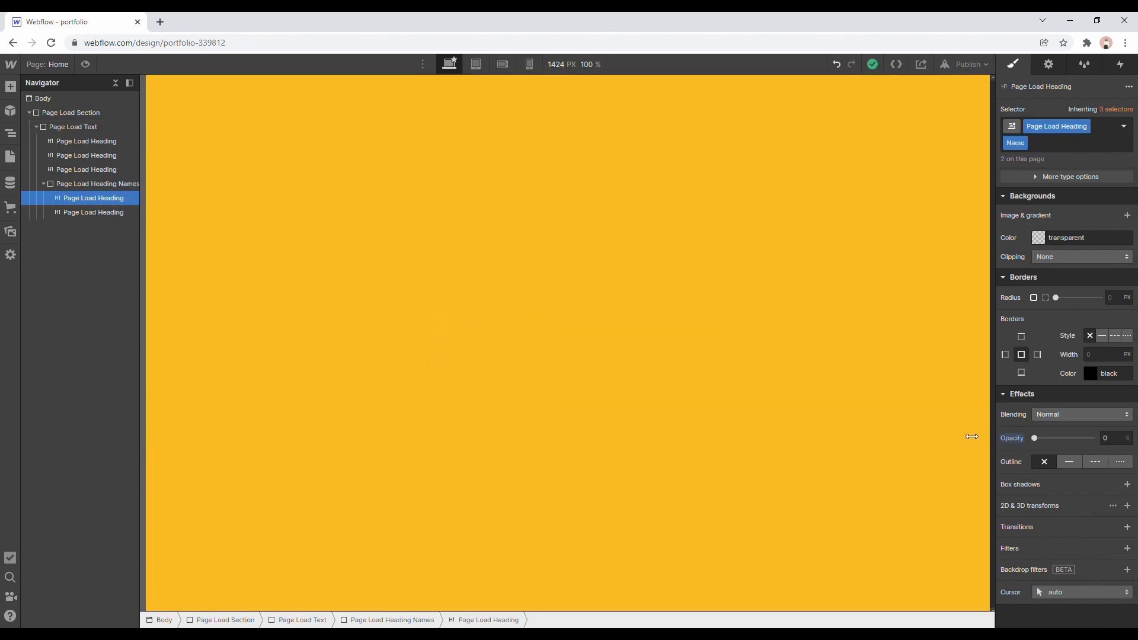
Set the opacity of the "hello world" heading with the Top combo class to 100%.
{"action": "left_click", "coordinate": [96, 141]}
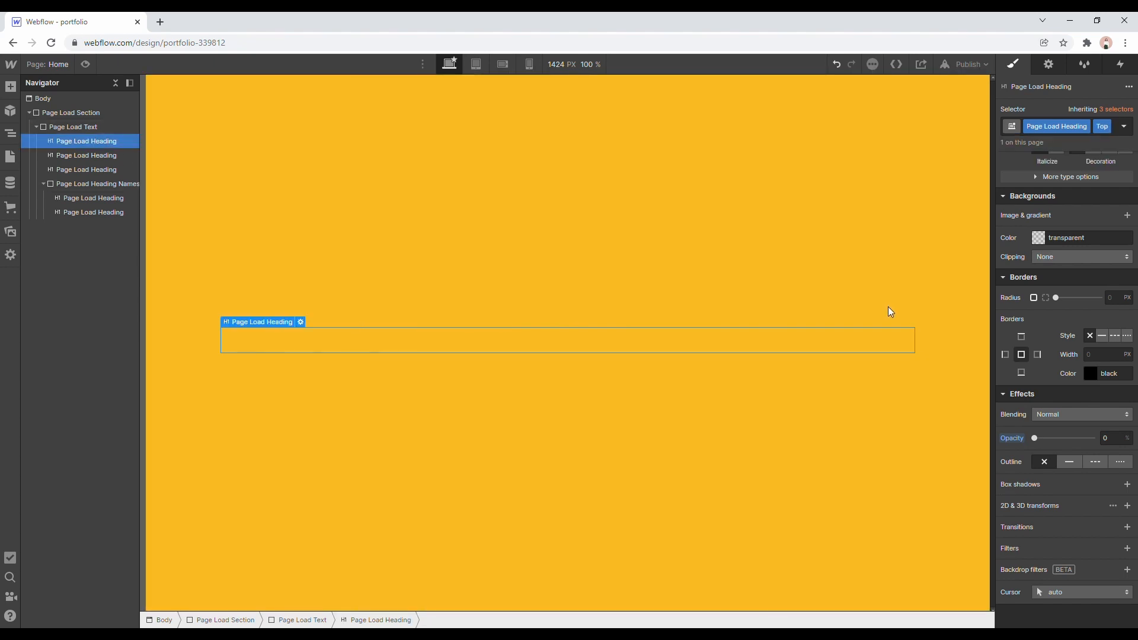
{"action": "scroll", "coordinate": [1041, 342], "scroll_direction": "up", "scroll_amount": 4}
{"action": "scroll", "coordinate": [1042, 342], "scroll_direction": "up", "scroll_amount": 6}
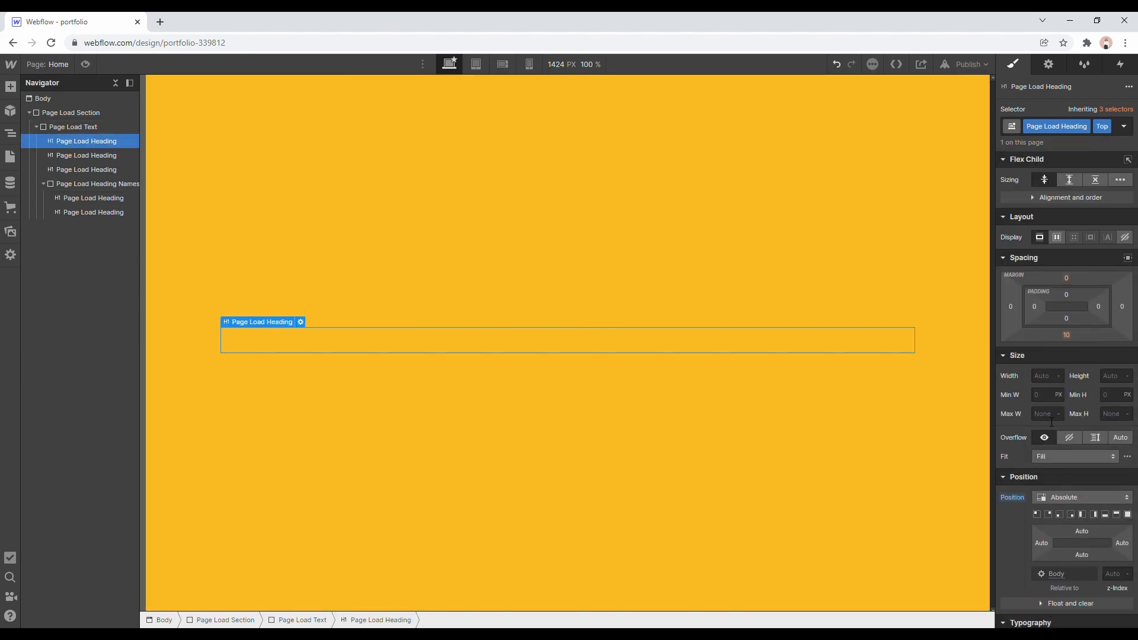
{"action": "scroll", "coordinate": [1066, 548], "scroll_direction": "down", "scroll_amount": 8}
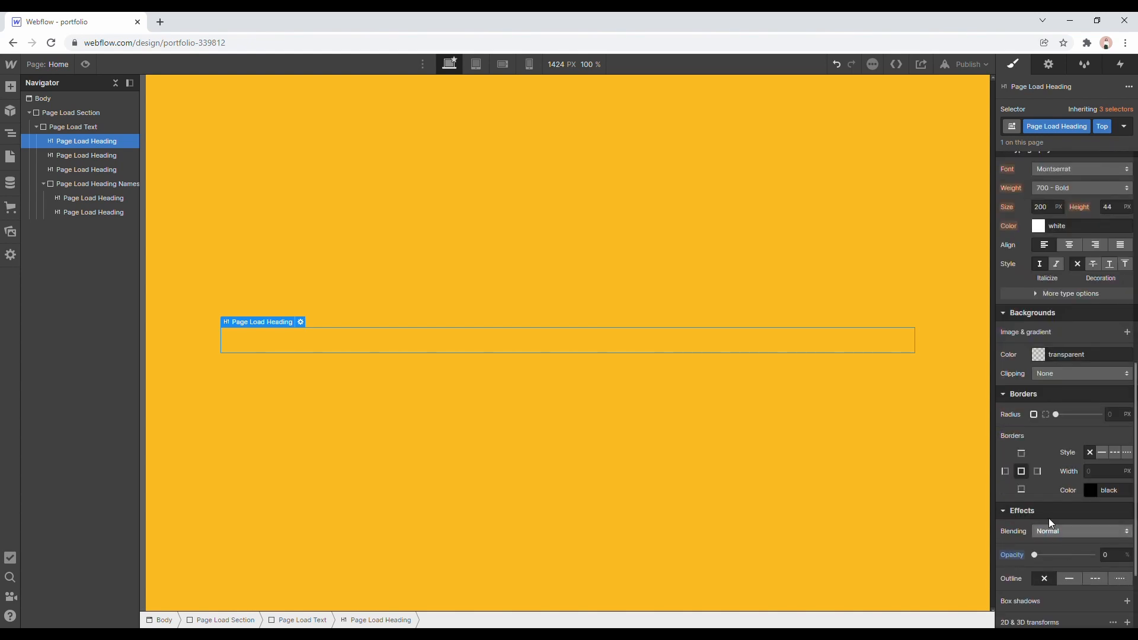
{"action": "left_click_drag", "start_coordinate": [1036, 557], "coordinate": [1094, 556]}
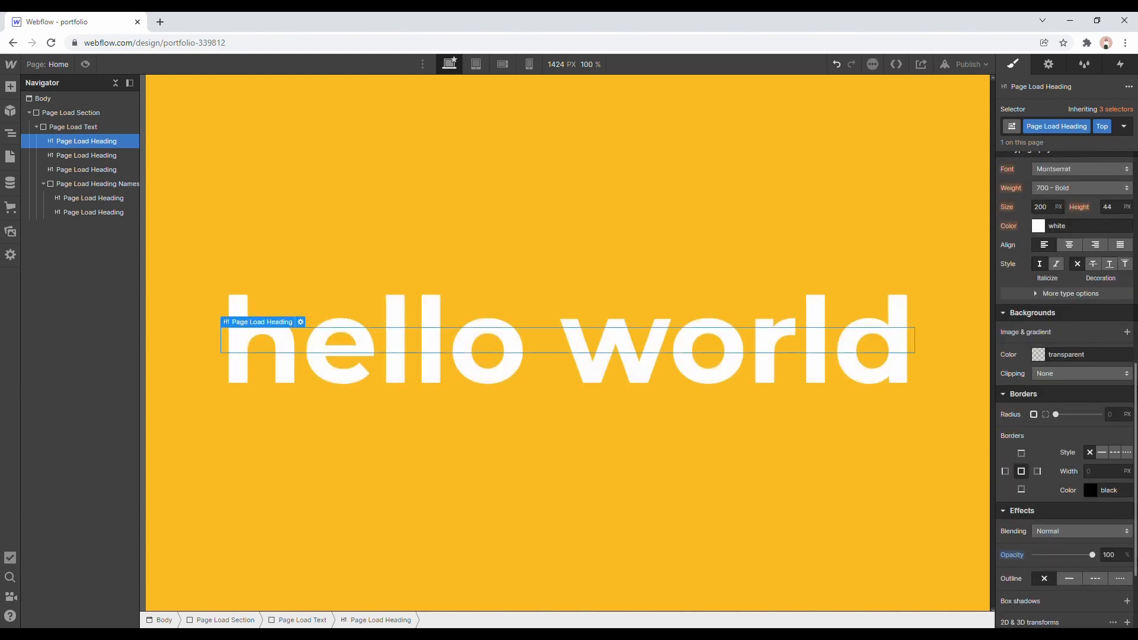
In Page Load Animation, add an opacity action for the drop shadow heading at 6.00 s with 100% opacity and a 1 s duration.
{"action": "left_click", "coordinate": [1123, 65]}
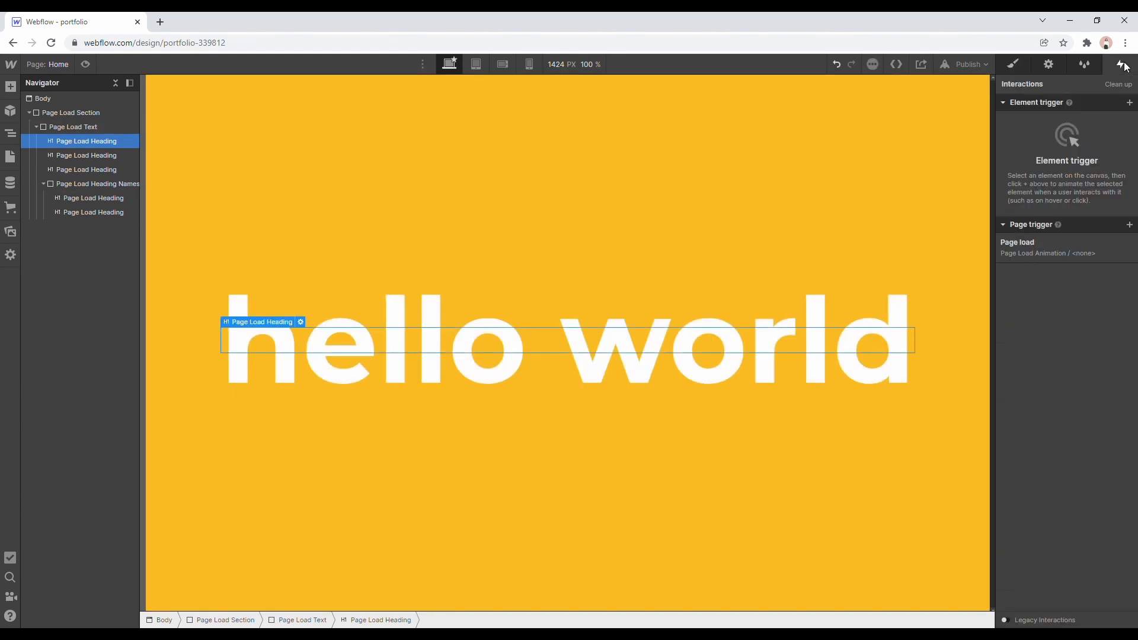
{"action": "left_click", "coordinate": [1055, 242]}
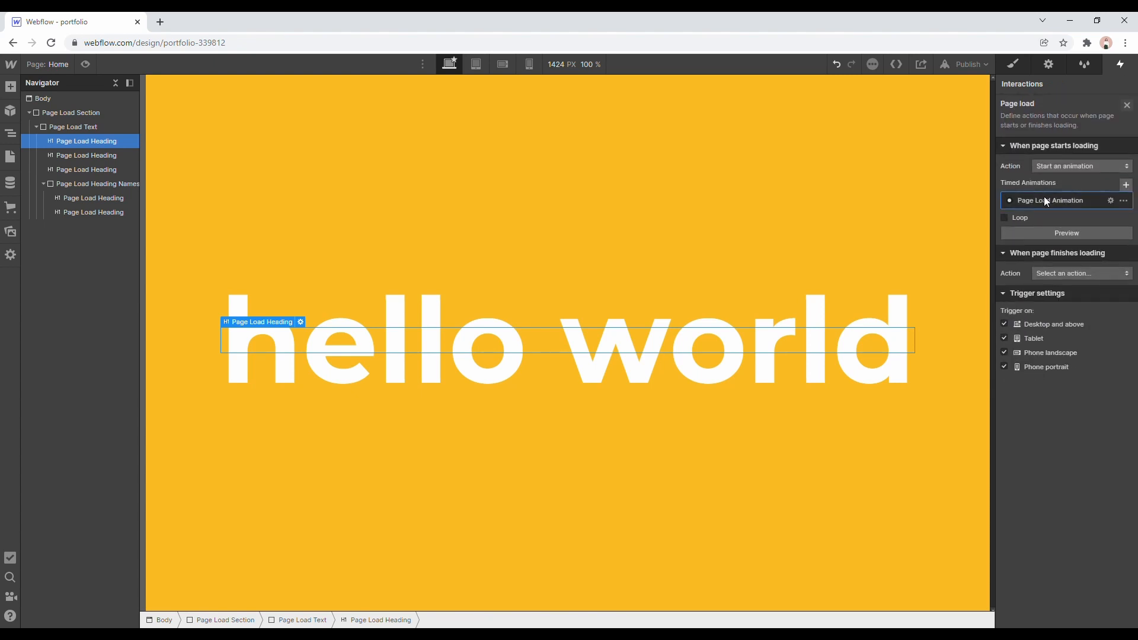
{"action": "left_click", "coordinate": [1047, 201]}
{"action": "left_click", "coordinate": [108, 211]}
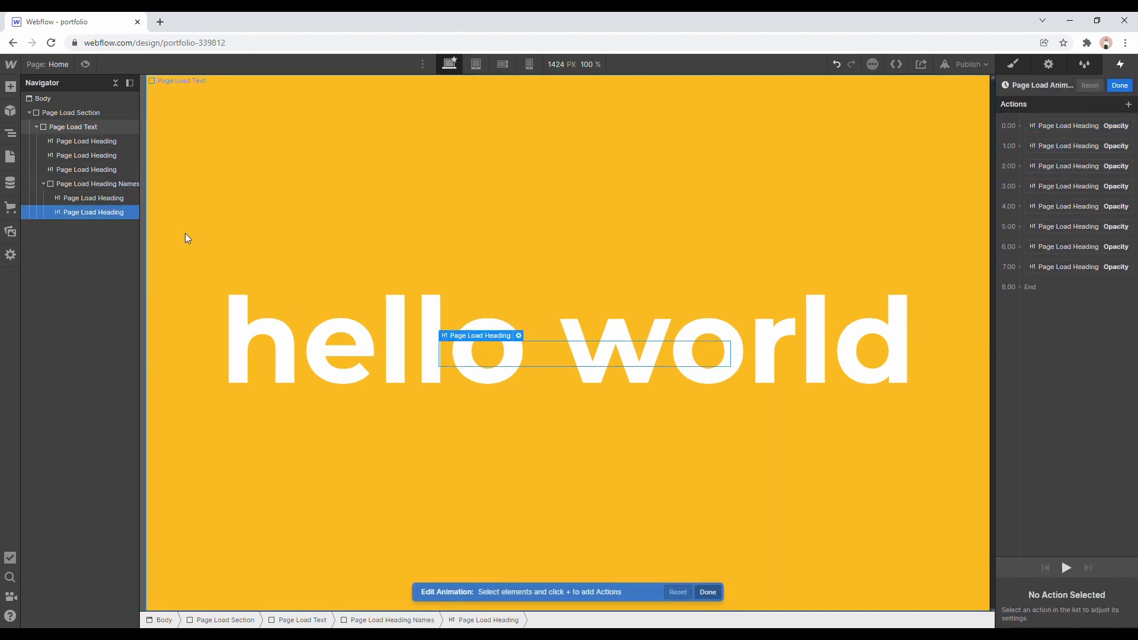
{"action": "left_click", "coordinate": [1021, 246]}
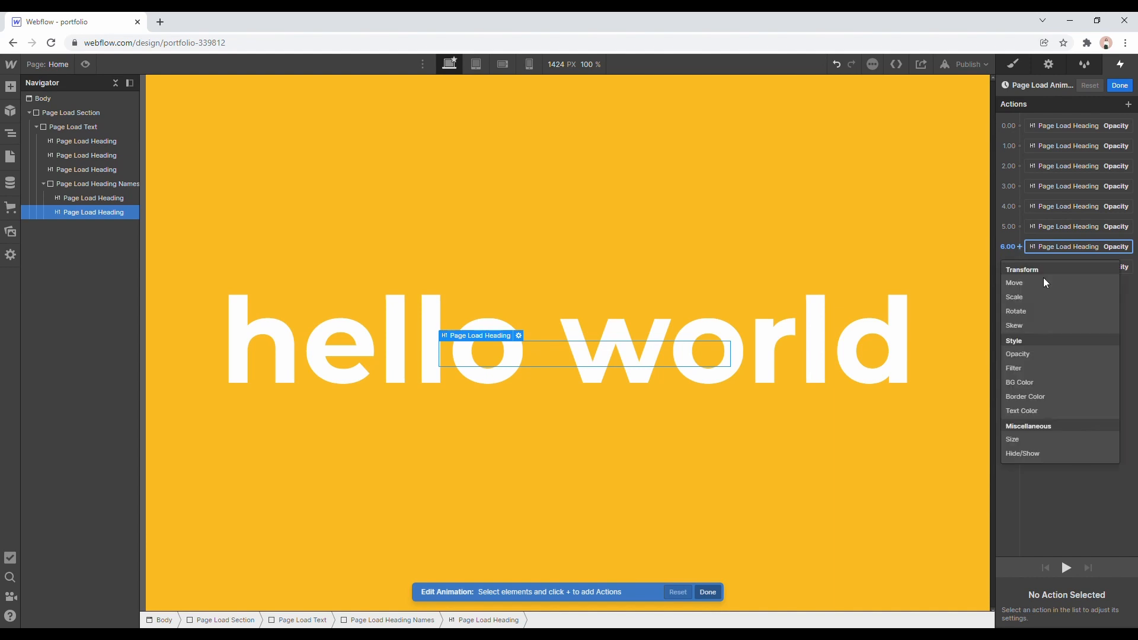
{"action": "left_click", "coordinate": [1030, 354]}
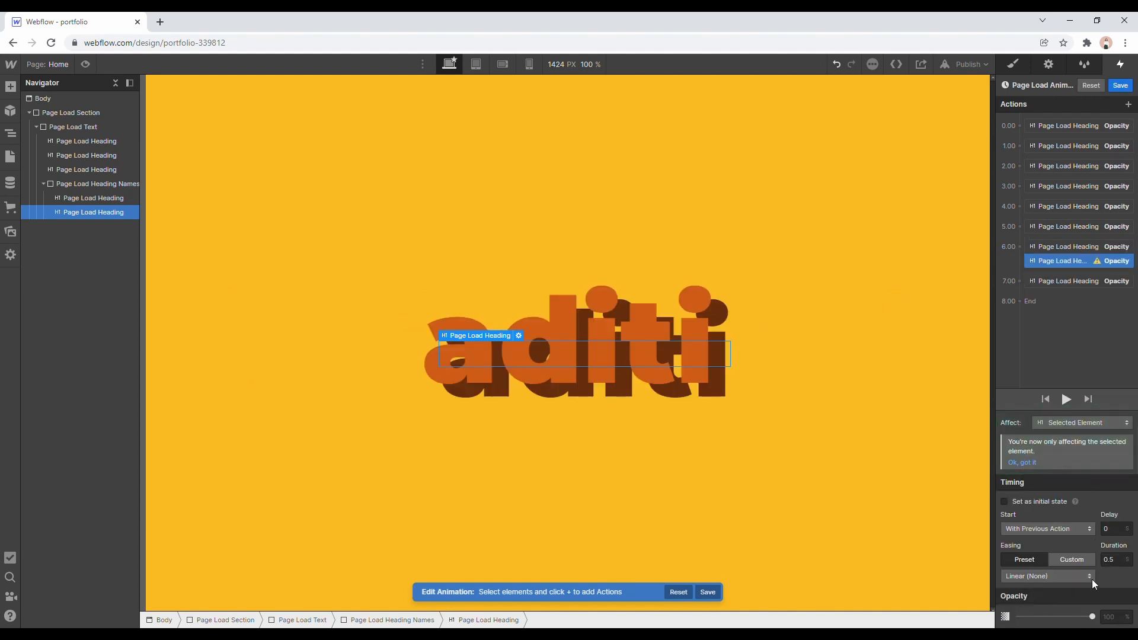
{"action": "left_click", "coordinate": [1107, 617]}
{"action": "type", "text": "100"}
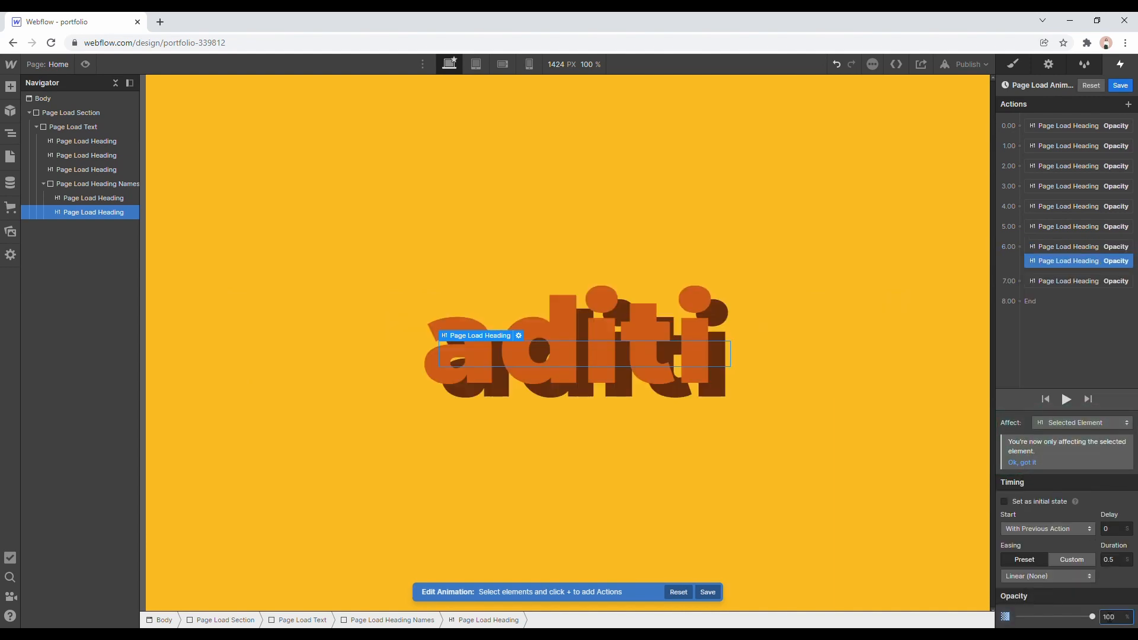
{"action": "left_click", "coordinate": [1116, 561]}
{"action": "type", "text": "1"}
Add a 0% opacity action lasting 1 s for the drop shadow heading at 7.00 s, then preview and save the animation.
{"action": "left_click", "coordinate": [1020, 281]}
{"action": "left_click", "coordinate": [1030, 389]}
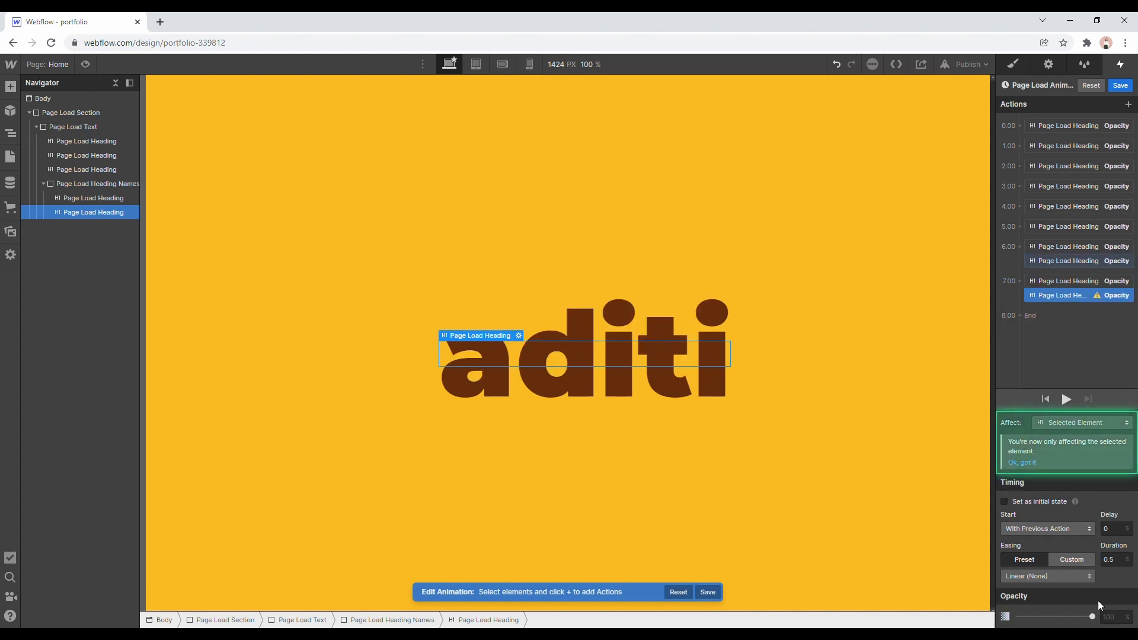
{"action": "left_click", "coordinate": [1114, 617]}
{"action": "type", "text": "0"}
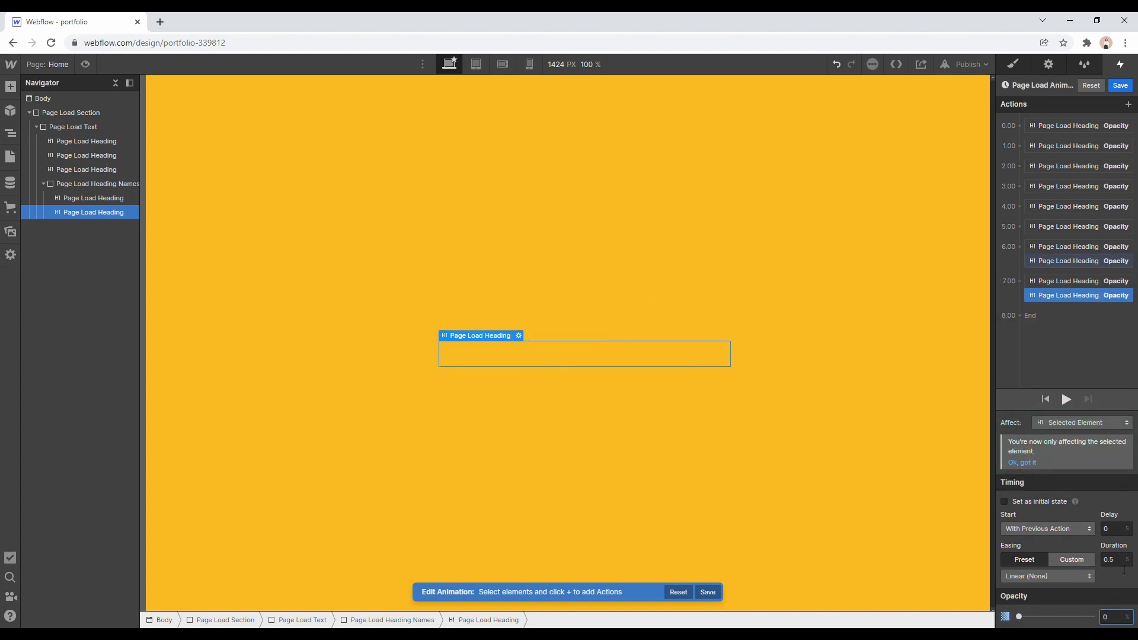
{"action": "left_click", "coordinate": [1119, 566]}
{"action": "type", "text": "1"}
{"action": "left_click", "coordinate": [1063, 397]}
{"action": "left_click", "coordinate": [1121, 86]}
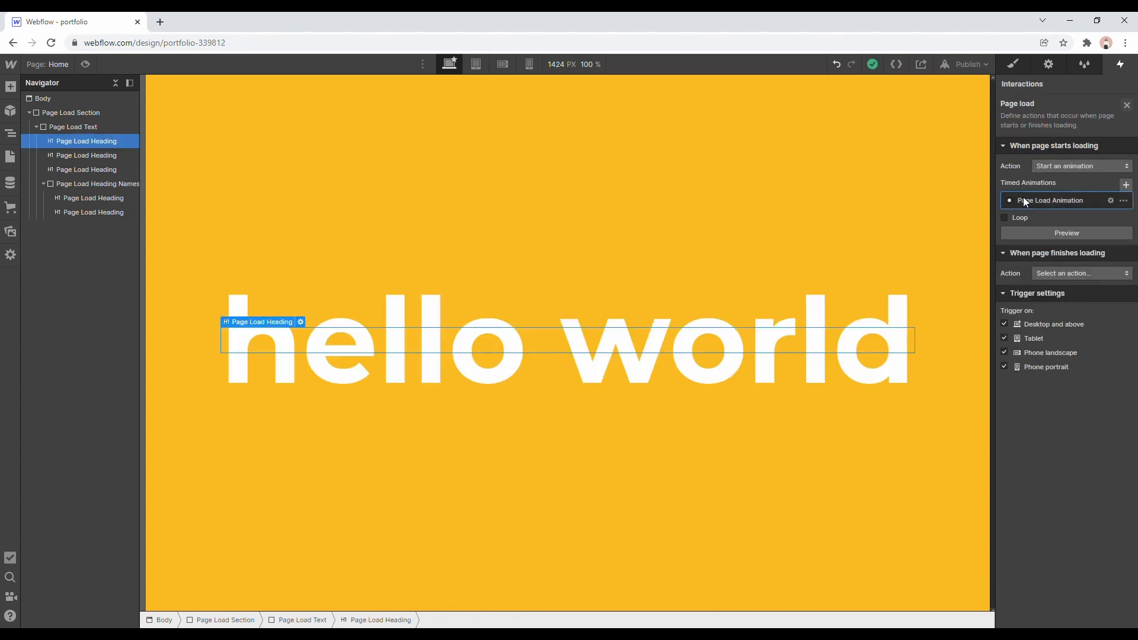